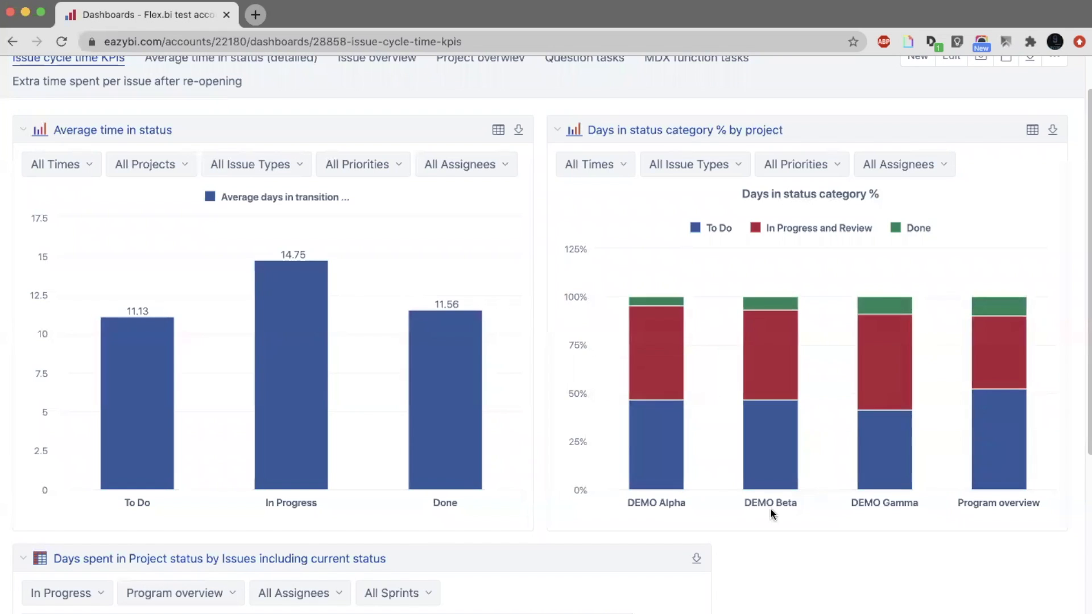
Look over the Issue cycle time KPIs dashboard, including the table of days spent in project status by issue.
{"action": "scroll", "coordinate": [771, 510], "scroll_direction": "down", "scroll_amount": 5}
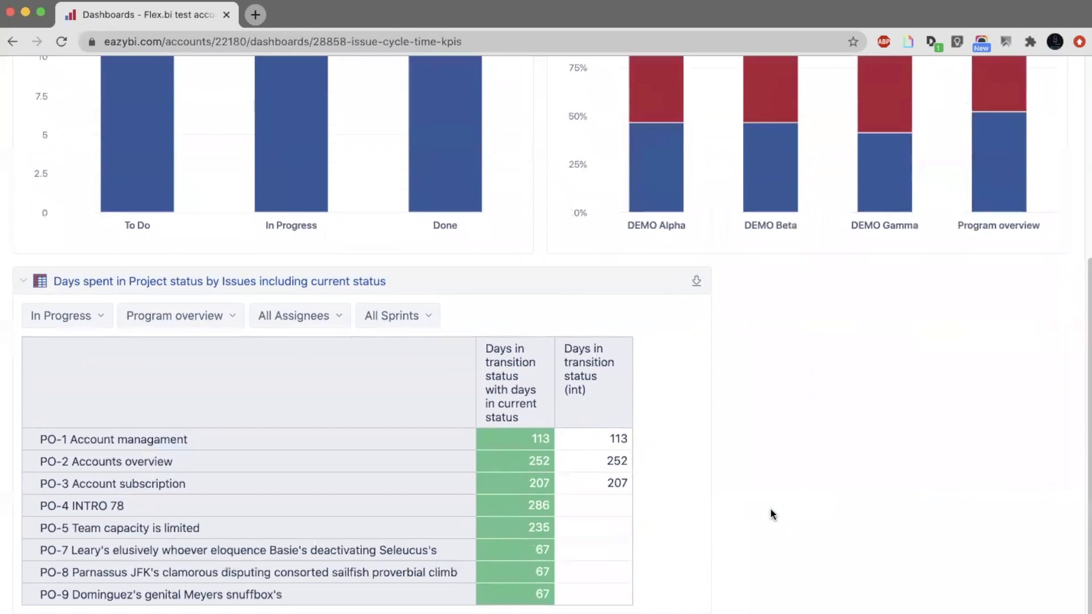
{"action": "scroll", "coordinate": [771, 509], "scroll_direction": "down", "scroll_amount": 2}
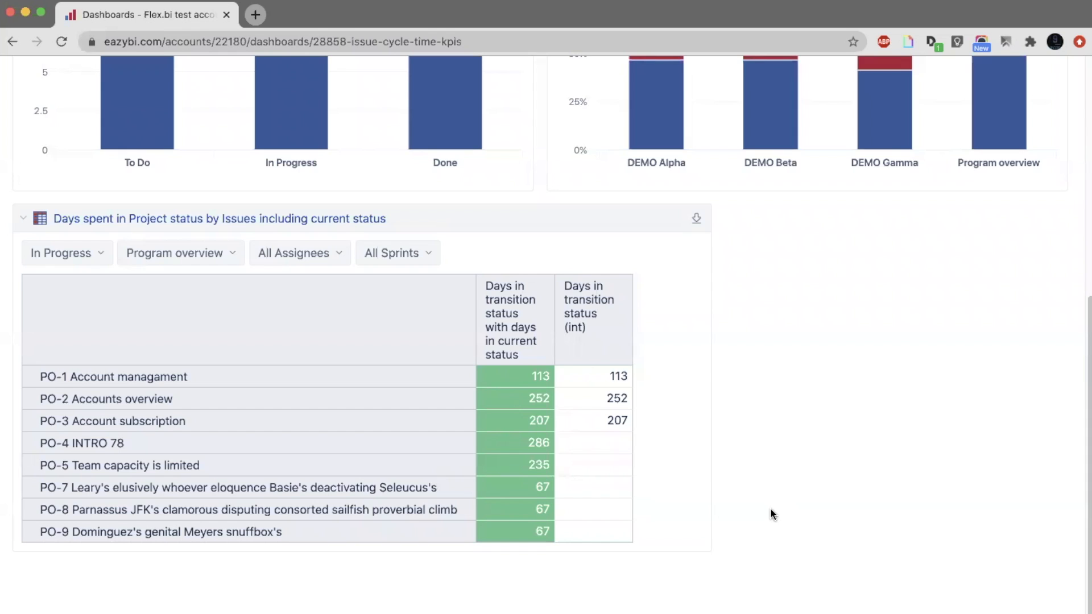
{"action": "scroll", "coordinate": [770, 514], "scroll_direction": "up", "scroll_amount": 7}
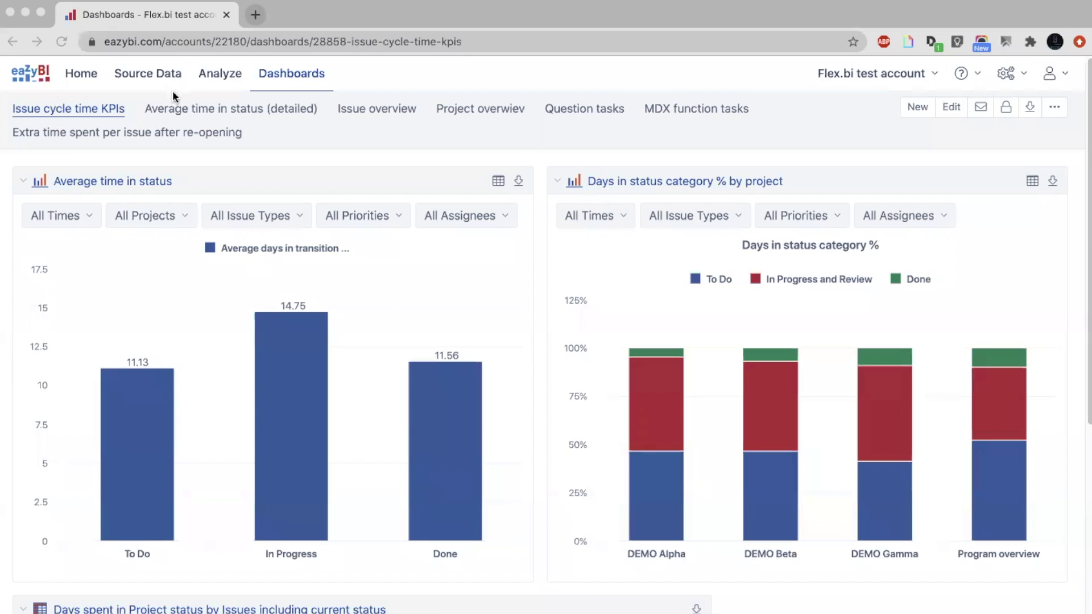
Open the Jira source application's import options for editing in a separate browser tab.
{"action": "left_click", "coordinate": [132, 80], "text": "super"}
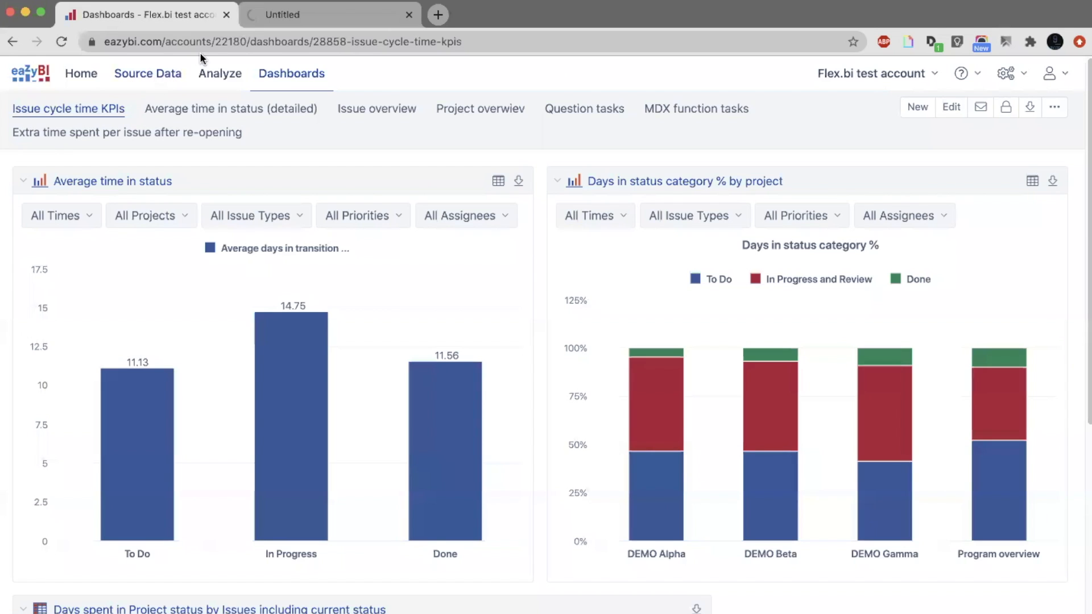
{"action": "left_click", "coordinate": [292, 20]}
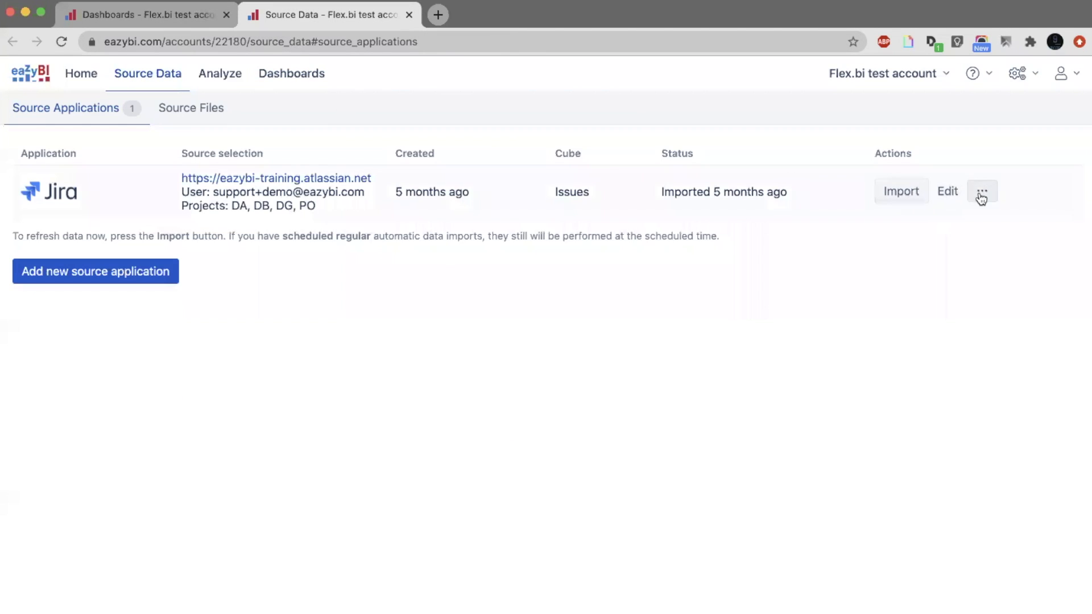
{"action": "left_click", "coordinate": [960, 199]}
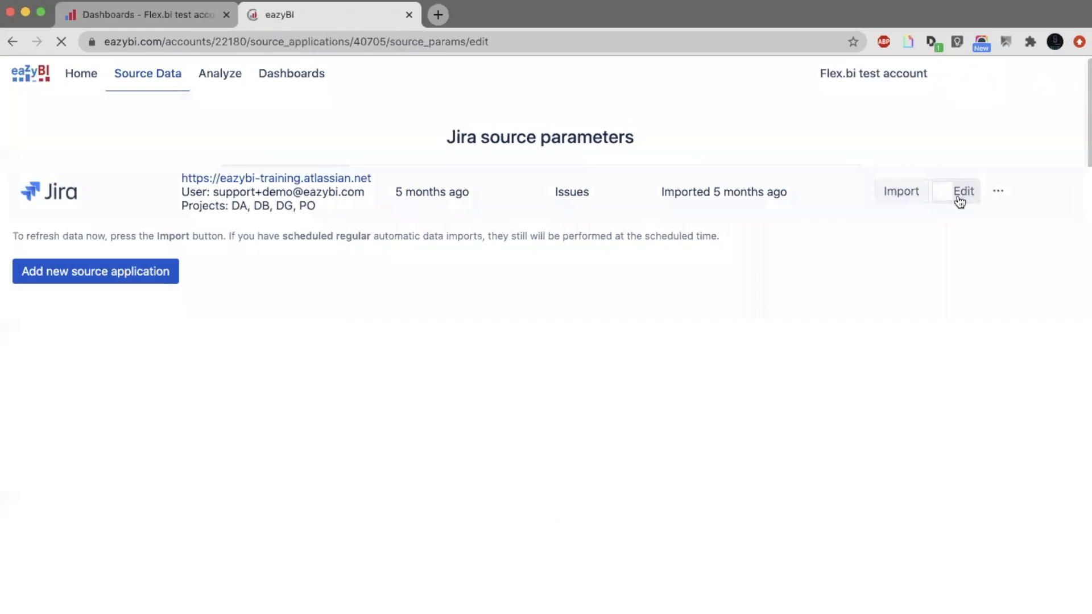
{"action": "left_click", "coordinate": [542, 532]}
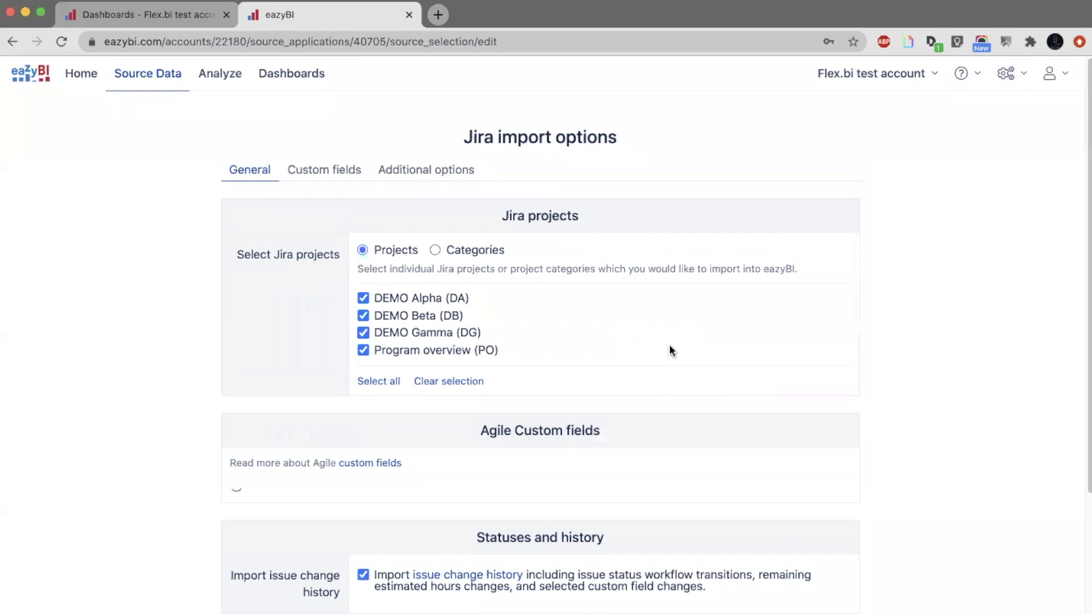
Examine the Agile custom field import settings and the Statuses and history section with its issue change history option.
{"action": "scroll", "coordinate": [670, 347], "scroll_direction": "down", "scroll_amount": 3}
{"action": "scroll", "coordinate": [669, 344], "scroll_direction": "down", "scroll_amount": 3}
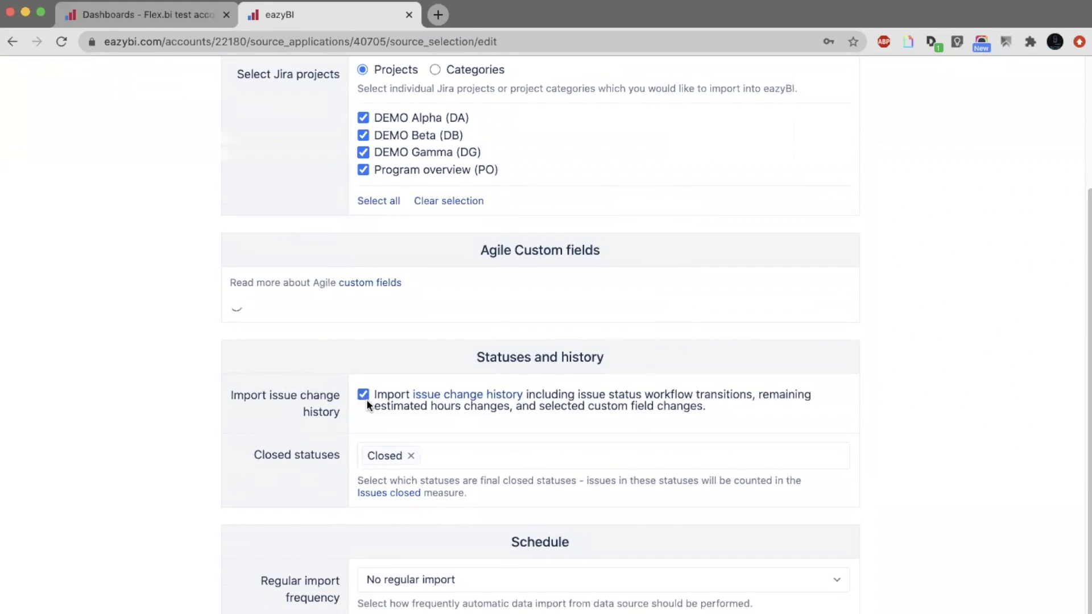
{"action": "scroll", "coordinate": [365, 397], "scroll_direction": "down", "scroll_amount": 5}
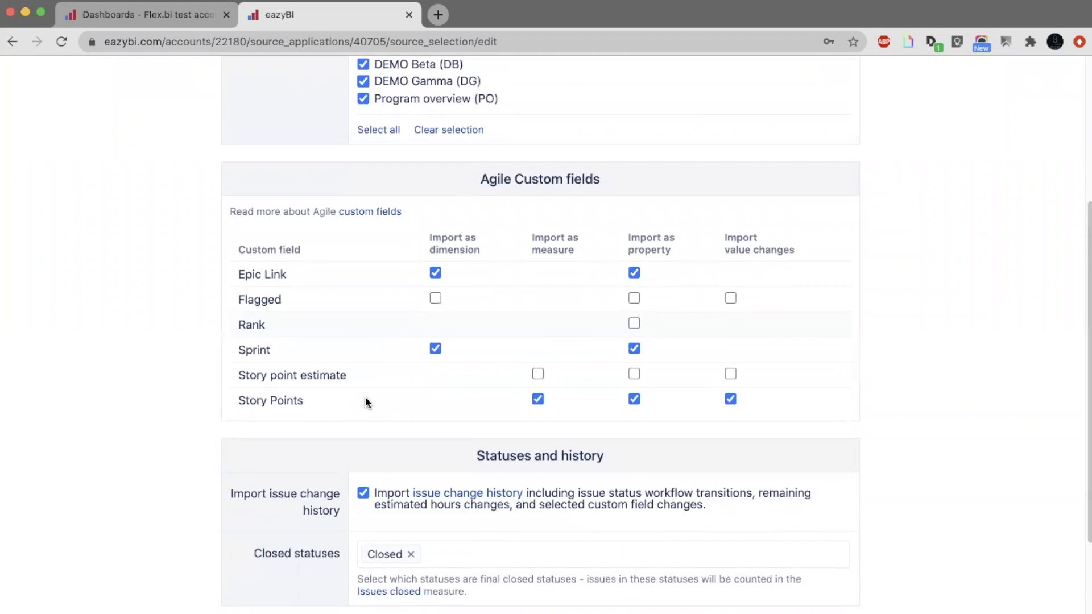
{"action": "scroll", "coordinate": [367, 401], "scroll_direction": "down", "scroll_amount": 2}
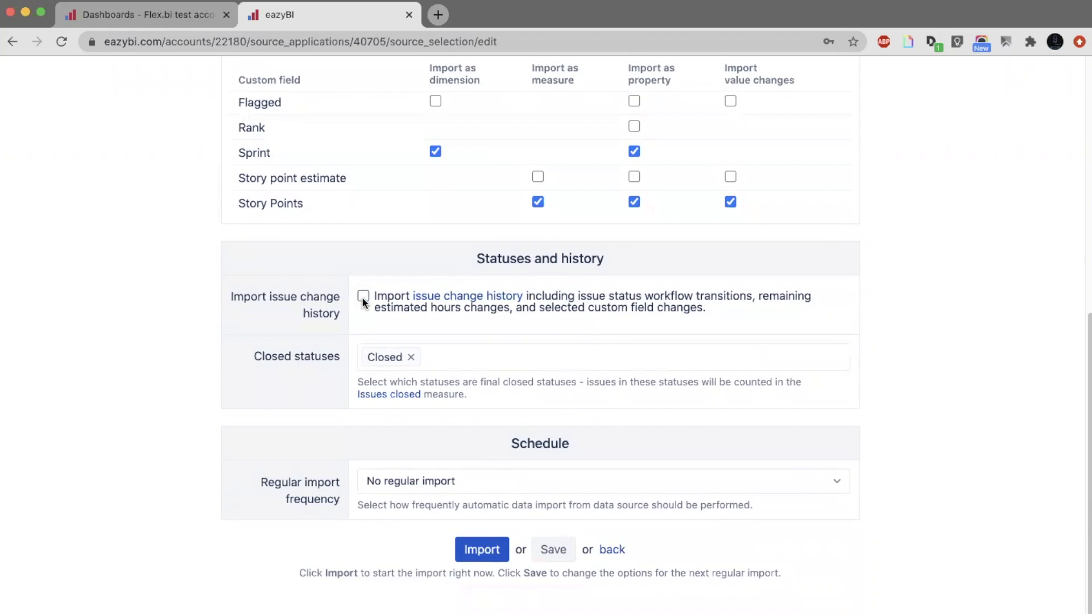
Open the documentation on importing issue change history and read its historical and calculated measures, highlighting the Issues history entry.
{"action": "left_click", "coordinate": [462, 297]}
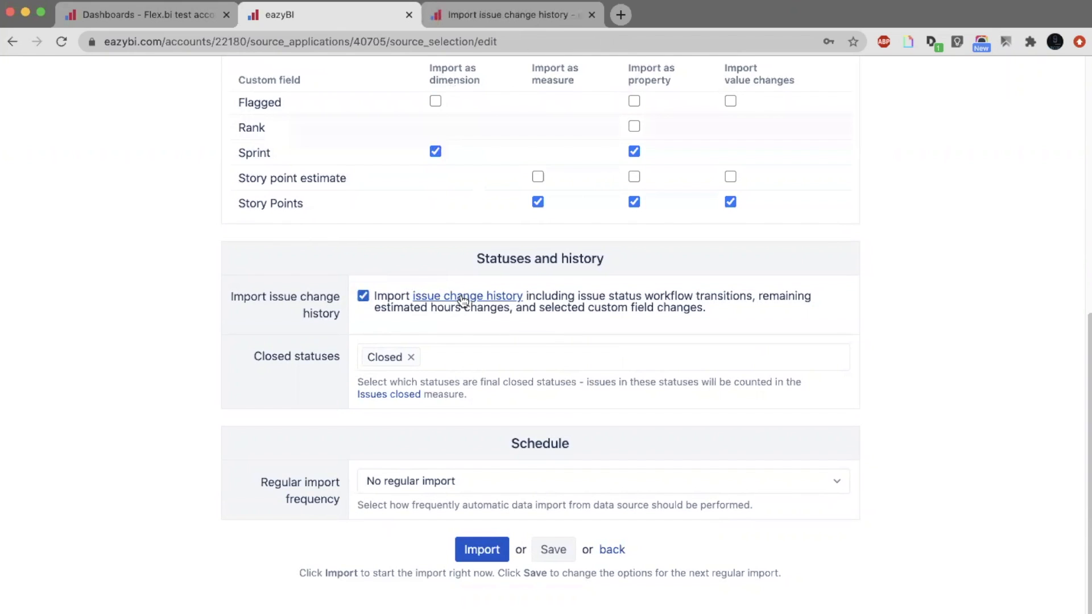
{"action": "key", "text": "ctrl+Tab"}
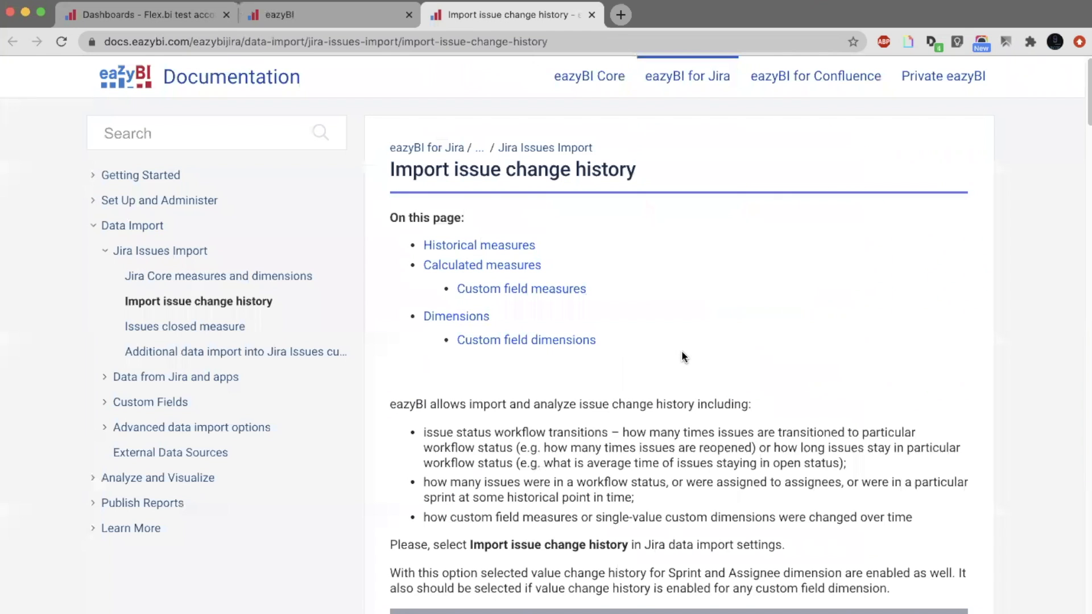
{"action": "scroll", "coordinate": [682, 352], "scroll_direction": "down", "scroll_amount": 3}
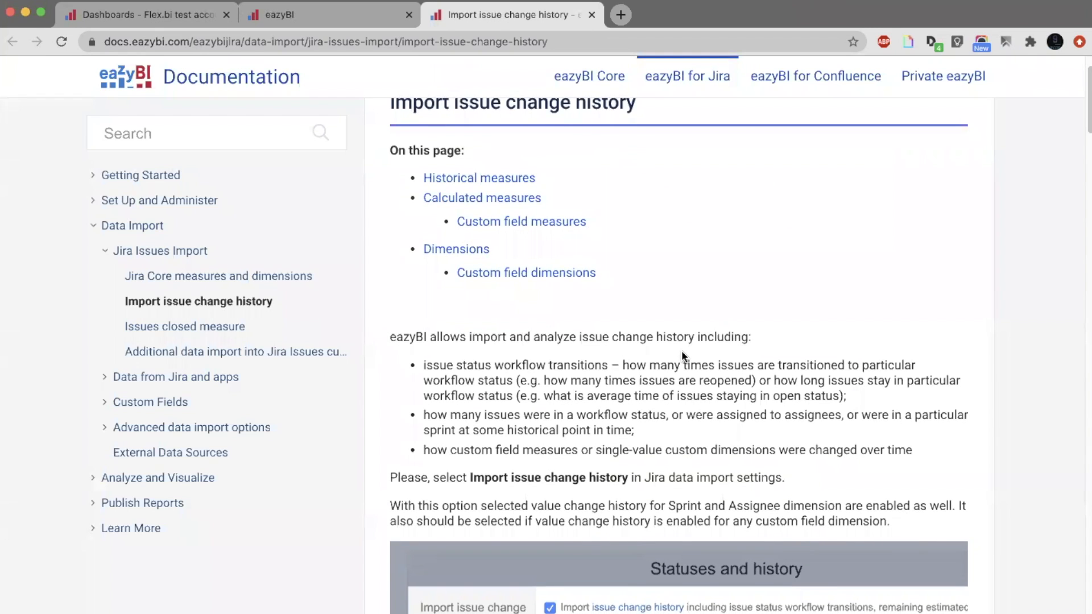
{"action": "scroll", "coordinate": [682, 352], "scroll_direction": "down", "scroll_amount": 8}
{"action": "scroll", "coordinate": [682, 352], "scroll_direction": "down", "scroll_amount": 10}
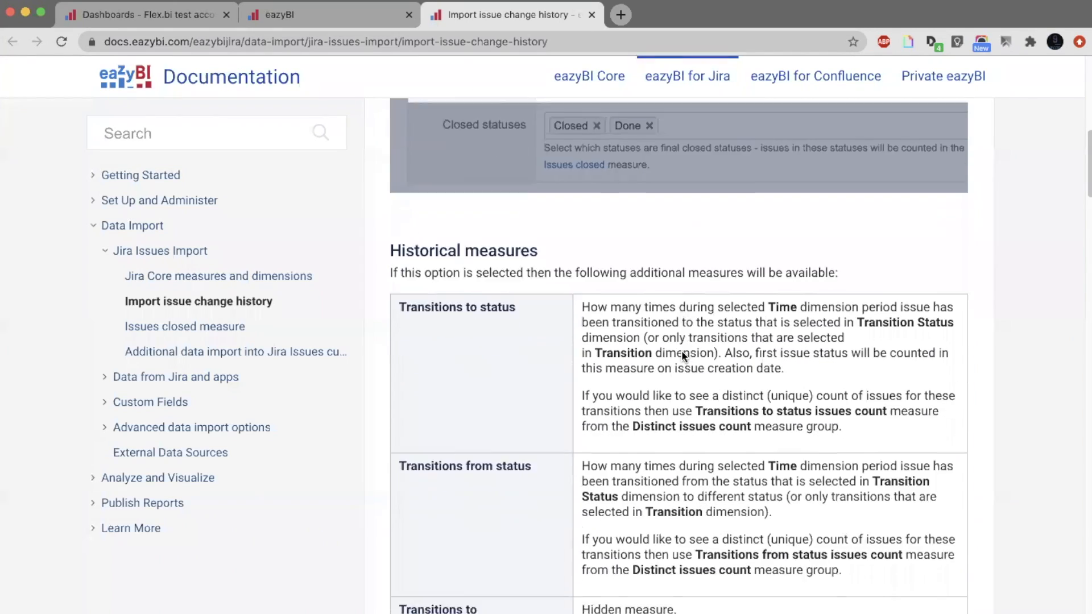
{"action": "scroll", "coordinate": [682, 352], "scroll_direction": "down", "scroll_amount": 15}
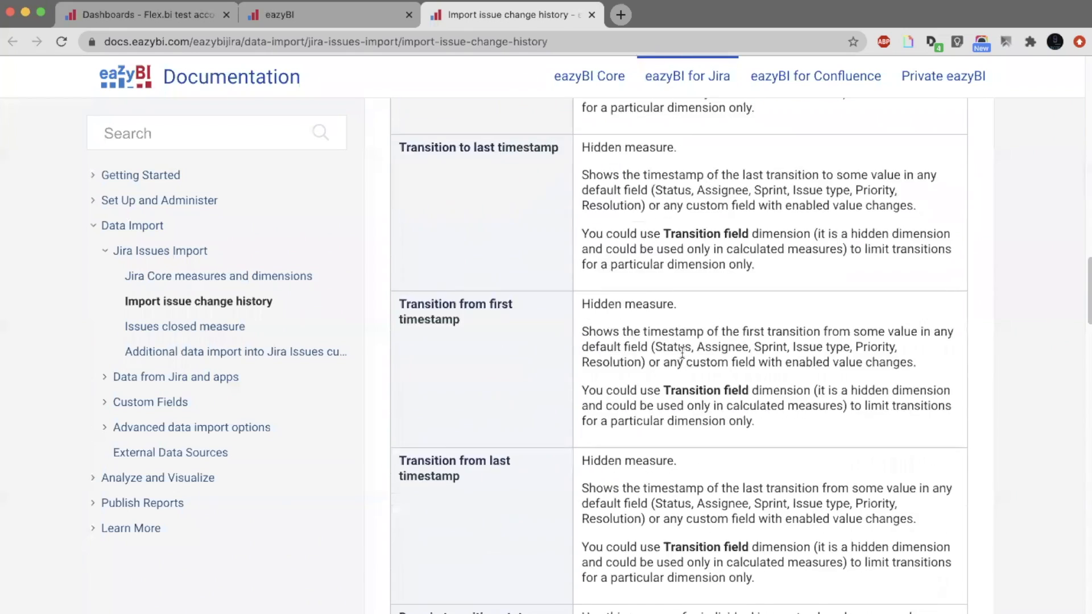
{"action": "scroll", "coordinate": [682, 352], "scroll_direction": "up", "scroll_amount": 1}
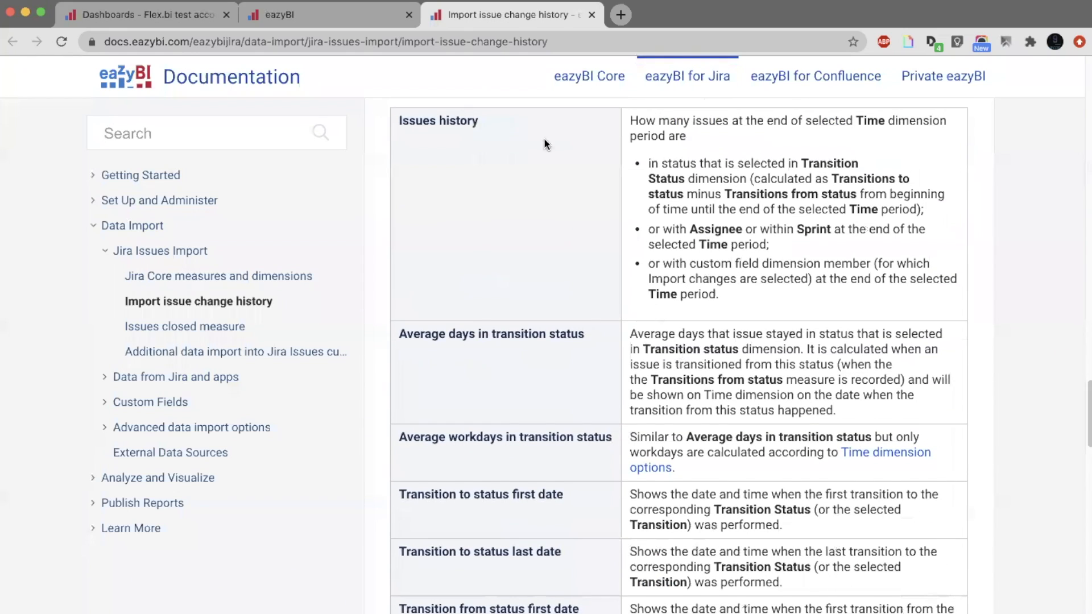
{"action": "triple_click", "coordinate": [451, 116]}
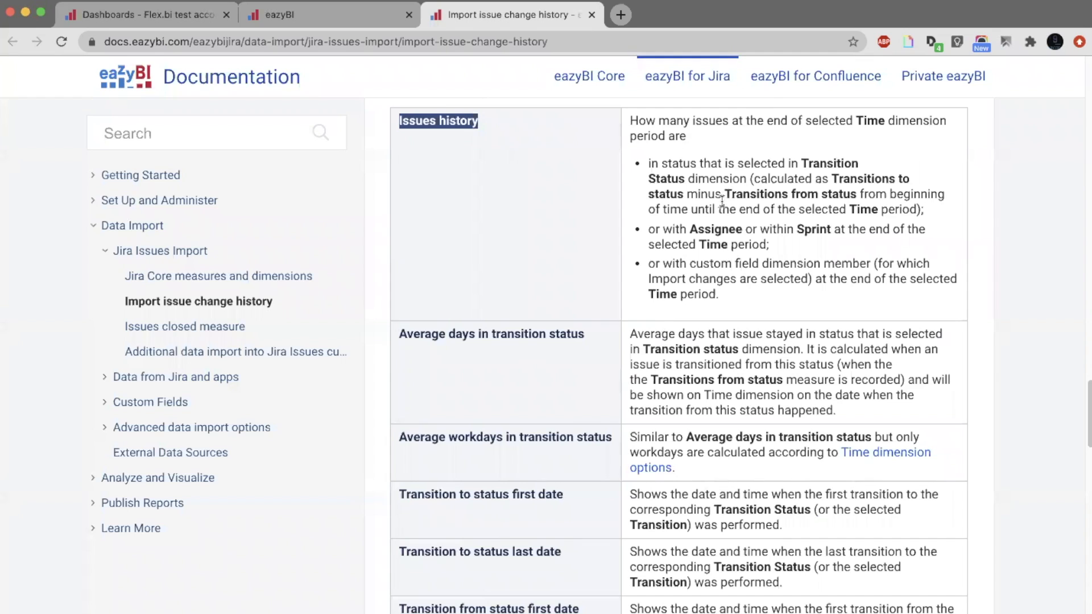
Move the Jira import options tab after the documentation tab and open the Issues cube for analysis from it.
{"action": "left_click", "coordinate": [302, 19]}
{"action": "left_click_drag", "start_coordinate": [301, 19], "coordinate": [484, 19]}
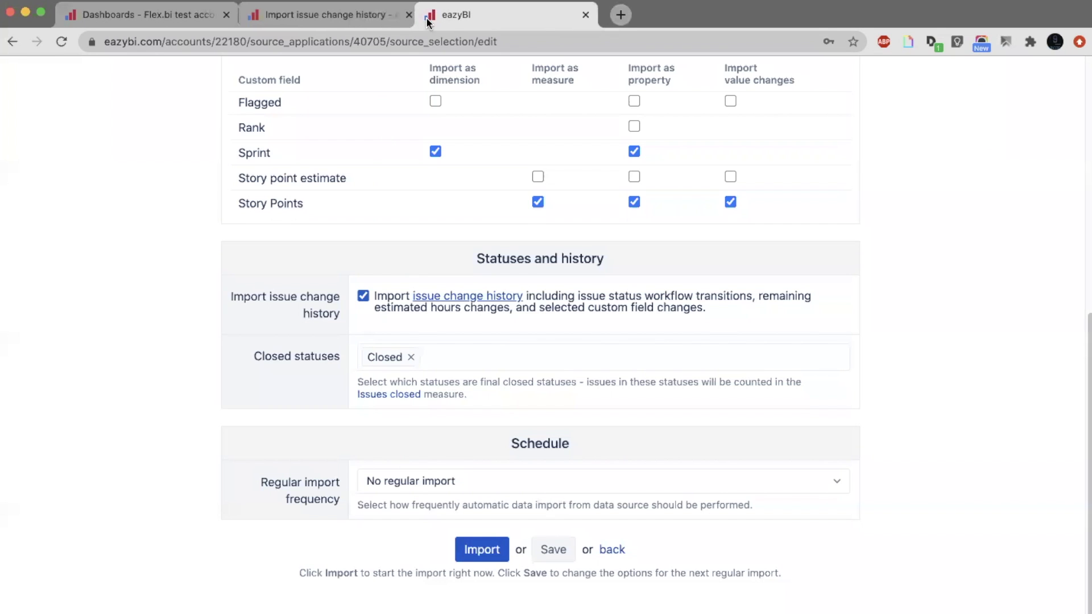
{"action": "scroll", "coordinate": [423, 156], "scroll_direction": "up", "scroll_amount": 10}
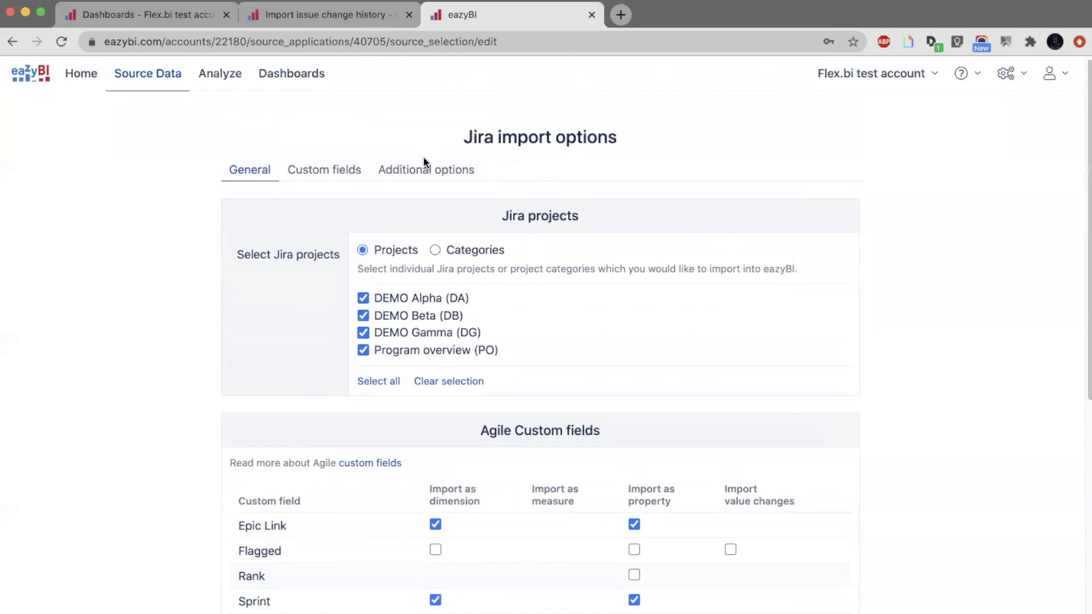
{"action": "left_click", "coordinate": [220, 73]}
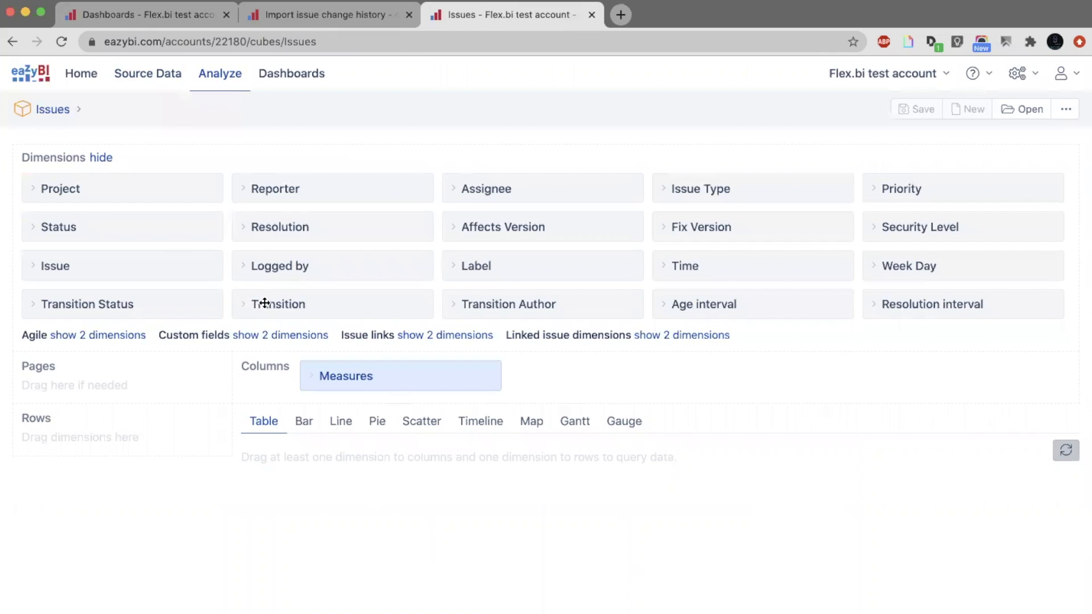
Switch to the Keynote presentation to review the slide on added dimensions and measures, and return to the browser.
{"action": "key", "text": "super+Tab"}
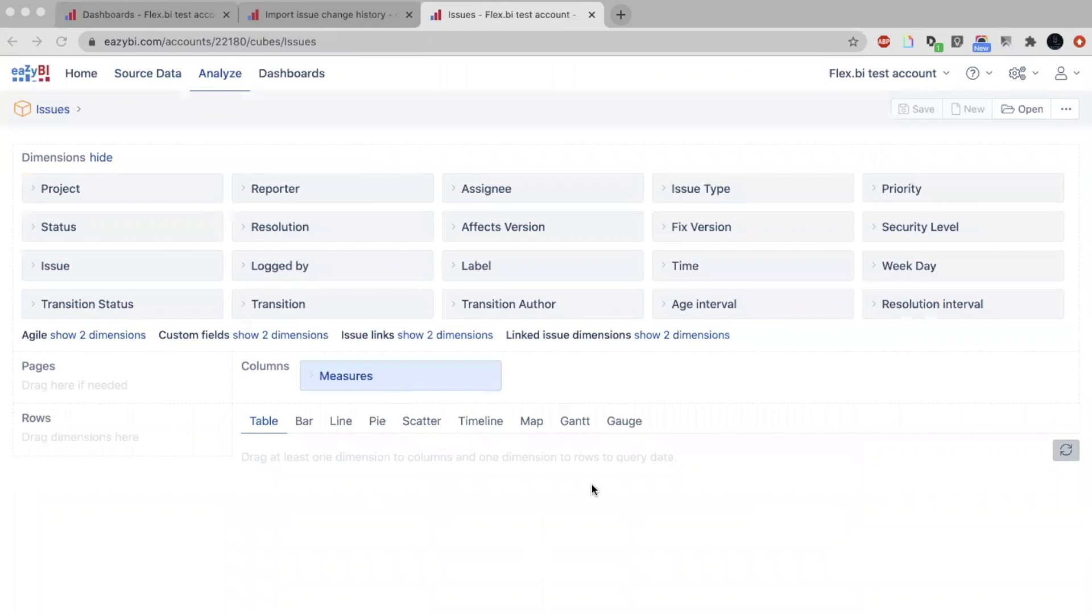
{"action": "key", "text": "super+Tab"}
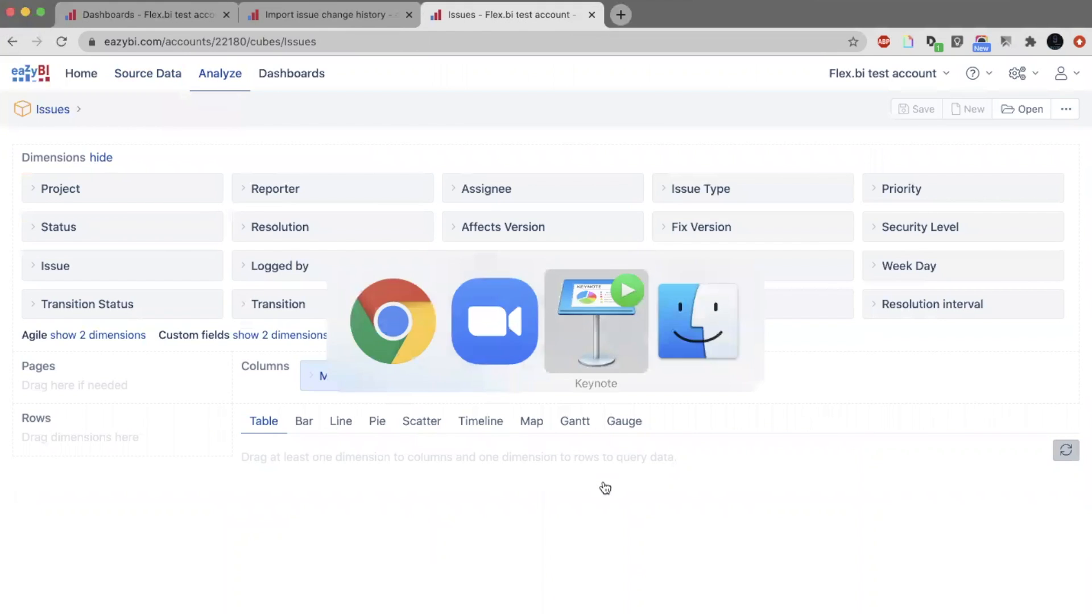
{"action": "key", "text": "Right"}
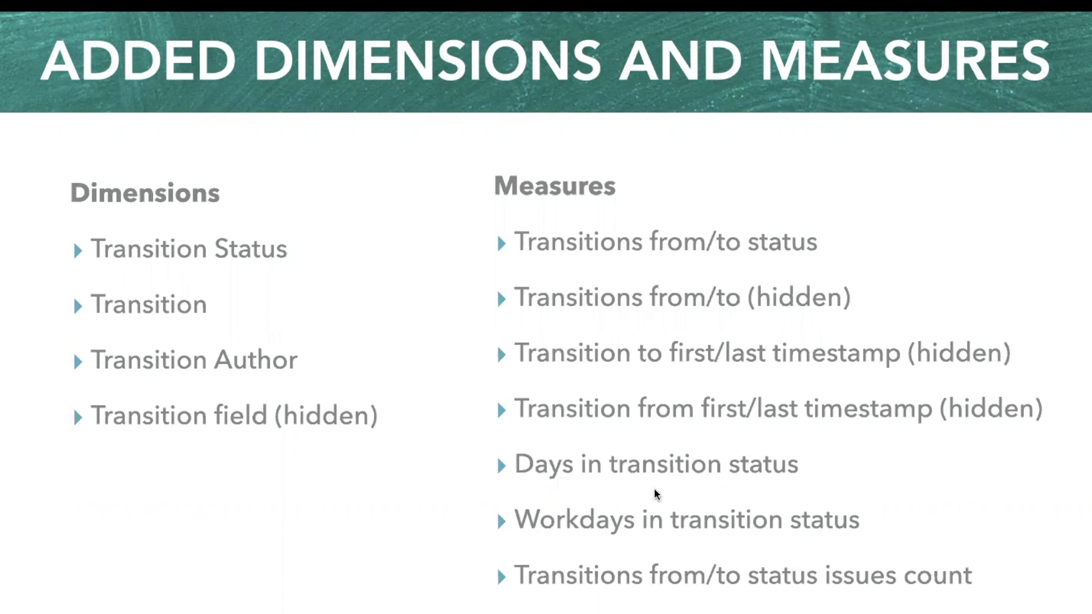
{"action": "key", "text": "Right"}
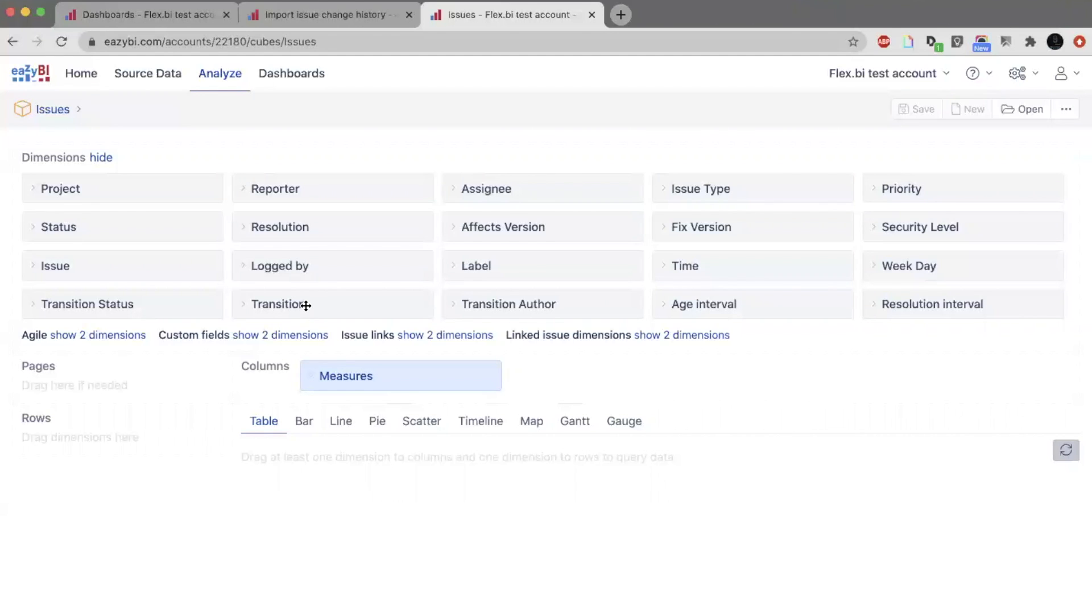
Try the Transition dimension in the report rows with All Transitions expanded.
{"action": "left_click_drag", "start_coordinate": [303, 309], "coordinate": [102, 453]}
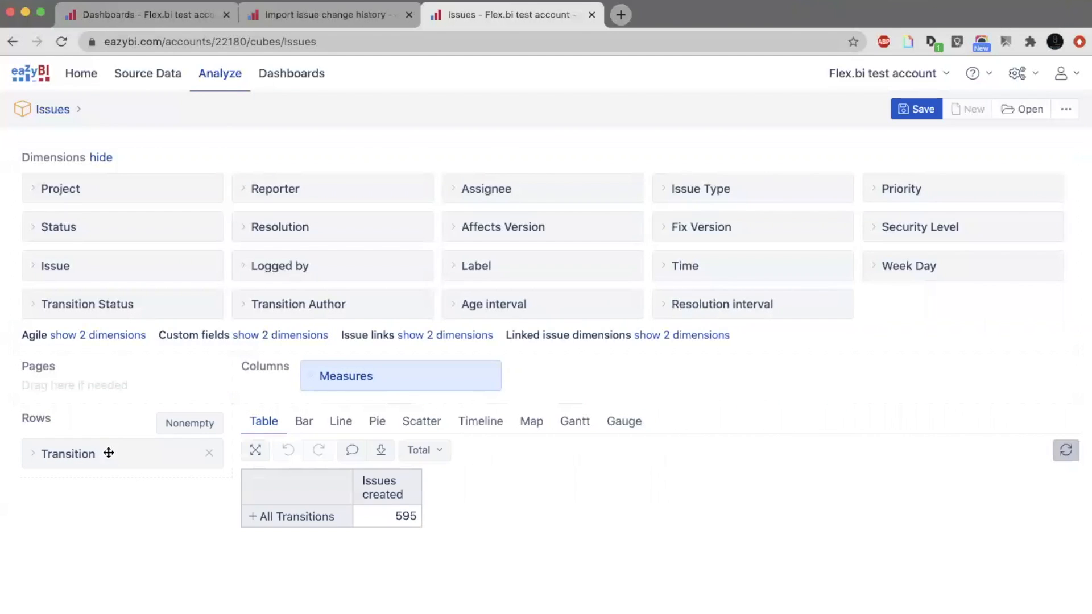
{"action": "left_click", "coordinate": [249, 518]}
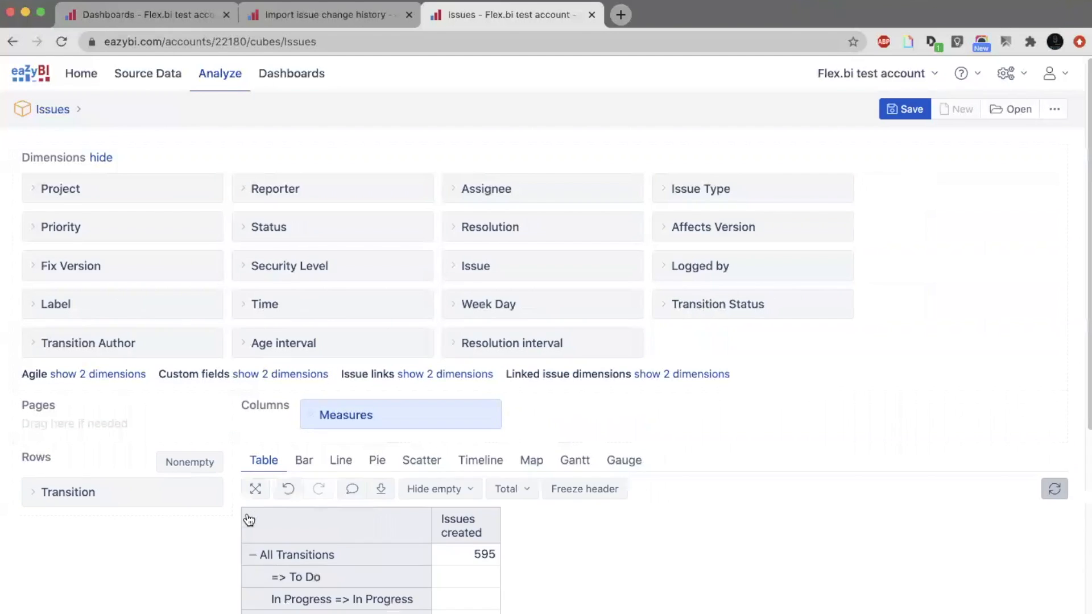
{"action": "scroll", "coordinate": [244, 519], "scroll_direction": "down", "scroll_amount": 1}
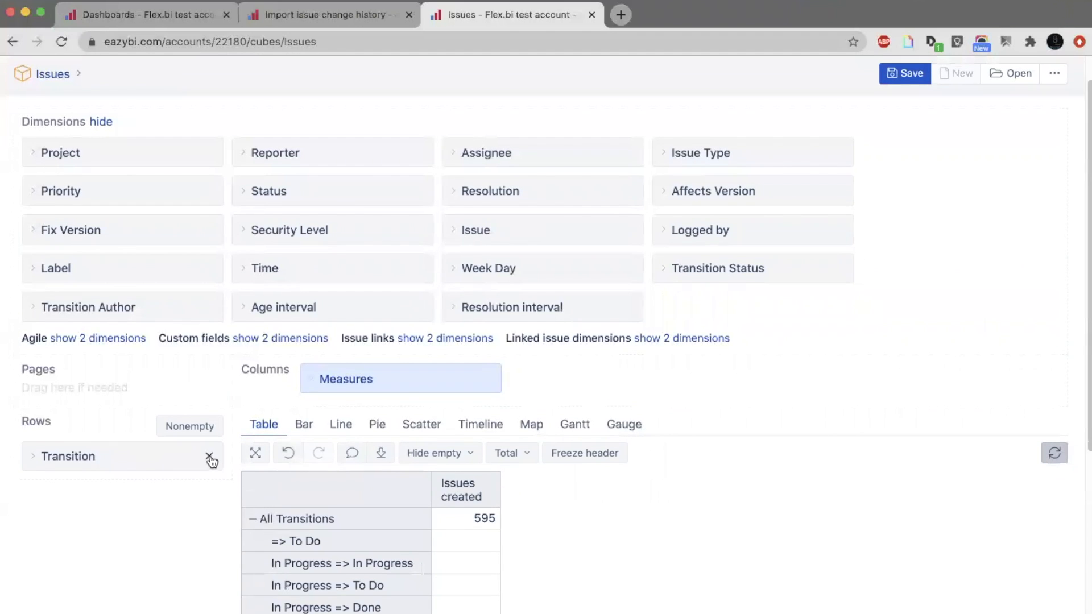
{"action": "left_click", "coordinate": [208, 454]}
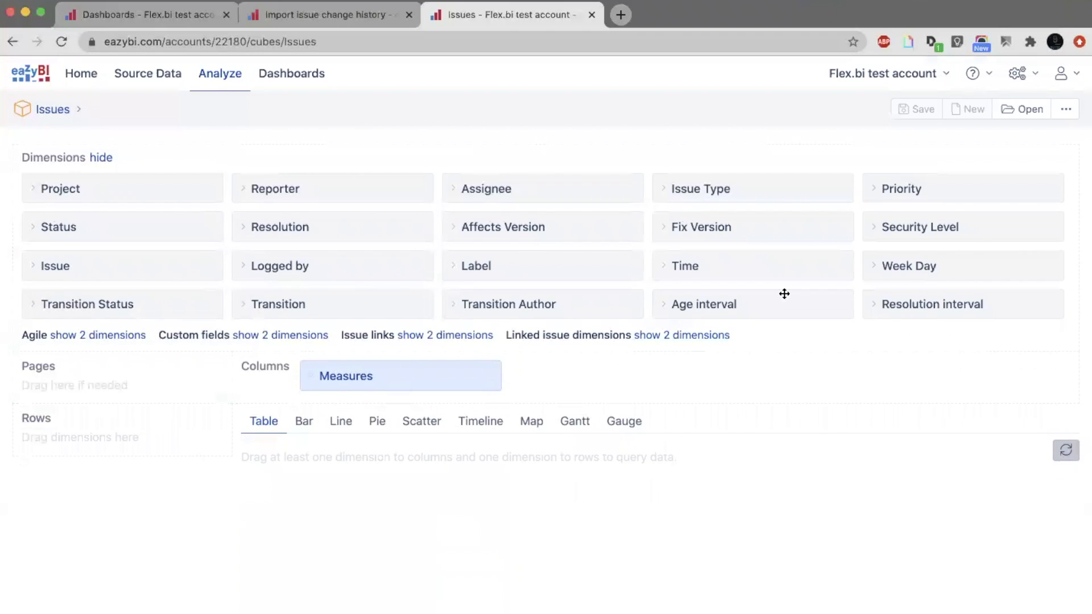
Place the Transition Status dimension in the report rows and expand All Transition Statuses into individual statuses.
{"action": "left_click_drag", "start_coordinate": [139, 292], "coordinate": [138, 451]}
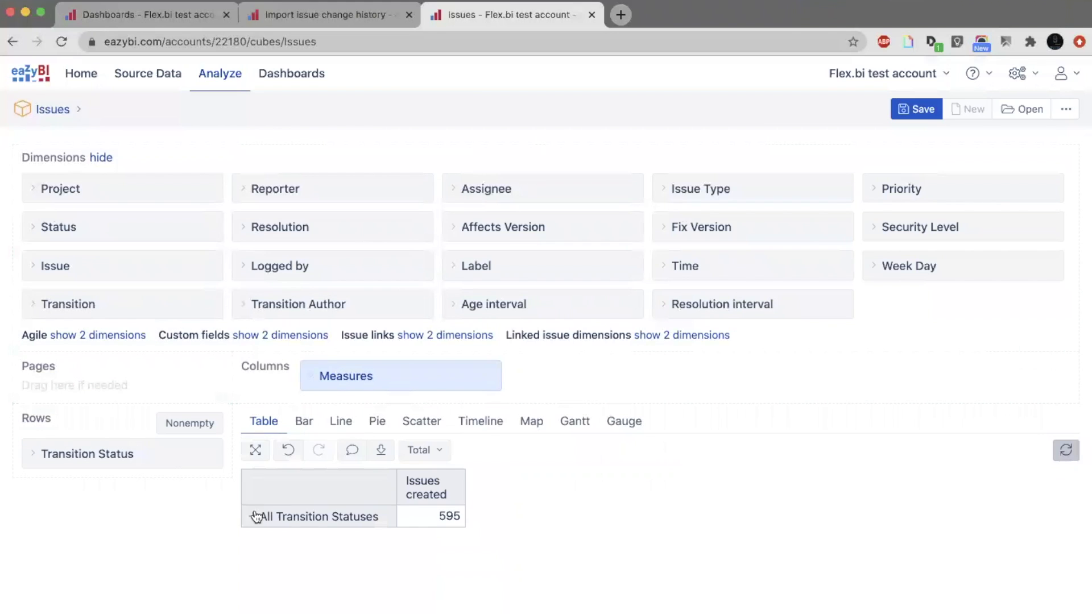
{"action": "scroll", "coordinate": [254, 516], "scroll_direction": "down", "scroll_amount": 3}
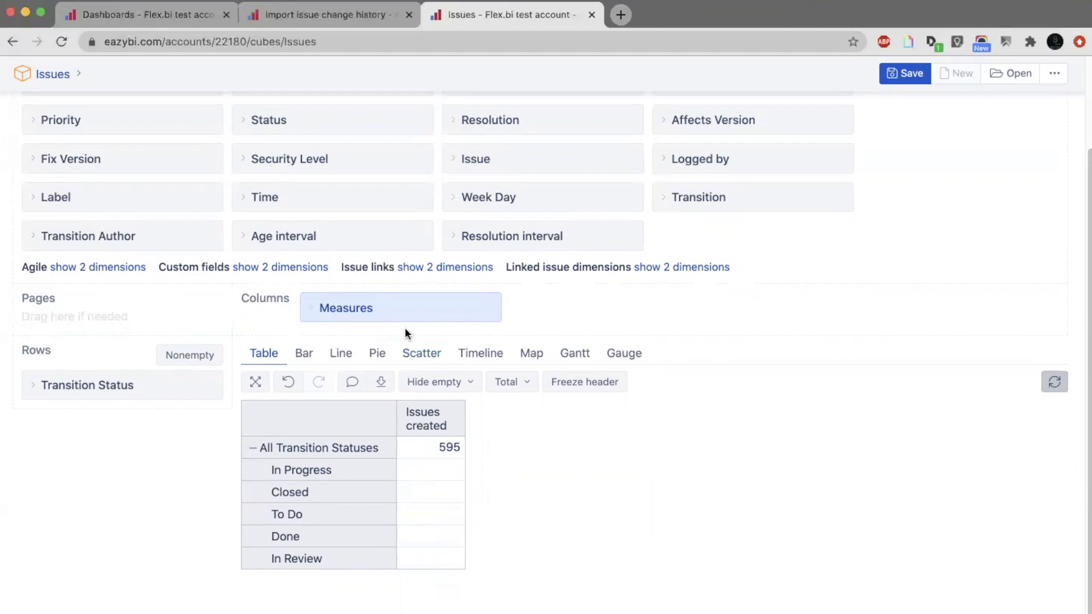
Expand the column measures and filter them by "trans" to review the available transition measures.
{"action": "left_click", "coordinate": [400, 302]}
{"action": "scroll", "coordinate": [400, 301], "scroll_direction": "down", "scroll_amount": 3}
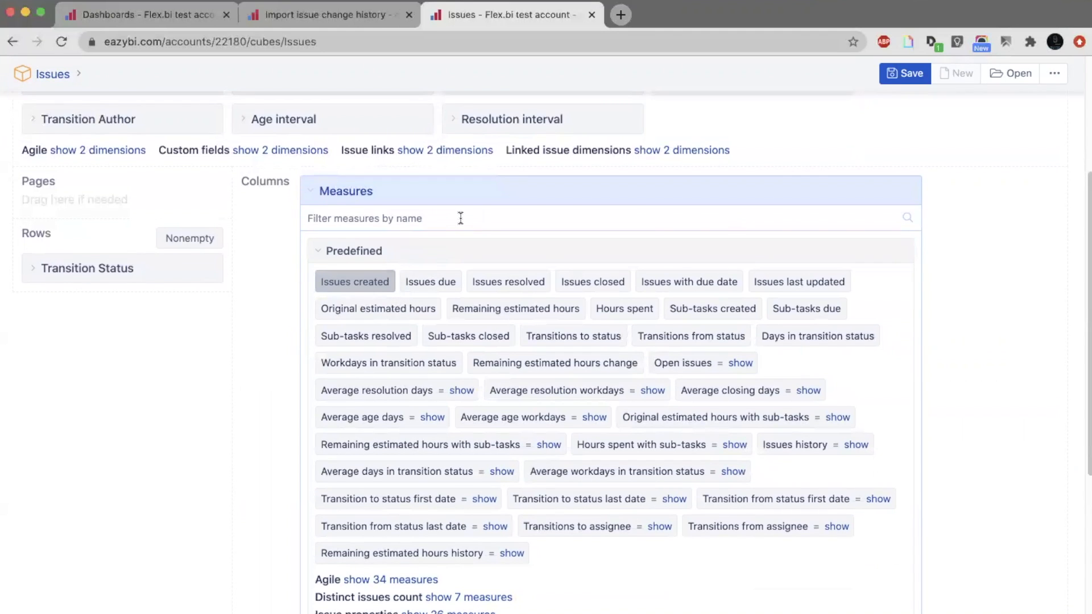
{"action": "left_click", "coordinate": [460, 219]}
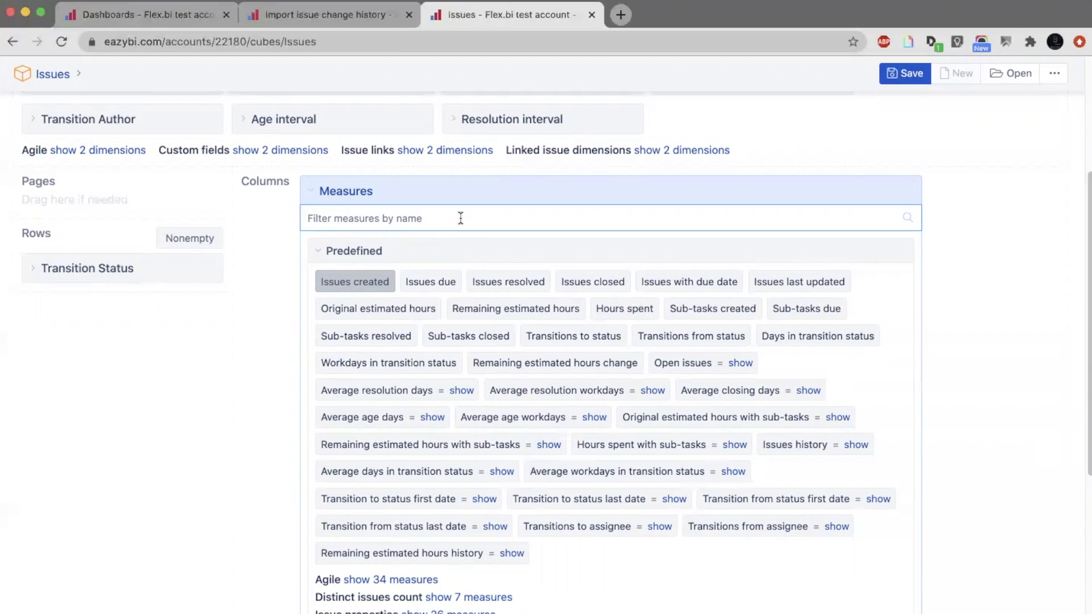
{"action": "type", "text": "trans"}
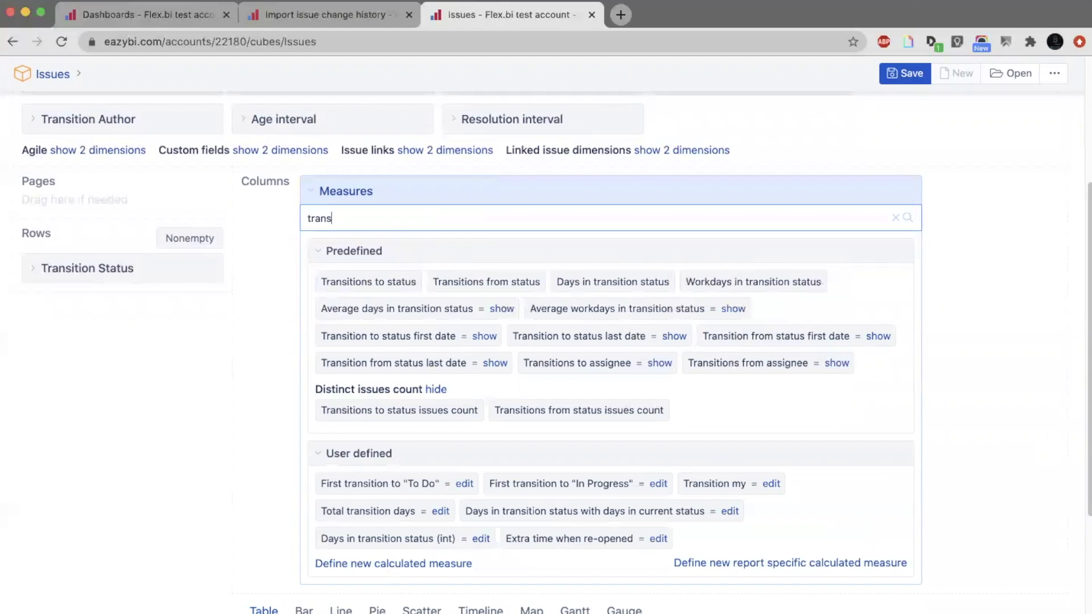
{"action": "scroll", "coordinate": [133, 157], "scroll_direction": "down", "scroll_amount": 2}
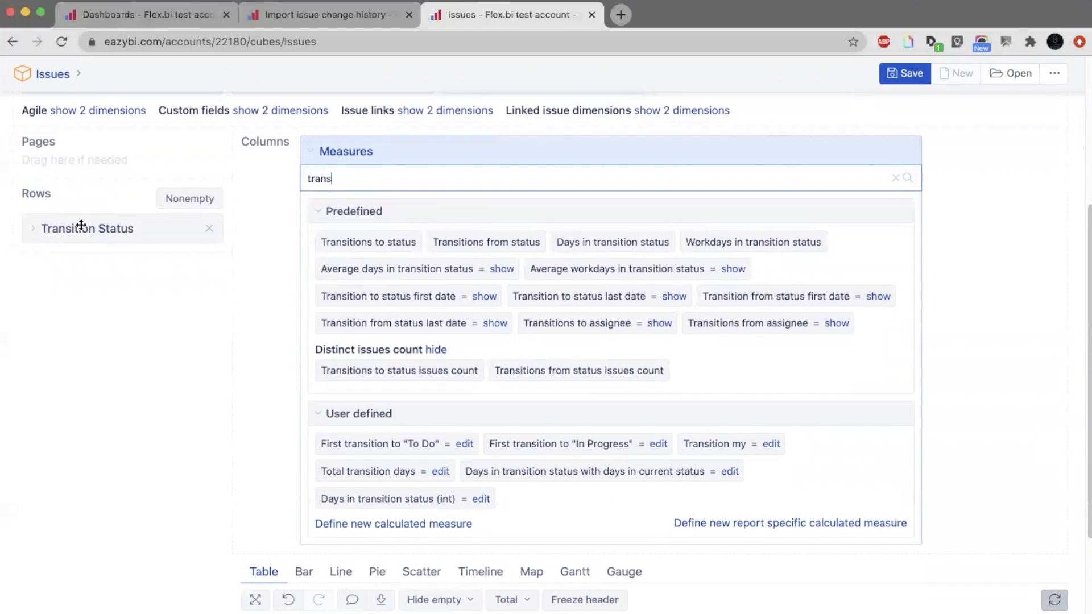
{"action": "scroll", "coordinate": [81, 225], "scroll_direction": "down", "scroll_amount": 1}
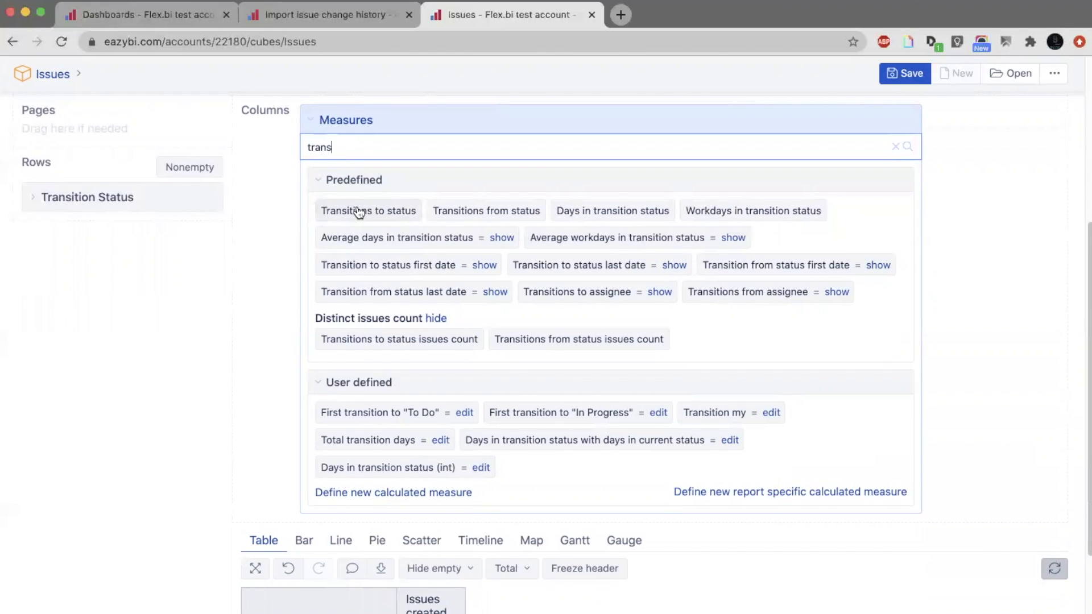
Add the measures Transitions to status, Transitions from status, Days in transition status, Transition to status first date and last date, and Transition from status first date.
{"action": "left_click", "coordinate": [358, 212]}
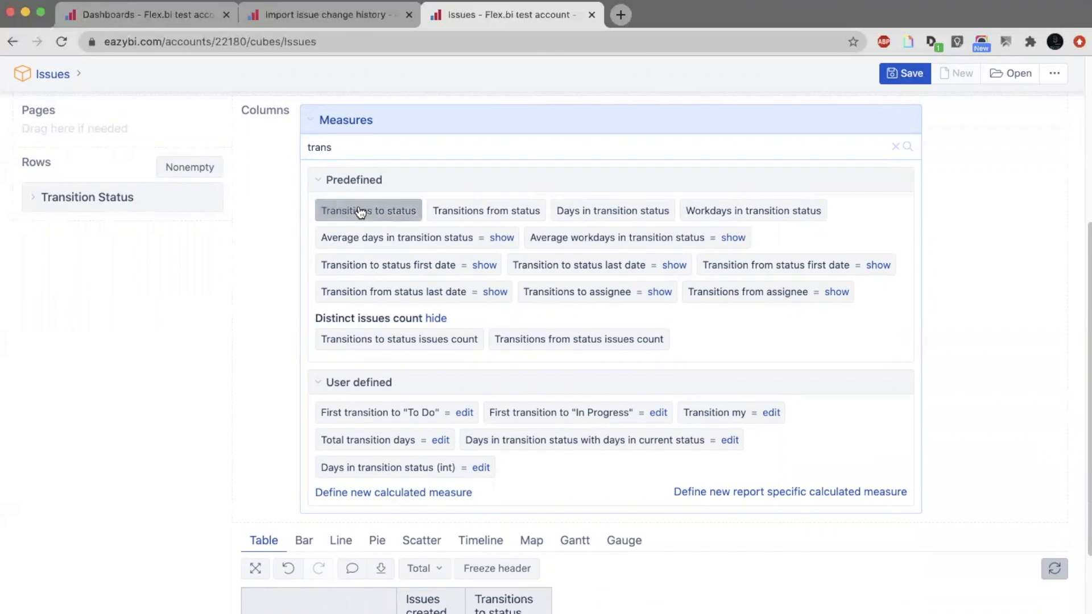
{"action": "left_click", "coordinate": [496, 223]}
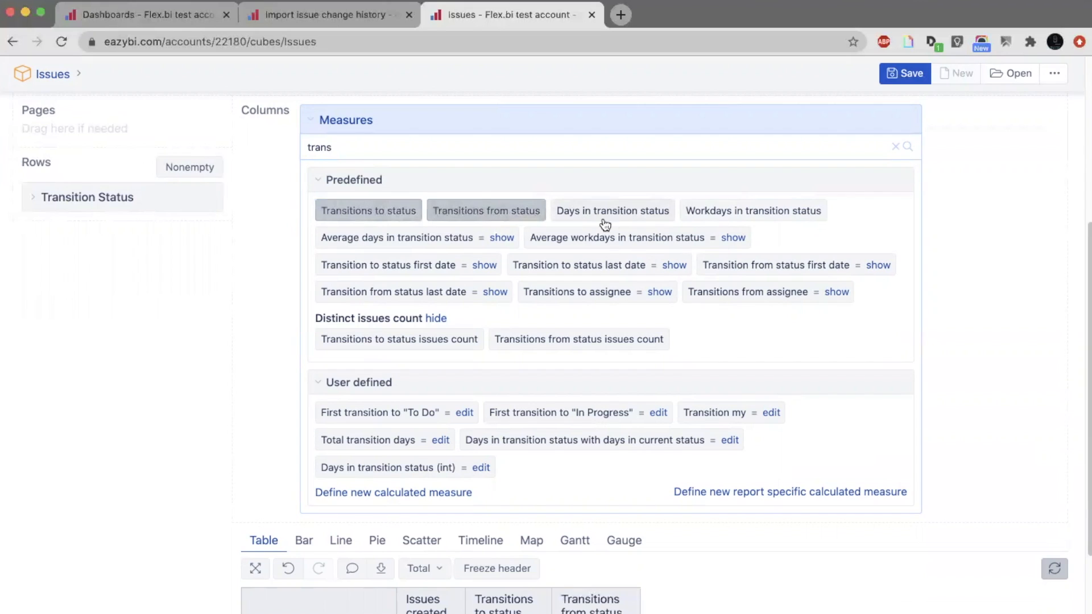
{"action": "left_click", "coordinate": [645, 219]}
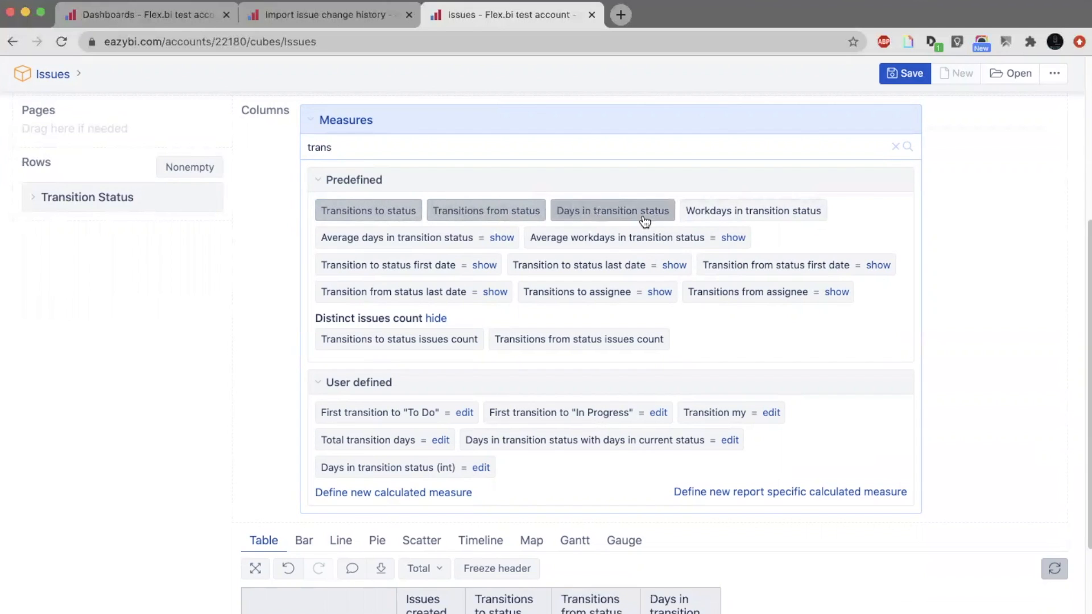
{"action": "left_click", "coordinate": [412, 266]}
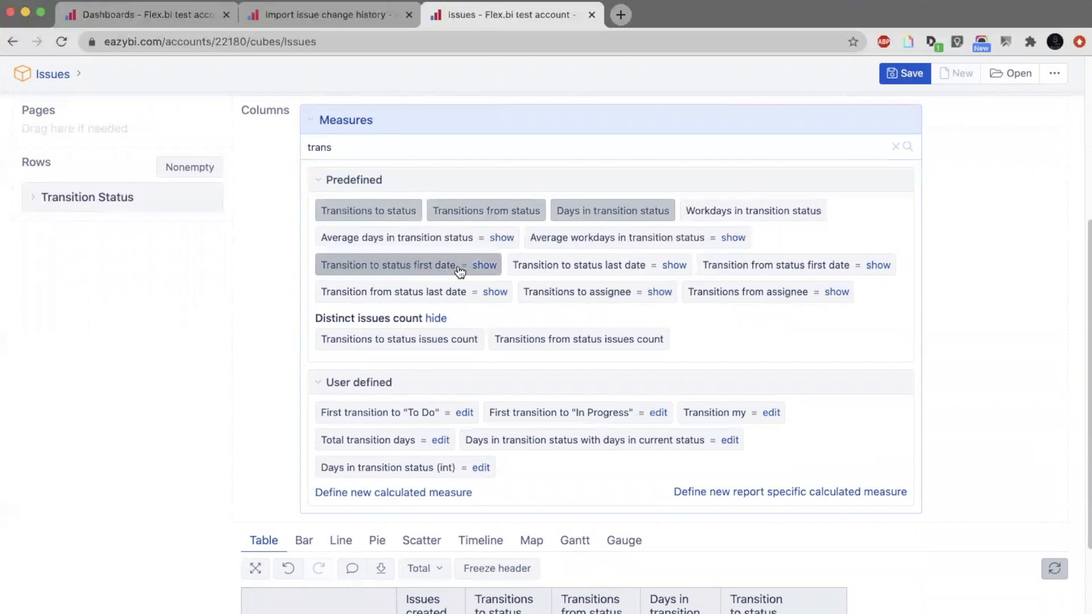
{"action": "left_click", "coordinate": [603, 266]}
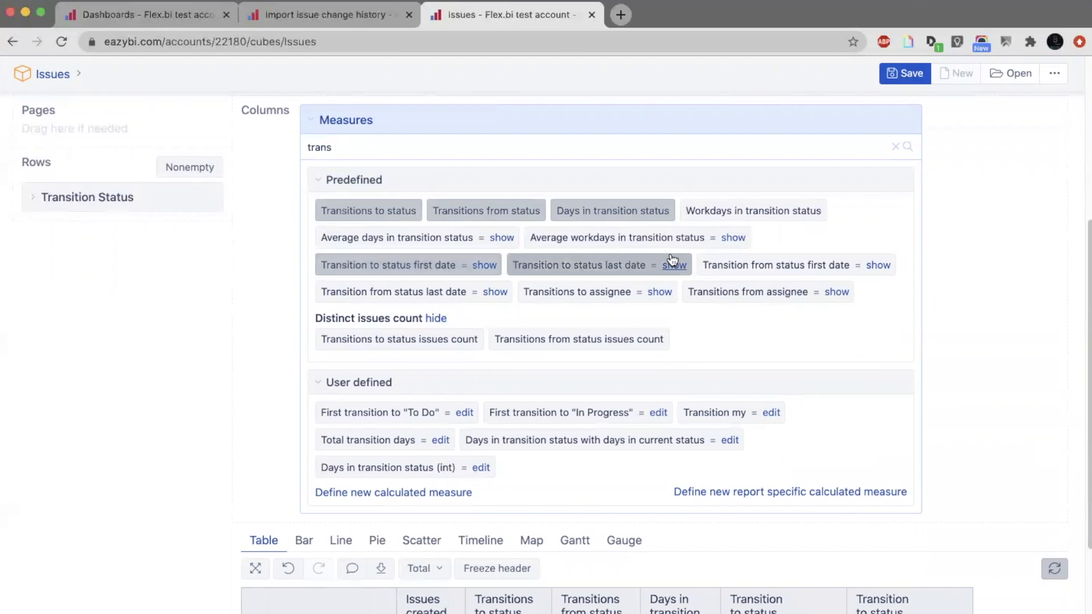
{"action": "left_click", "coordinate": [751, 269]}
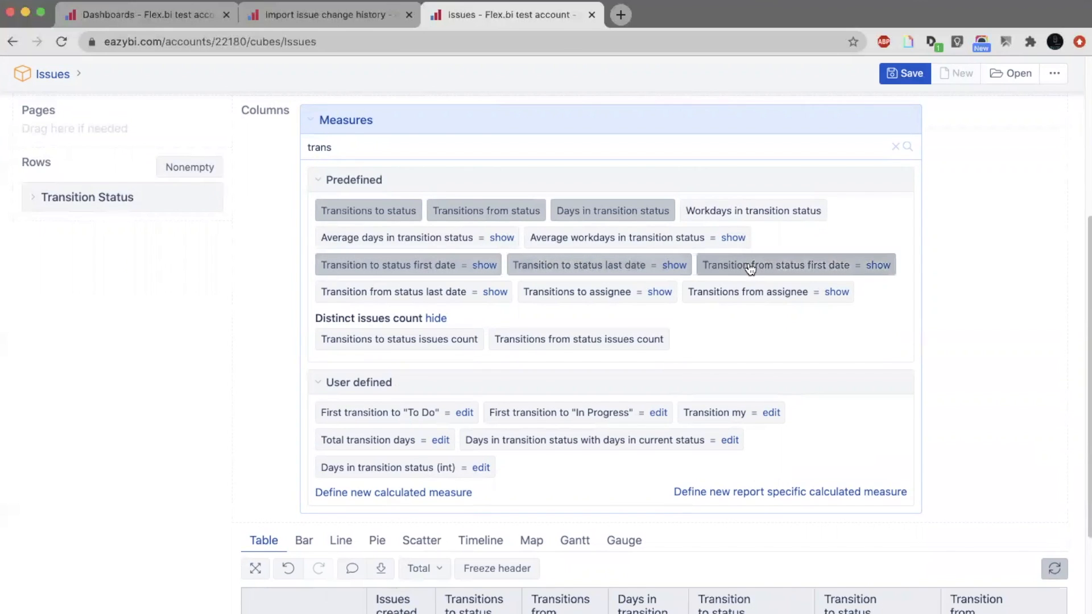
Remove the Issues created measure column from the report table.
{"action": "scroll", "coordinate": [751, 268], "scroll_direction": "down", "scroll_amount": 5}
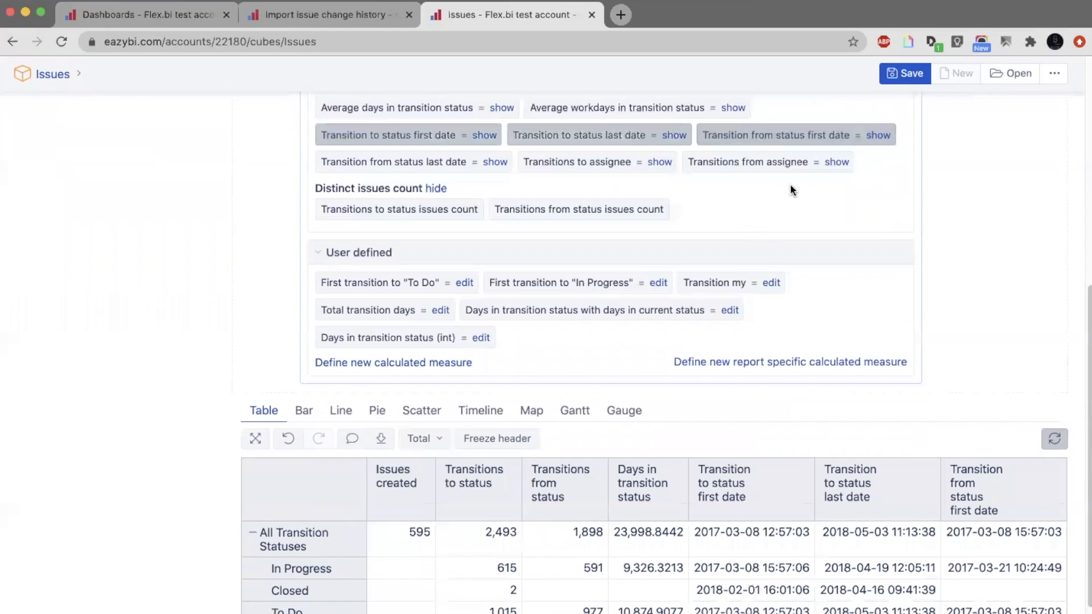
{"action": "scroll", "coordinate": [791, 187], "scroll_direction": "down", "scroll_amount": 1}
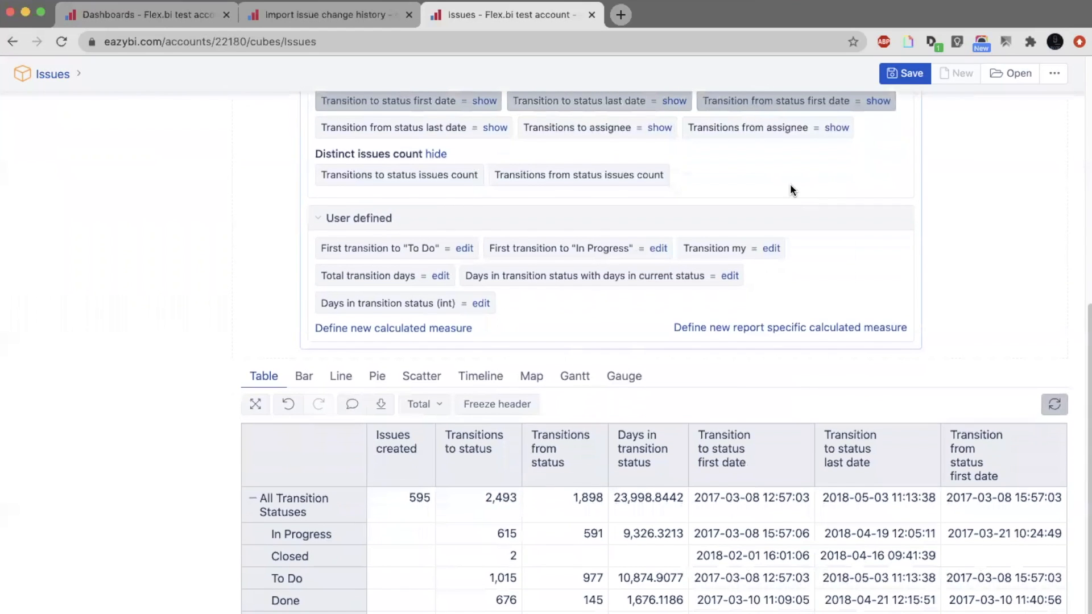
{"action": "left_click", "coordinate": [427, 447]}
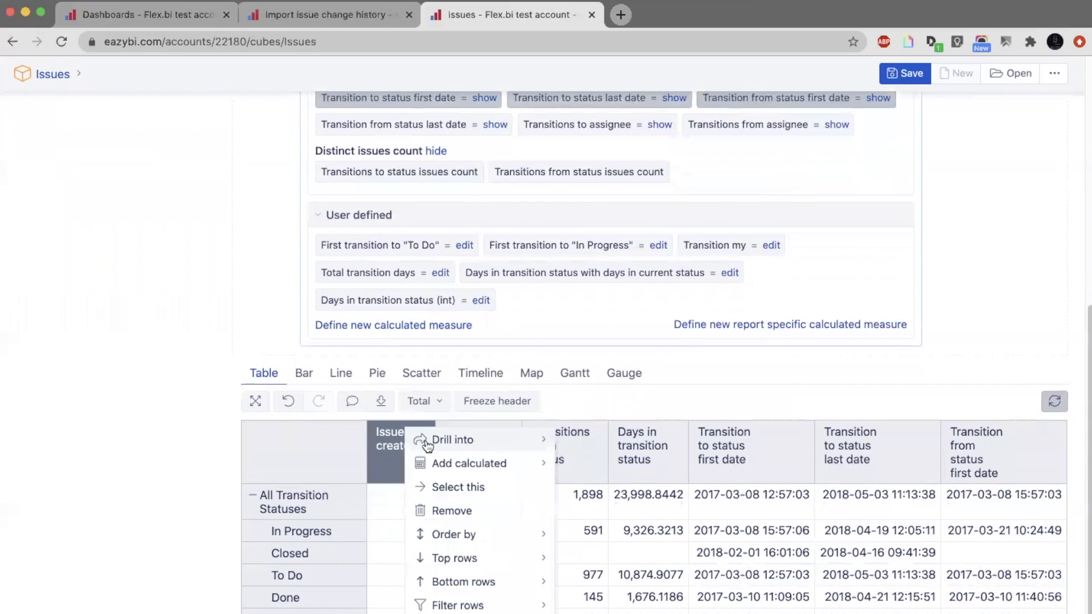
{"action": "left_click", "coordinate": [451, 510]}
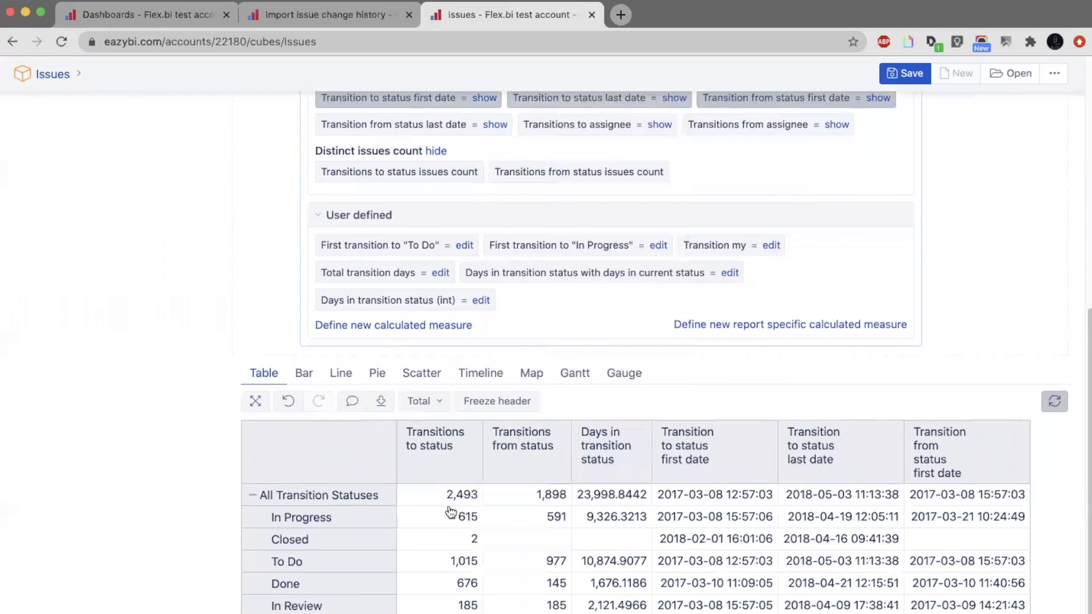
{"action": "scroll", "coordinate": [451, 510], "scroll_direction": "down", "scroll_amount": 2}
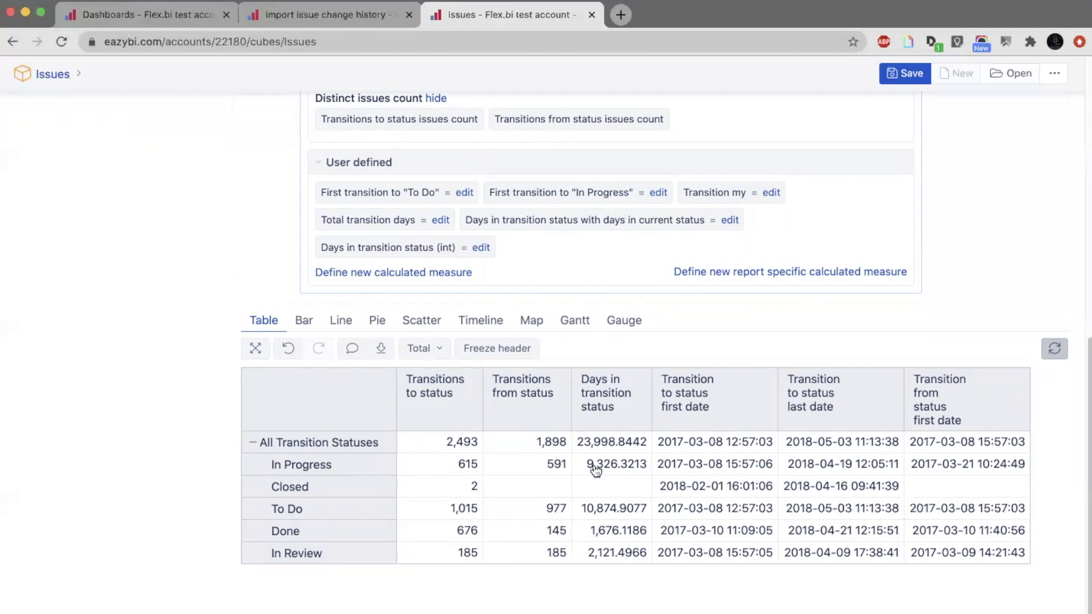
{"action": "triple_click", "coordinate": [729, 461]}
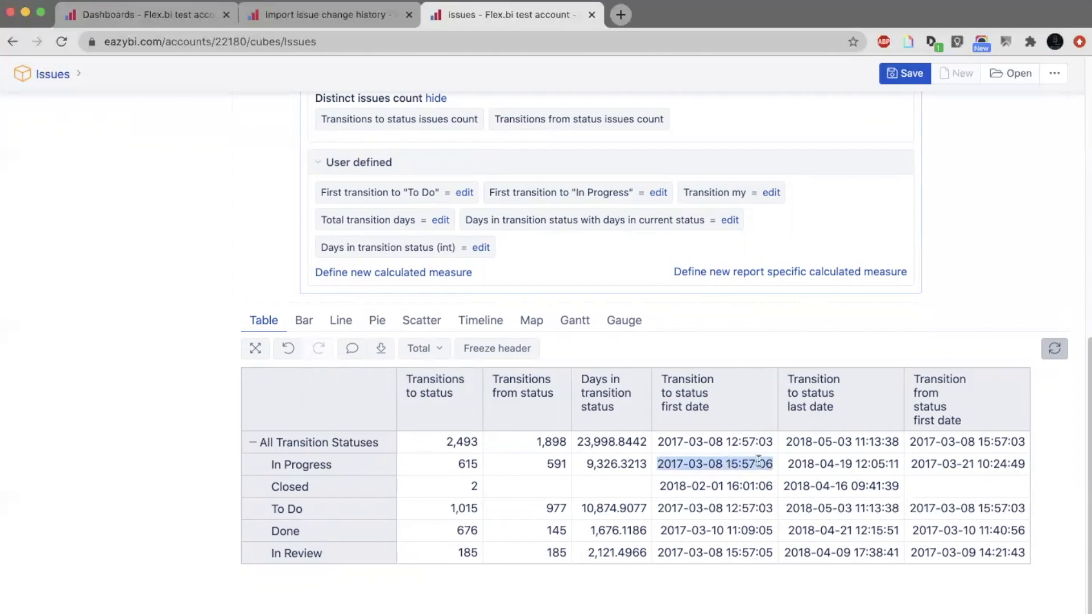
{"action": "left_click", "coordinate": [796, 463]}
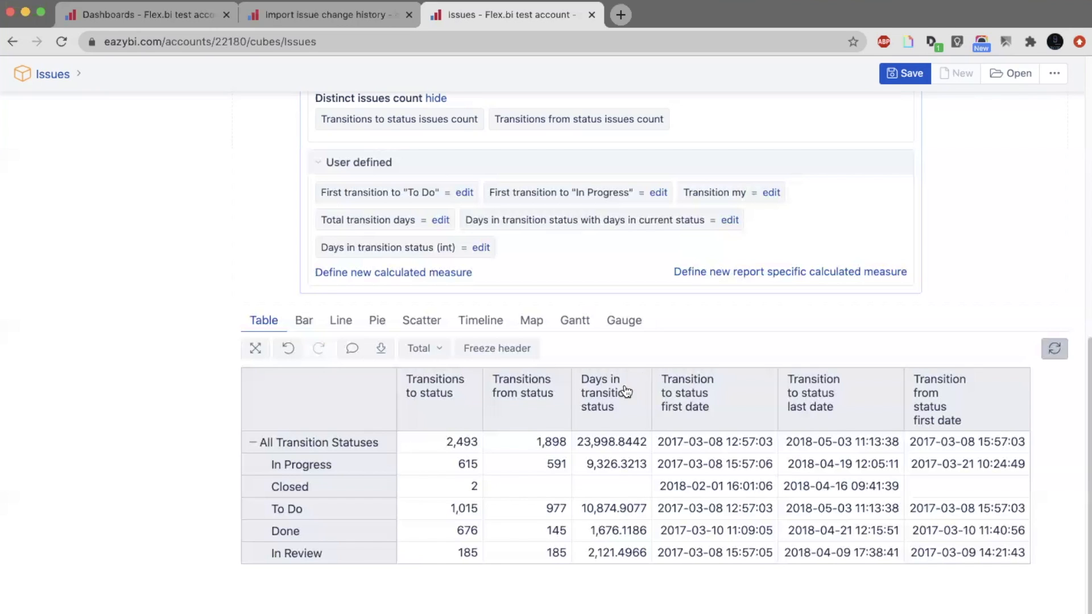
Add the Issue dimension to the rows before Transition Status and show all members at its Issue hierarchy level.
{"action": "scroll", "coordinate": [535, 353], "scroll_direction": "up", "scroll_amount": 8}
{"action": "left_click", "coordinate": [512, 333]}
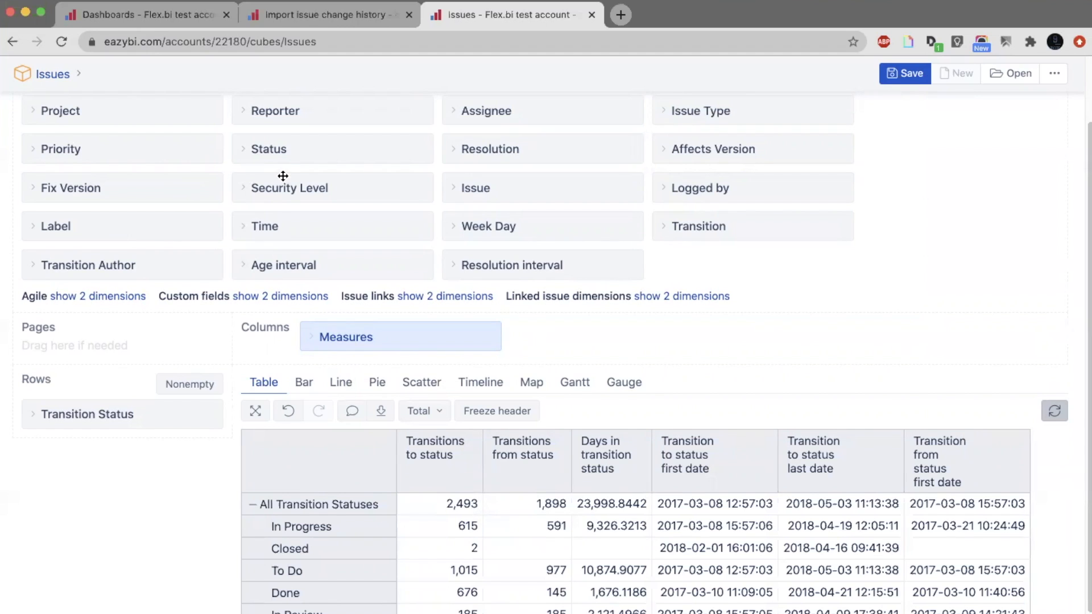
{"action": "left_click_drag", "start_coordinate": [471, 186], "coordinate": [77, 390]}
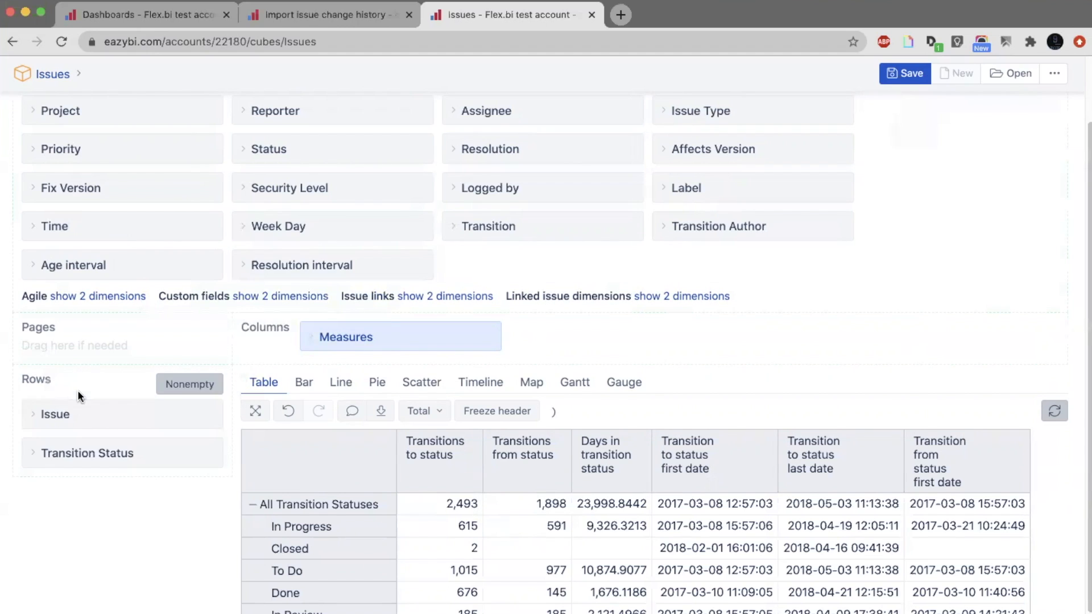
{"action": "left_click", "coordinate": [115, 417]}
{"action": "scroll", "coordinate": [116, 419], "scroll_direction": "down", "scroll_amount": 2}
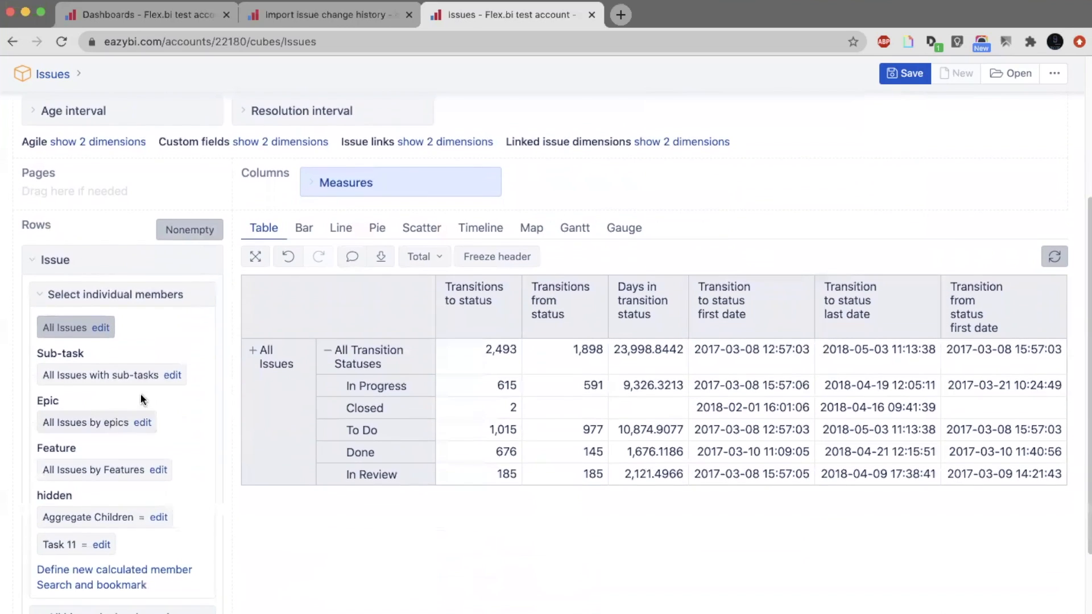
{"action": "left_click", "coordinate": [310, 317]}
{"action": "mouse_move", "coordinate": [371, 322]}
{"action": "mouse_move", "coordinate": [415, 341]}
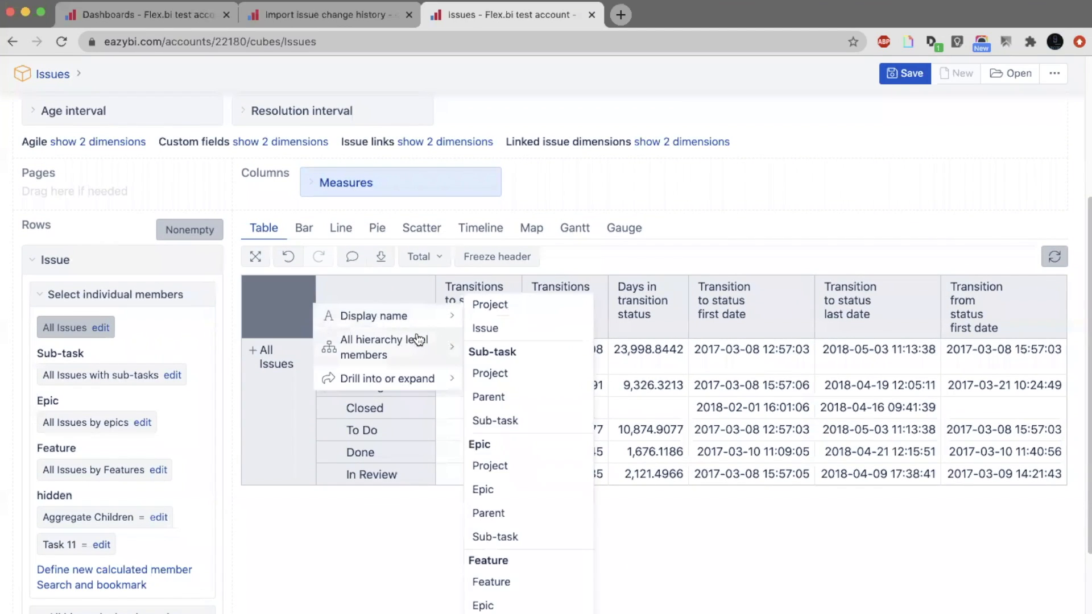
{"action": "left_click", "coordinate": [485, 325]}
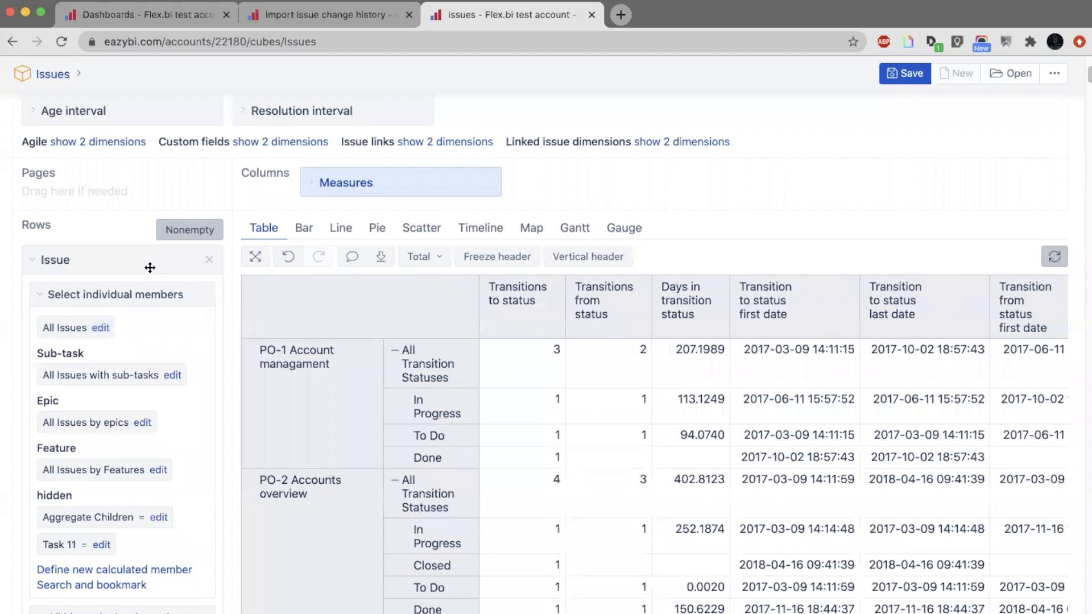
{"action": "left_click", "coordinate": [150, 268]}
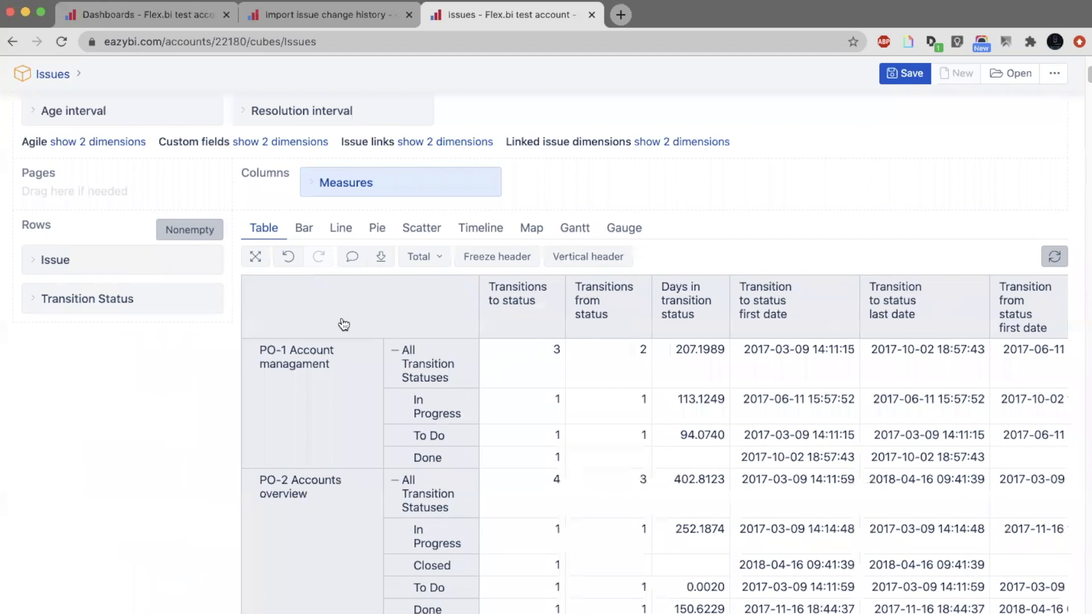
Set the Transition Status dimension to show all members at the Transition Status hierarchy level.
{"action": "left_click", "coordinate": [119, 307]}
{"action": "left_click", "coordinate": [152, 341]}
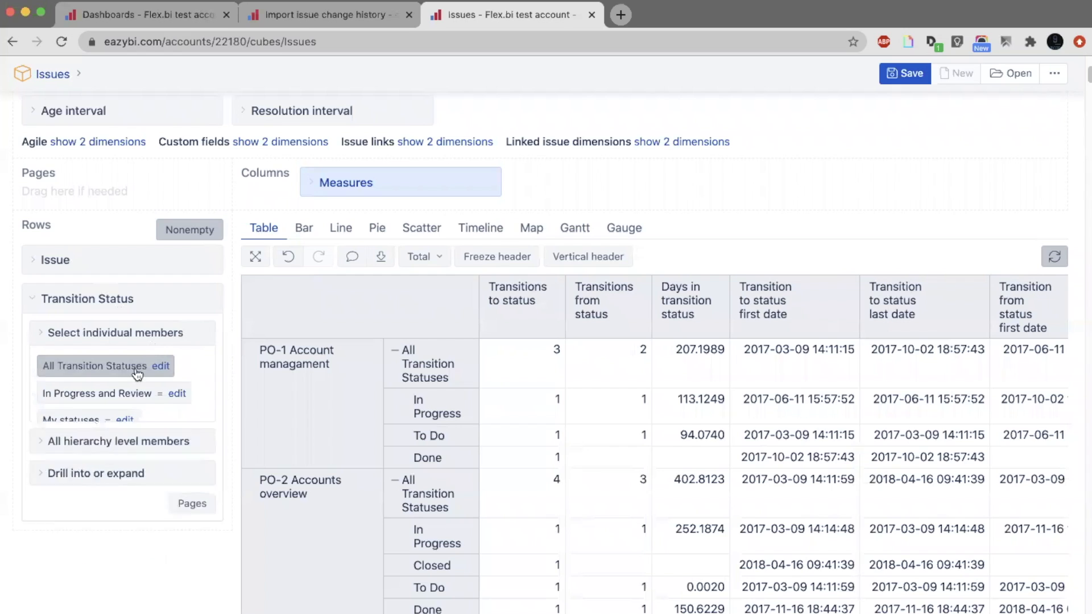
{"action": "left_click", "coordinate": [129, 378]}
{"action": "left_click", "coordinate": [101, 411]}
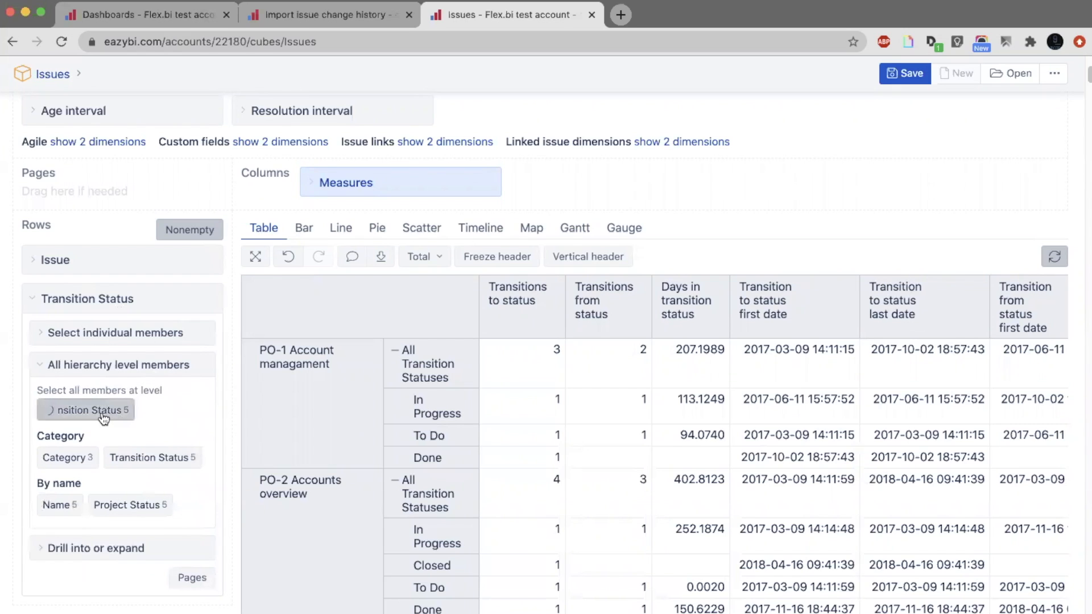
{"action": "left_click", "coordinate": [147, 302]}
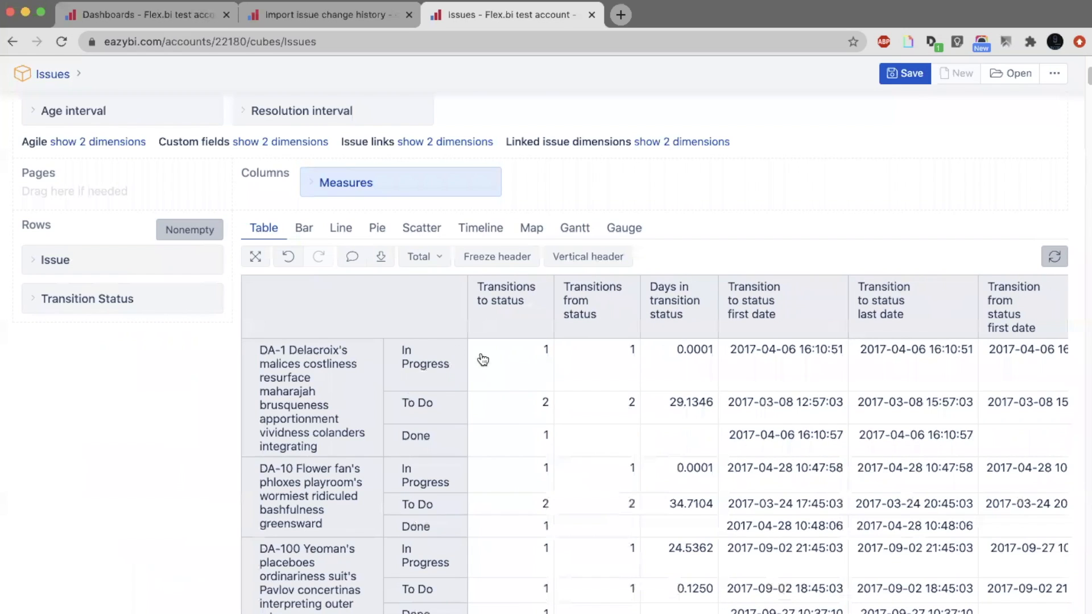
Order the rows by Transitions to status descending to pick issue DB-129, keep only that issue, and clear the ordering.
{"action": "left_click", "coordinate": [546, 286]}
{"action": "scroll", "coordinate": [501, 365], "scroll_direction": "down", "scroll_amount": 3}
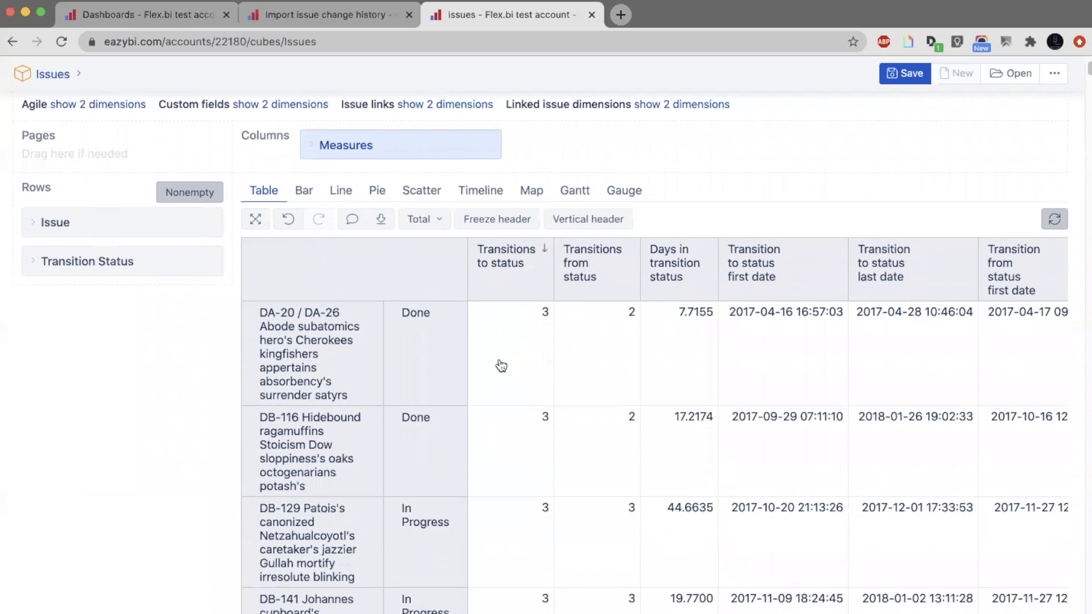
{"action": "left_click", "coordinate": [296, 475]}
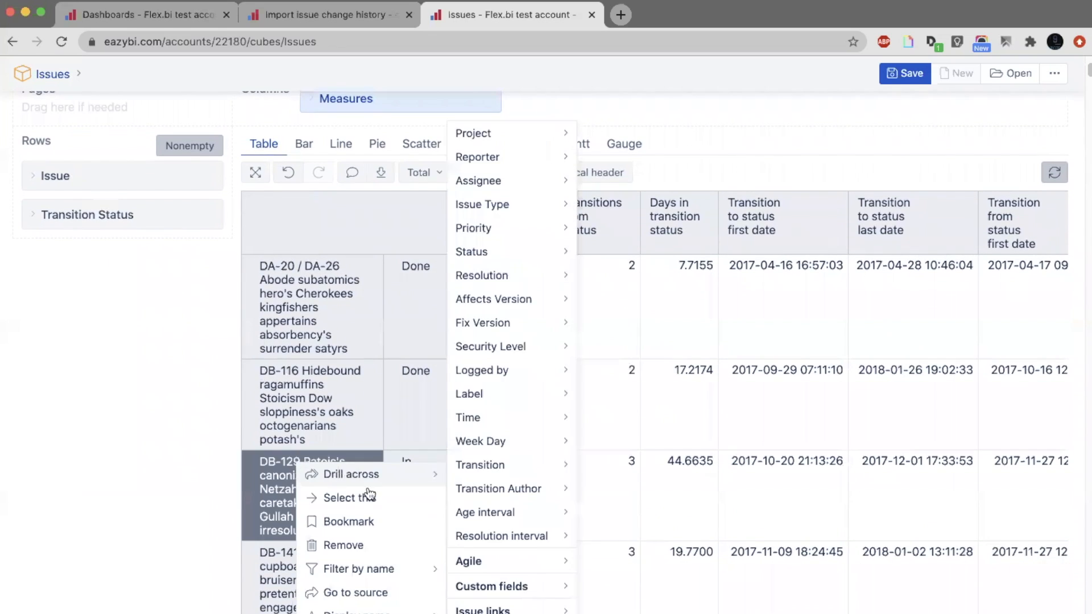
{"action": "left_click", "coordinate": [370, 498]}
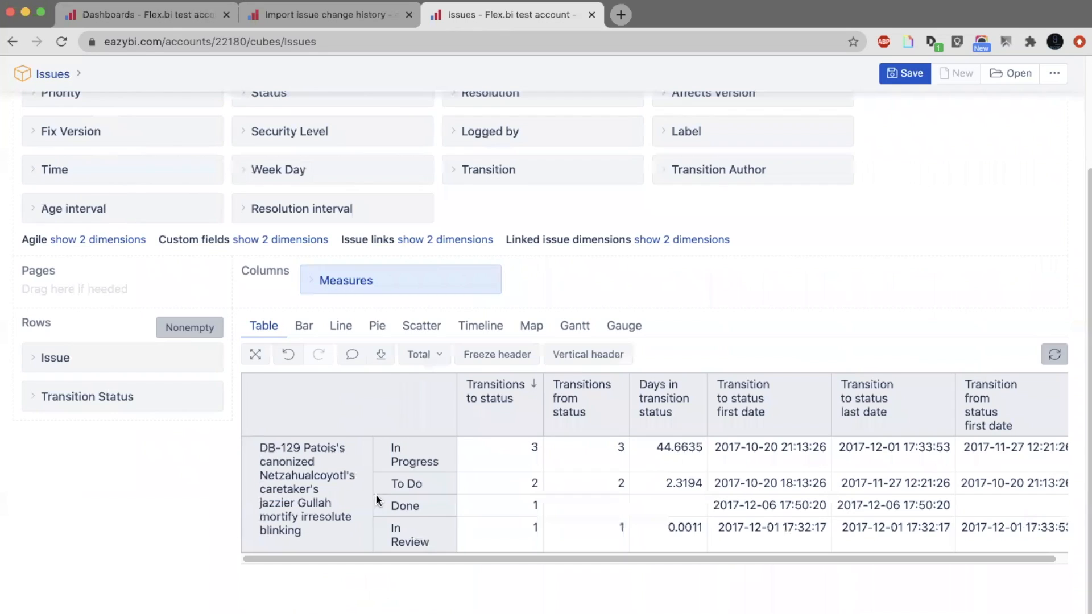
{"action": "left_click", "coordinate": [534, 385]}
{"action": "left_click", "coordinate": [534, 386]}
Add the Time dimension to the rows between Issue and Transition Status, and the Transition dimension after Transition Status.
{"action": "scroll", "coordinate": [250, 245], "scroll_direction": "up", "scroll_amount": 1}
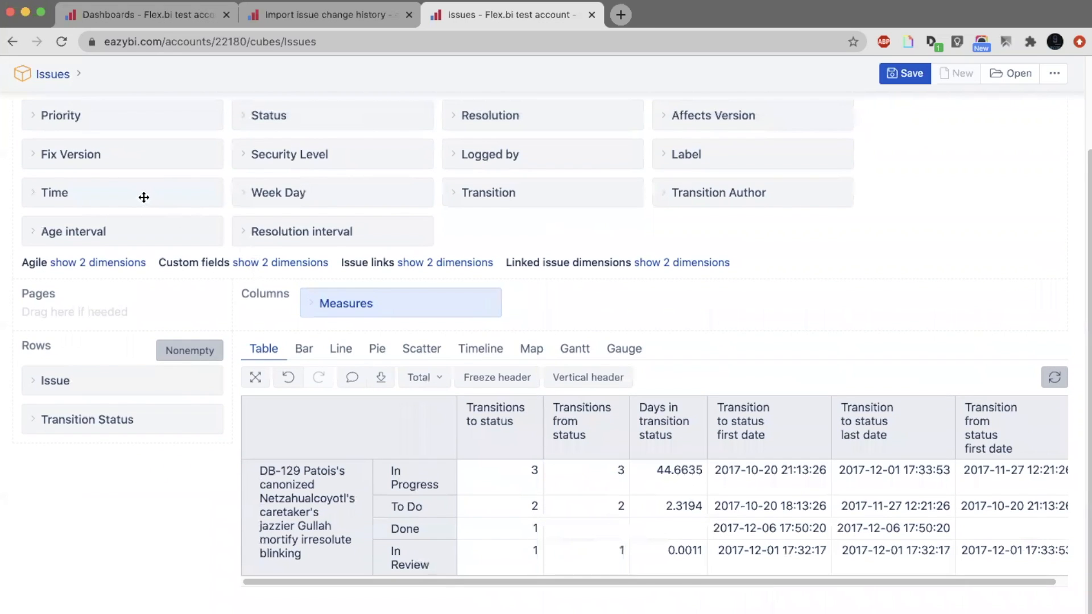
{"action": "left_click_drag", "start_coordinate": [144, 195], "coordinate": [134, 417]}
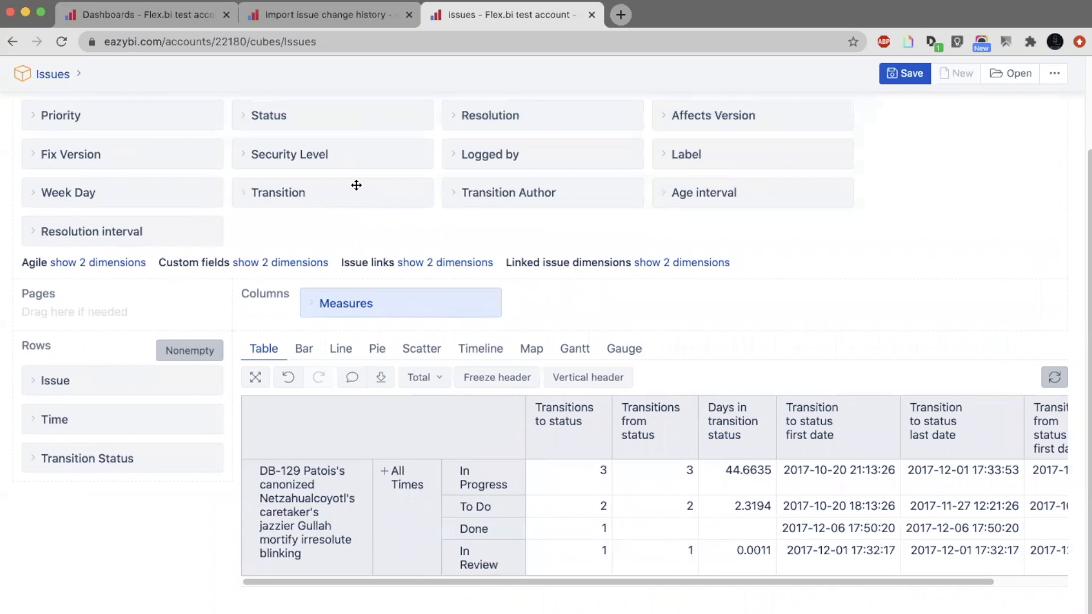
{"action": "left_click_drag", "start_coordinate": [356, 183], "coordinate": [161, 472]}
Set the Time dimension in the rows to show all members at the Day hierarchy level.
{"action": "left_click", "coordinate": [153, 398]}
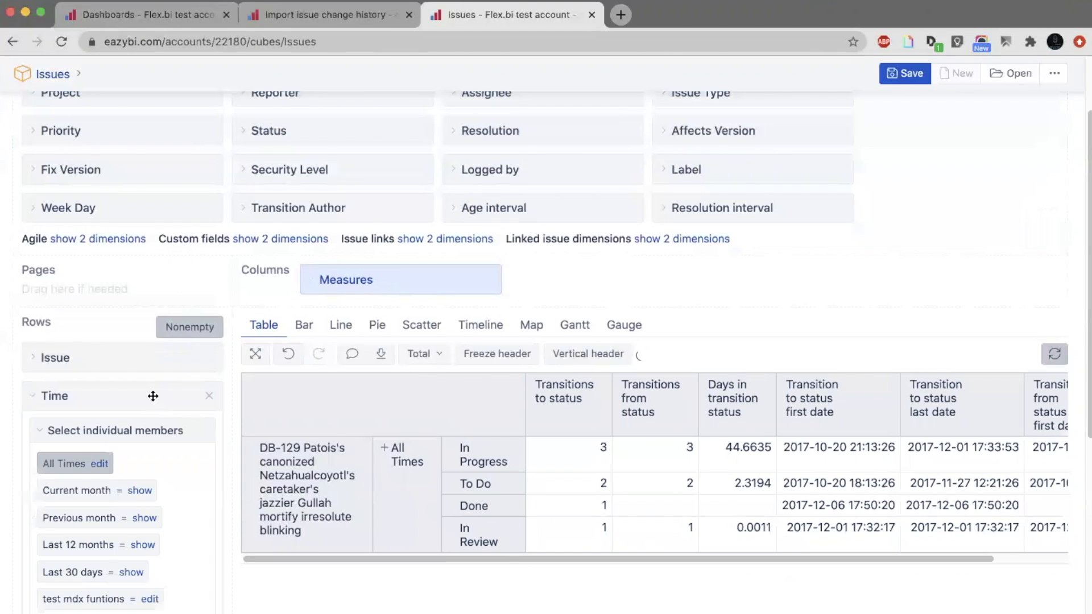
{"action": "scroll", "coordinate": [151, 395], "scroll_direction": "down", "scroll_amount": 5}
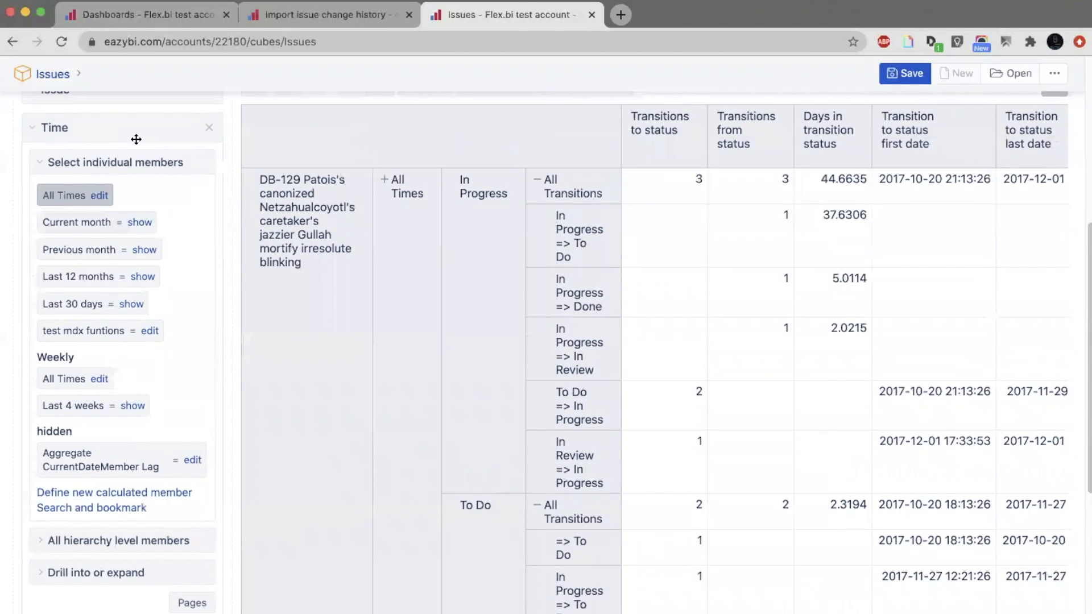
{"action": "left_click", "coordinate": [124, 162]}
{"action": "left_click", "coordinate": [122, 202]}
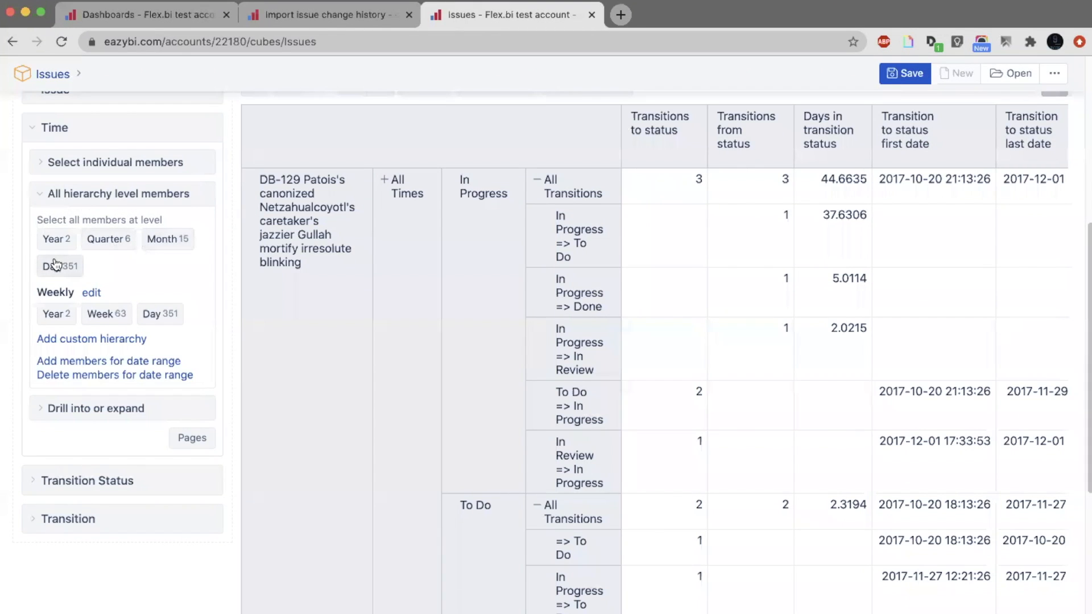
{"action": "left_click", "coordinate": [134, 135]}
Set the Transition dimension to show all members at the Transition hierarchy level, and review the issue's transitions by day.
{"action": "left_click", "coordinate": [138, 217]}
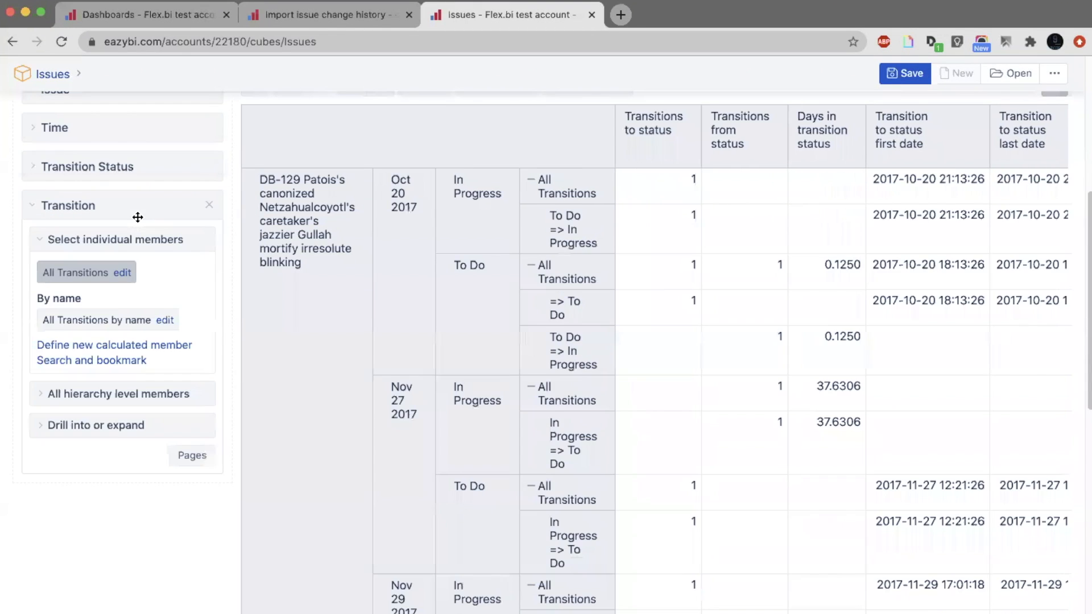
{"action": "left_click", "coordinate": [122, 390]}
{"action": "left_click", "coordinate": [82, 447]}
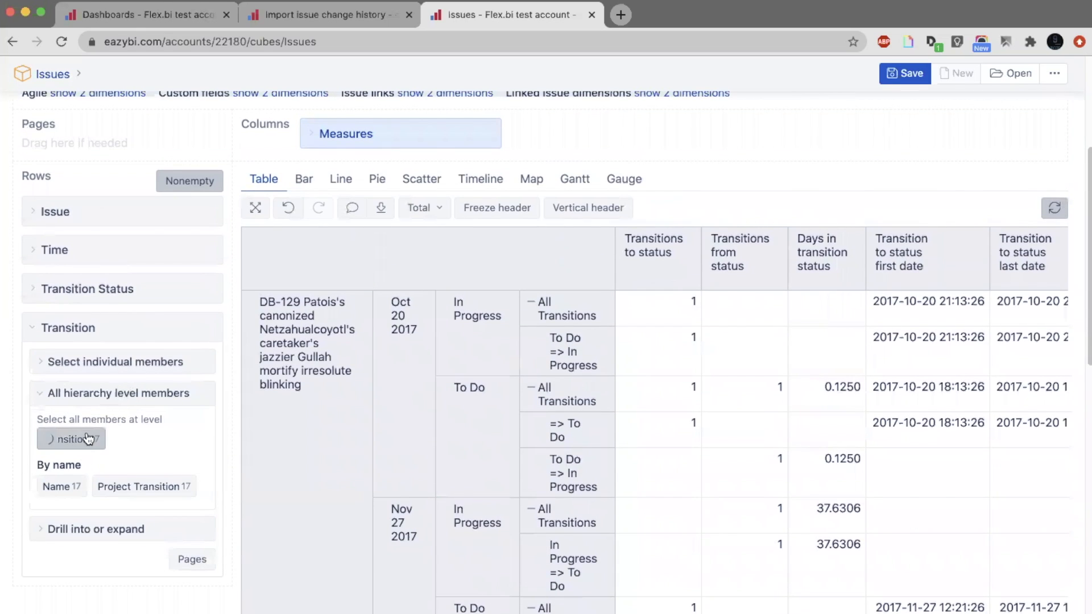
{"action": "left_click", "coordinate": [138, 334]}
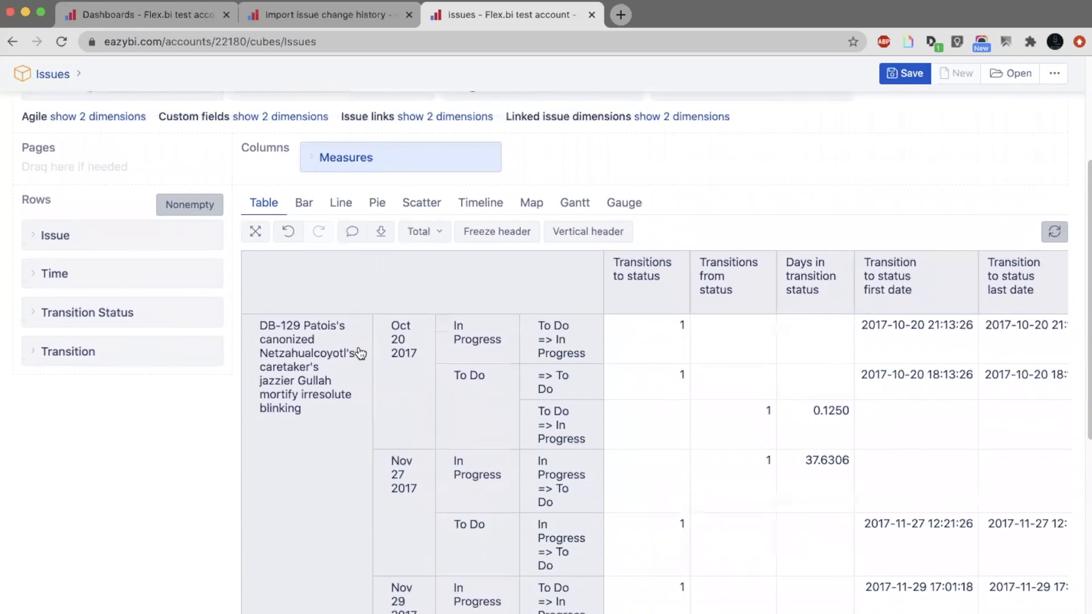
{"action": "scroll", "coordinate": [360, 353], "scroll_direction": "down", "scroll_amount": 2}
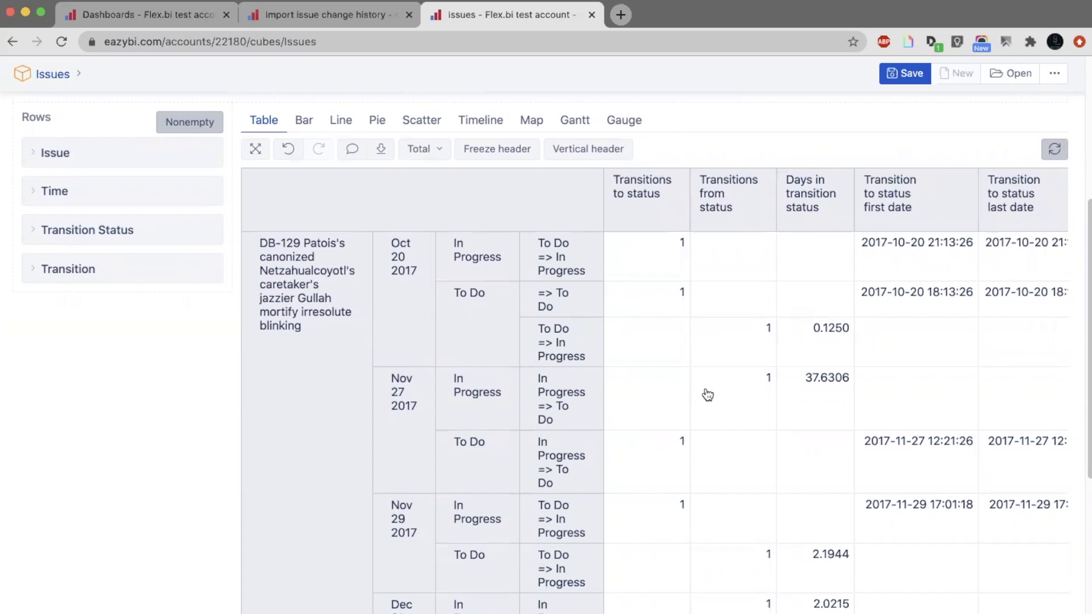
{"action": "scroll", "coordinate": [708, 395], "scroll_direction": "down", "scroll_amount": 2}
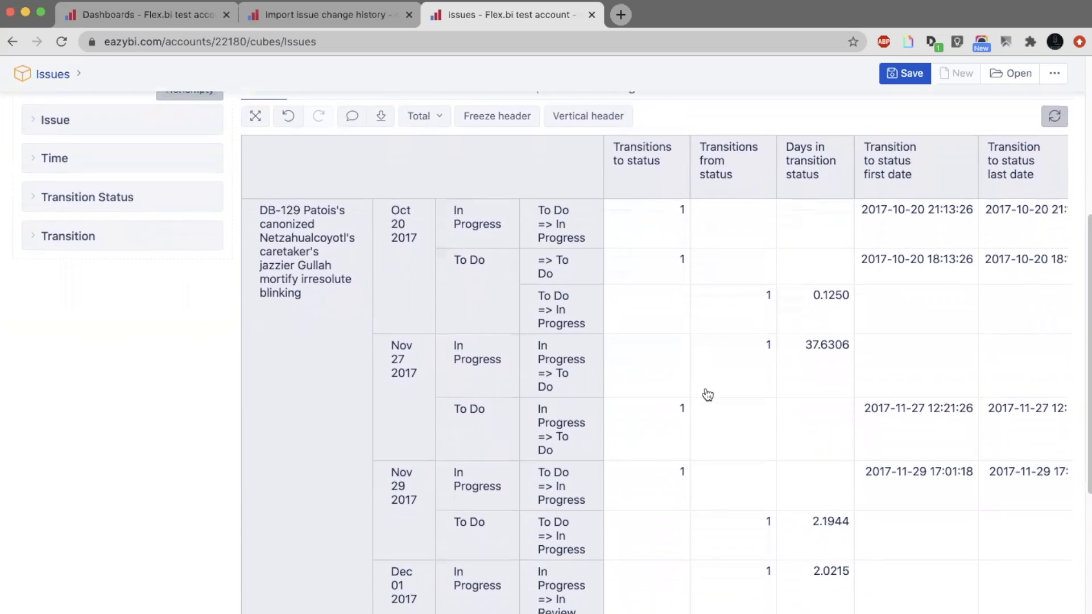
Examine the DB-129 transitions table, focusing on the transitions to and from To Do on Oct 20 2017.
{"action": "scroll", "coordinate": [707, 395], "scroll_direction": "down", "scroll_amount": 1}
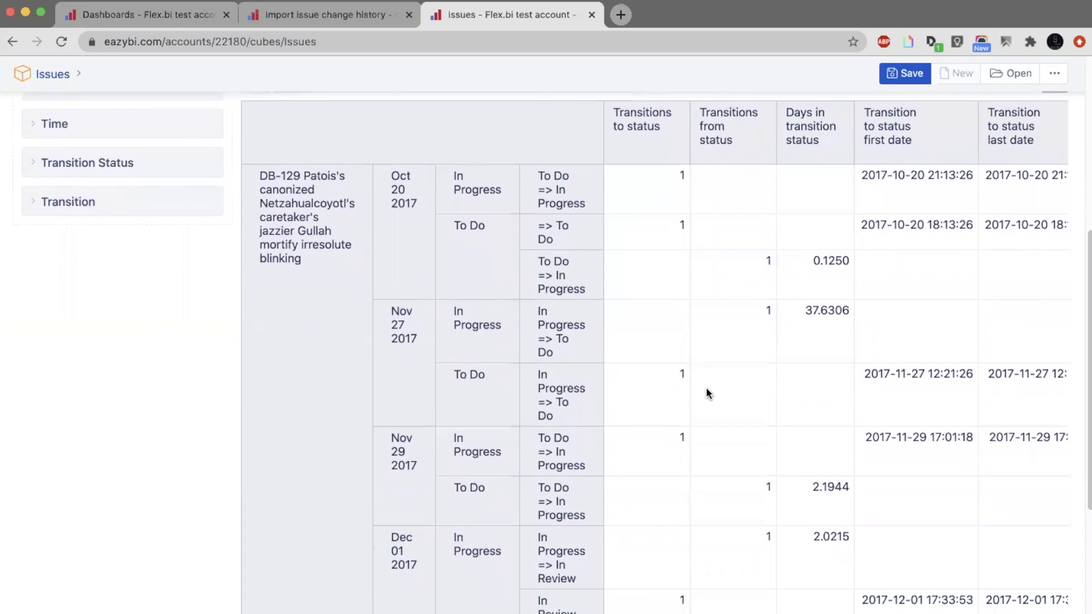
{"action": "scroll", "coordinate": [707, 389], "scroll_direction": "up", "scroll_amount": 1}
{"action": "scroll", "coordinate": [707, 389], "scroll_direction": "right", "scroll_amount": 1}
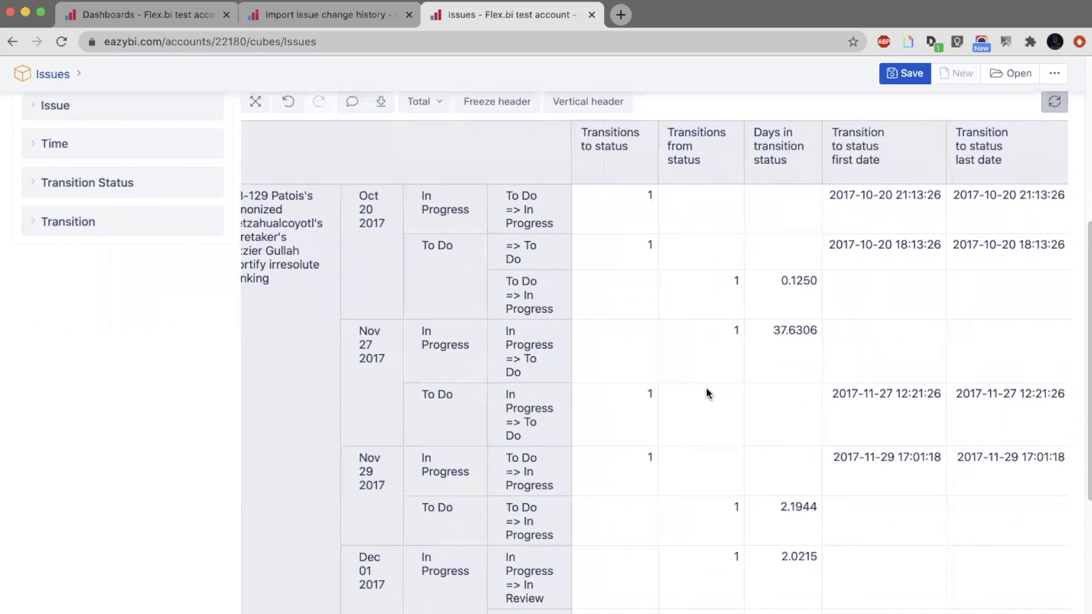
{"action": "scroll", "coordinate": [707, 389], "scroll_direction": "left", "scroll_amount": 1}
{"action": "scroll", "coordinate": [707, 393], "scroll_direction": "left", "scroll_amount": 1}
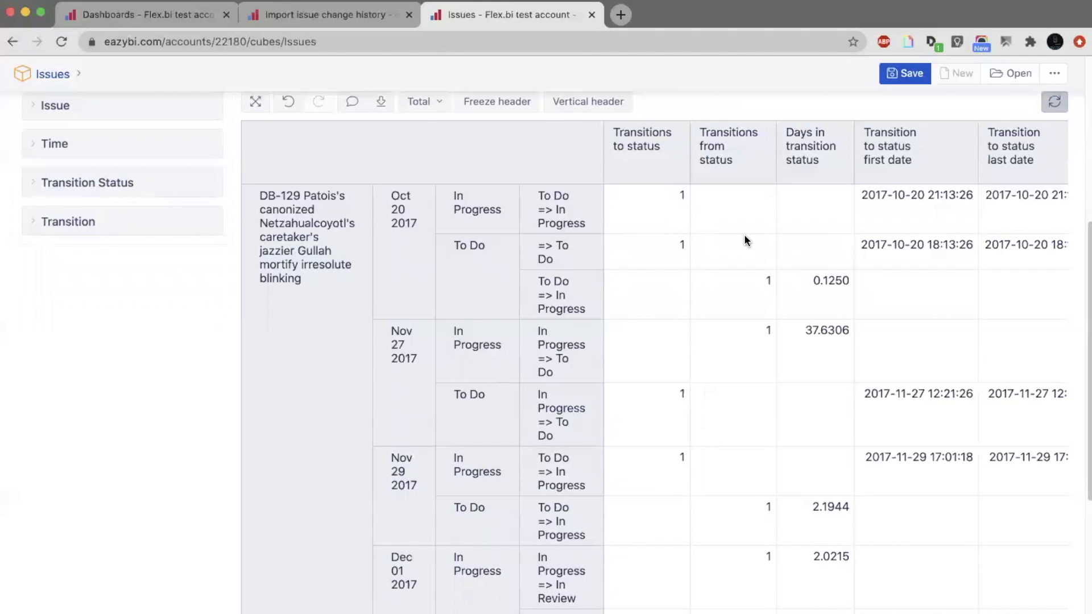
{"action": "scroll", "coordinate": [745, 239], "scroll_direction": "right", "scroll_amount": 1}
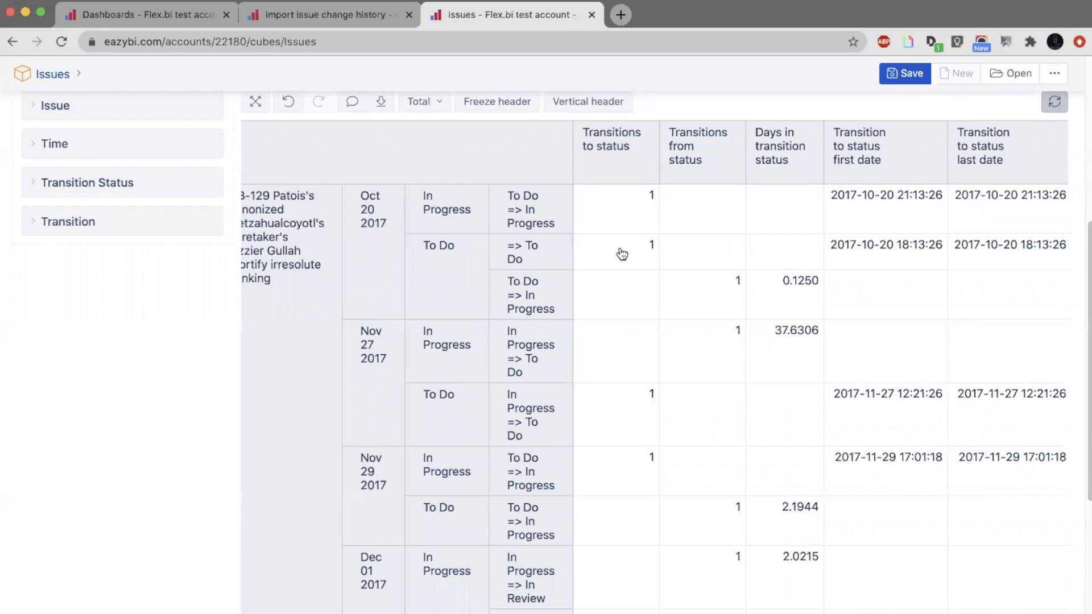
{"action": "left_click_drag", "start_coordinate": [683, 249], "coordinate": [634, 255]}
{"action": "left_click", "coordinate": [643, 284]}
Compare the To Do entry and exit dates for Oct 20 2017, and examine the In Progress days in transition status on Nov 27 2017.
{"action": "scroll", "coordinate": [741, 293], "scroll_direction": "right", "scroll_amount": 5}
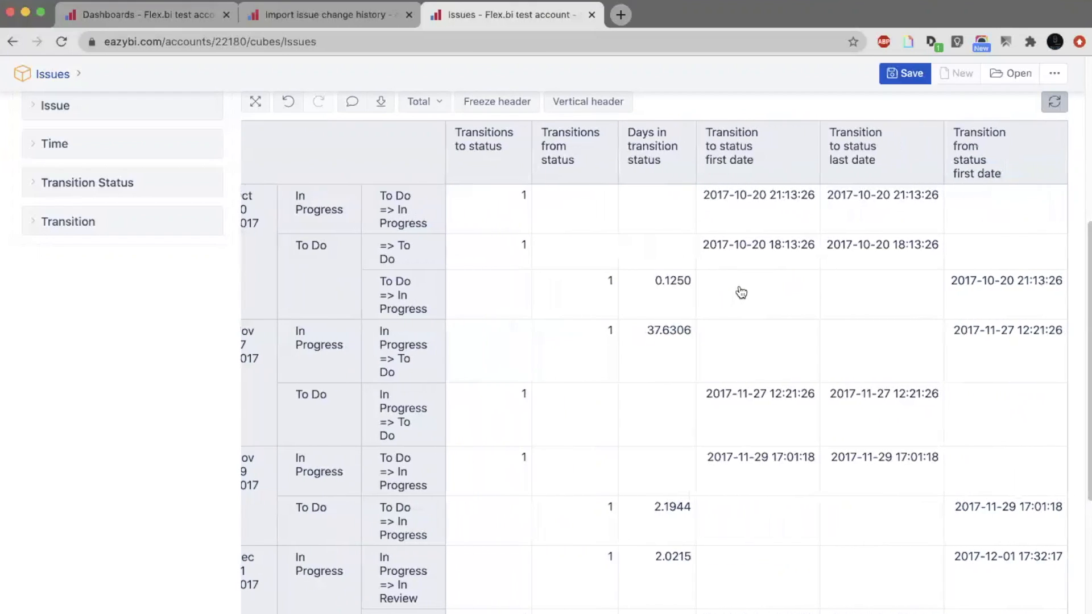
{"action": "triple_click", "coordinate": [759, 246]}
{"action": "triple_click", "coordinate": [876, 246]}
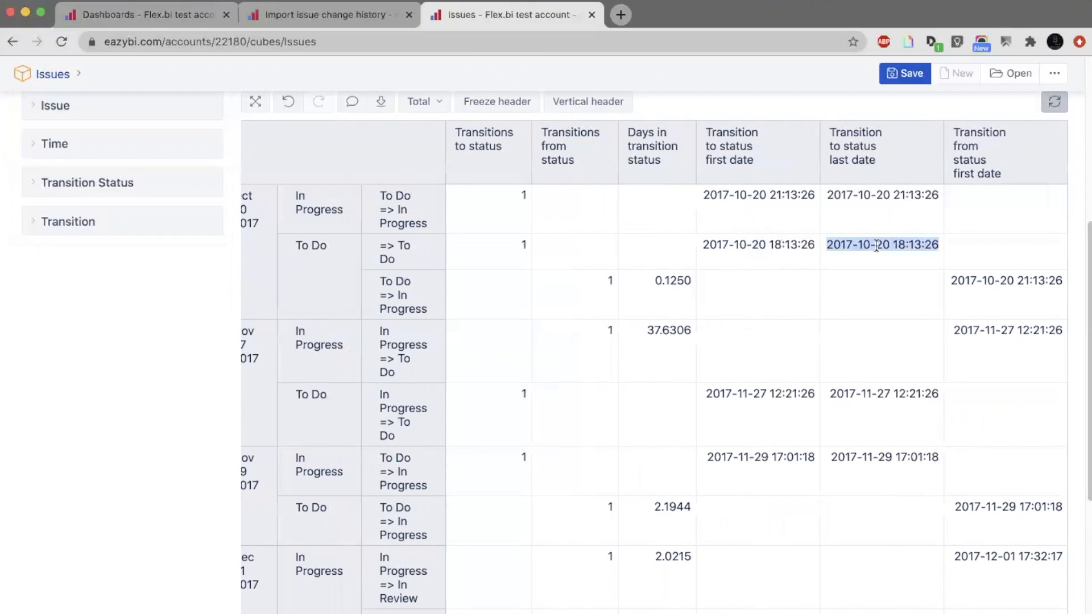
{"action": "double_click", "coordinate": [1022, 280]}
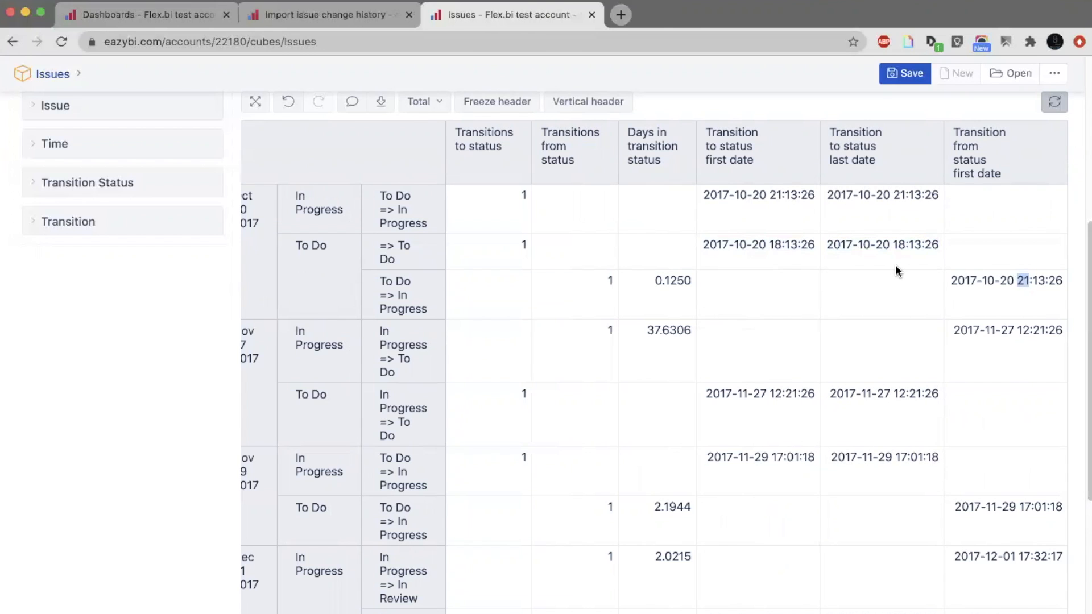
{"action": "scroll", "coordinate": [896, 264], "scroll_direction": "left", "scroll_amount": 3}
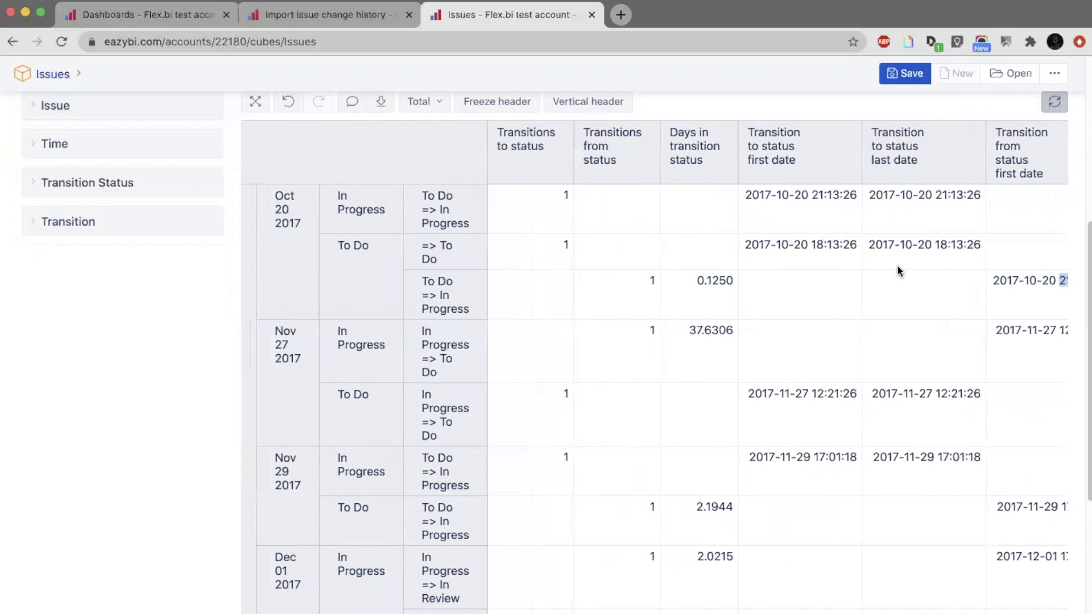
{"action": "scroll", "coordinate": [896, 265], "scroll_direction": "left", "scroll_amount": 3}
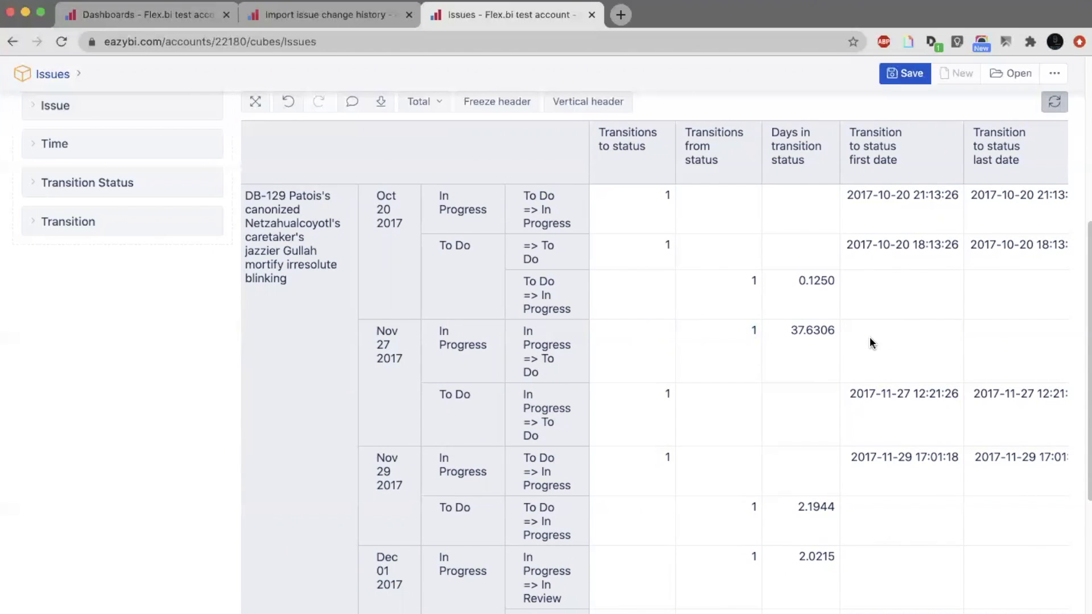
{"action": "left_click_drag", "start_coordinate": [836, 336], "coordinate": [791, 332]}
{"action": "left_click_drag", "start_coordinate": [849, 337], "coordinate": [786, 337]}
{"action": "left_click", "coordinate": [859, 329]}
Open the dashboards in a new browser tab, close the old dashboards tab, and view the Issue cycle time KPIs dashboard.
{"action": "scroll", "coordinate": [860, 330], "scroll_direction": "up", "scroll_amount": 5}
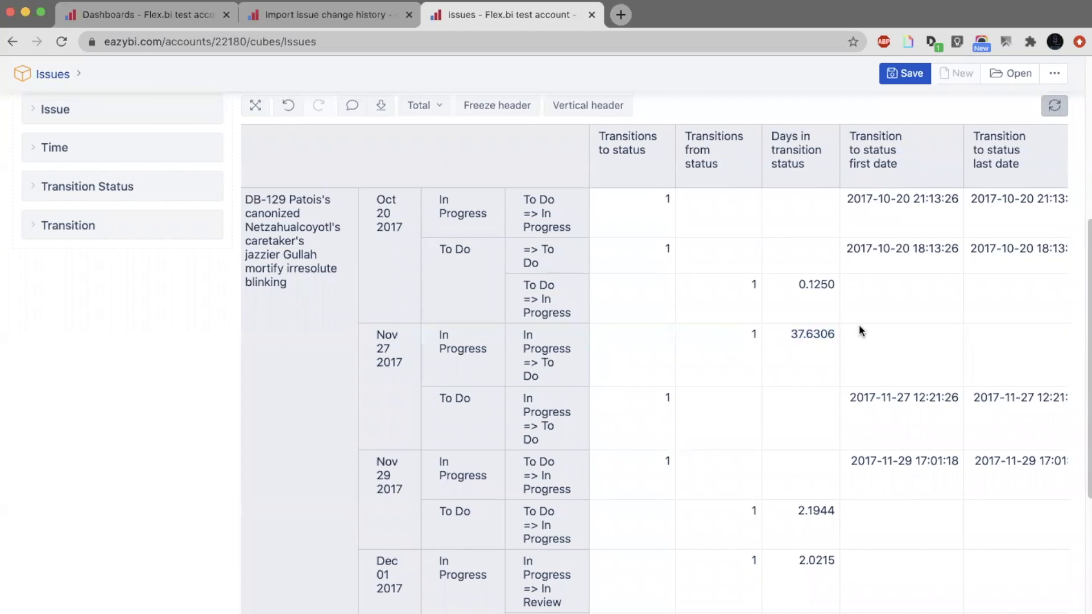
{"action": "scroll", "coordinate": [860, 330], "scroll_direction": "up", "scroll_amount": 3}
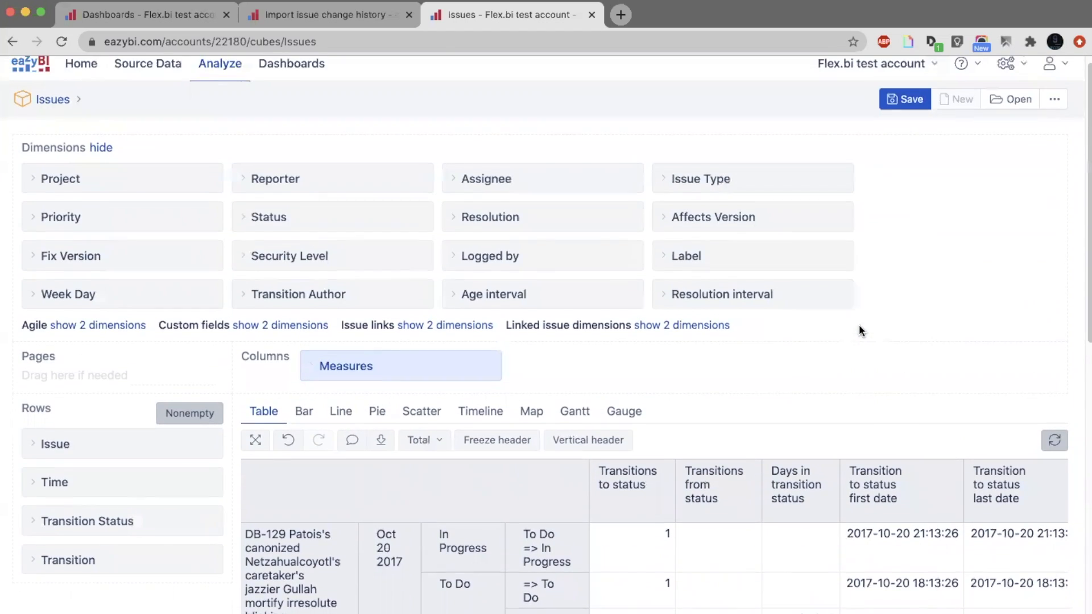
{"action": "left_click", "coordinate": [286, 78], "text": "super"}
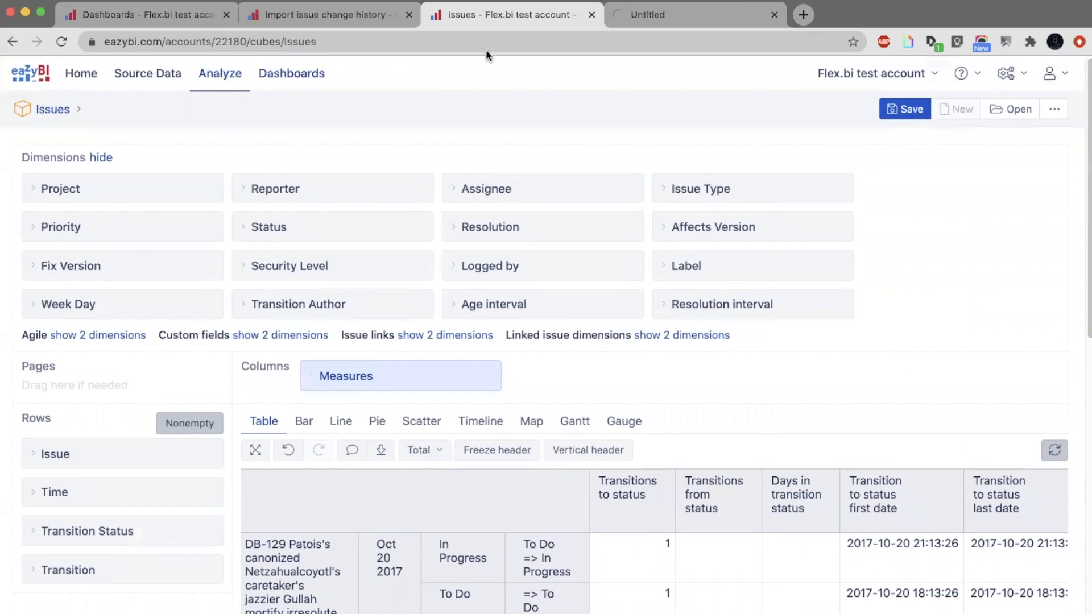
{"action": "left_click", "coordinate": [226, 16]}
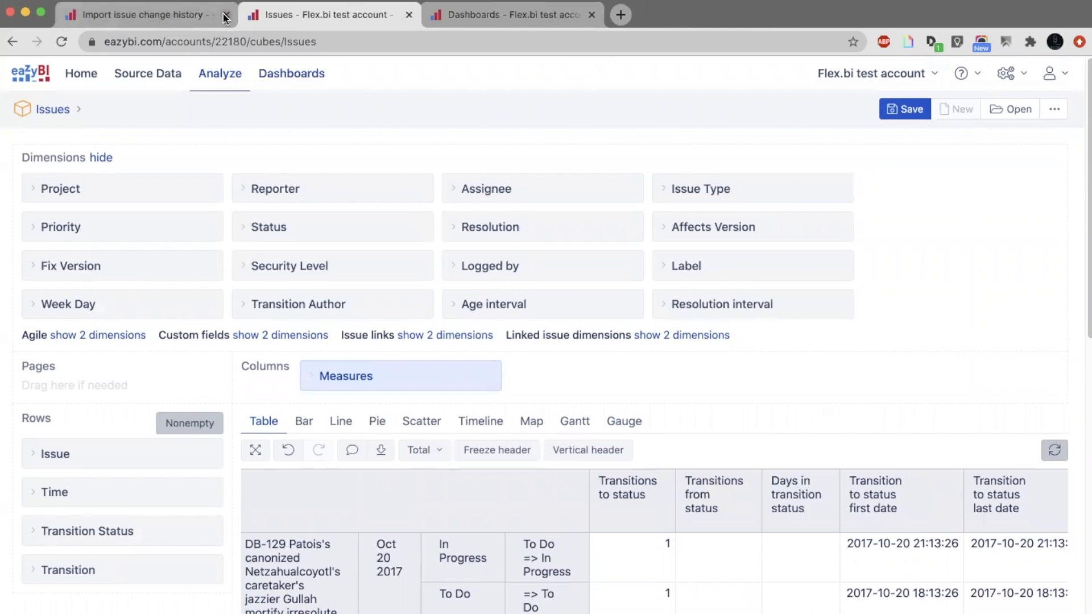
{"action": "left_click", "coordinate": [222, 16]}
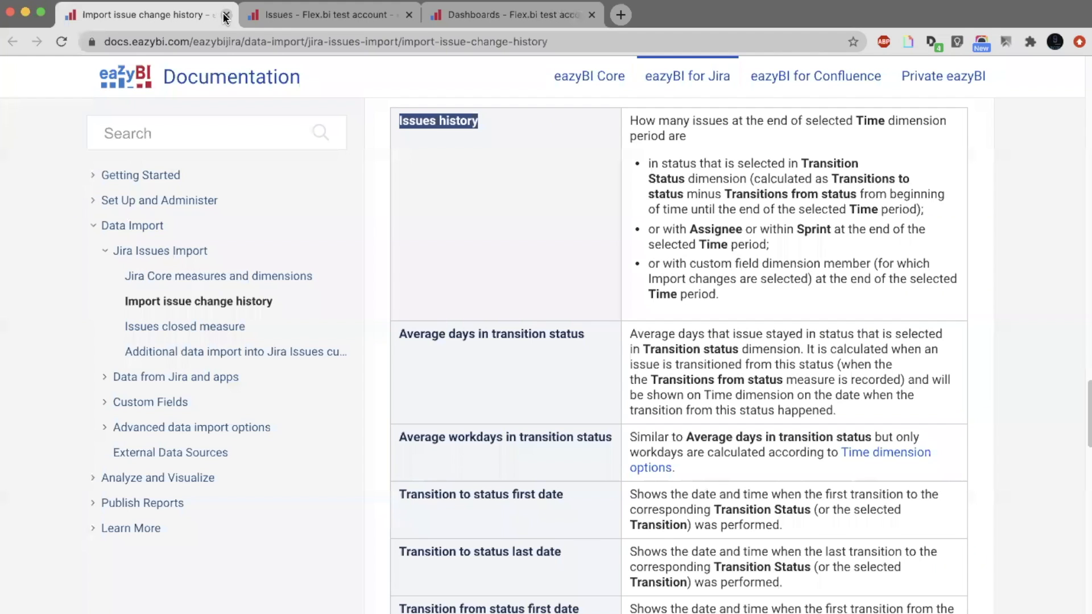
{"action": "left_click", "coordinate": [270, 17]}
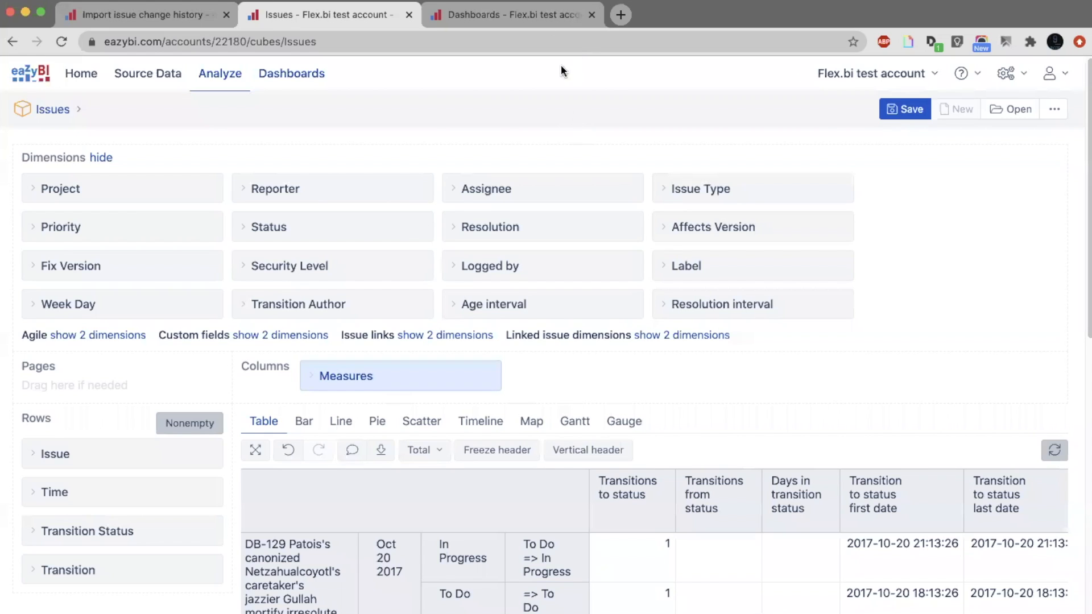
{"action": "left_click", "coordinate": [505, 17]}
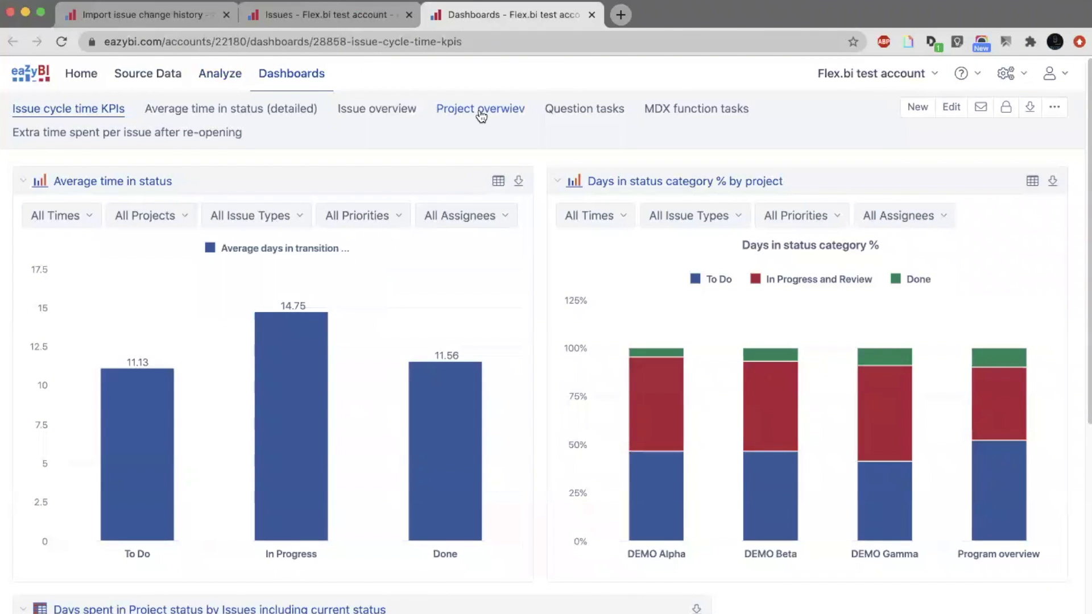
Start a new report in the Issues cube in a separate browser tab.
{"action": "left_click", "coordinate": [227, 79], "text": "super"}
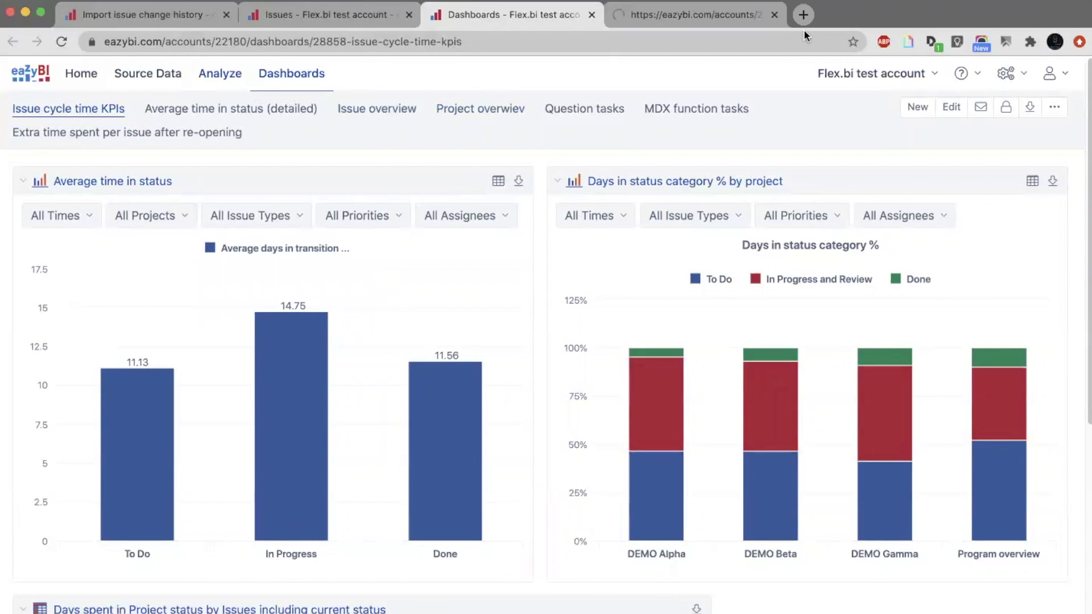
{"action": "left_click", "coordinate": [717, 17]}
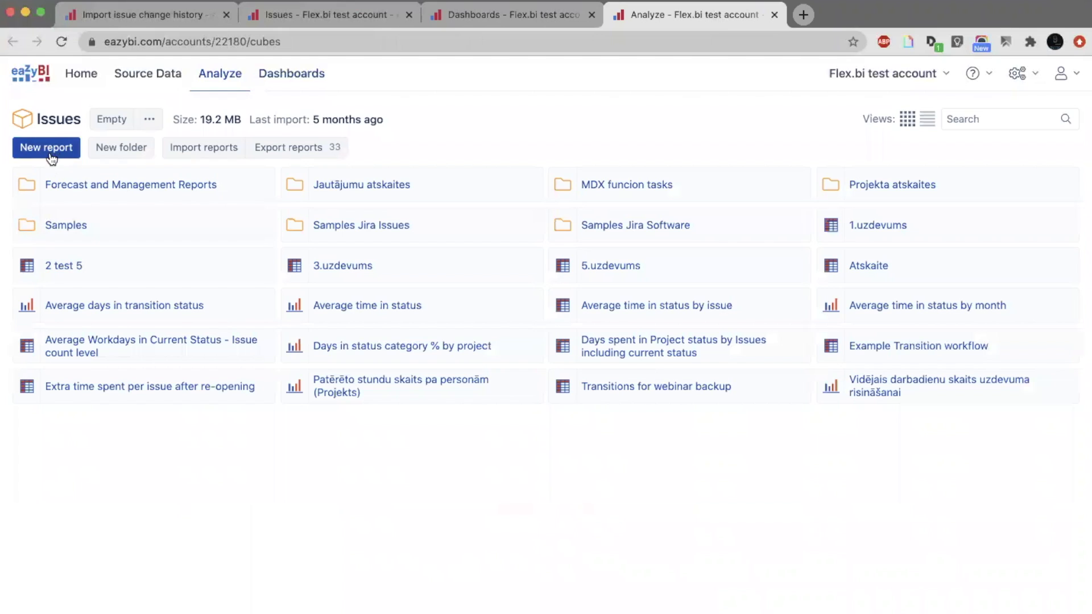
{"action": "left_click", "coordinate": [54, 151]}
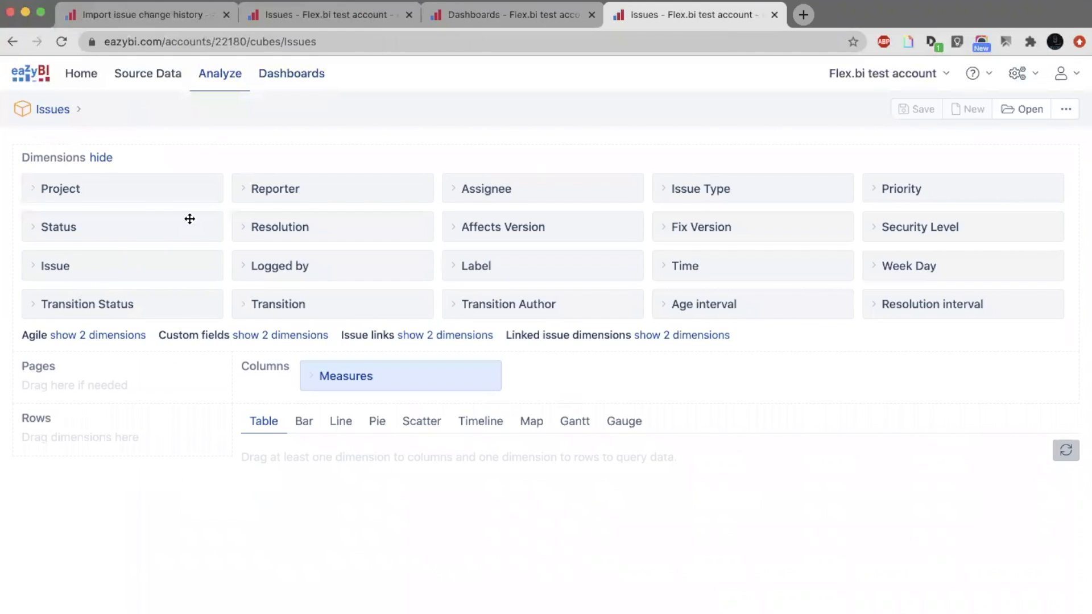
Add the Transition Status dimension to the rows and show all members at the Category level of its Category hierarchy.
{"action": "left_click_drag", "start_coordinate": [165, 303], "coordinate": [164, 453]}
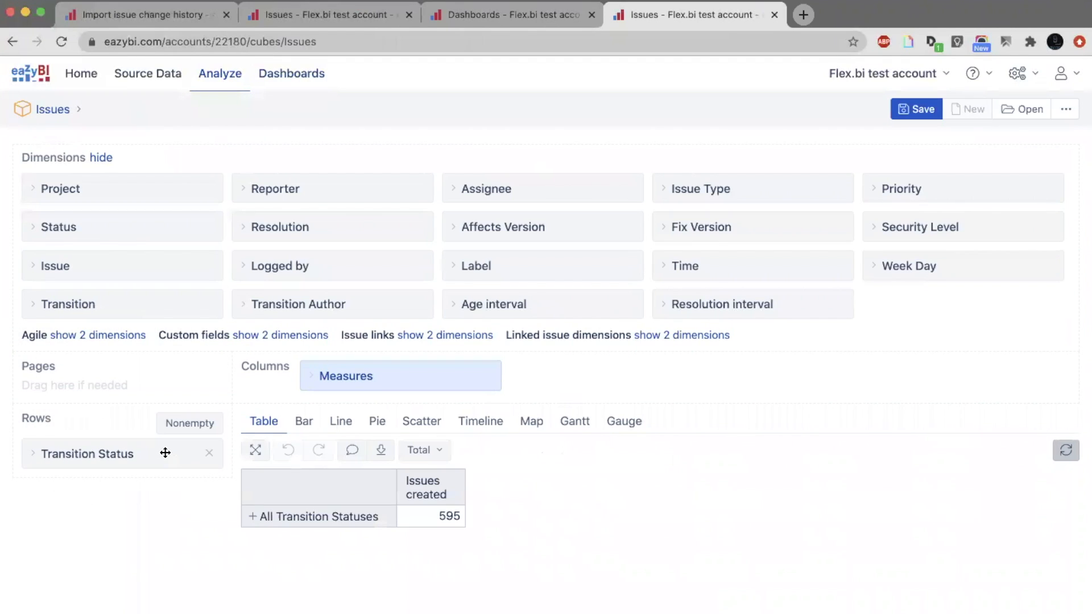
{"action": "left_click", "coordinate": [165, 452]}
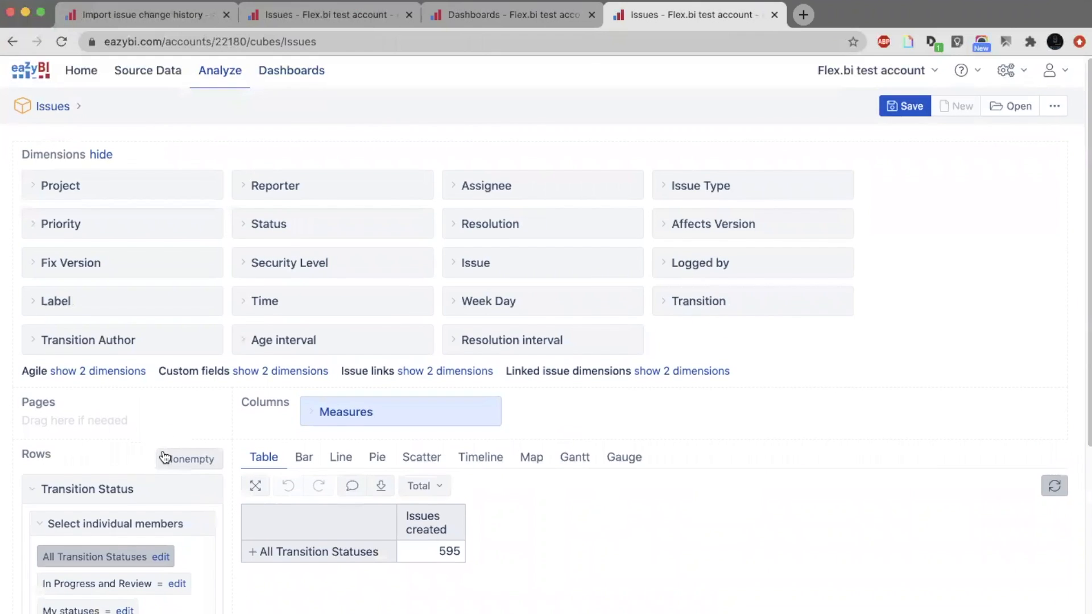
{"action": "scroll", "coordinate": [164, 452], "scroll_direction": "down", "scroll_amount": 2}
{"action": "scroll", "coordinate": [163, 452], "scroll_direction": "down", "scroll_amount": 5}
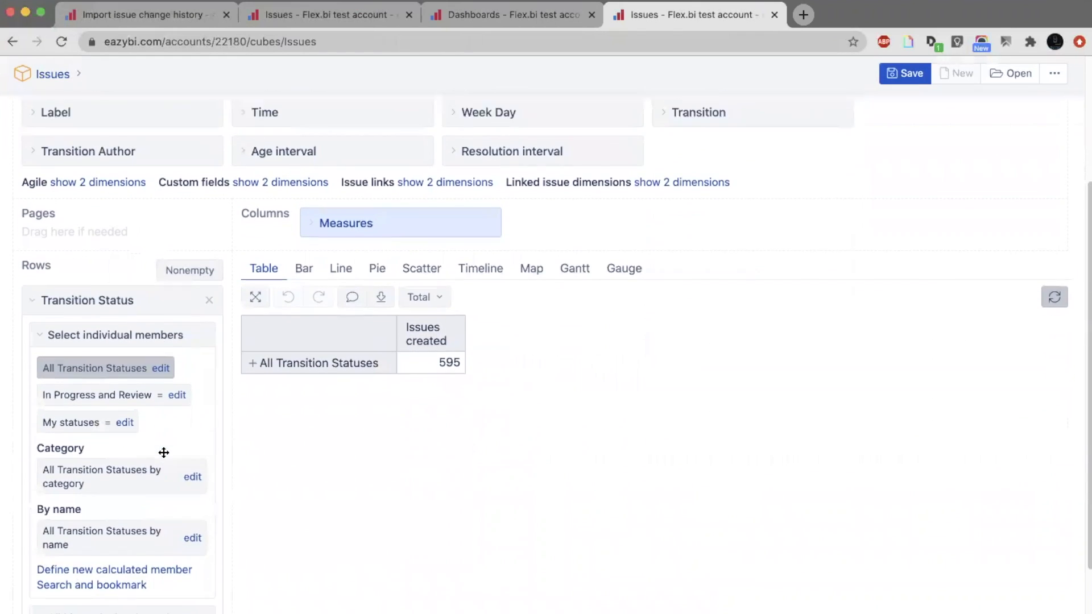
{"action": "left_click", "coordinate": [112, 573]}
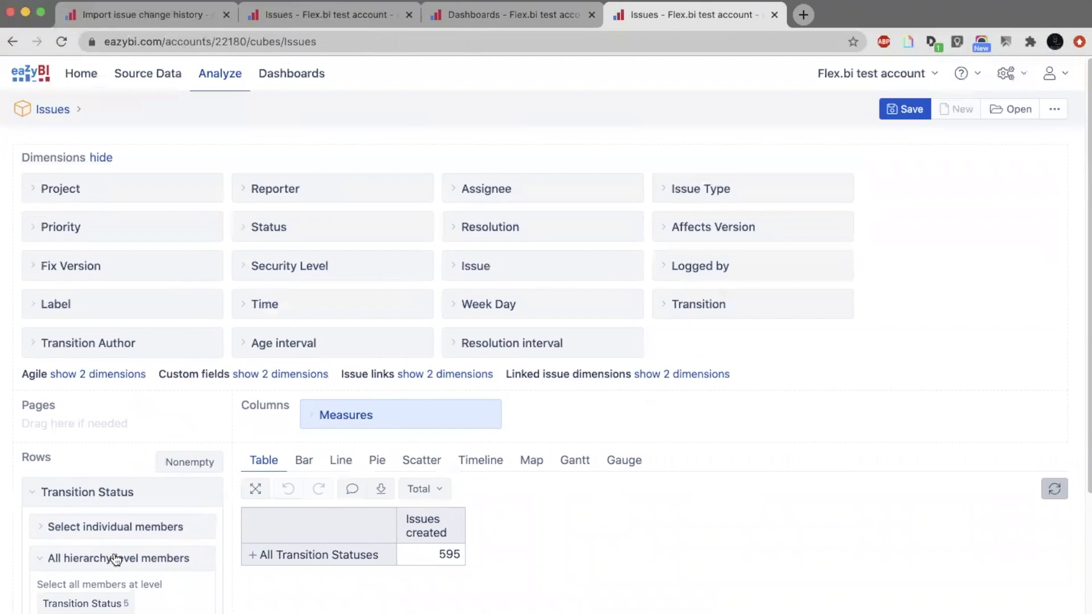
{"action": "scroll", "coordinate": [114, 557], "scroll_direction": "down", "scroll_amount": 3}
{"action": "scroll", "coordinate": [116, 559], "scroll_direction": "down", "scroll_amount": 2}
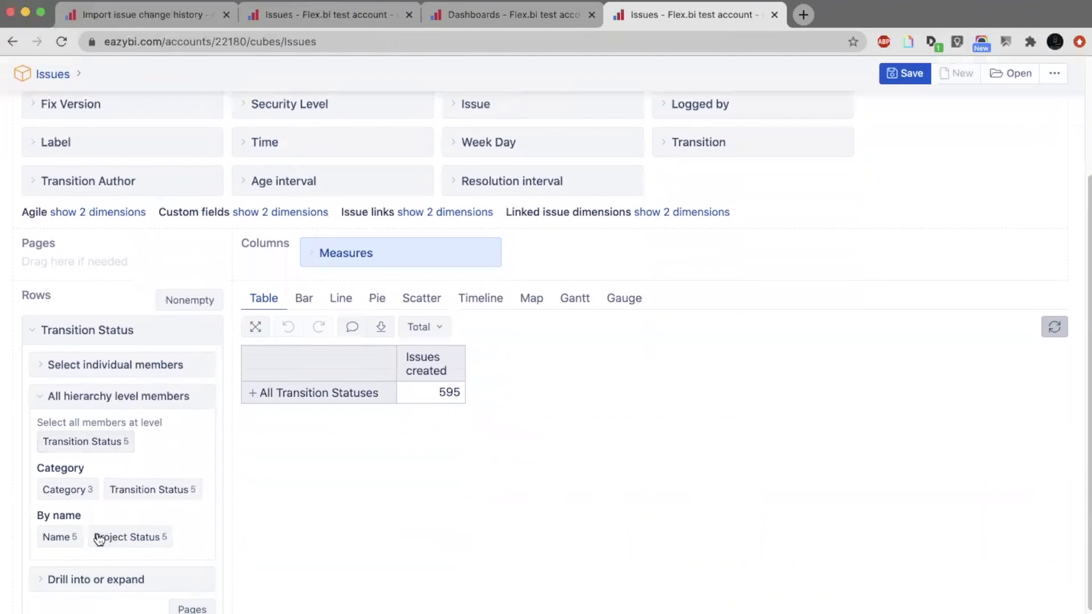
{"action": "left_click", "coordinate": [68, 496]}
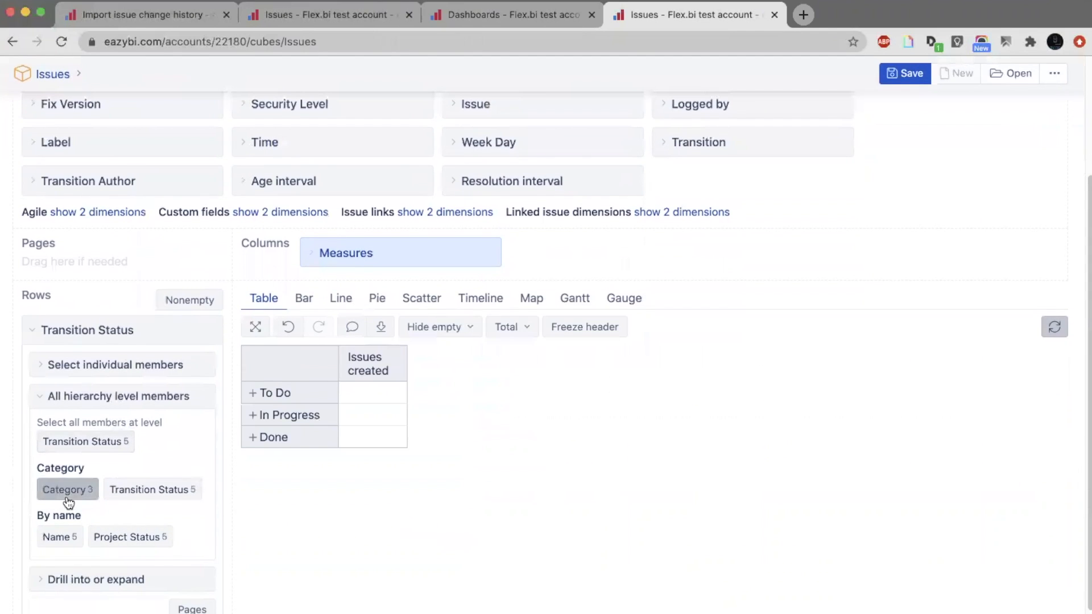
Filter the measures by "tran" and add Average days in transition status to the columns.
{"action": "left_click", "coordinate": [404, 252]}
{"action": "left_click", "coordinate": [430, 278]}
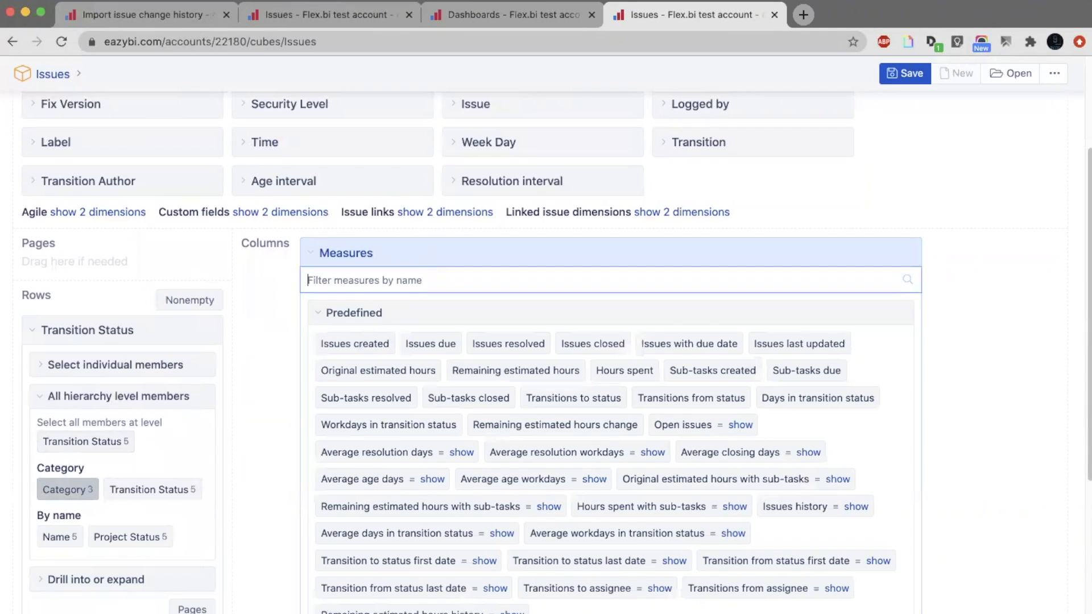
{"action": "type", "text": "tran"}
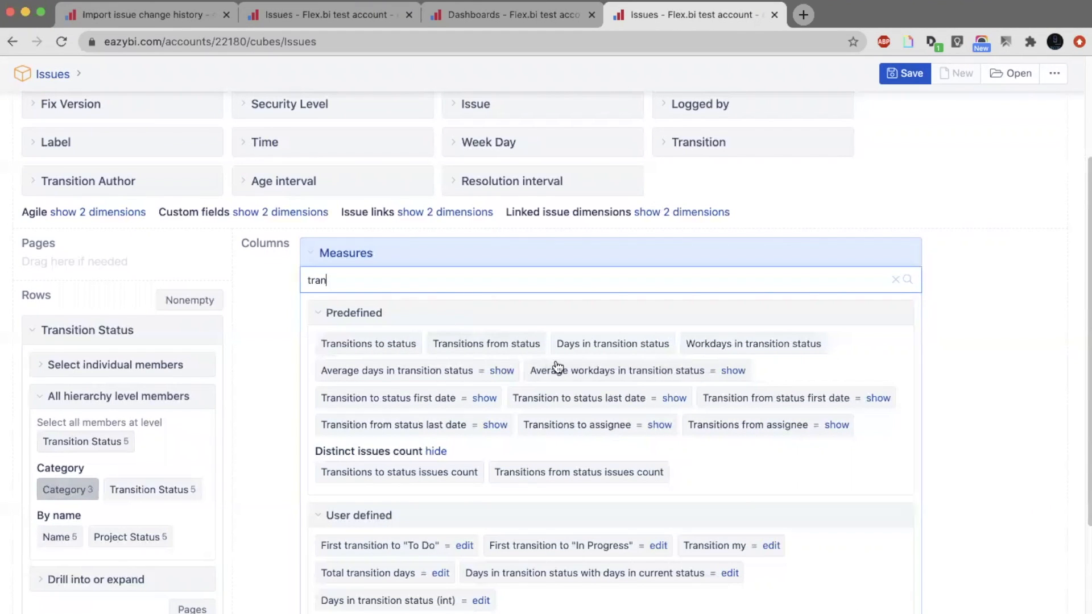
{"action": "left_click", "coordinate": [399, 377]}
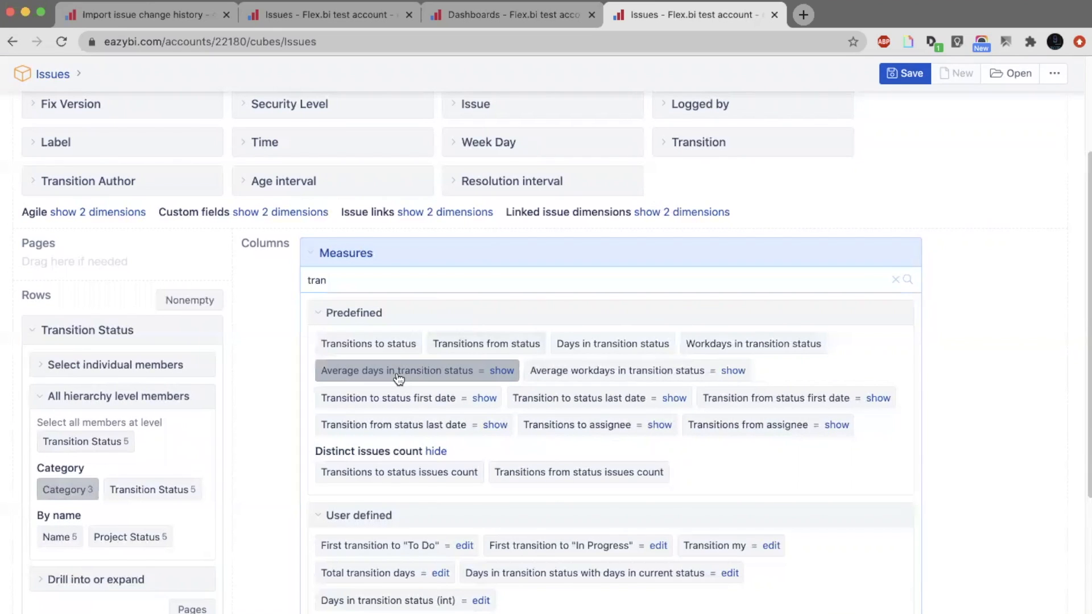
Show the formula of Average days in transition status and examine how it uses Days in transition status and Transitions from status.
{"action": "left_click", "coordinate": [511, 370]}
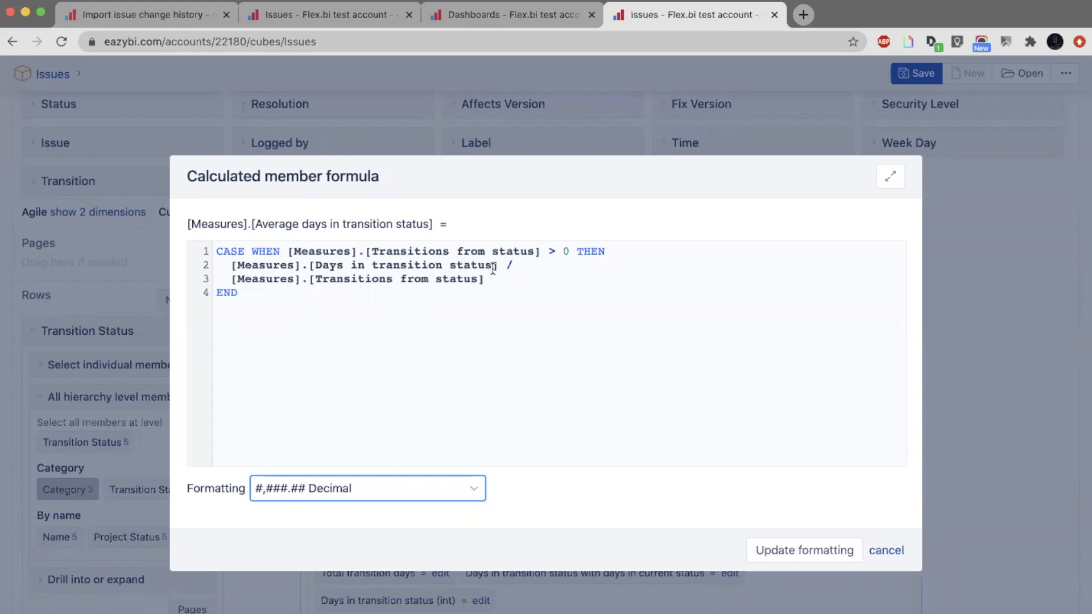
{"action": "left_click_drag", "start_coordinate": [493, 265], "coordinate": [319, 265]}
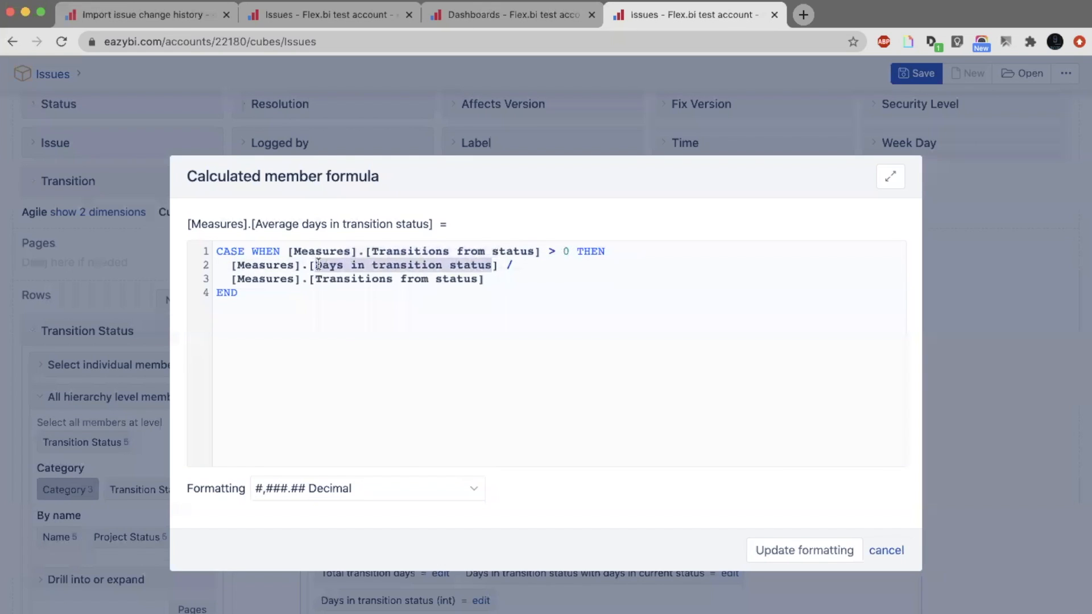
{"action": "left_click", "coordinate": [492, 265]}
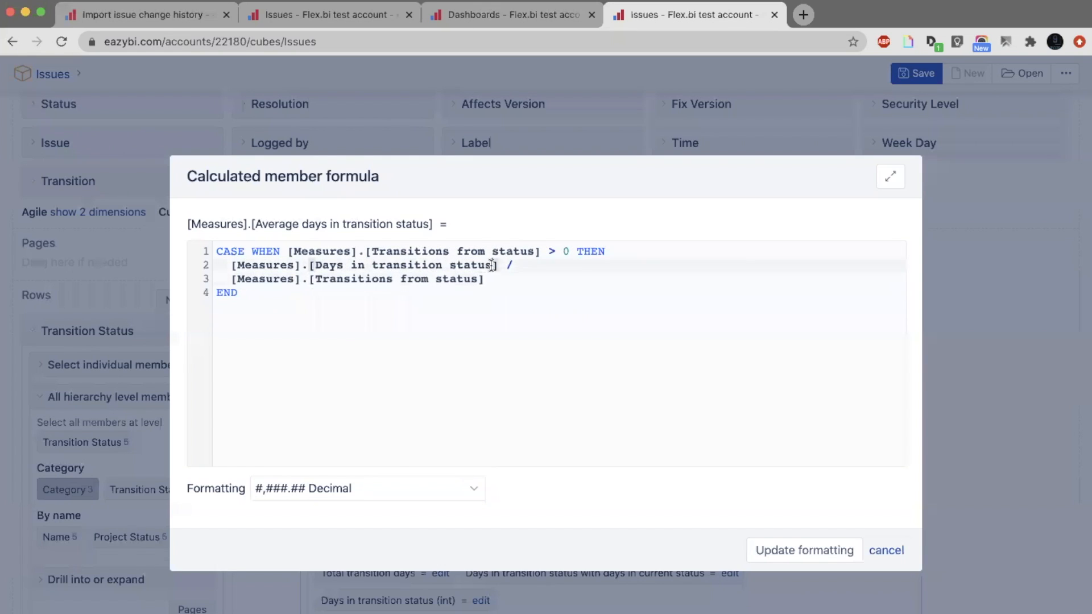
{"action": "left_click_drag", "start_coordinate": [492, 265], "coordinate": [319, 268]}
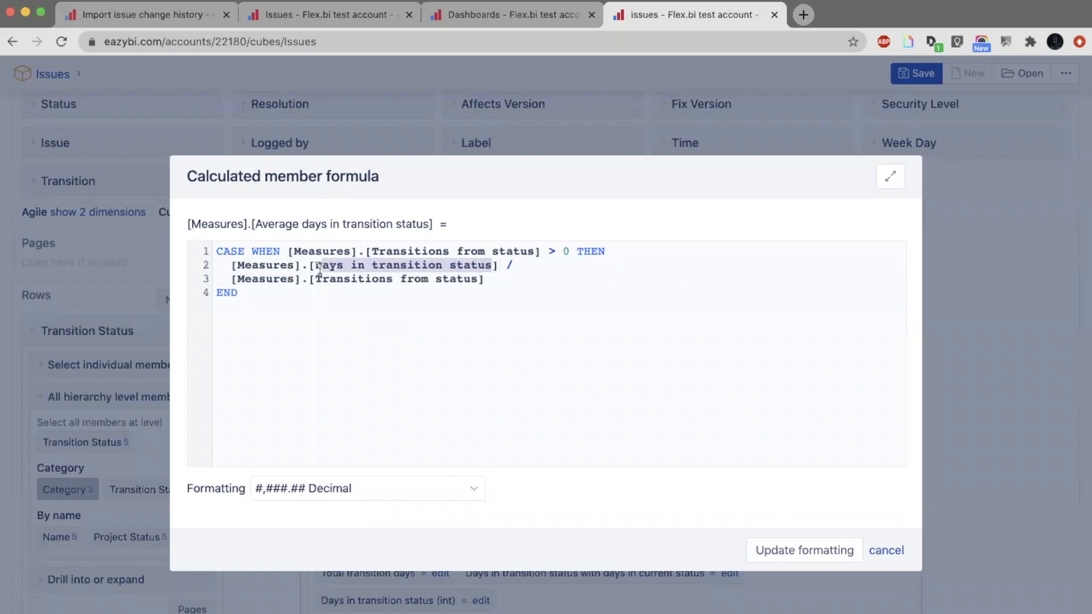
{"action": "left_click_drag", "start_coordinate": [485, 278], "coordinate": [317, 280]}
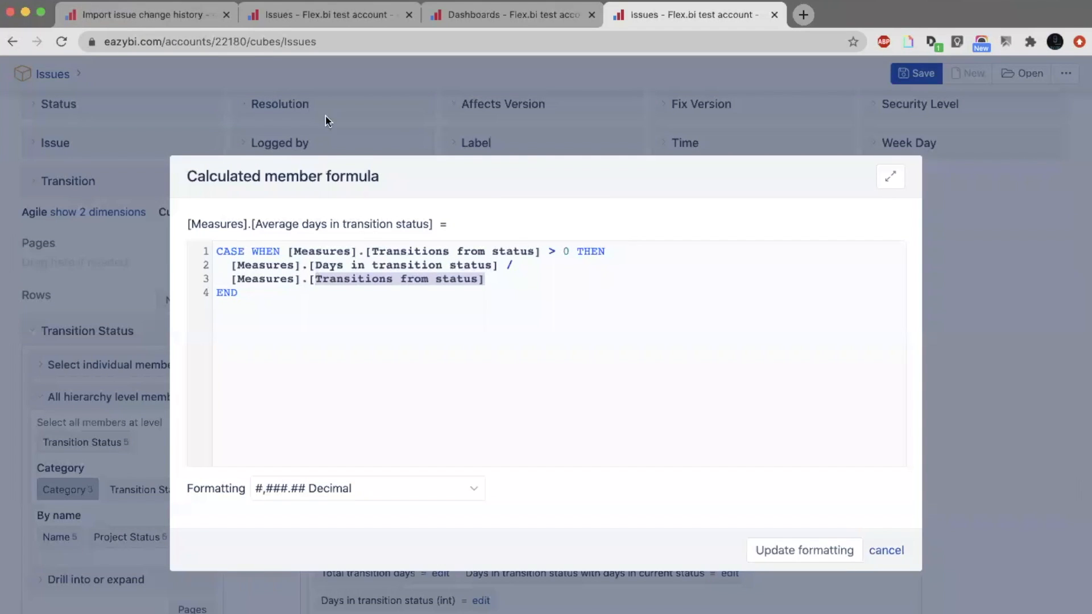
Examine the Days in transition status values in the DB-129 transitions report, and close the Average days in transition status formula.
{"action": "left_click", "coordinate": [322, 15]}
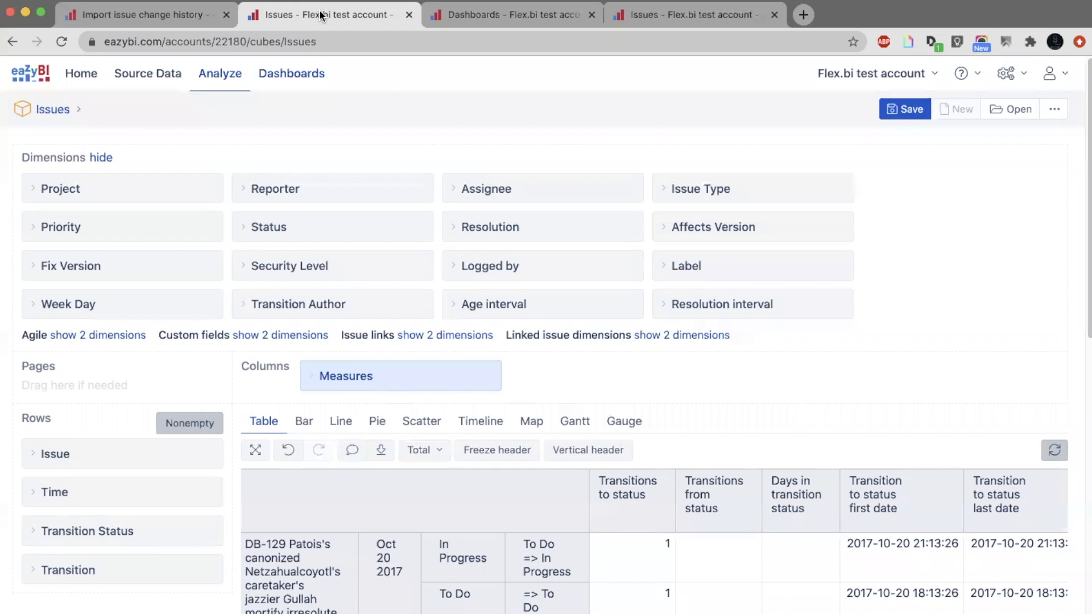
{"action": "scroll", "coordinate": [443, 265], "scroll_direction": "down", "scroll_amount": 4}
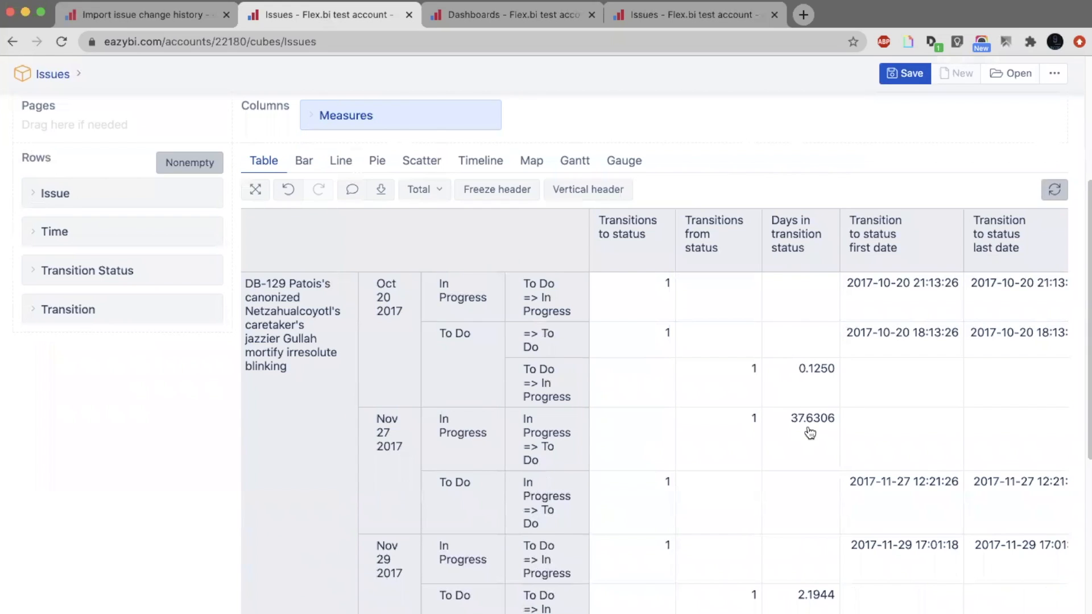
{"action": "left_click_drag", "start_coordinate": [857, 432], "coordinate": [738, 432]}
{"action": "left_click", "coordinate": [672, 21]}
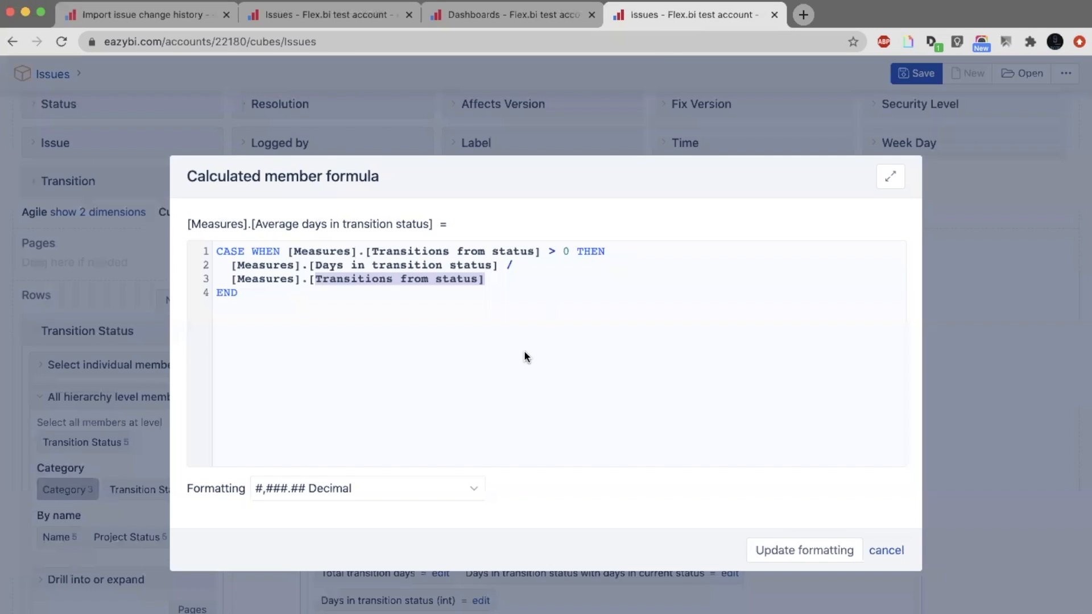
{"action": "left_click", "coordinate": [889, 549]}
Show the report as a vertical bar chart with data labels and collapse the measures list.
{"action": "scroll", "coordinate": [489, 393], "scroll_direction": "down", "scroll_amount": 5}
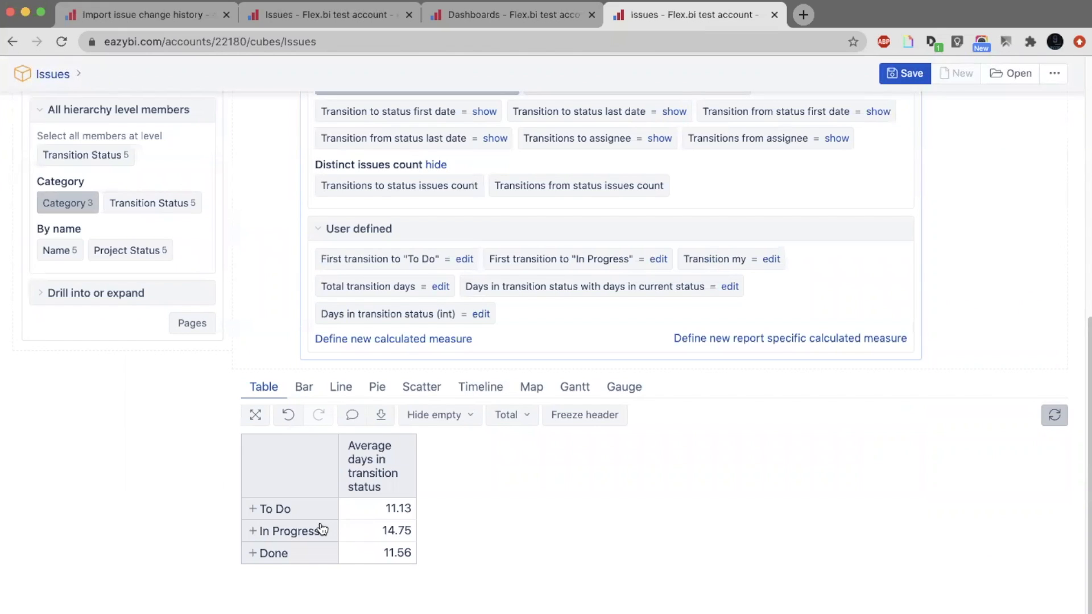
{"action": "left_click", "coordinate": [304, 386]}
{"action": "scroll", "coordinate": [422, 327], "scroll_direction": "down", "scroll_amount": 3}
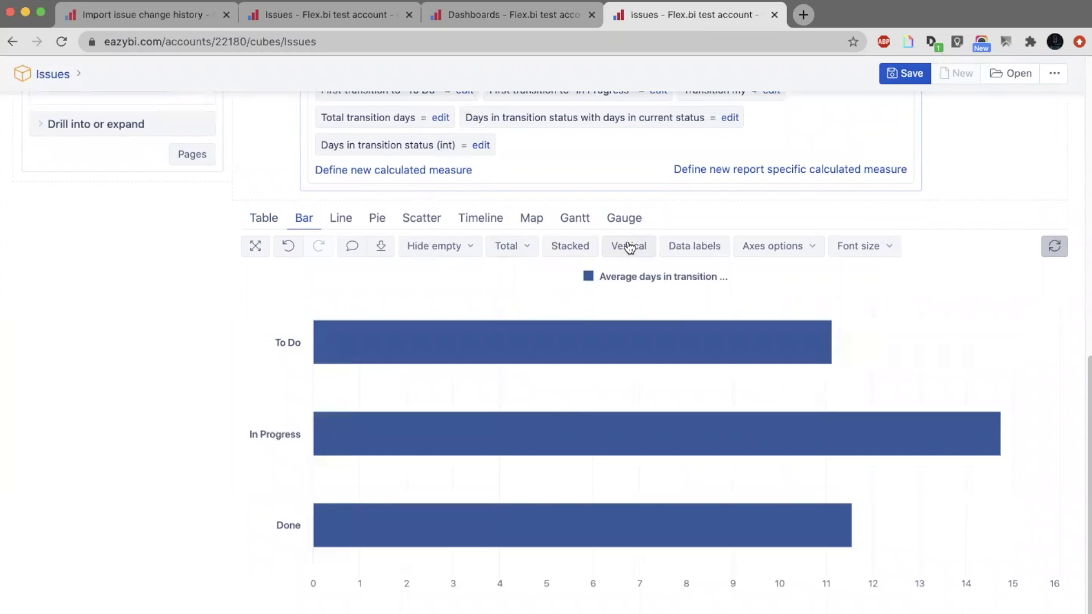
{"action": "left_click", "coordinate": [629, 246]}
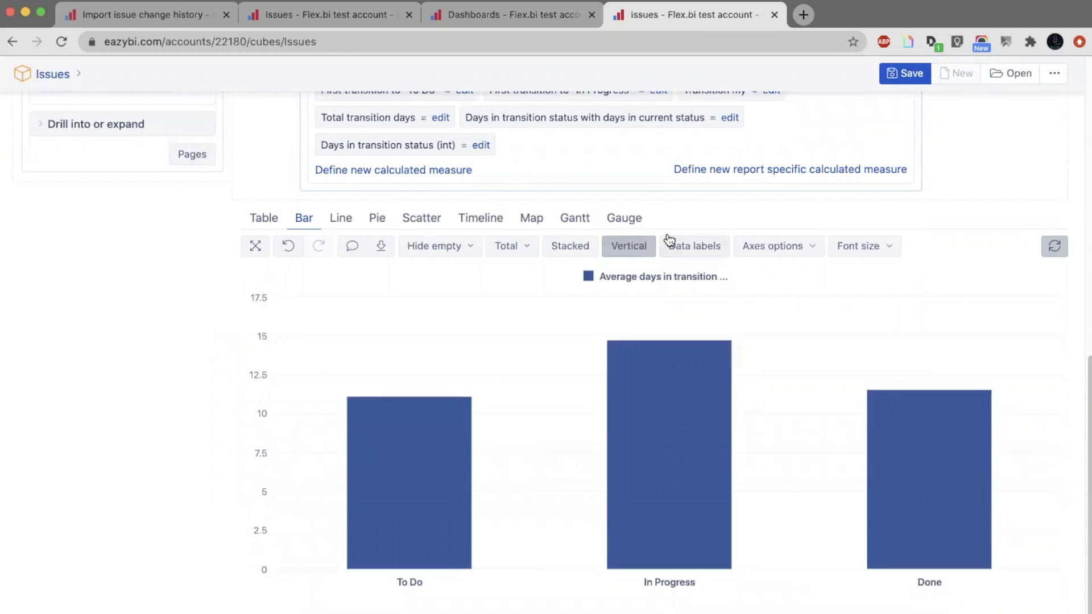
{"action": "left_click", "coordinate": [684, 245]}
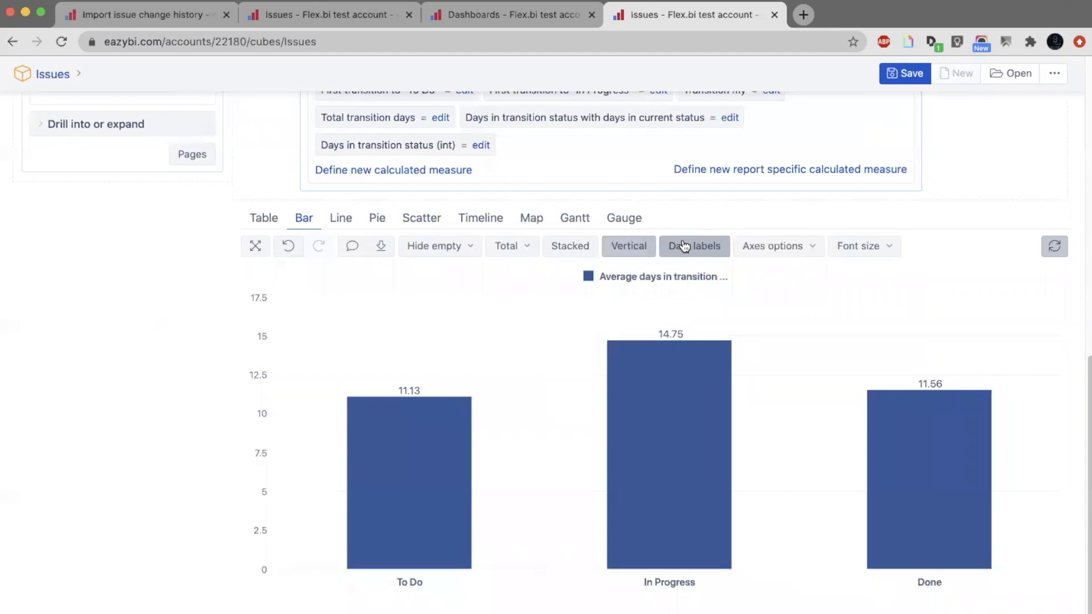
{"action": "scroll", "coordinate": [685, 246], "scroll_direction": "up", "scroll_amount": 10}
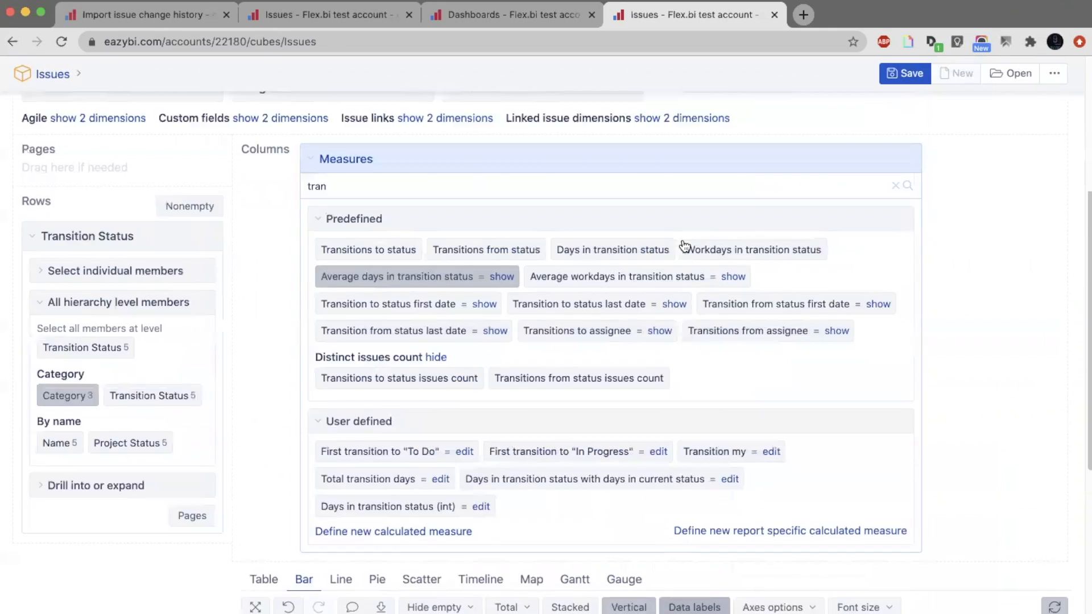
{"action": "left_click", "coordinate": [642, 284]}
{"action": "scroll", "coordinate": [369, 367], "scroll_direction": "down", "scroll_amount": 3}
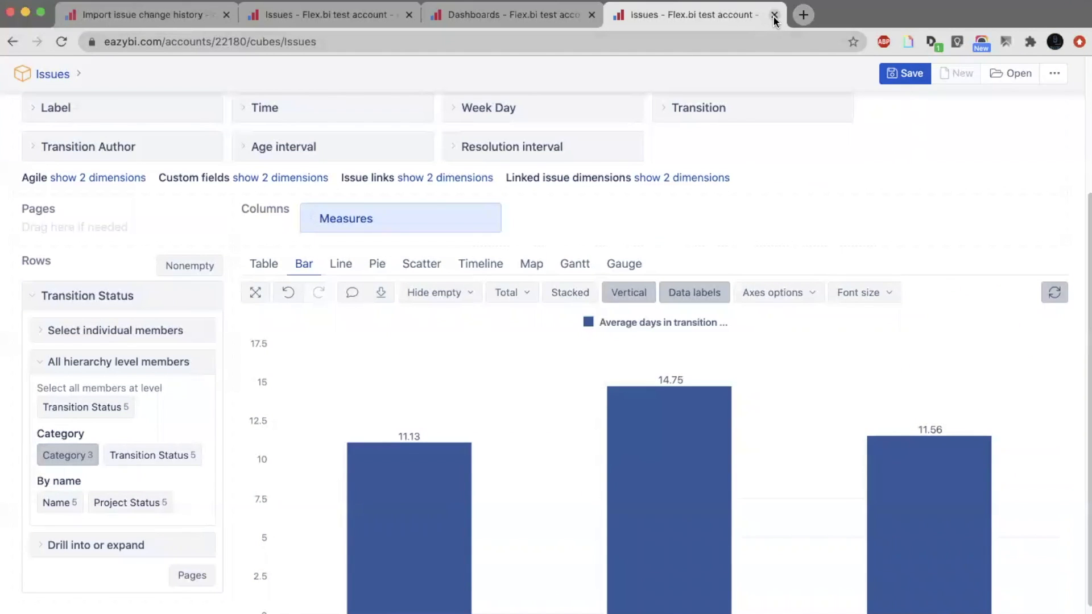
Reload the Issues report page, discarding the unsaved report, to start from a blank one.
{"action": "left_click", "coordinate": [512, 17]}
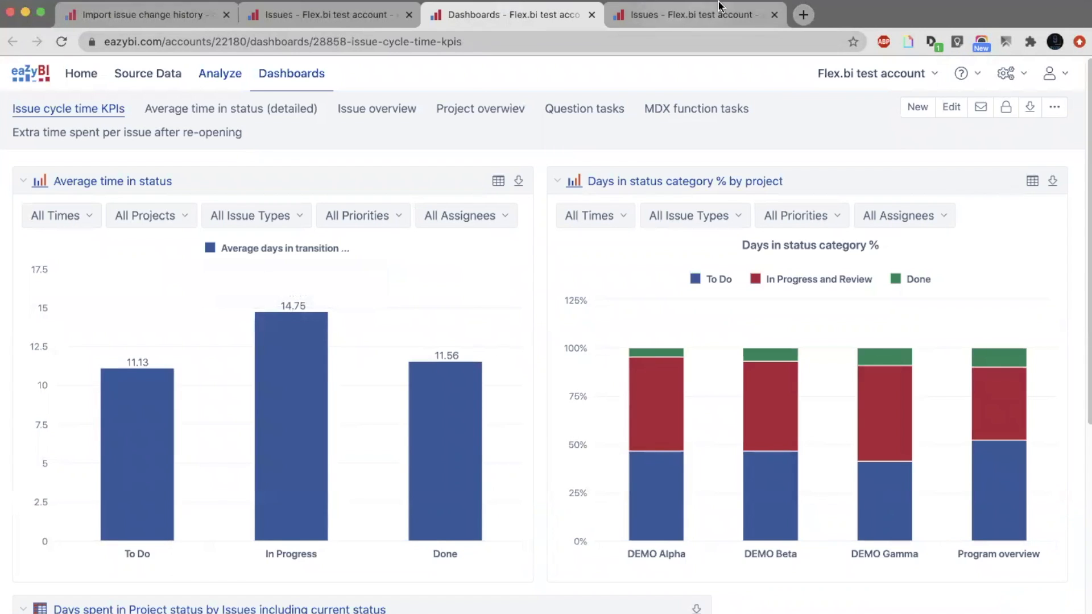
{"action": "left_click", "coordinate": [775, 16]}
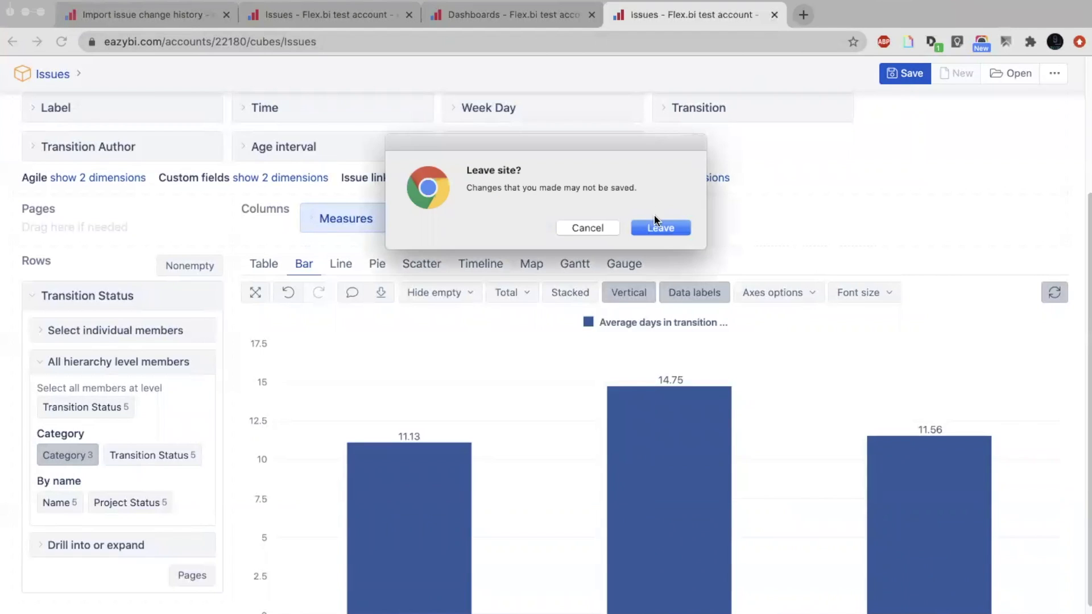
{"action": "left_click", "coordinate": [607, 227]}
{"action": "key", "text": "super+r"}
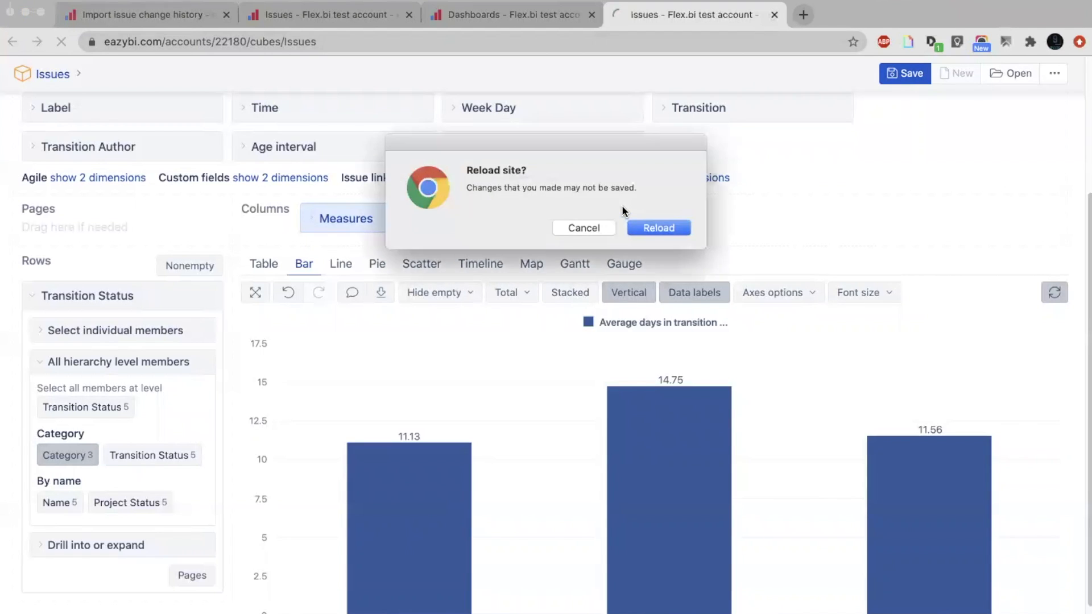
{"action": "left_click", "coordinate": [659, 223]}
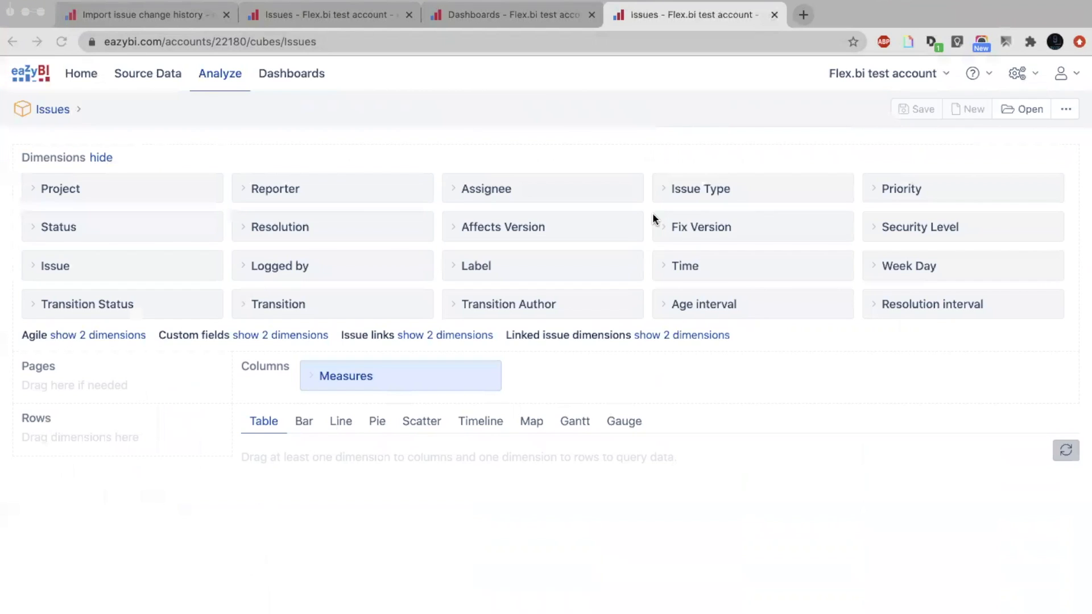
Examine the Days in status category % by project chart on the Issue cycle time KPIs dashboard, especially the DEMO Alpha shares.
{"action": "left_click", "coordinate": [542, 17]}
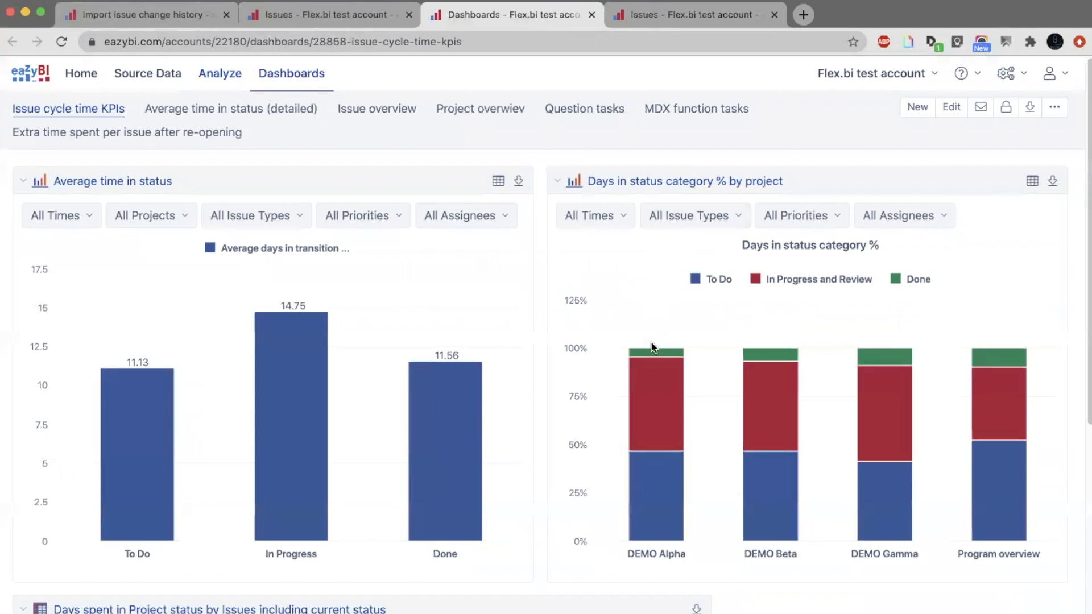
{"action": "mouse_move", "coordinate": [652, 353]}
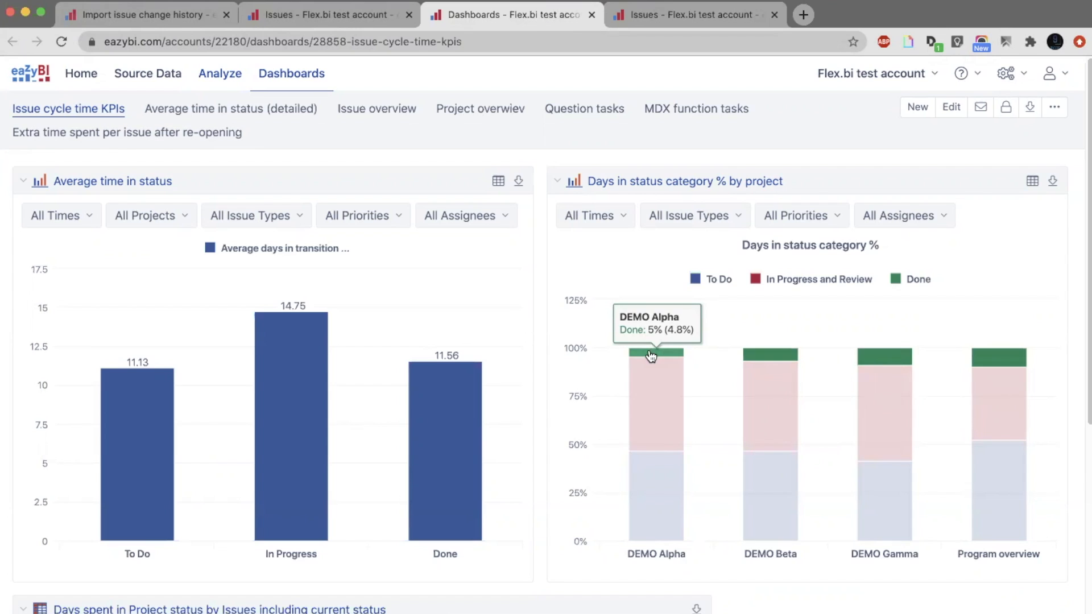
{"action": "mouse_move", "coordinate": [650, 373]}
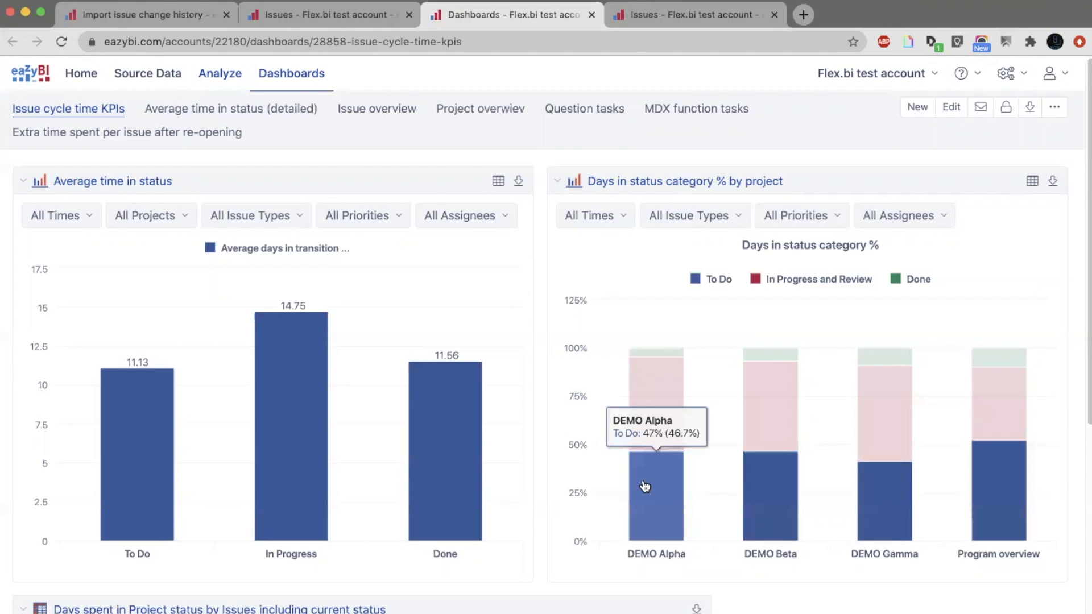
Return to the blank Issues report and add the Transition Status dimension to the rows.
{"action": "left_click", "coordinate": [640, 22]}
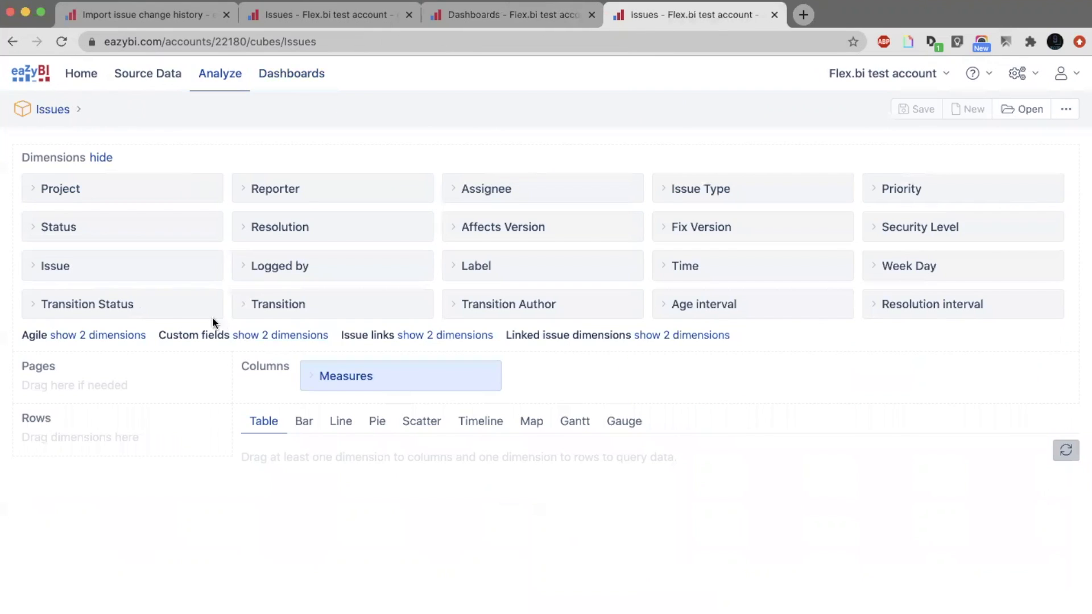
{"action": "left_click_drag", "start_coordinate": [182, 305], "coordinate": [171, 449]}
{"action": "scroll", "coordinate": [171, 449], "scroll_direction": "down", "scroll_amount": 3}
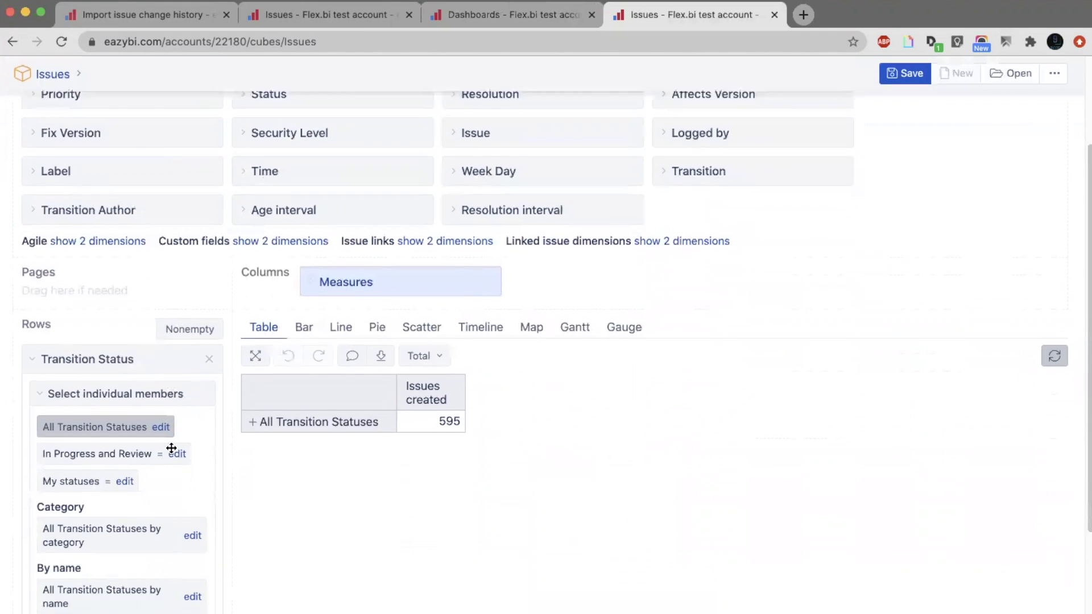
{"action": "scroll", "coordinate": [171, 449], "scroll_direction": "down", "scroll_amount": 1}
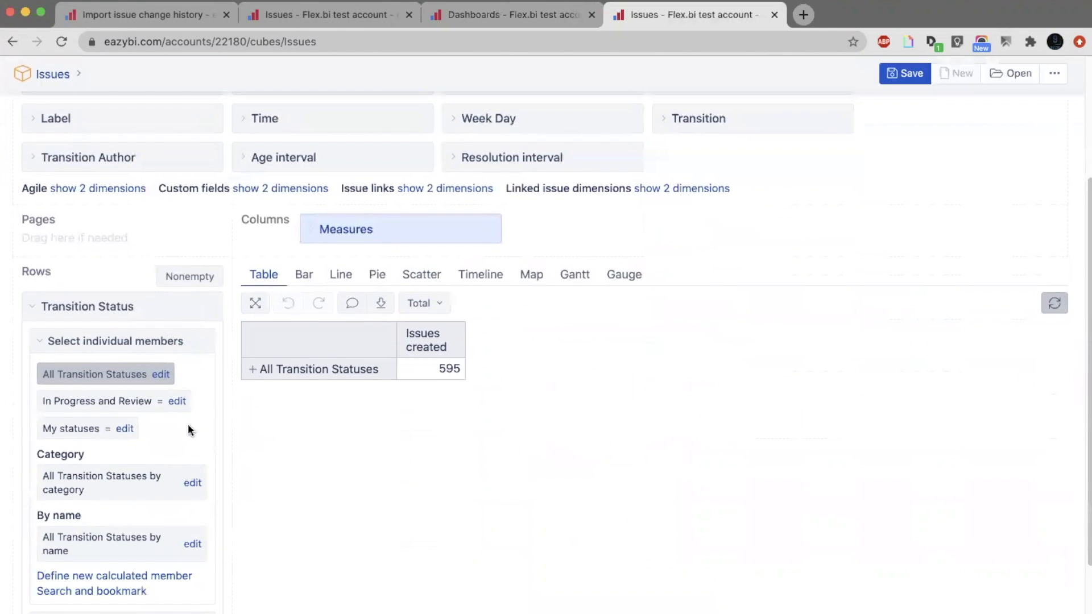
Filter the measures by "trans" and make Days in transition status the only measure in the columns, removing Issues created.
{"action": "left_click", "coordinate": [385, 220]}
{"action": "left_click", "coordinate": [420, 257]}
{"action": "type", "text": "trtan"}
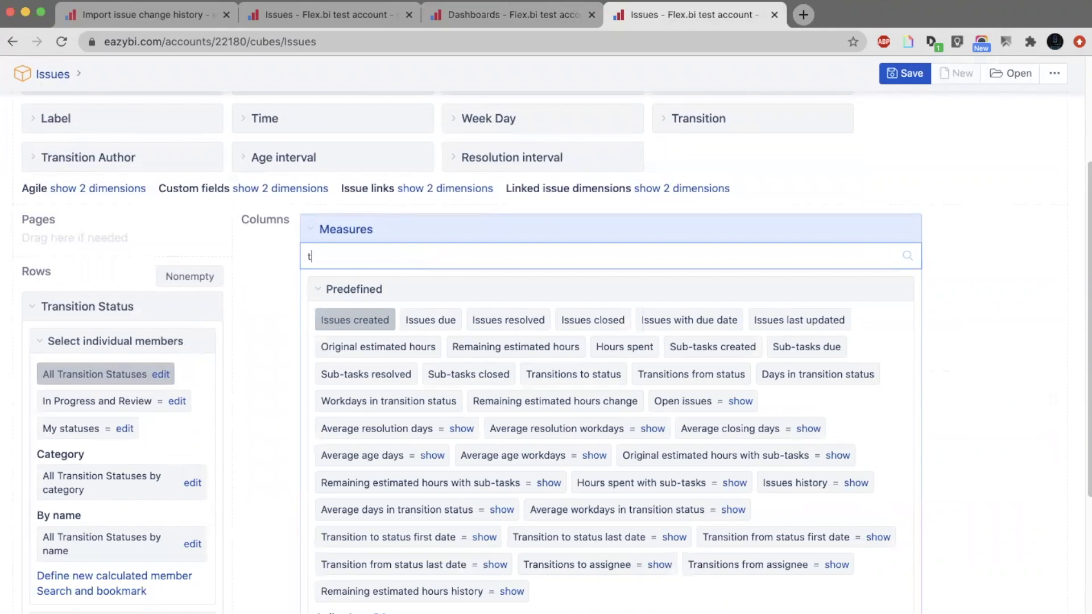
{"action": "key", "text": "BackSpace"}
{"action": "key", "text": "BackSpace"}
{"action": "key", "text": "BackSpace"}
{"action": "key", "text": "BackSpace"}
{"action": "key", "text": "BackSpace"}
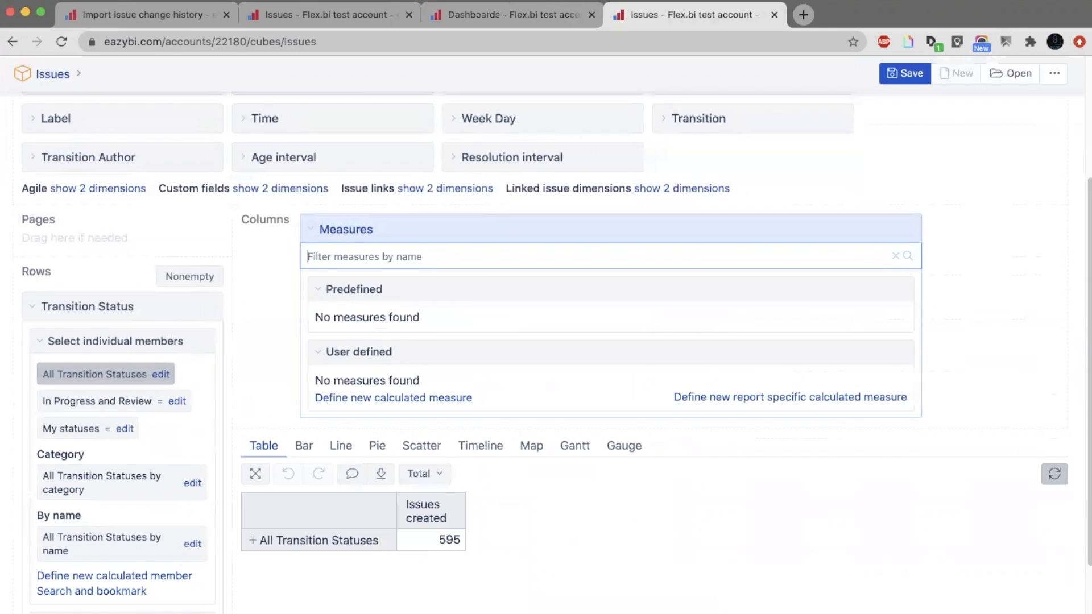
{"action": "type", "text": "trans"}
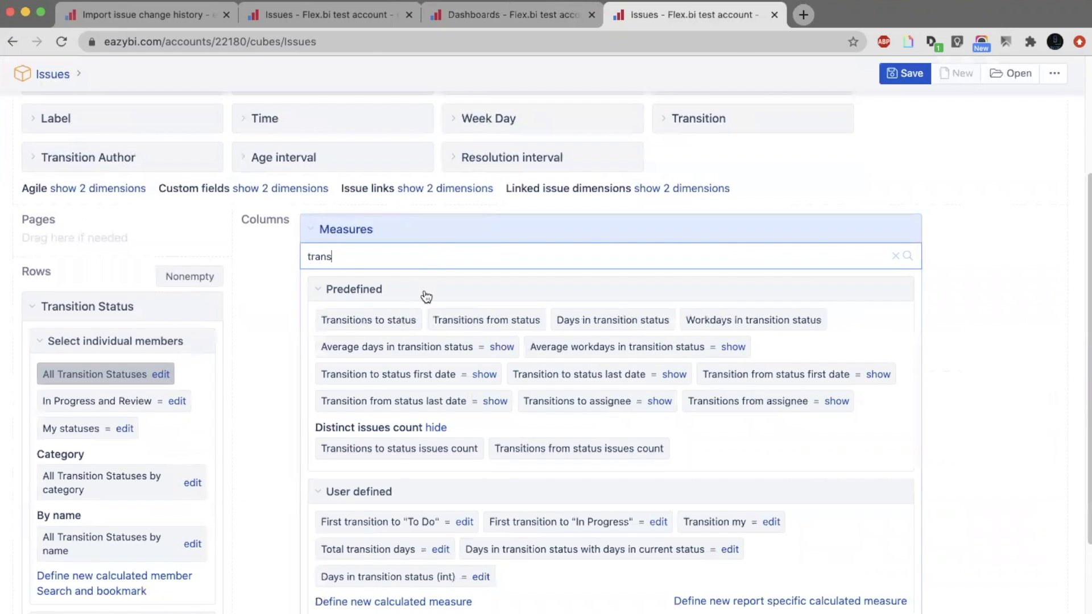
{"action": "left_click", "coordinate": [624, 332]}
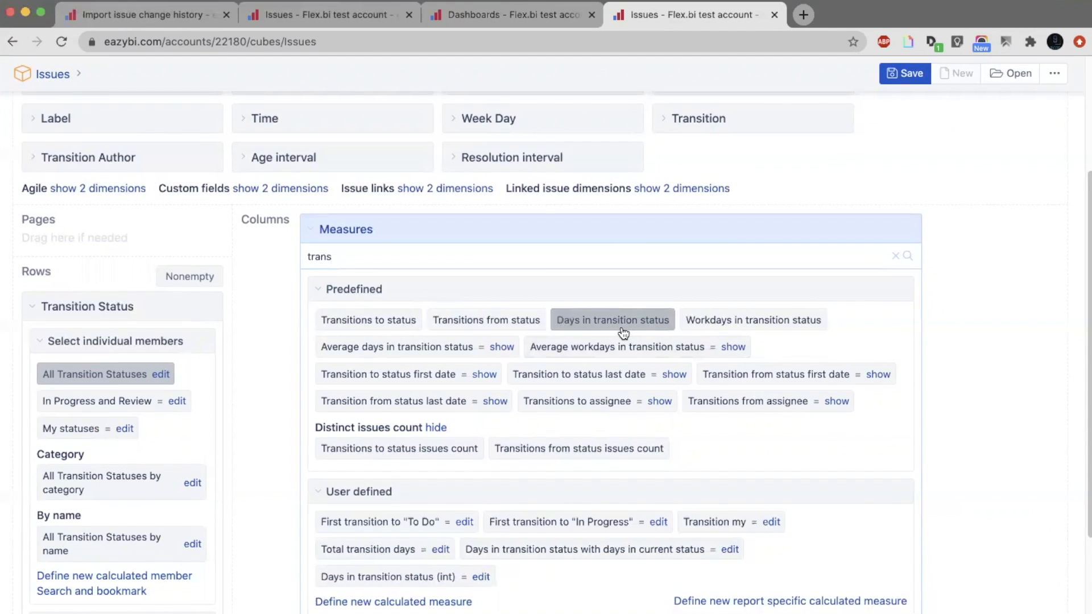
{"action": "scroll", "coordinate": [624, 333], "scroll_direction": "down", "scroll_amount": 5}
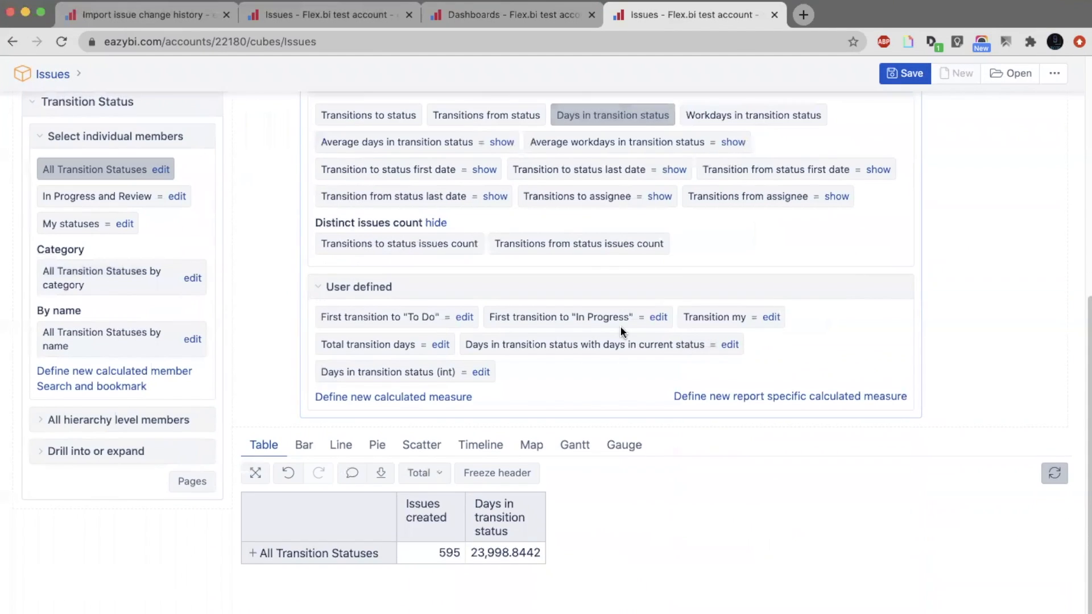
{"action": "left_click", "coordinate": [477, 513]}
{"action": "left_click", "coordinate": [533, 561]}
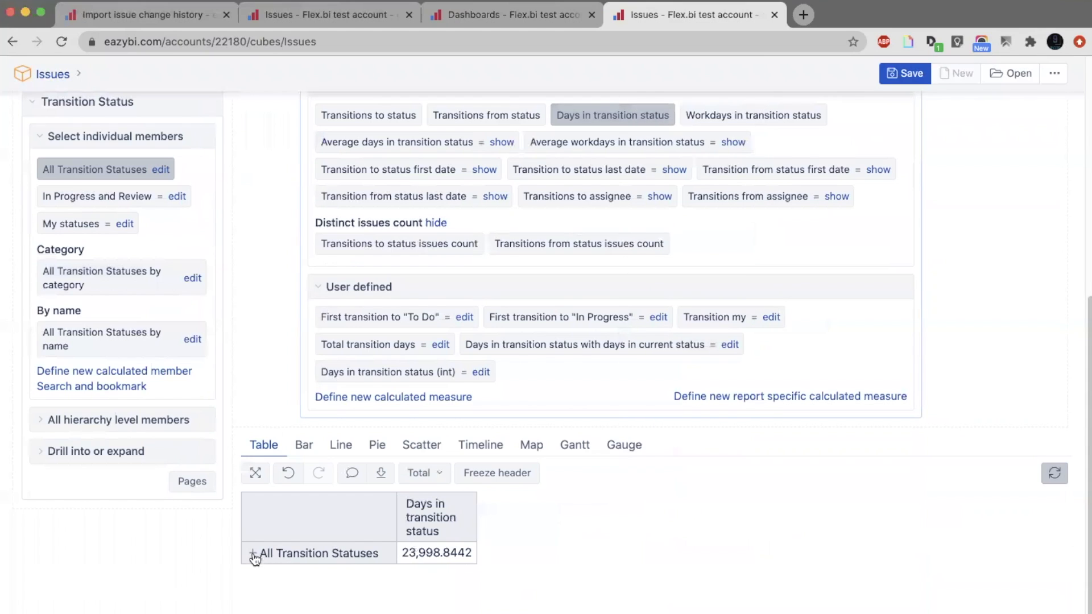
Expand All Transition Statuses in the table and bookmark the To Do, In Progress, Done and In Review members.
{"action": "left_click", "coordinate": [253, 553]}
{"action": "scroll", "coordinate": [256, 560], "scroll_direction": "down", "scroll_amount": 2}
{"action": "scroll", "coordinate": [256, 561], "scroll_direction": "down", "scroll_amount": 2}
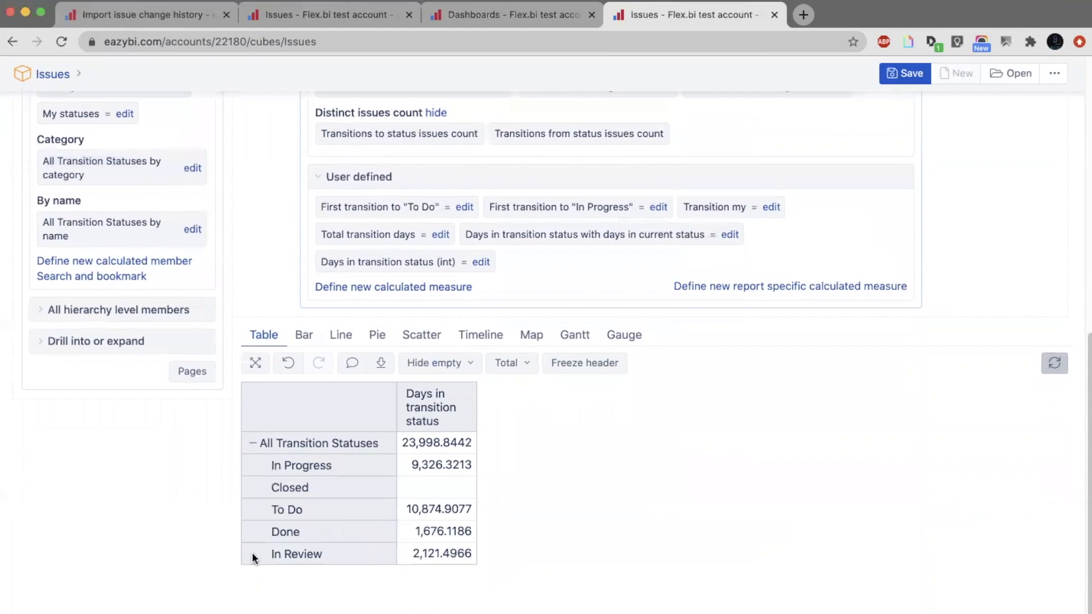
{"action": "left_click", "coordinate": [330, 511]}
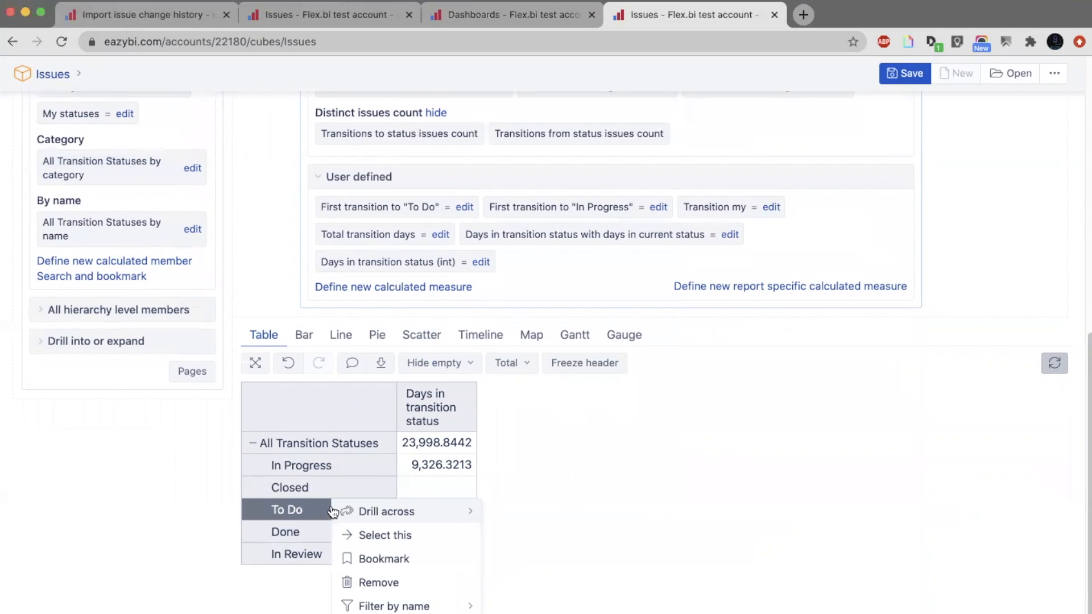
{"action": "left_click", "coordinate": [378, 556]}
{"action": "left_click", "coordinate": [315, 467]}
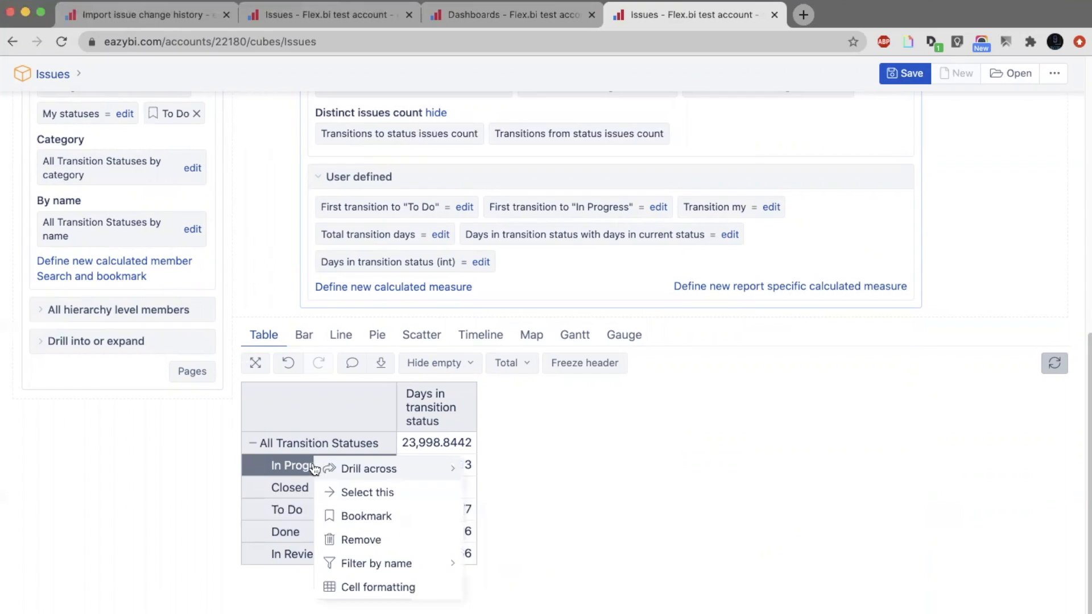
{"action": "left_click", "coordinate": [348, 516]}
{"action": "left_click", "coordinate": [304, 533]}
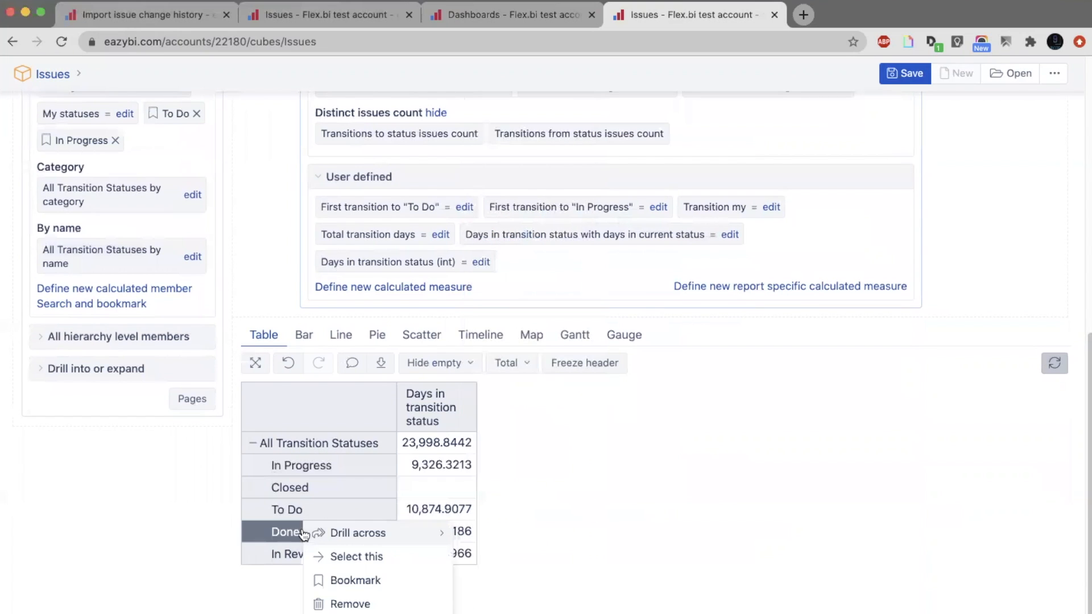
{"action": "left_click", "coordinate": [351, 580]}
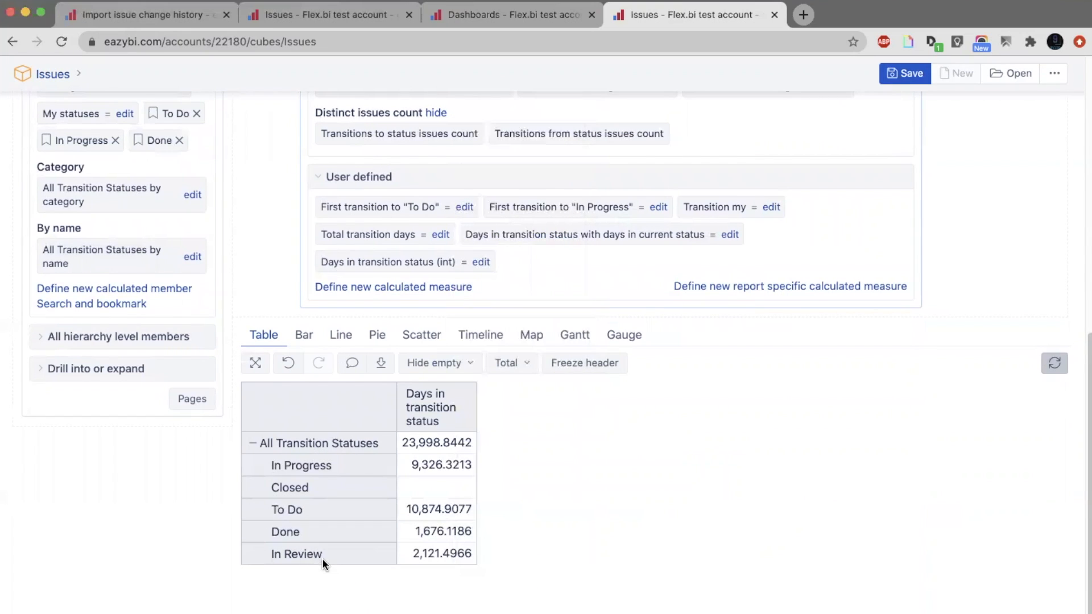
{"action": "left_click", "coordinate": [322, 558]}
{"action": "left_click", "coordinate": [361, 603]}
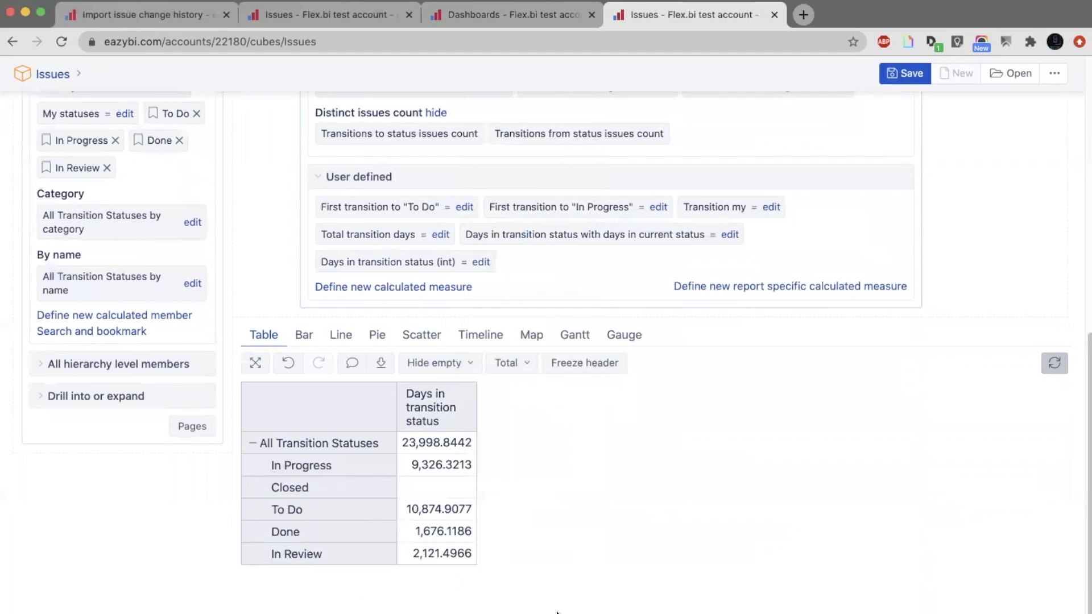
{"action": "left_click", "coordinate": [699, 613]}
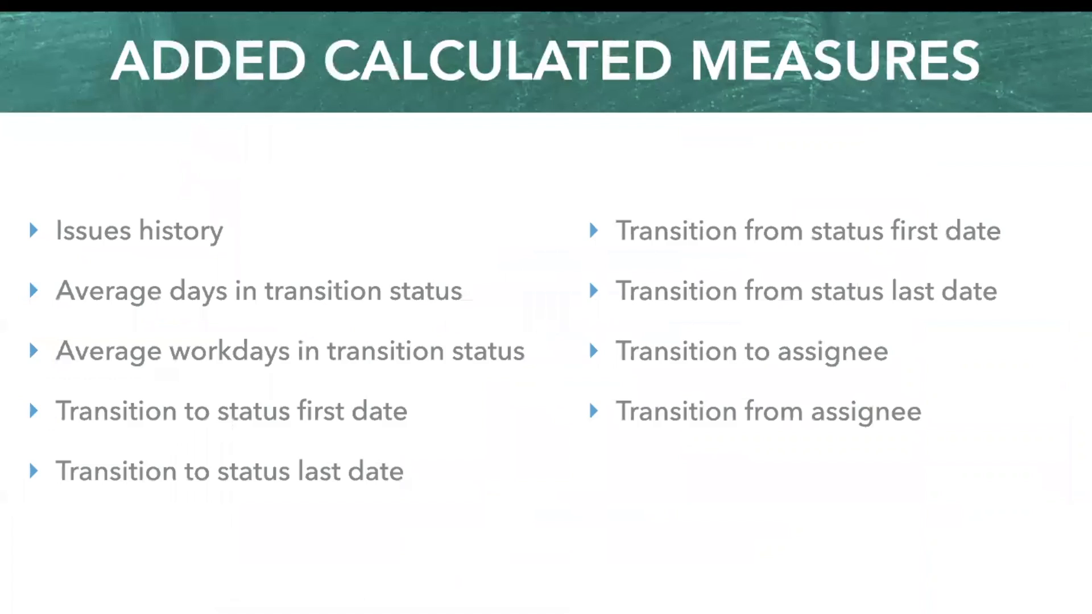
{"action": "key", "text": "Right"}
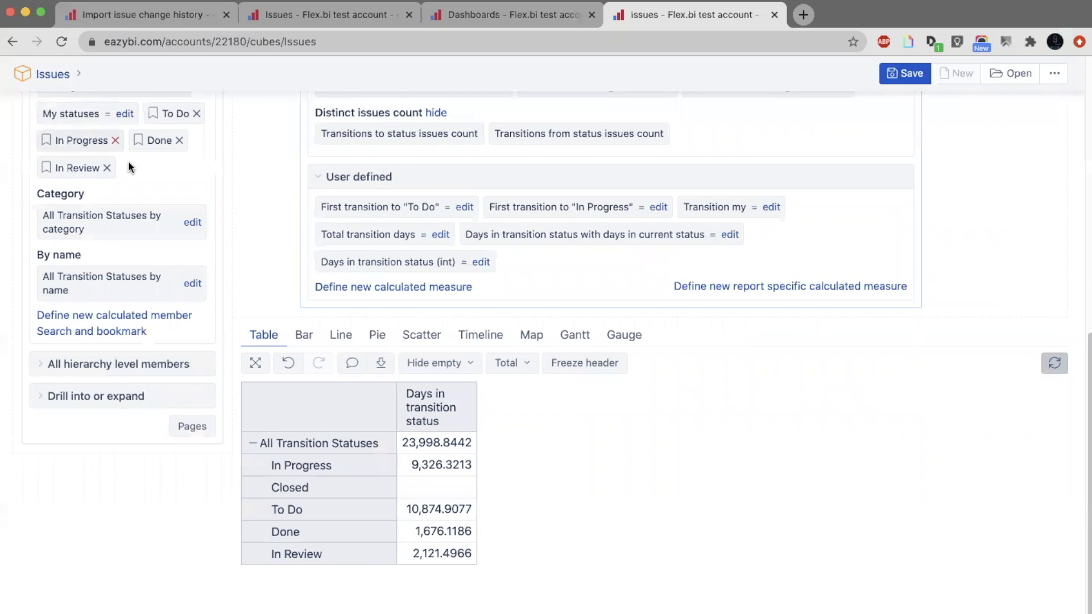
Start a new calculated member in the Transition Status dimension and name it In Progress and Review.
{"action": "scroll", "coordinate": [128, 160], "scroll_direction": "up", "scroll_amount": 3}
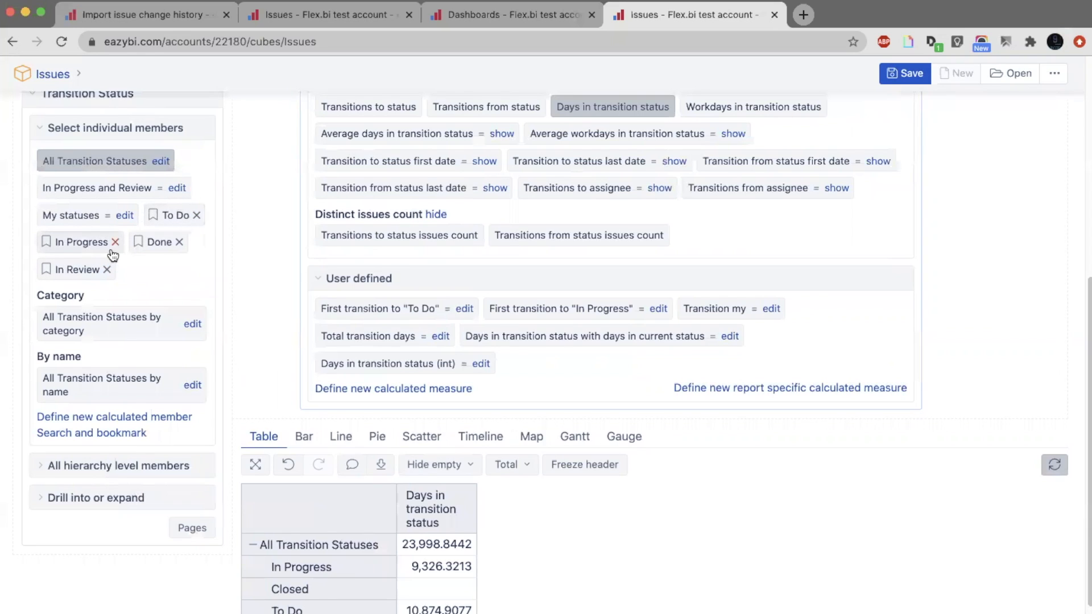
{"action": "left_click", "coordinate": [147, 417]}
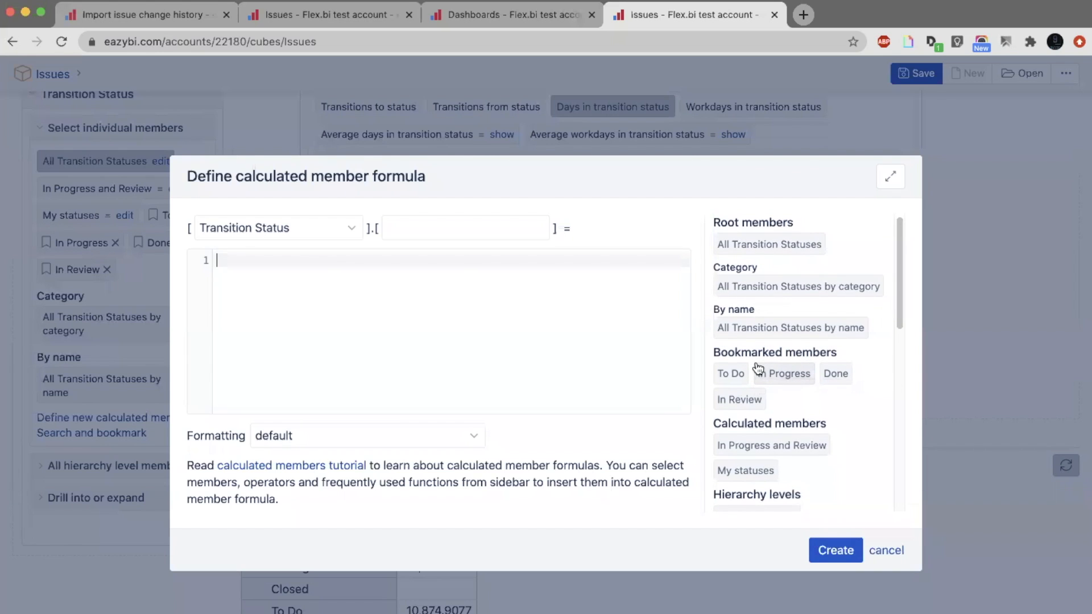
{"action": "type", "text": "Pr"}
{"action": "key", "text": "BackSpace"}
{"action": "key", "text": "BackSpace"}
{"action": "left_click", "coordinate": [507, 220]}
{"action": "type", "text": "Progre"}
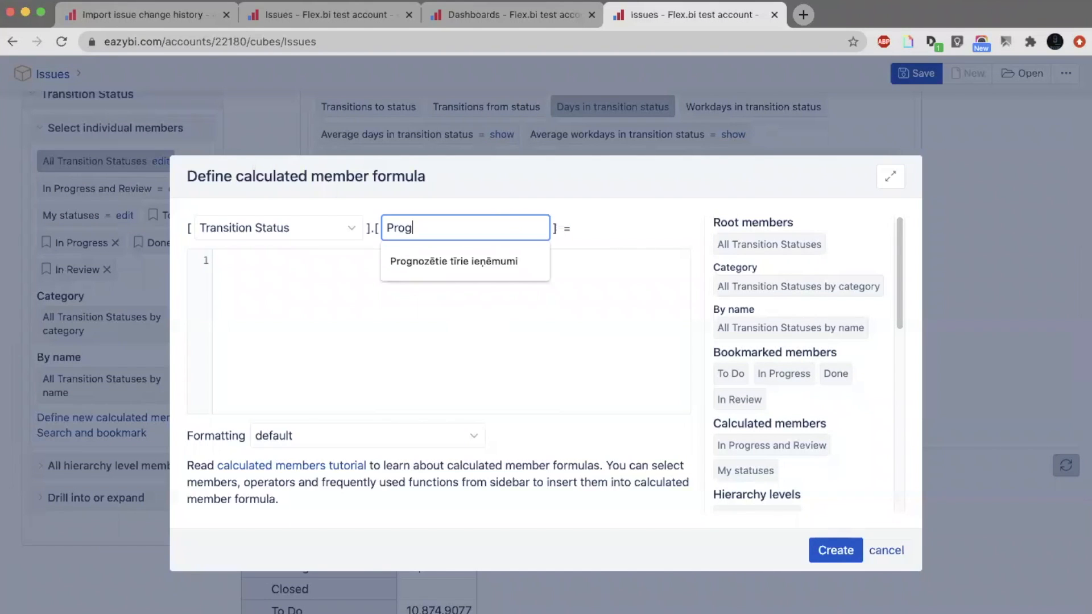
{"action": "key", "text": "BackSpace"}
{"action": "key", "text": "BackSpace"}
{"action": "key", "text": "BackSpace"}
{"action": "key", "text": "BackSpace"}
{"action": "key", "text": "BackSpace"}
{"action": "key", "text": "BackSpace"}
{"action": "type", "text": "In pro"}
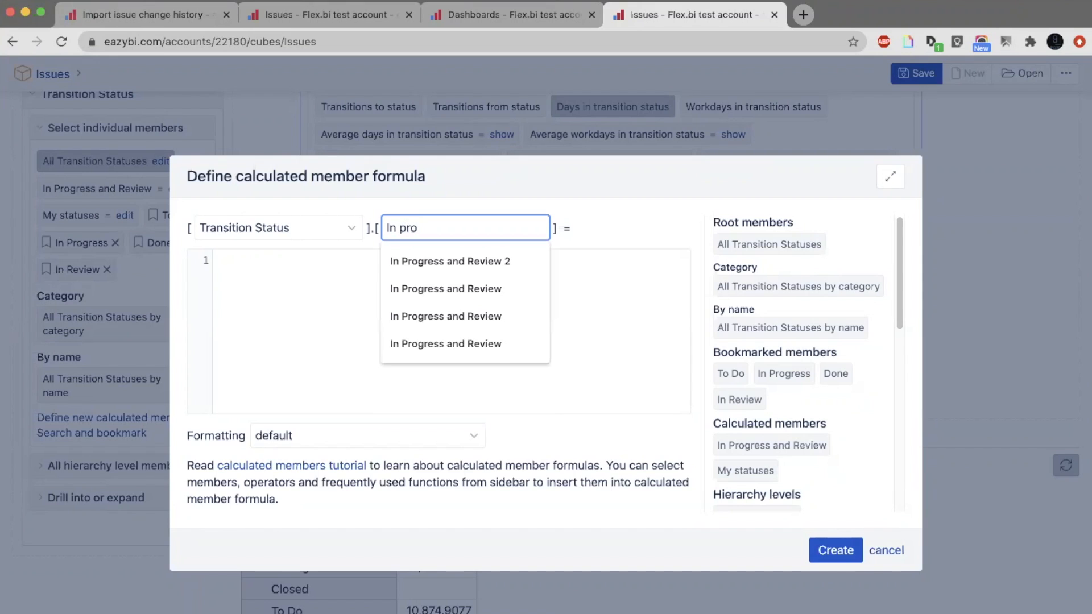
{"action": "key", "text": "Down"}
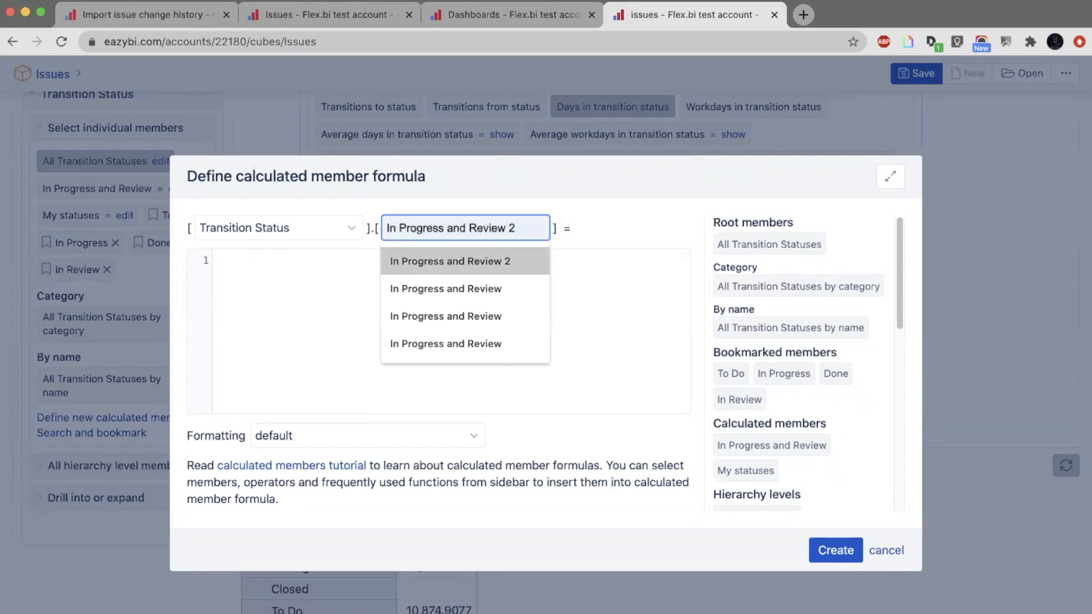
{"action": "key", "text": "Return"}
{"action": "key", "text": "BackSpace"}
{"action": "key", "text": "BackSpace"}
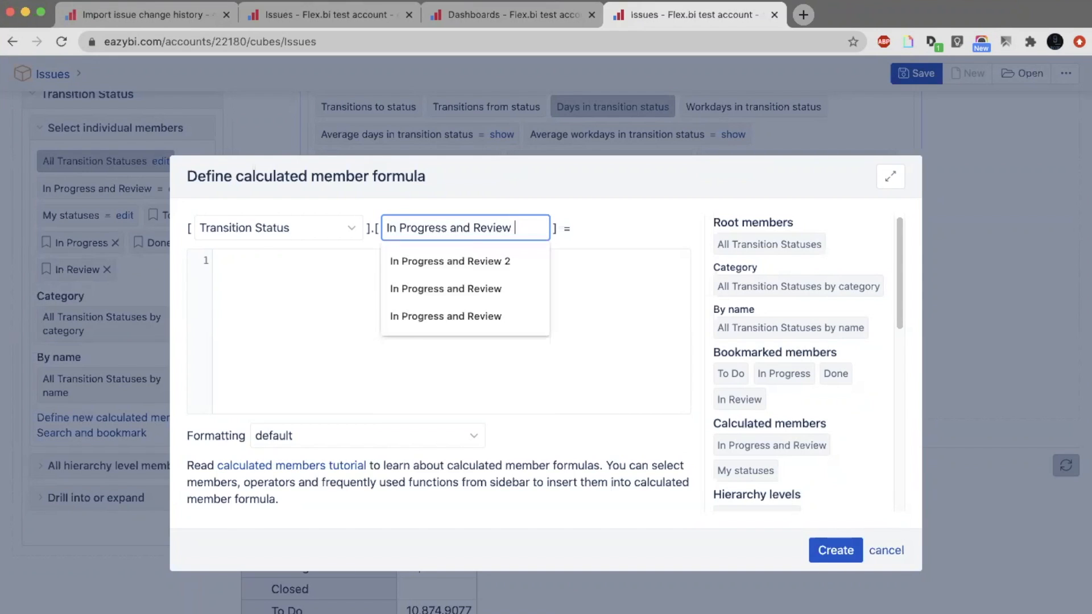
{"action": "left_click", "coordinate": [271, 343]}
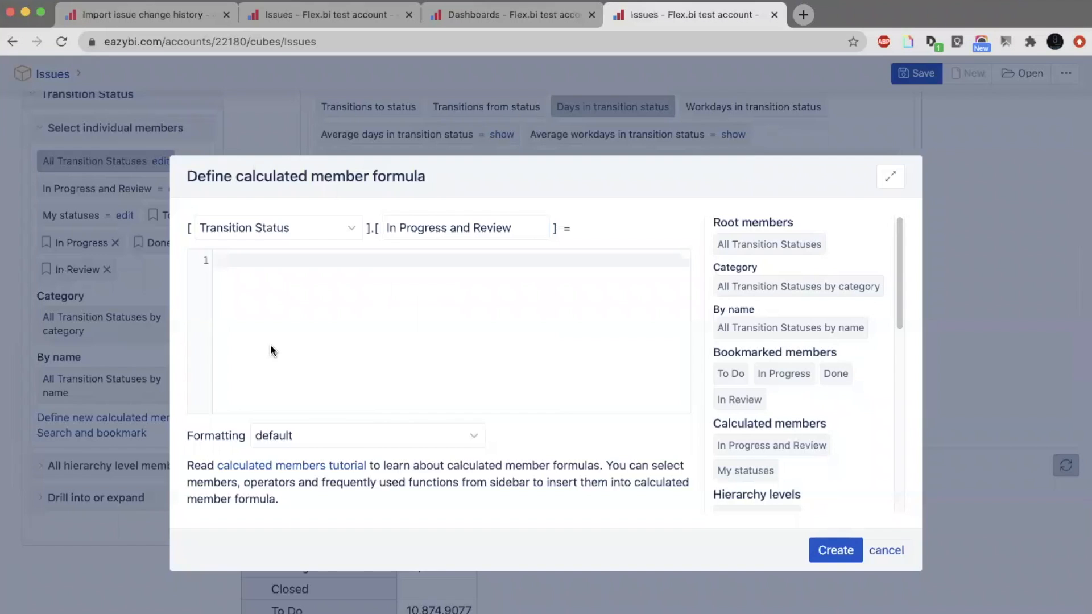
Insert the Aggregate function template into the calculated member formula.
{"action": "scroll", "coordinate": [765, 380], "scroll_direction": "down", "scroll_amount": 4}
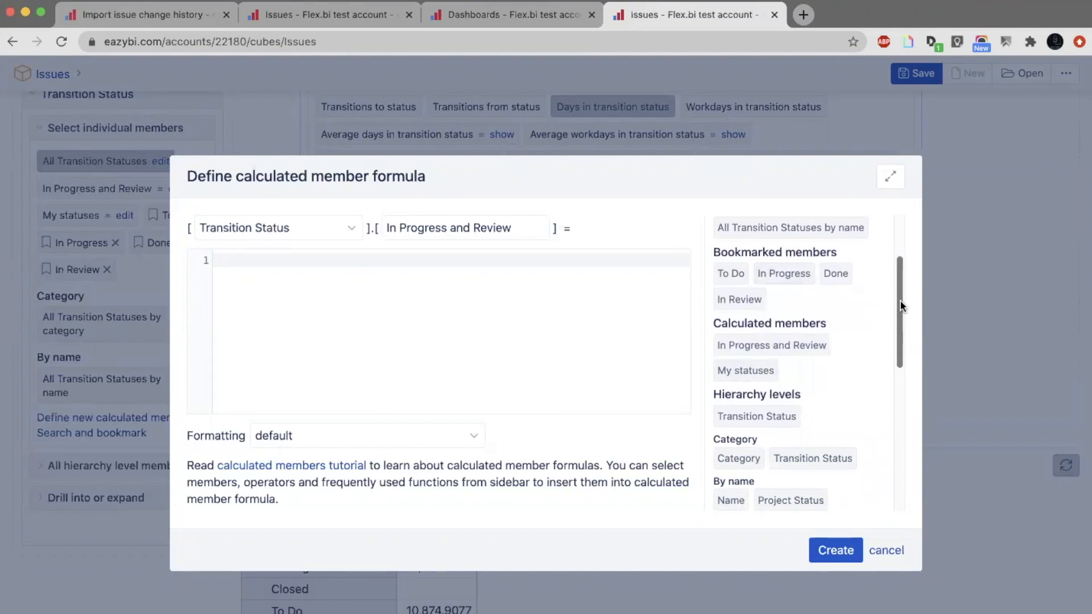
{"action": "scroll", "coordinate": [887, 364], "scroll_direction": "down", "scroll_amount": 12}
{"action": "scroll", "coordinate": [886, 435], "scroll_direction": "down", "scroll_amount": 1}
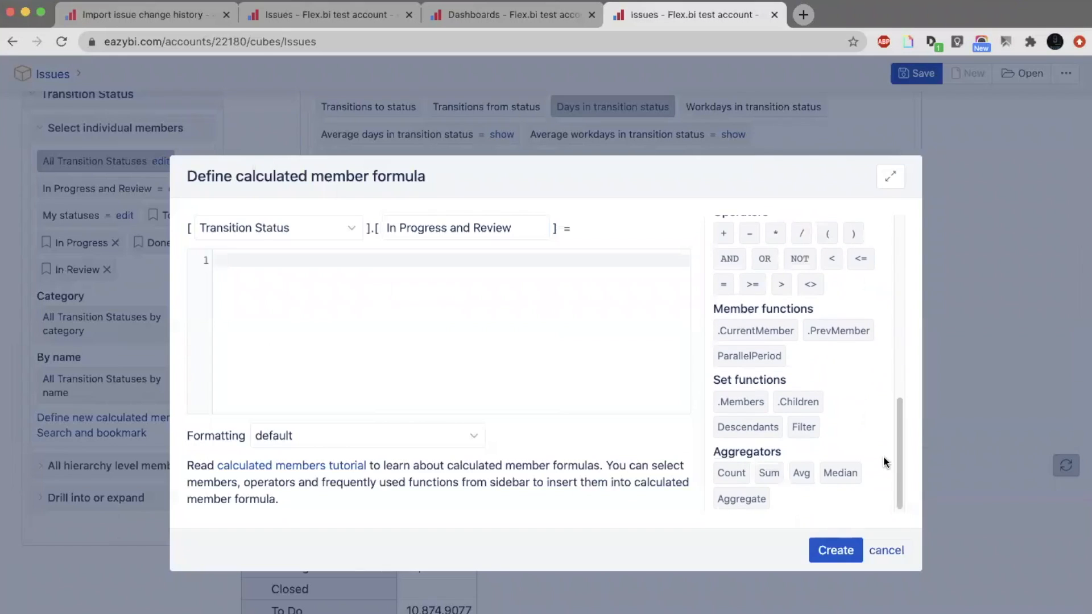
{"action": "left_click", "coordinate": [741, 508]}
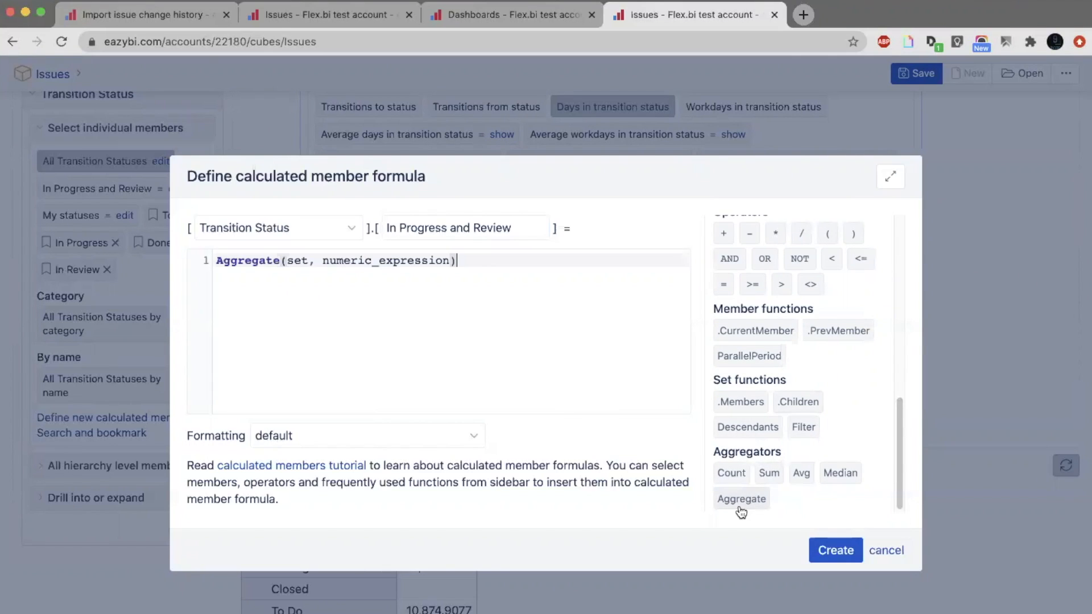
Open the eazyBI documentation from the dashboard page and look up the Aggregate function reference.
{"action": "double_click", "coordinate": [247, 258]}
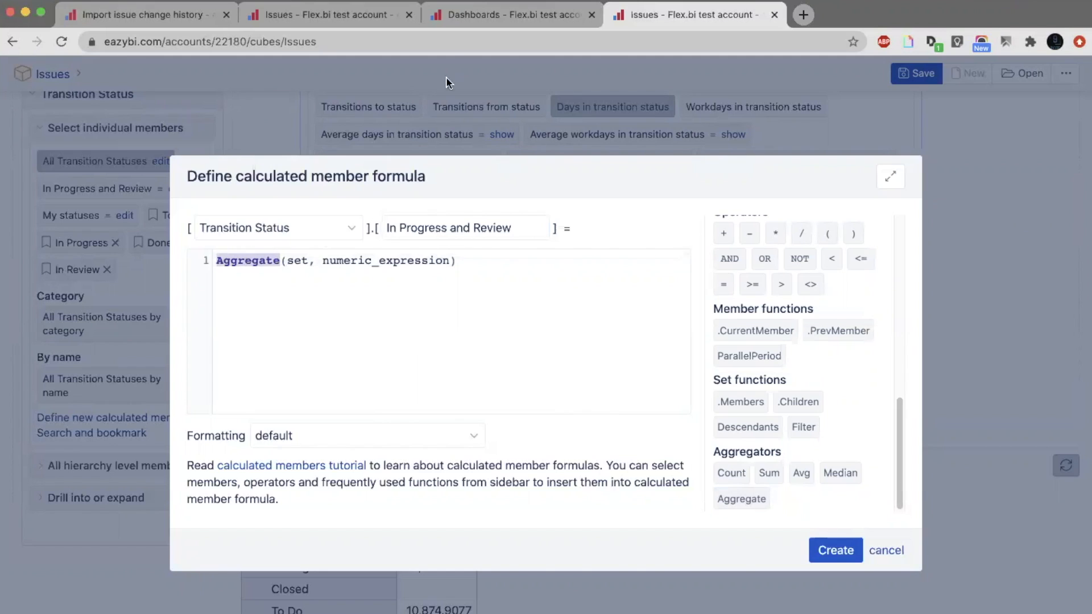
{"action": "left_click", "coordinate": [502, 17]}
{"action": "left_click", "coordinate": [962, 75]}
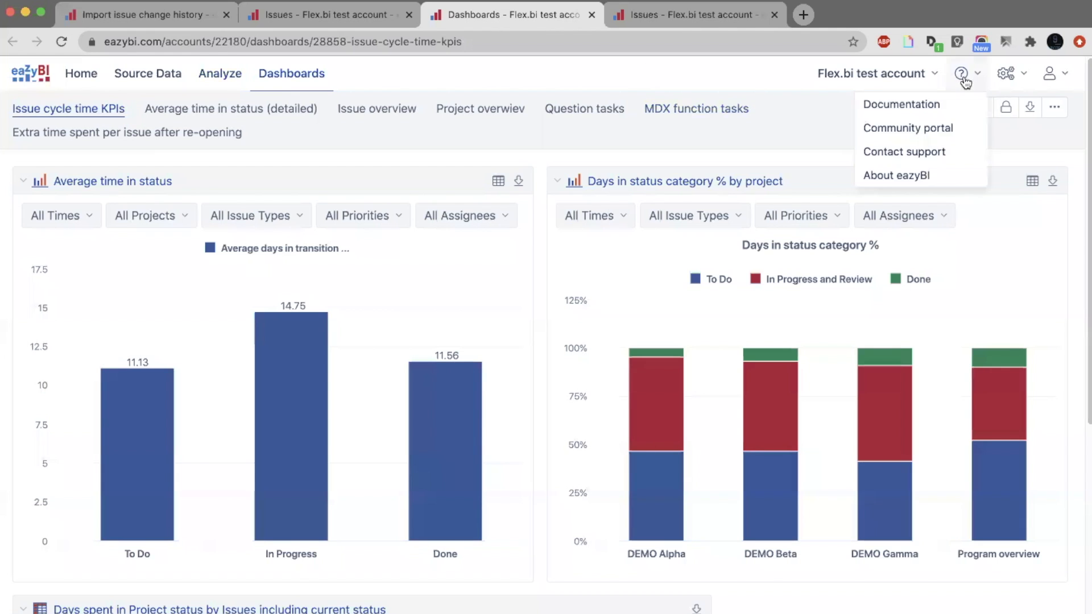
{"action": "left_click", "coordinate": [937, 106]}
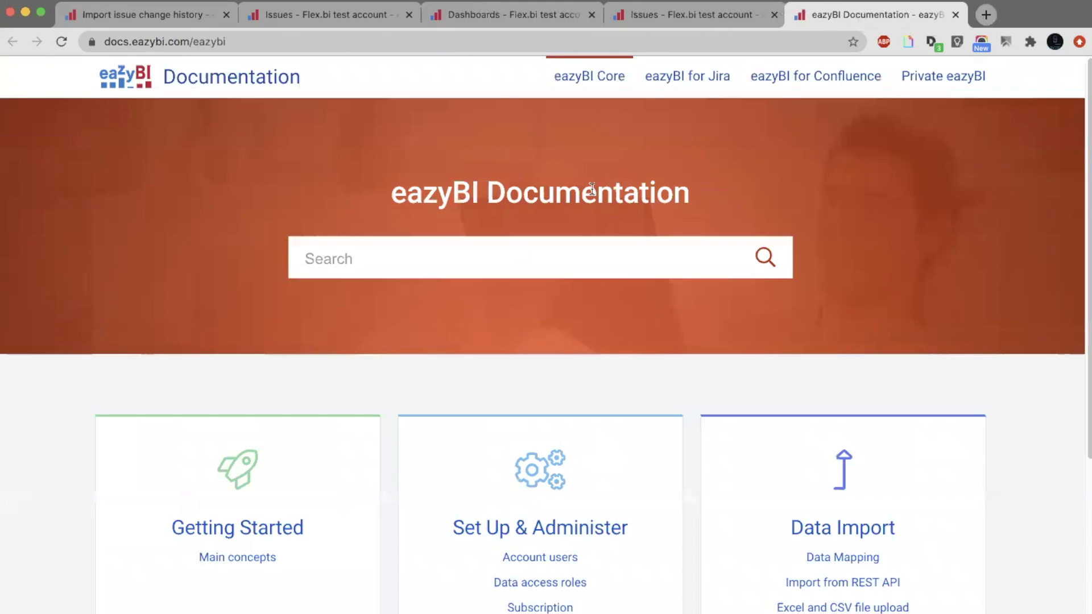
{"action": "left_click", "coordinate": [492, 241]}
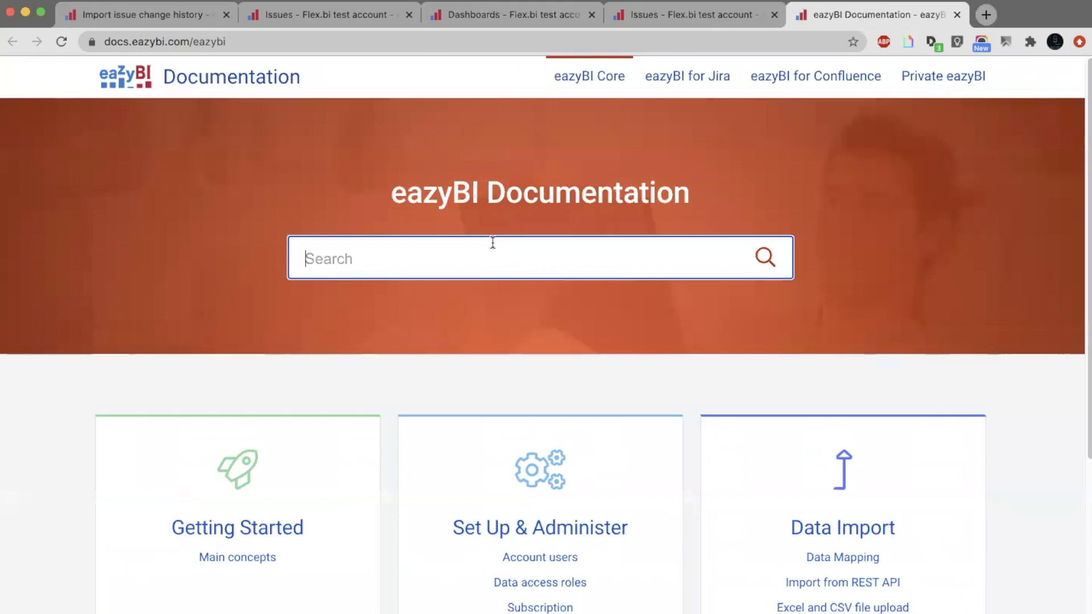
{"action": "type", "text": "Aggregate"}
{"action": "left_click", "coordinate": [359, 307]}
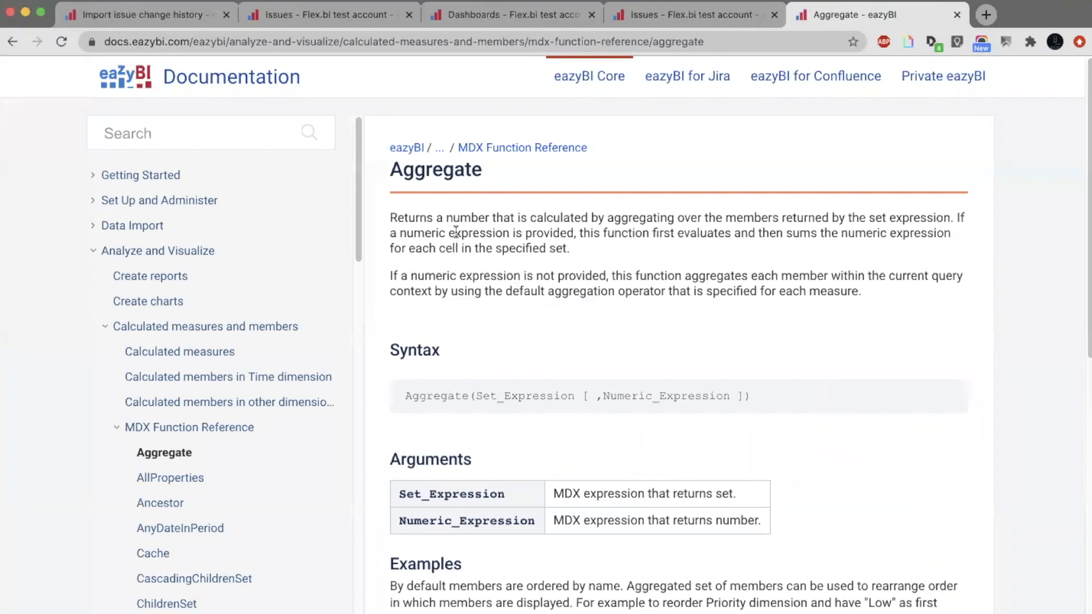
Copy the Priority Aggregate example from the documentation and paste it over the entire formula of the In Progress and Review member.
{"action": "scroll", "coordinate": [518, 302], "scroll_direction": "down", "scroll_amount": 5}
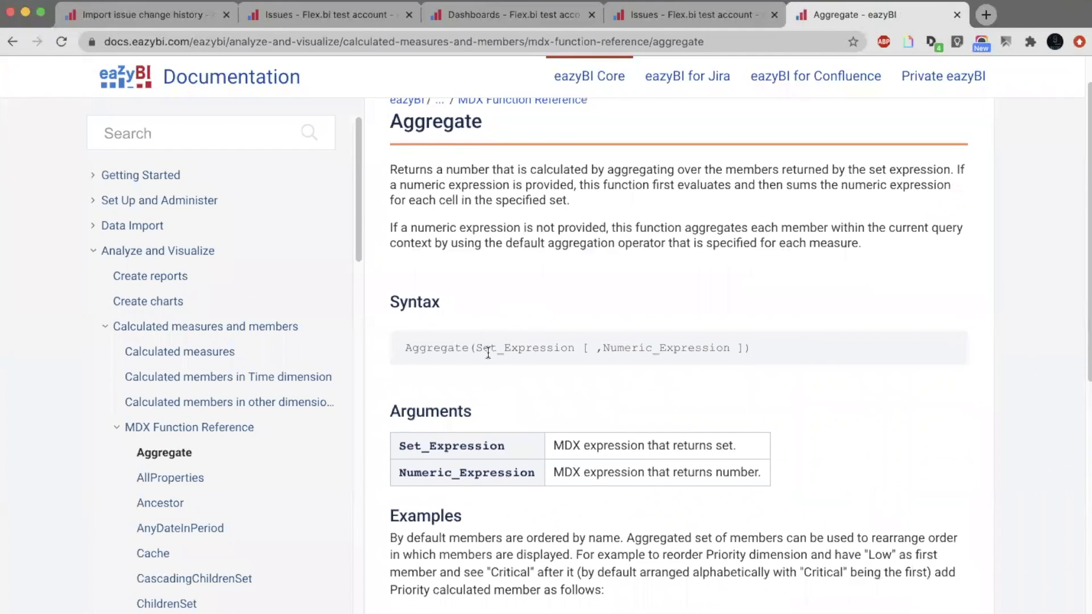
{"action": "scroll", "coordinate": [488, 352], "scroll_direction": "down", "scroll_amount": 3}
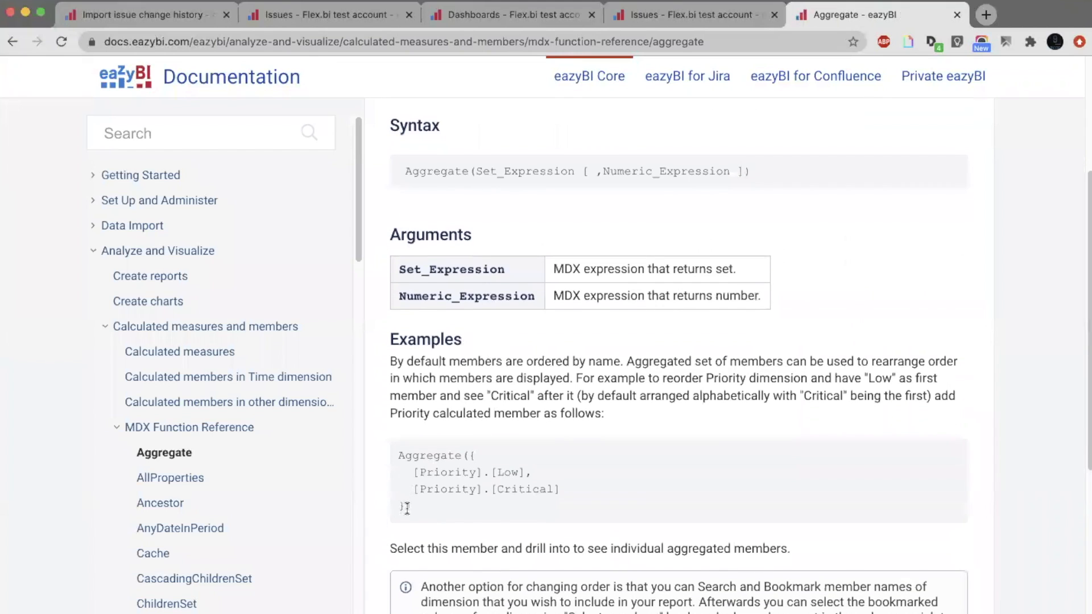
{"action": "left_click_drag", "start_coordinate": [411, 501], "coordinate": [399, 454]}
{"action": "key", "text": "super+c"}
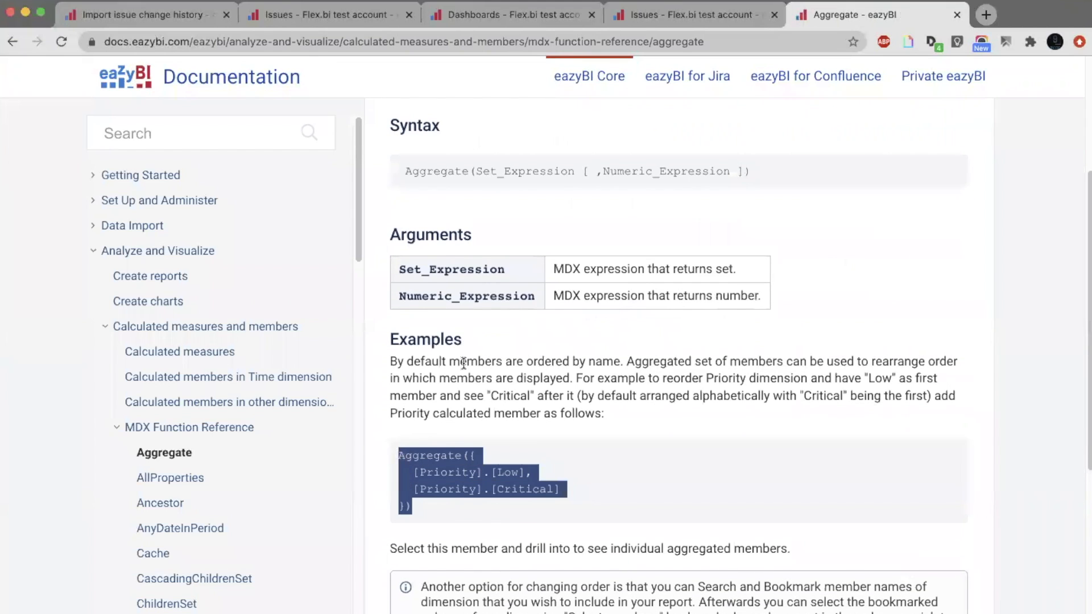
{"action": "left_click", "coordinate": [540, 448]}
{"action": "left_click", "coordinate": [668, 15]}
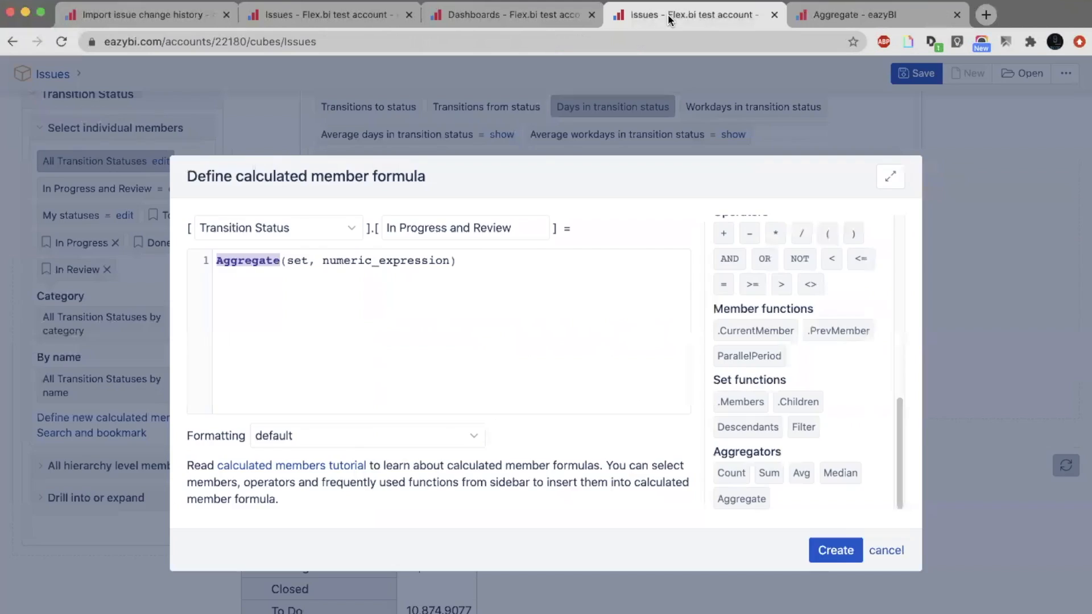
{"action": "key", "text": "super+a"}
{"action": "key", "text": "super+v"}
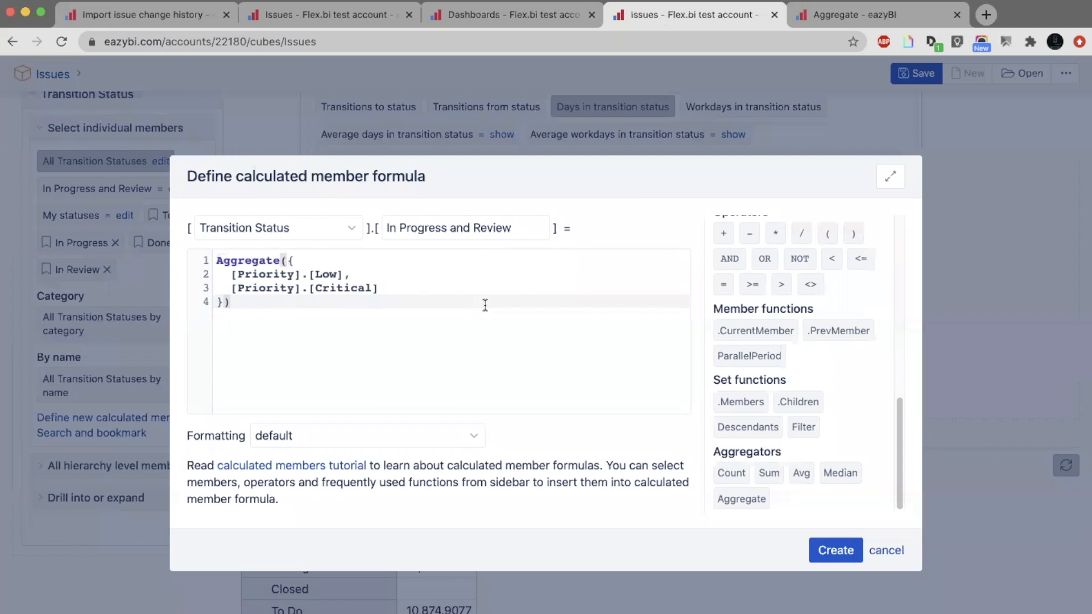
Replace the Priority members in the formula with the In Progress and In Review transition statuses and create the calculated member.
{"action": "left_click_drag", "start_coordinate": [404, 288], "coordinate": [228, 273]}
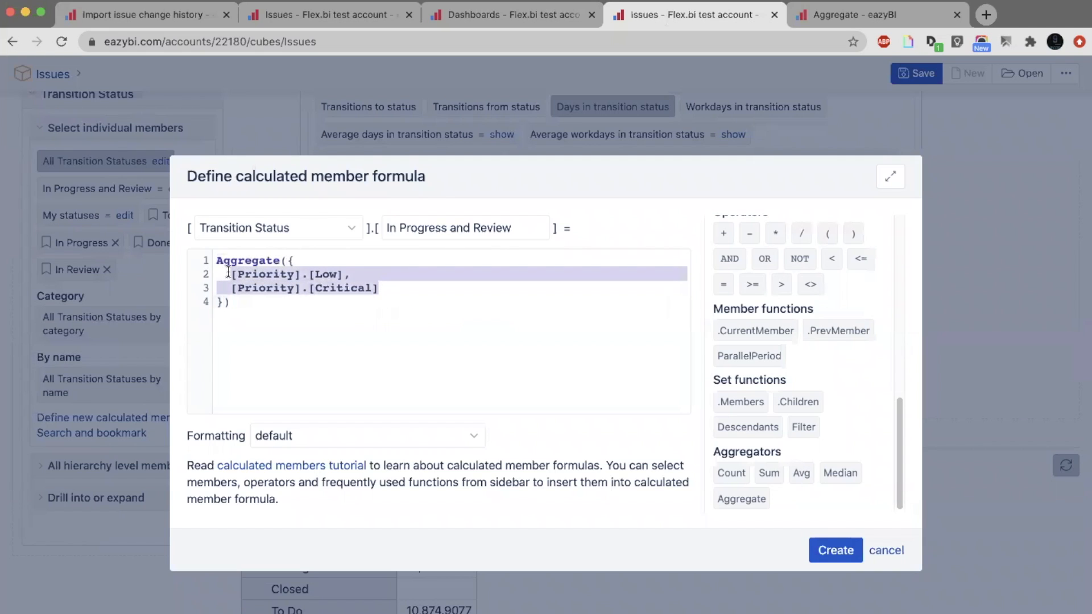
{"action": "left_click_drag", "start_coordinate": [904, 412], "coordinate": [826, 236]}
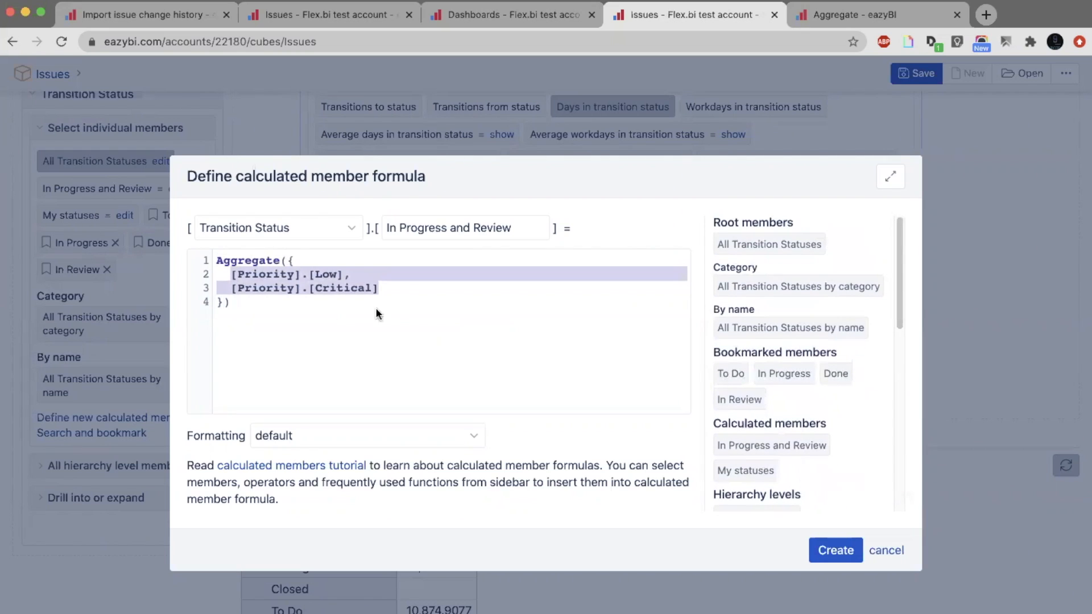
{"action": "left_click", "coordinate": [792, 376]}
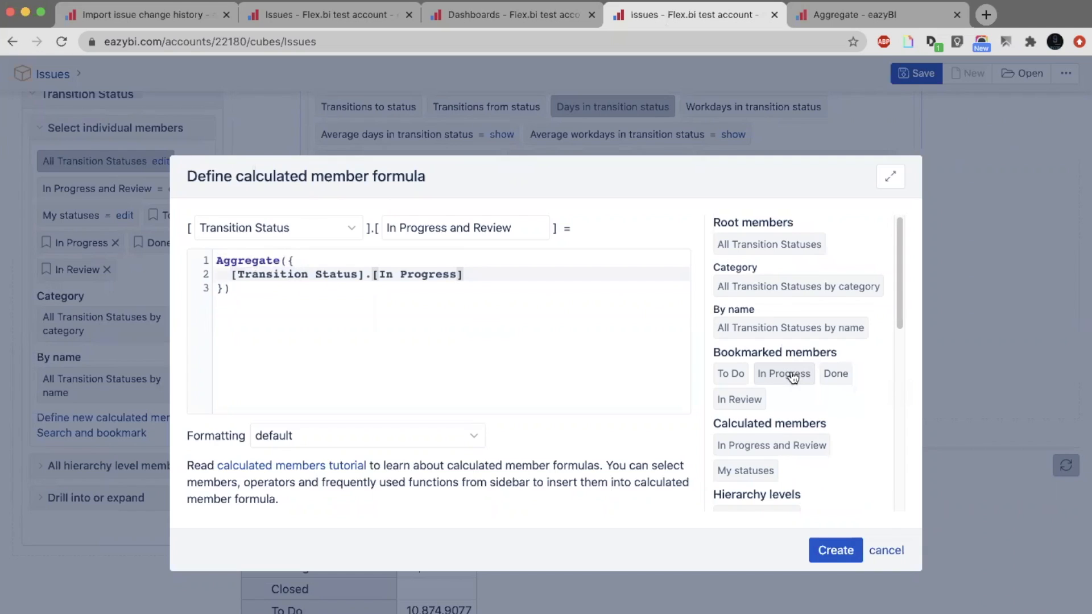
{"action": "type", "text": ","}
{"action": "key", "text": "Return"}
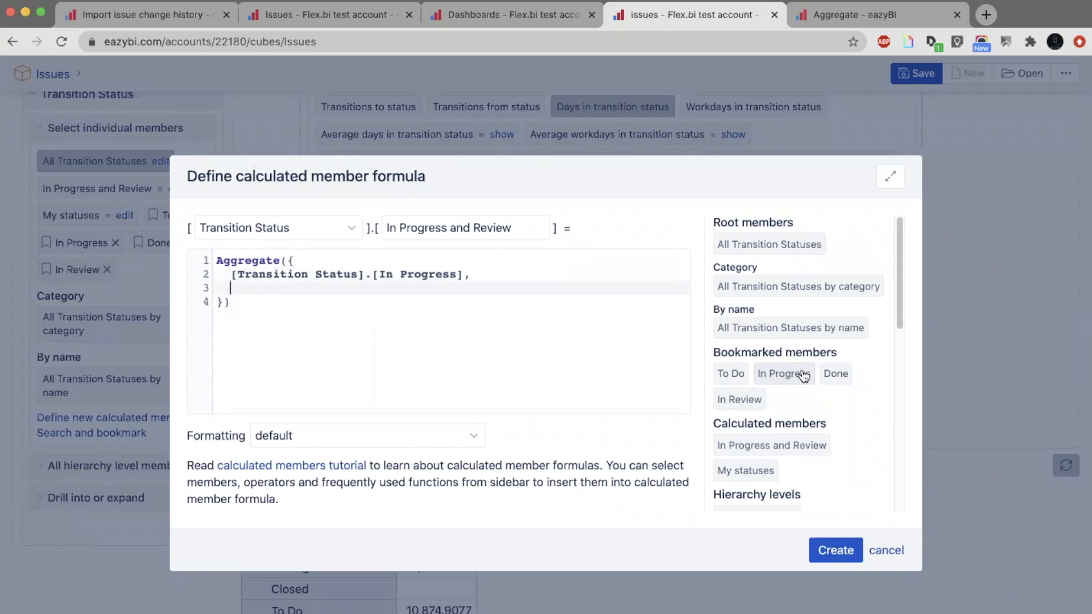
{"action": "left_click", "coordinate": [750, 402]}
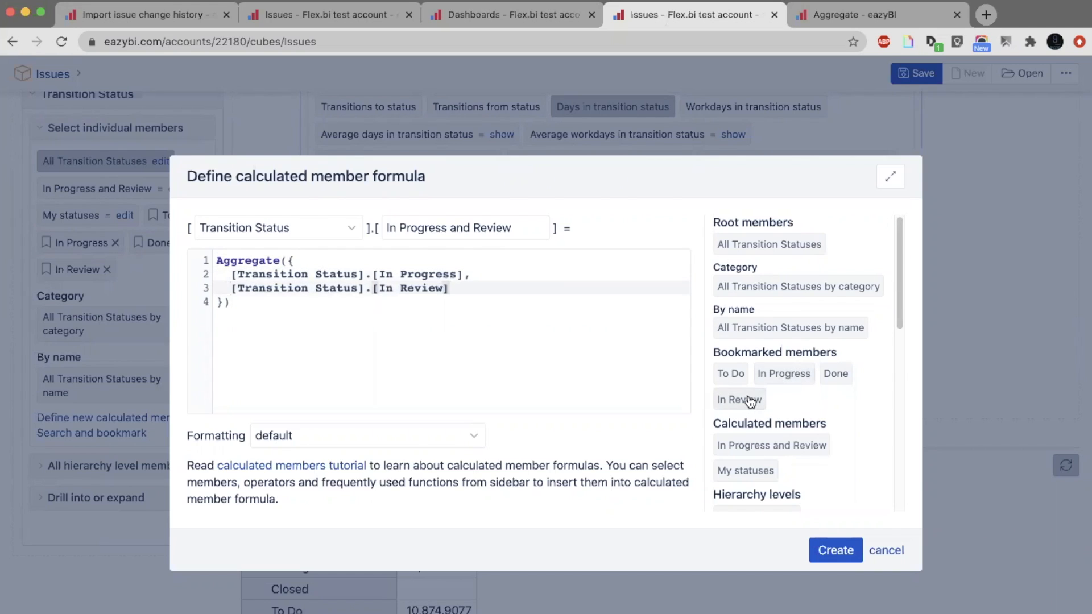
{"action": "left_click", "coordinate": [832, 537]}
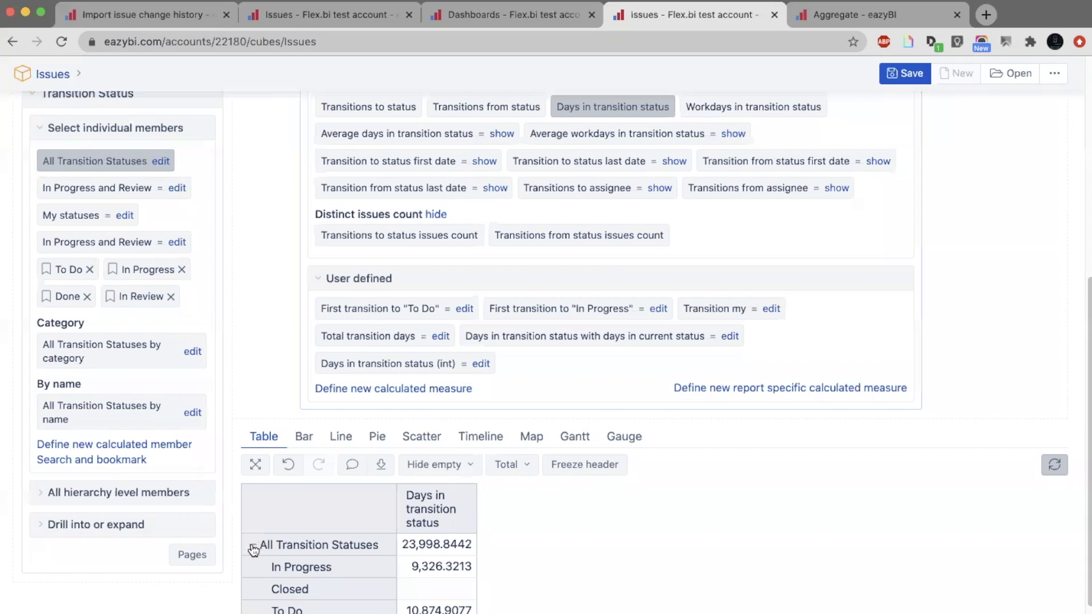
Show only the new In Progress and Review member in the rows, expand it to check its statuses, and collapse it again.
{"action": "left_click", "coordinate": [253, 546]}
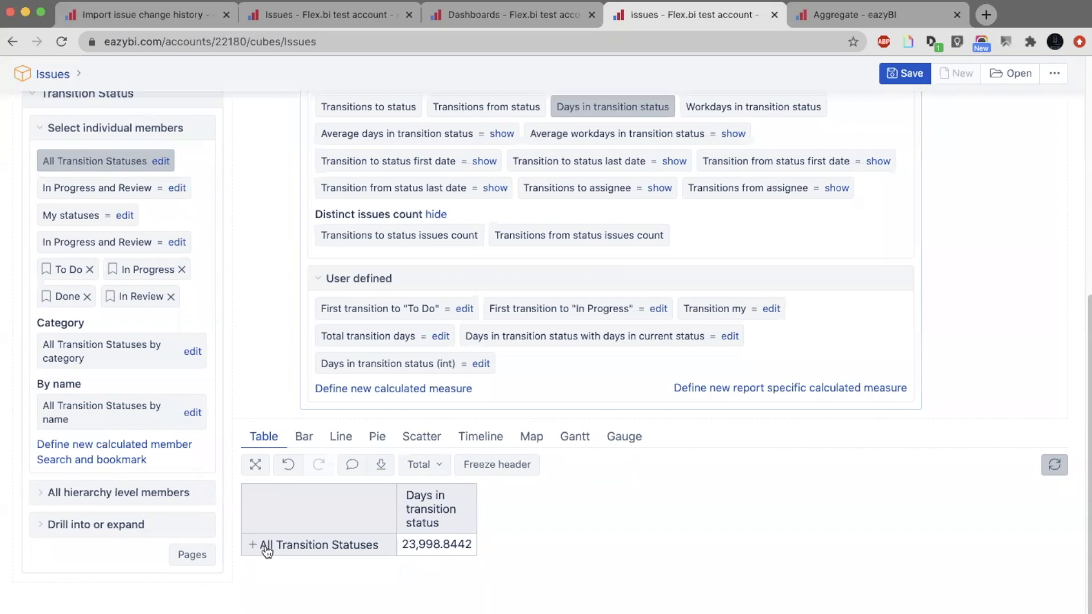
{"action": "left_click", "coordinate": [294, 540]}
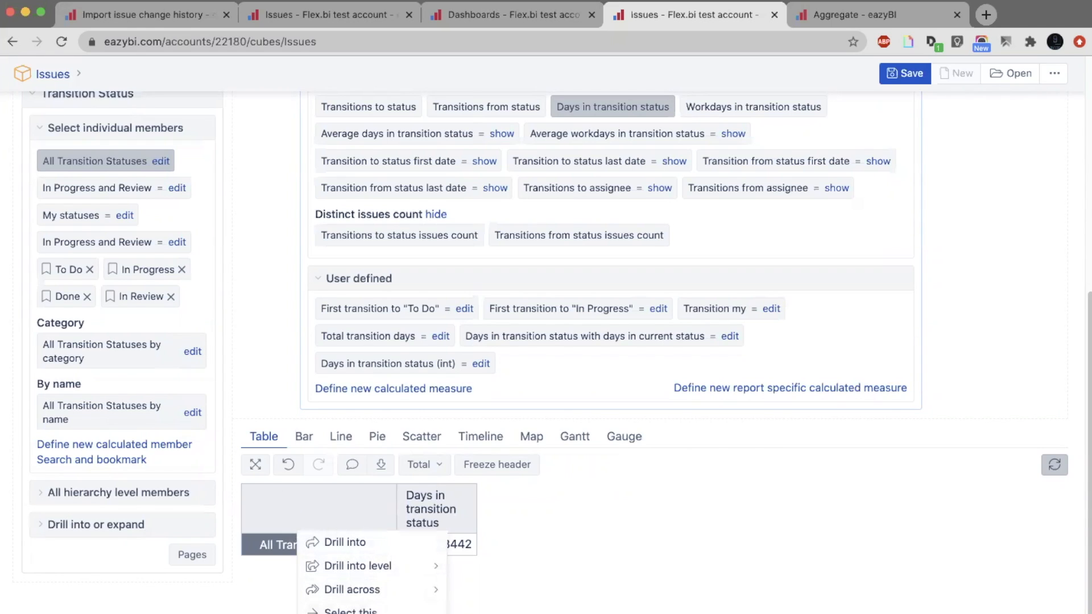
{"action": "left_click", "coordinate": [69, 161]}
{"action": "scroll", "coordinate": [262, 415], "scroll_direction": "down", "scroll_amount": 1}
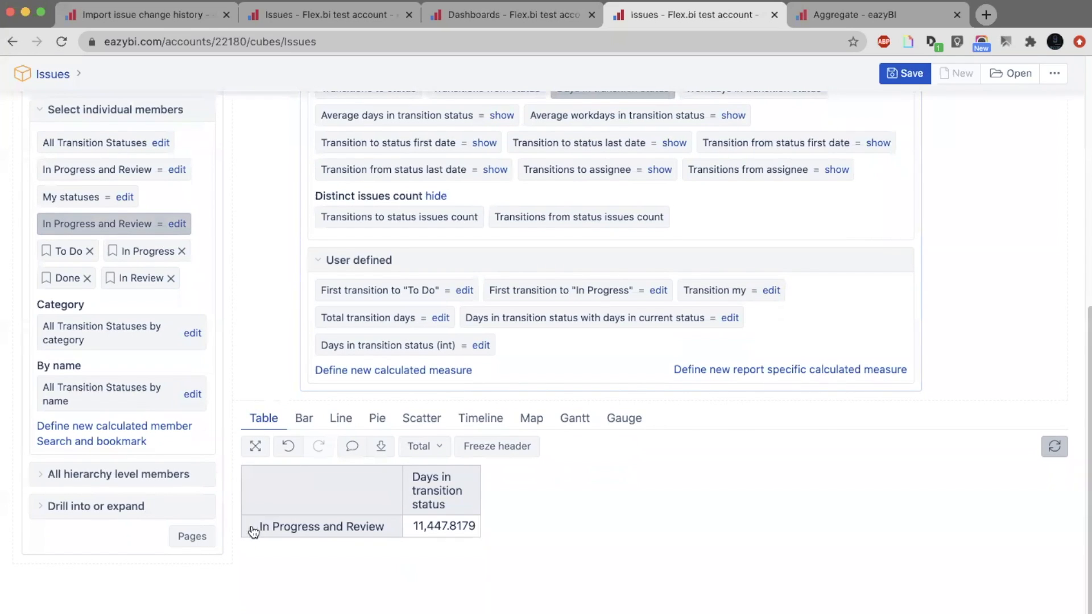
{"action": "left_click", "coordinate": [252, 527]}
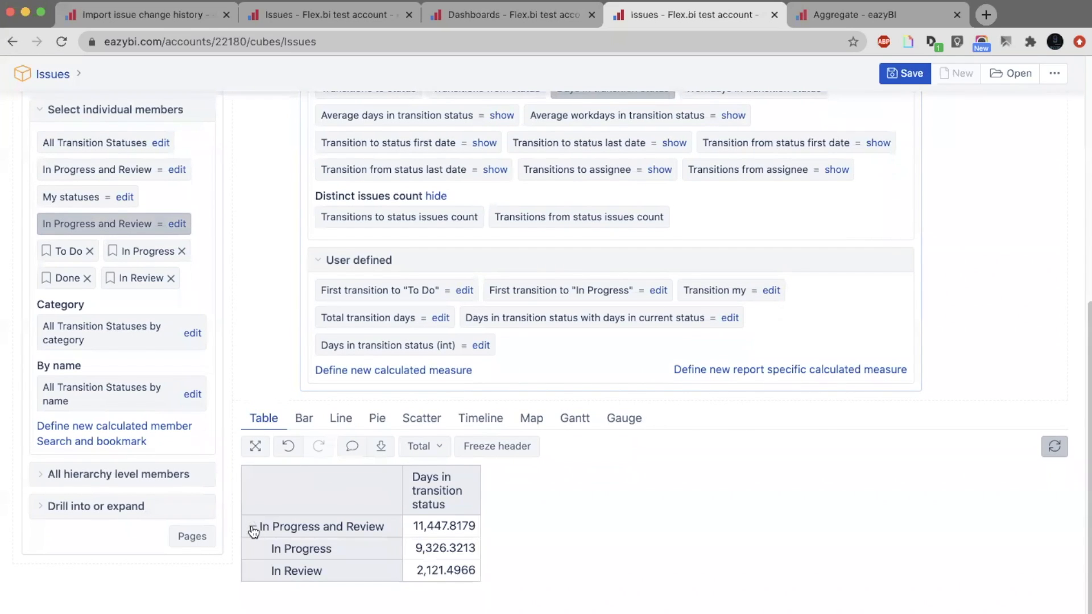
{"action": "left_click", "coordinate": [253, 529]}
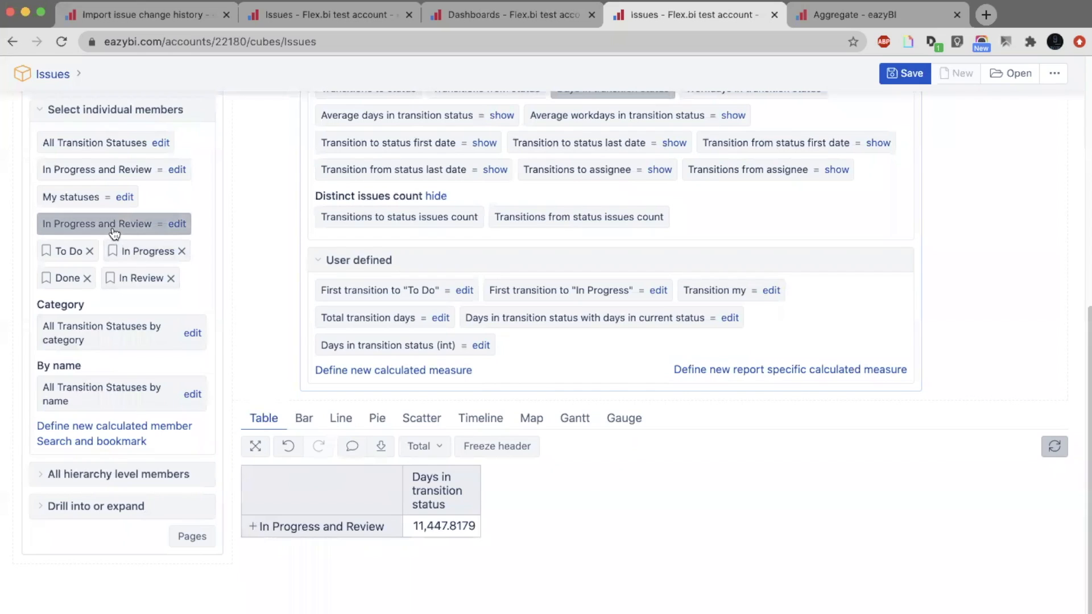
Set the report rows to To Do, the new In Progress and Review member, and Done, in that order.
{"action": "left_click", "coordinate": [54, 230]}
{"action": "left_click", "coordinate": [73, 255]}
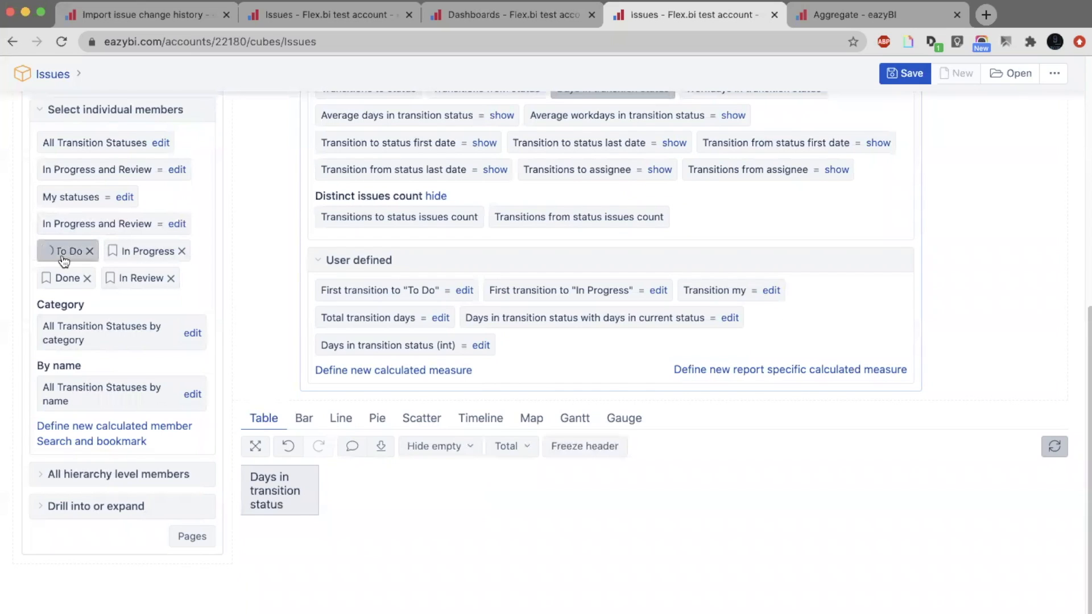
{"action": "left_click", "coordinate": [85, 228]}
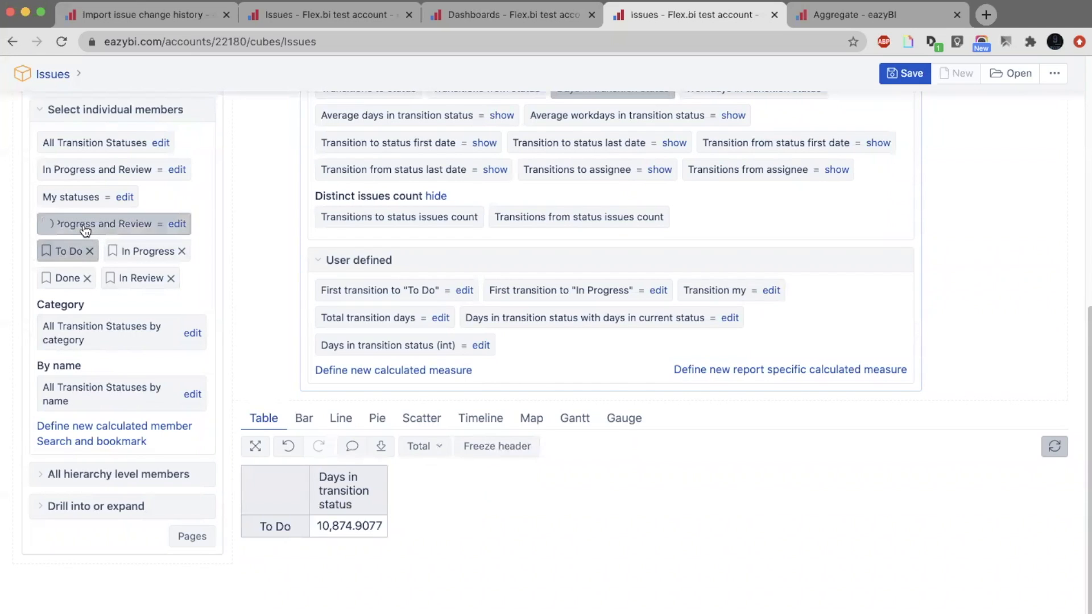
{"action": "left_click", "coordinate": [67, 279]}
{"action": "scroll", "coordinate": [221, 264], "scroll_direction": "up", "scroll_amount": 3}
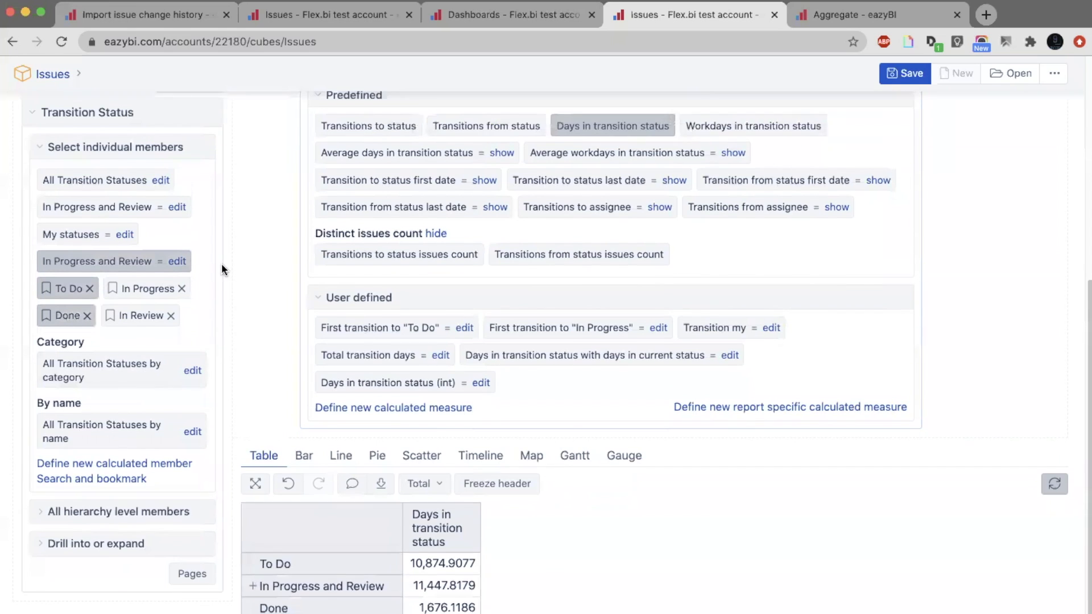
{"action": "scroll", "coordinate": [163, 166], "scroll_direction": "down", "scroll_amount": 2}
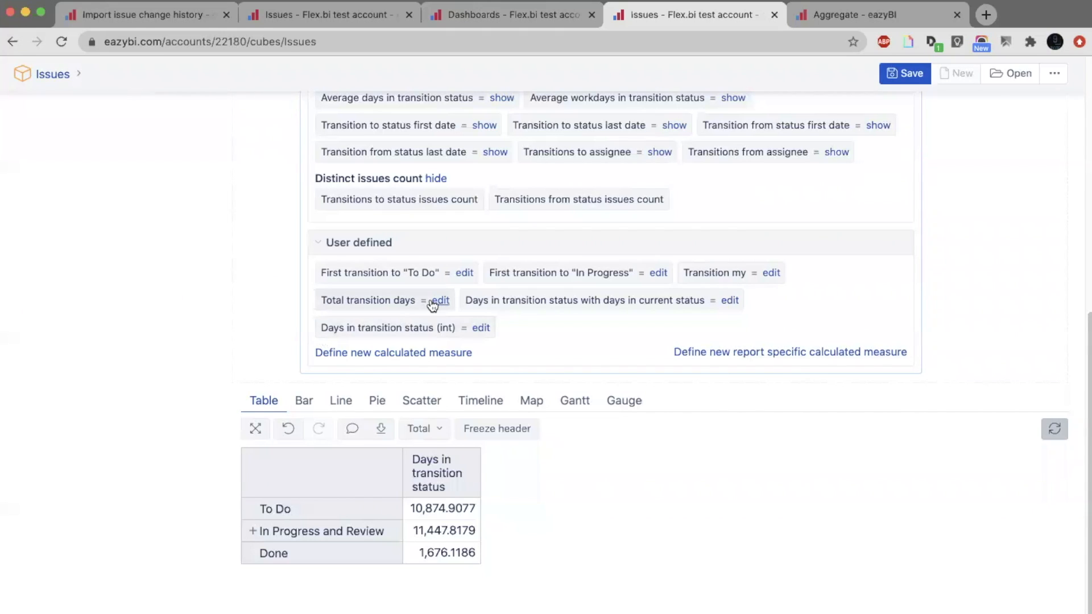
Start a new calculated measure with [Transition Status].DefaultMember as the beginning of its formula.
{"action": "left_click", "coordinate": [429, 346]}
{"action": "left_click", "coordinate": [438, 343]}
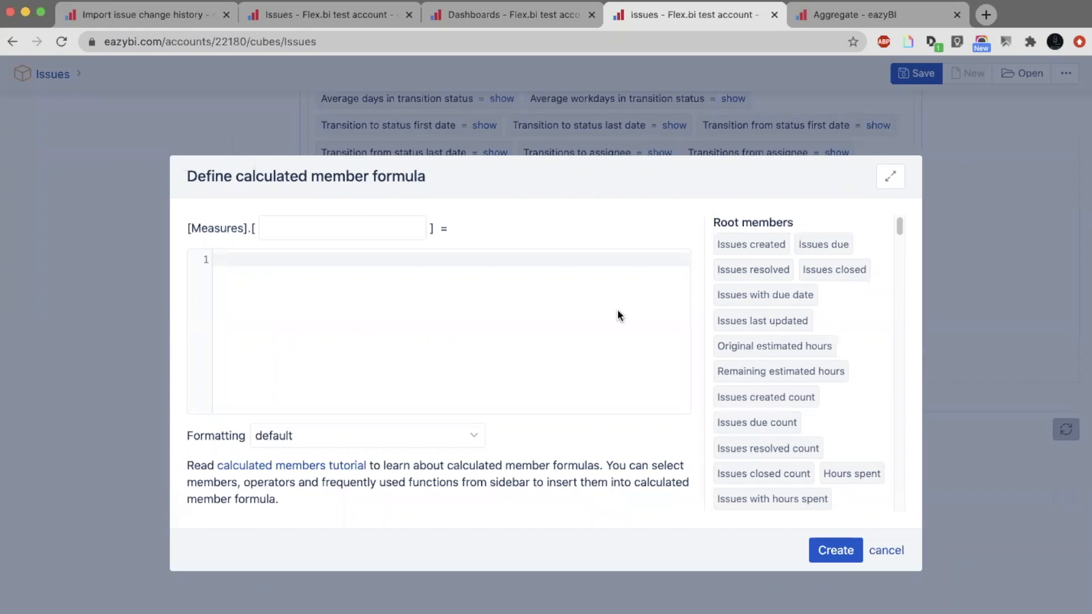
{"action": "type", "text": "[Tr"}
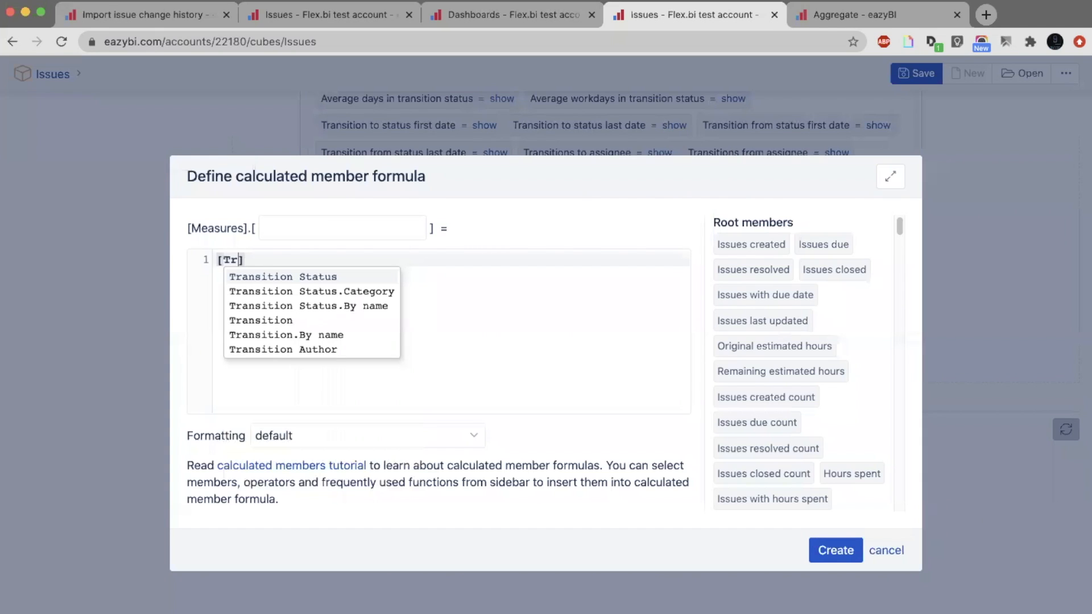
{"action": "key", "text": "Return"}
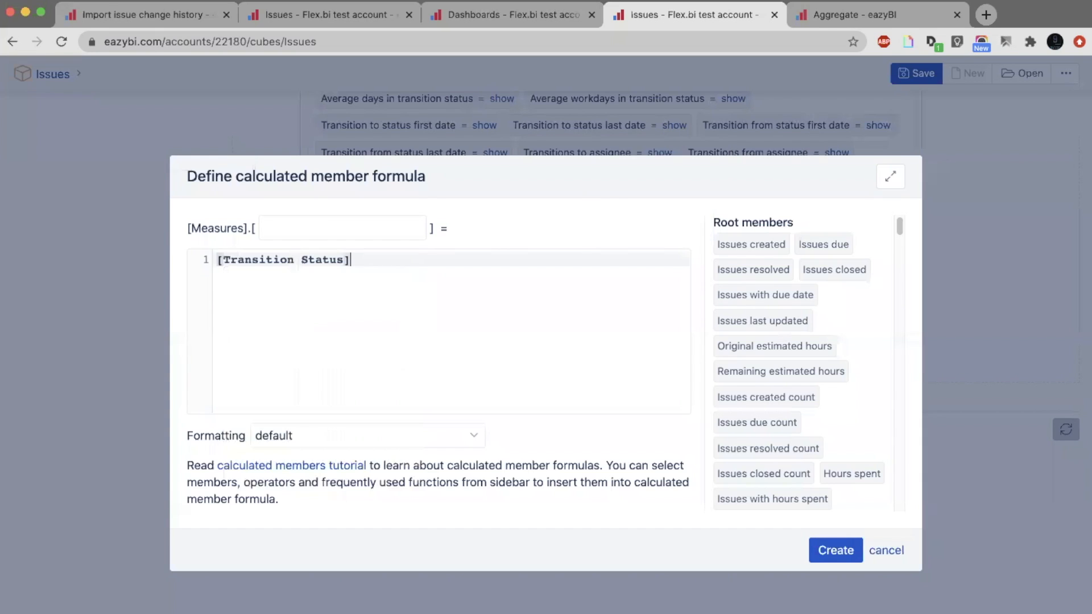
{"action": "type", "text": ".Def"}
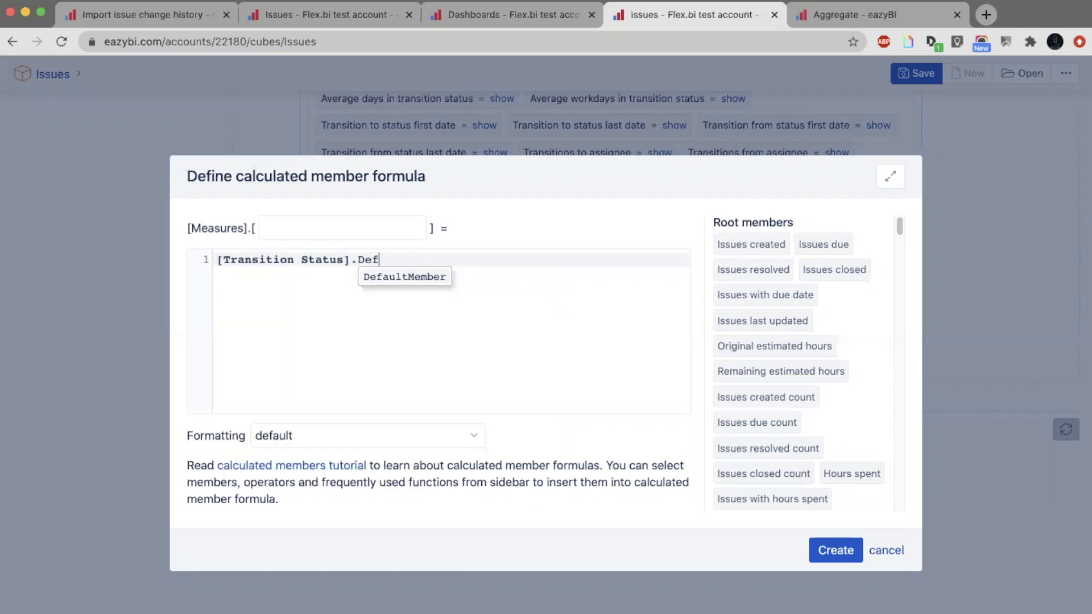
{"action": "key", "text": "Return"}
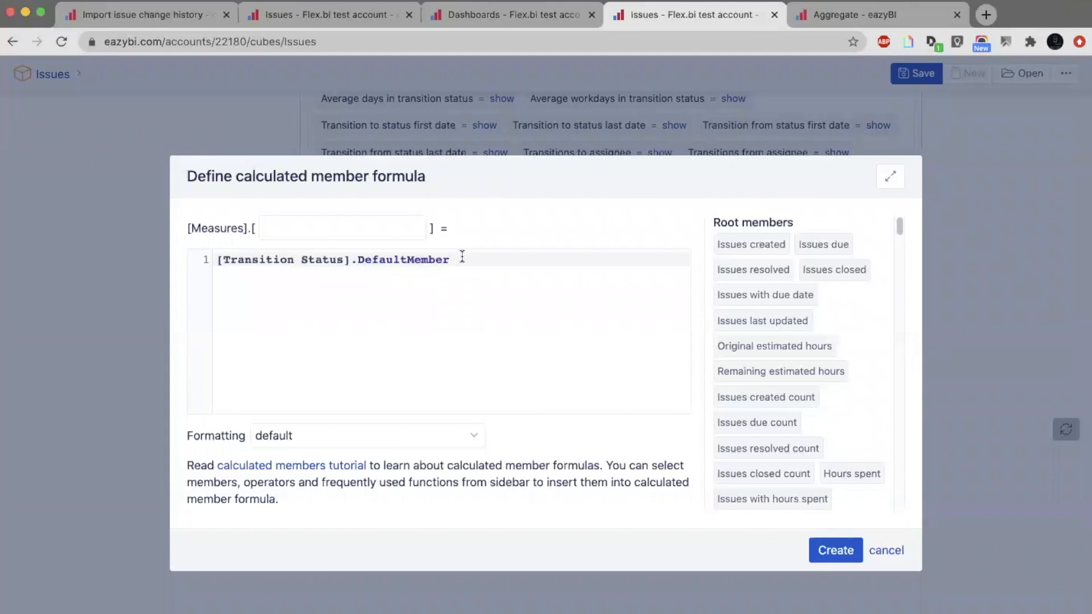
Turn the formula into a parenthesised tuple that combines the default transition status member with [Measures].[Days in transition status].
{"action": "key", "text": "super+Left"}
{"action": "type", "text": "("}
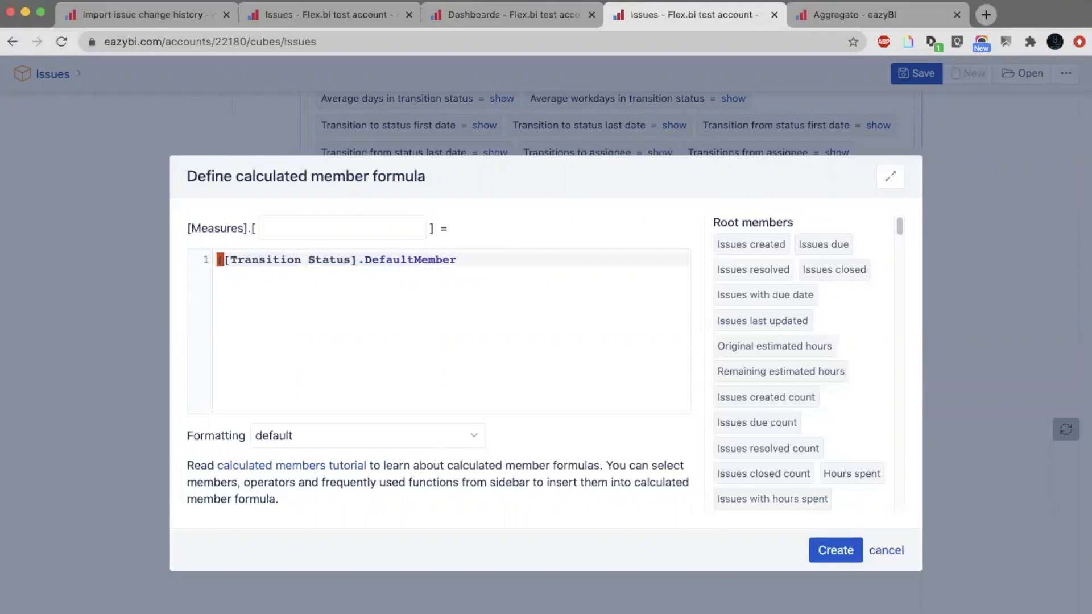
{"action": "key", "text": "super+Right"}
{"action": "type", "text": ","}
{"action": "key", "text": "Return"}
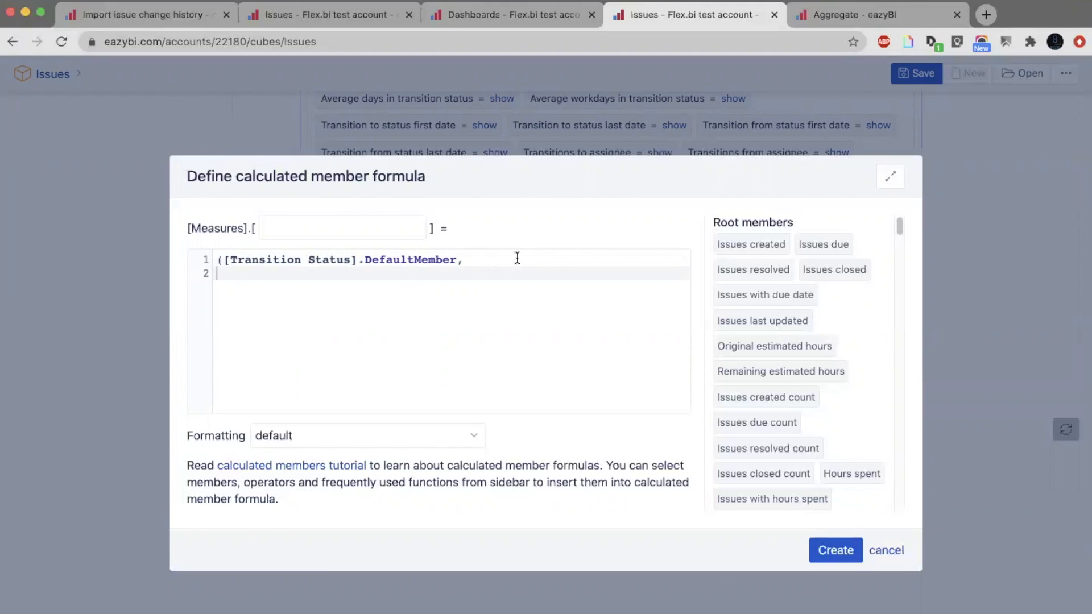
{"action": "key", "text": "super+f"}
{"action": "type", "text": "days"}
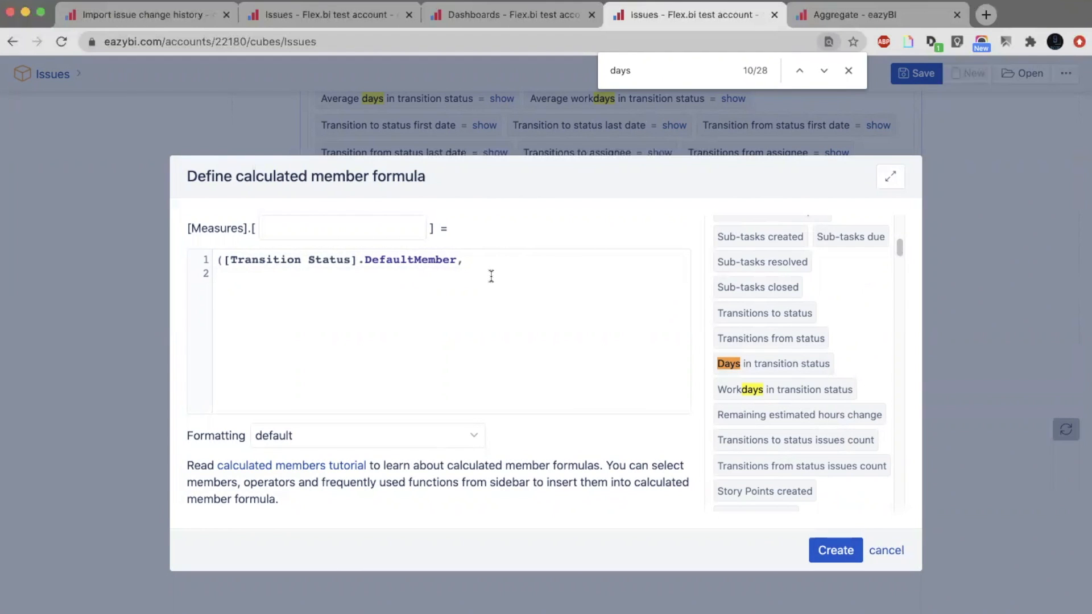
{"action": "left_click", "coordinate": [731, 364]}
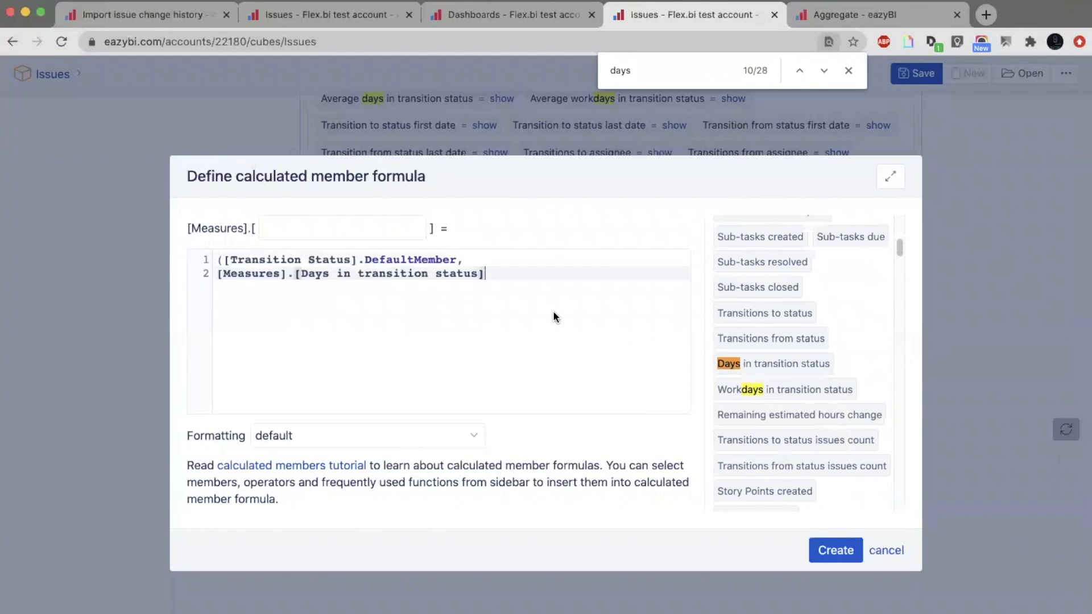
{"action": "type", "text": ")"}
Name the measure "Total days in all statuses" and create it.
{"action": "left_click", "coordinate": [356, 227]}
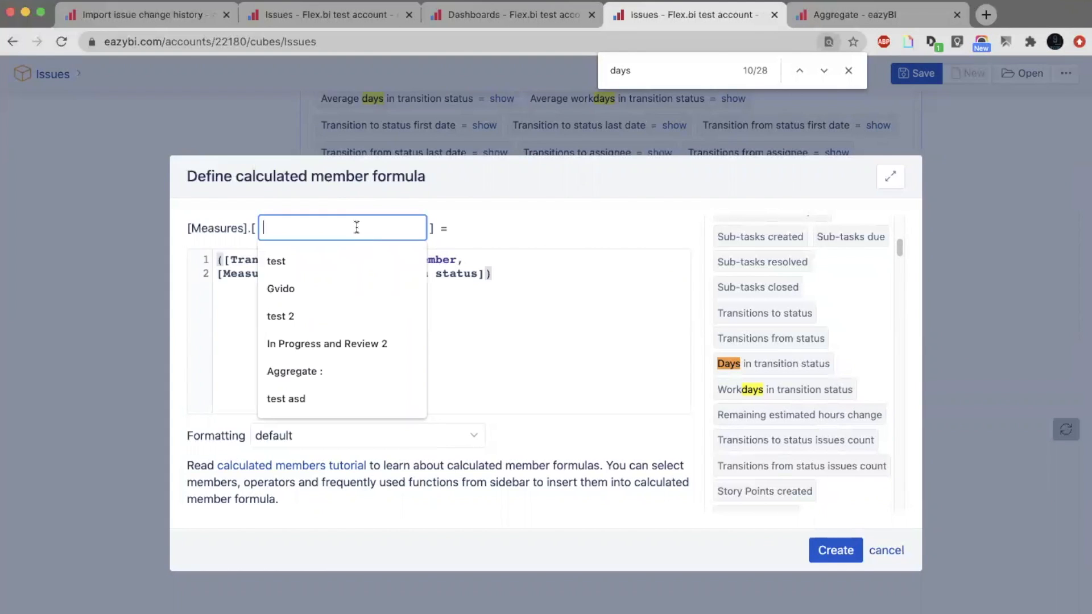
{"action": "type", "text": "T"}
{"action": "key", "text": "BackSpace"}
{"action": "type", "text": "Day"}
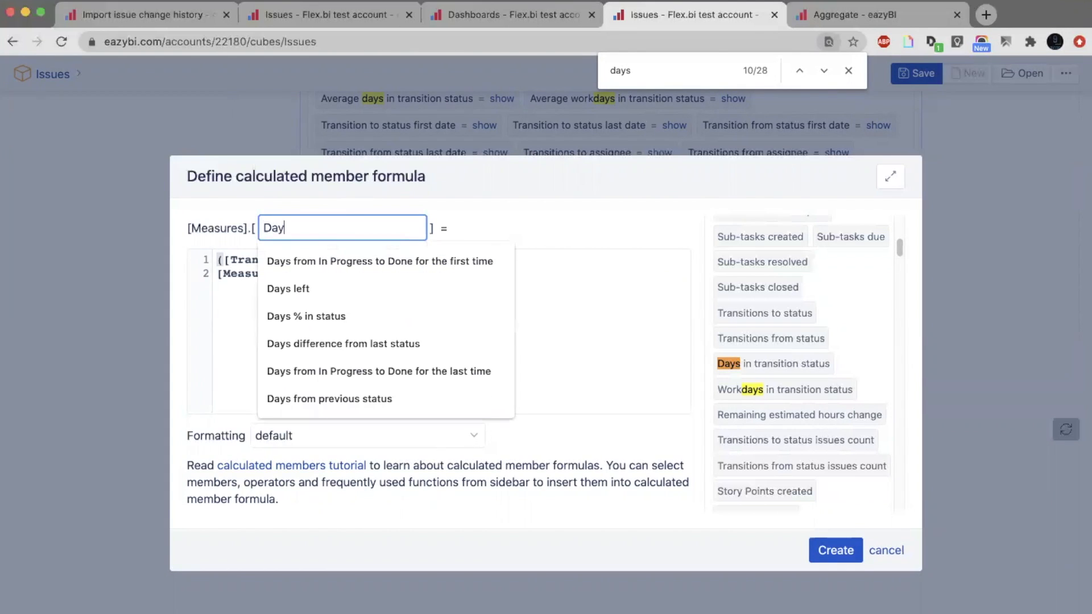
{"action": "type", "text": "s in all statuses"}
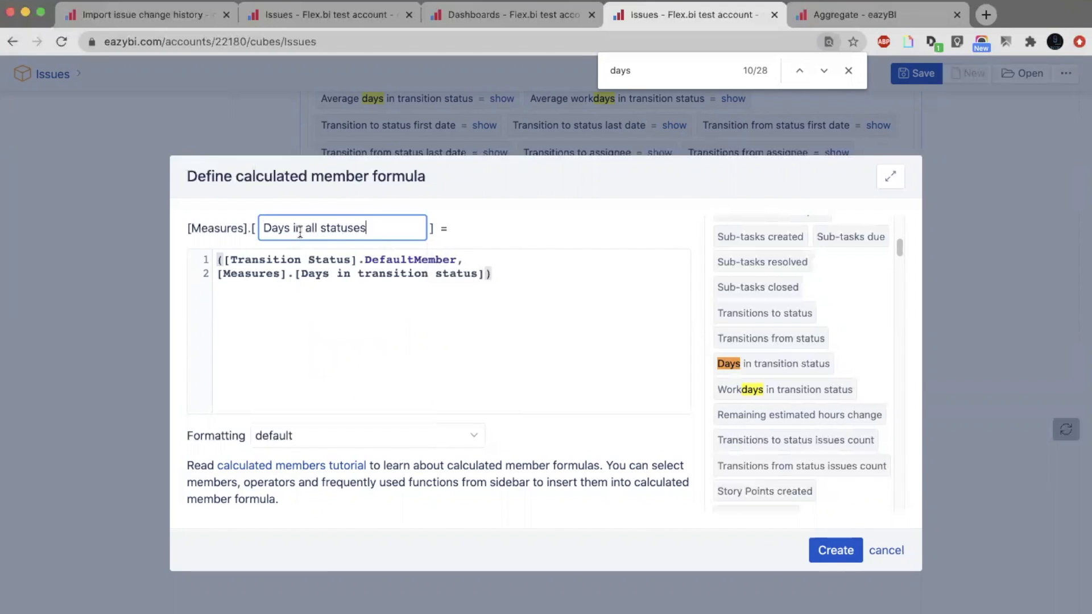
{"action": "left_click", "coordinate": [263, 229]}
{"action": "type", "text": "Total"}
{"action": "key", "text": "Delete"}
{"action": "type", "text": "d"}
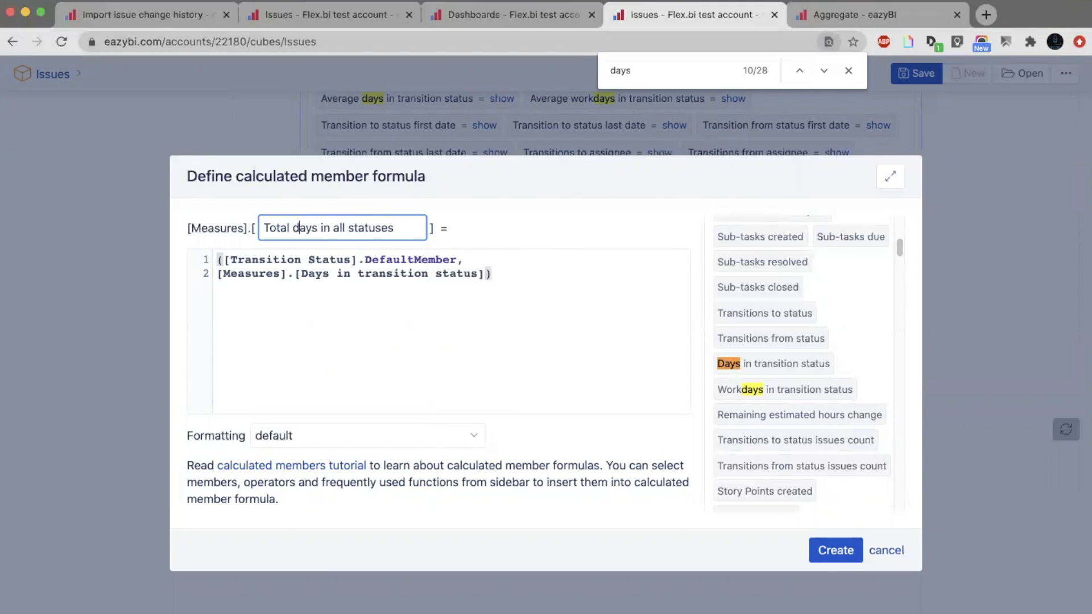
{"action": "left_click", "coordinate": [830, 558]}
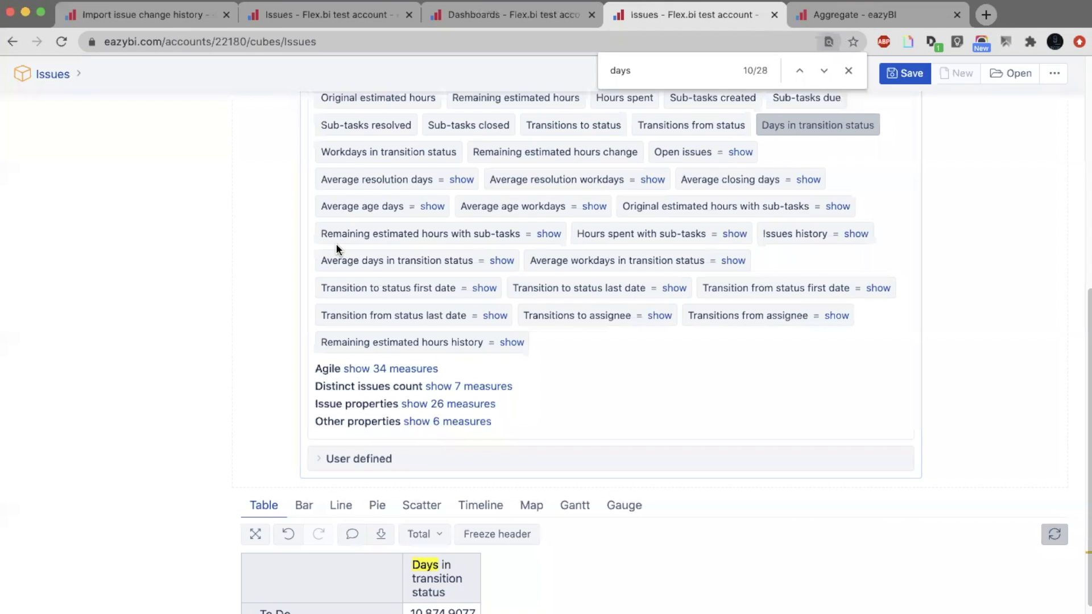
Review the formula of the user-defined measure Total days in all statuses without changing it, and add the measure to the report.
{"action": "left_click", "coordinate": [537, 459]}
{"action": "scroll", "coordinate": [537, 460], "scroll_direction": "down", "scroll_amount": 7}
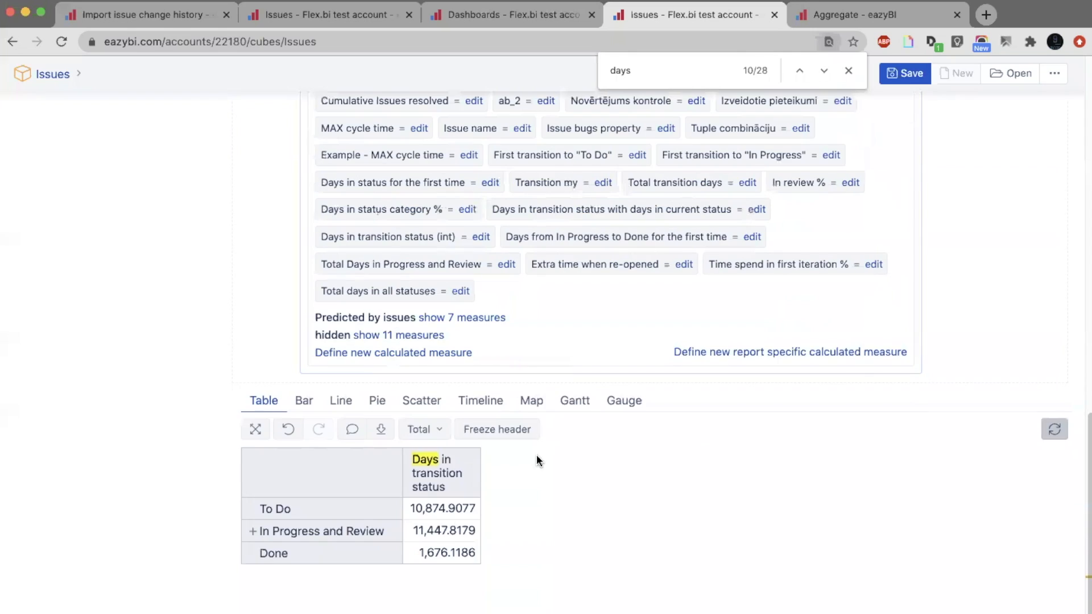
{"action": "left_click", "coordinate": [460, 291]}
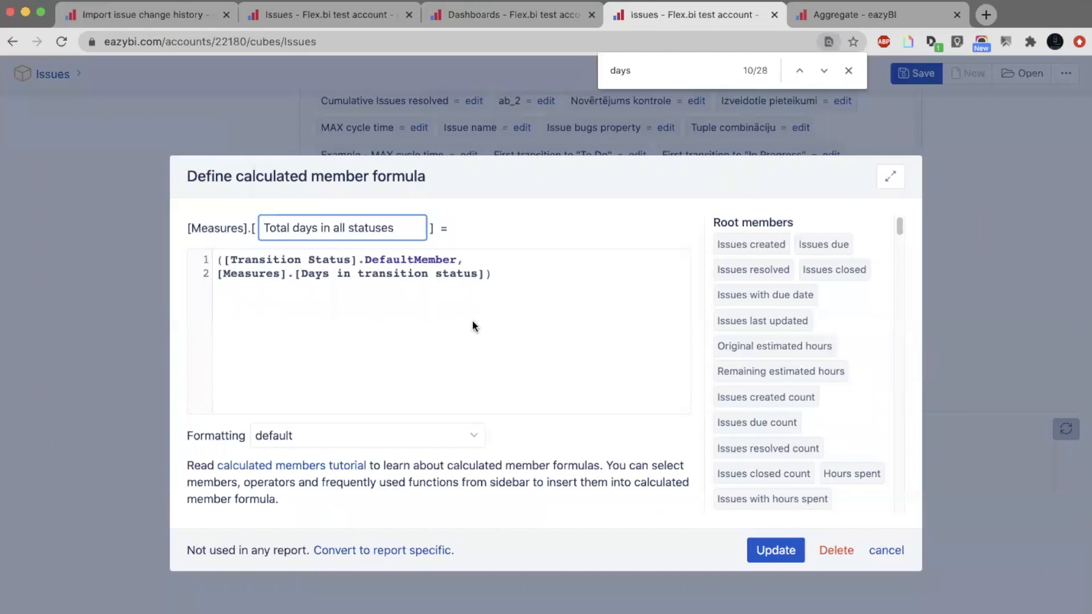
{"action": "left_click", "coordinate": [894, 558]}
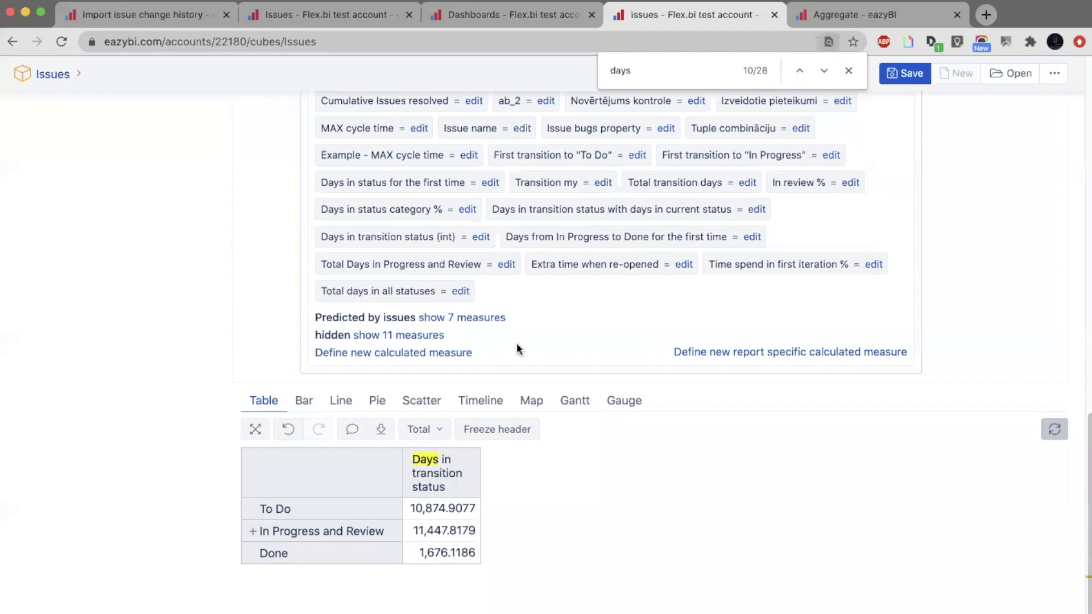
{"action": "left_click", "coordinate": [398, 292]}
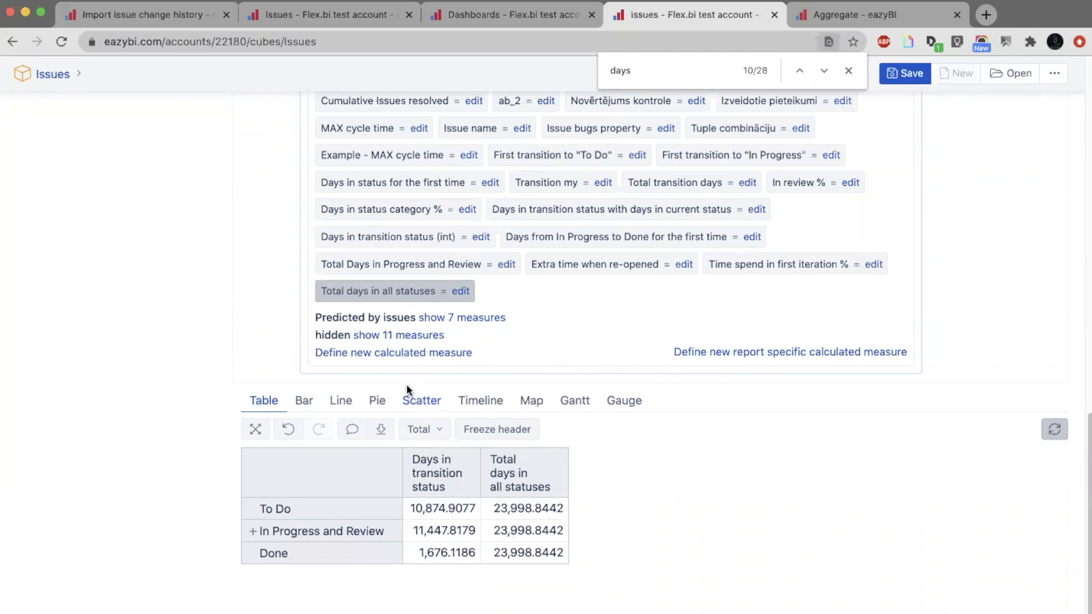
Start another calculated measure whose formula divides [Measures].[Days in transition status] by [Measures].[Total days in all statuses].
{"action": "left_click", "coordinate": [448, 357]}
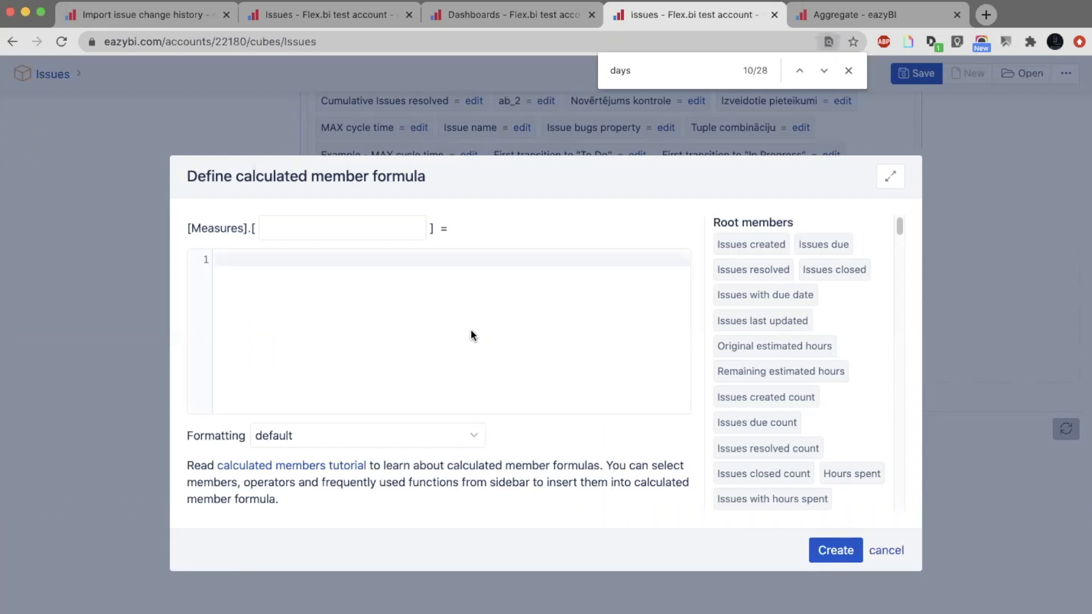
{"action": "key", "text": "super+f"}
{"action": "type", "text": "days"}
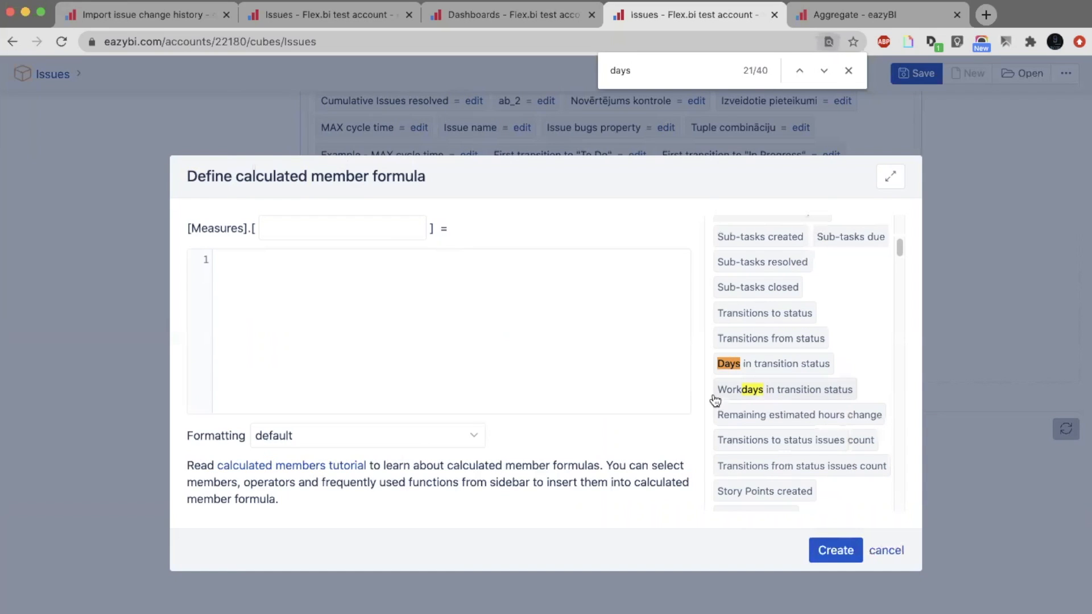
{"action": "left_click", "coordinate": [739, 364]}
{"action": "key", "text": "Return"}
{"action": "type", "text": "/"}
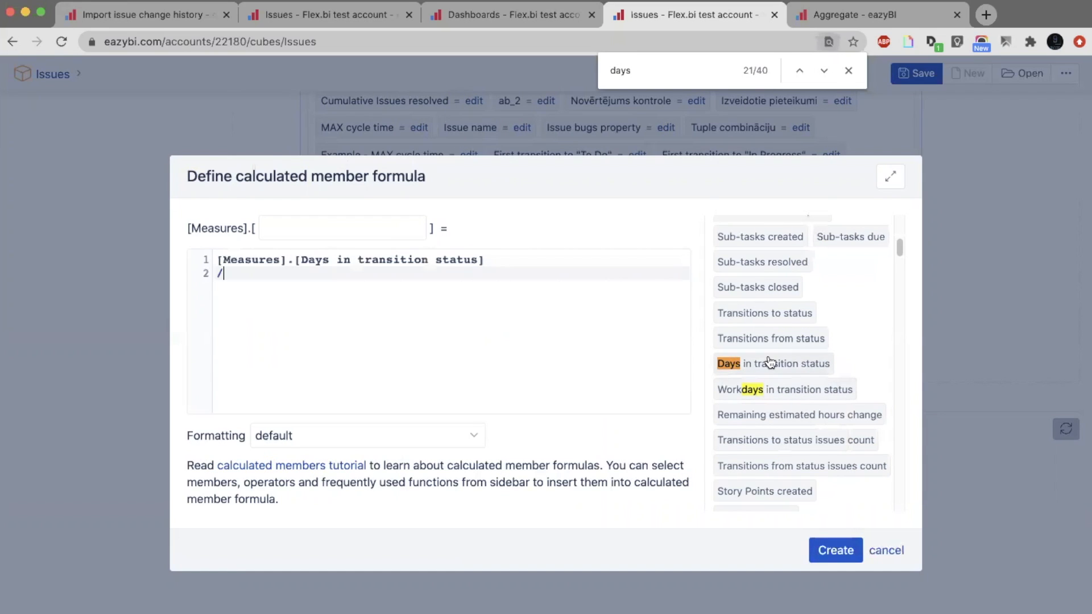
{"action": "scroll", "coordinate": [776, 361], "scroll_direction": "down", "scroll_amount": 2}
{"action": "left_click_drag", "start_coordinate": [896, 253], "coordinate": [882, 434]}
{"action": "left_click_drag", "start_coordinate": [897, 366], "coordinate": [894, 489]}
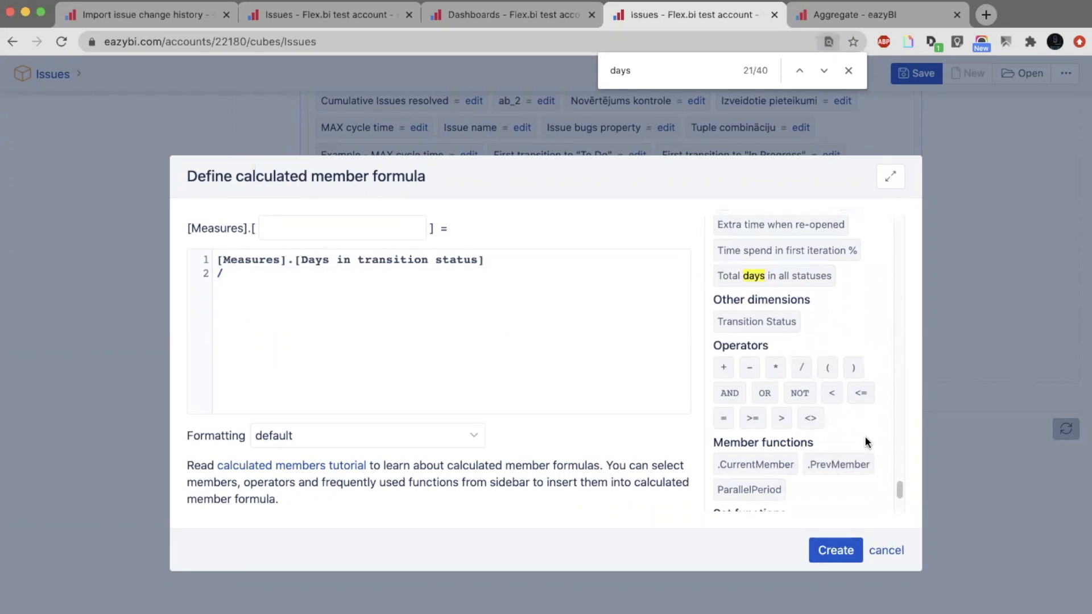
{"action": "left_click", "coordinate": [798, 278]}
Name the division measure "Days in transition statuses %" and create it.
{"action": "left_click", "coordinate": [323, 230]}
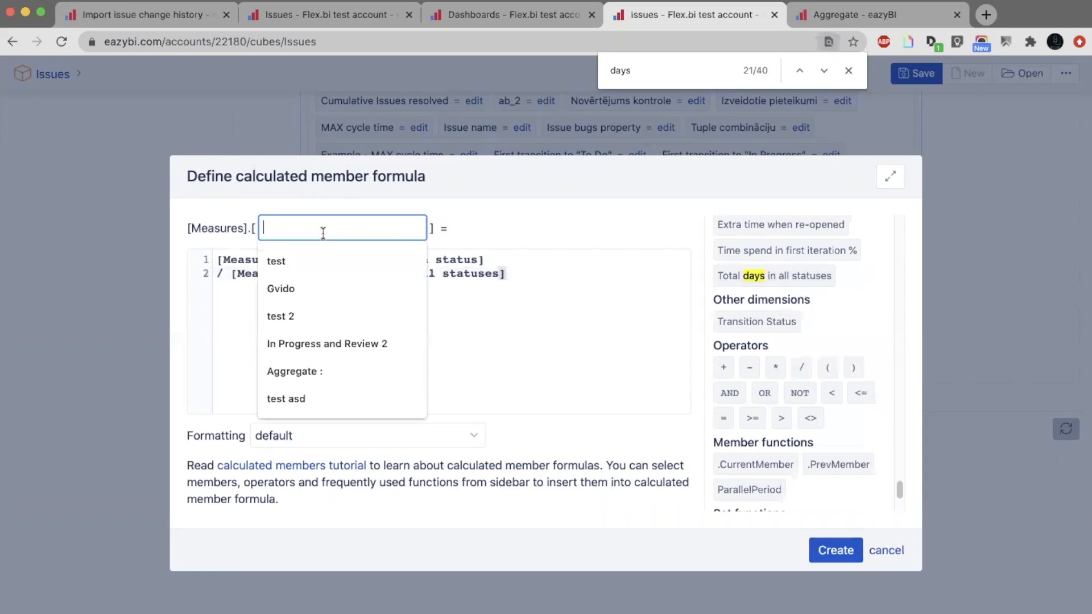
{"action": "type", "text": "Days"}
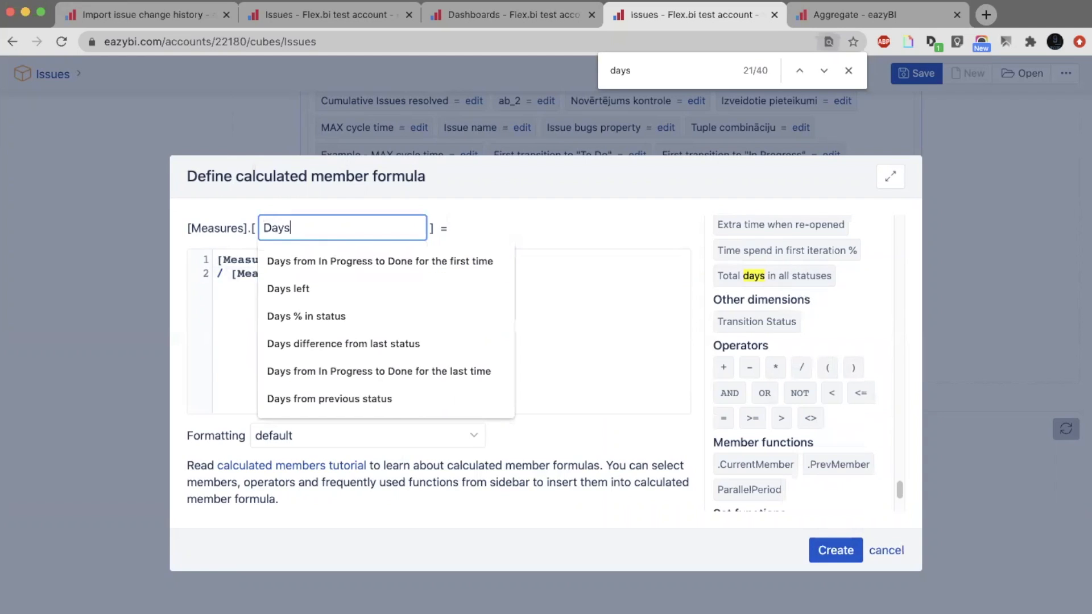
{"action": "type", "text": " in transition status"}
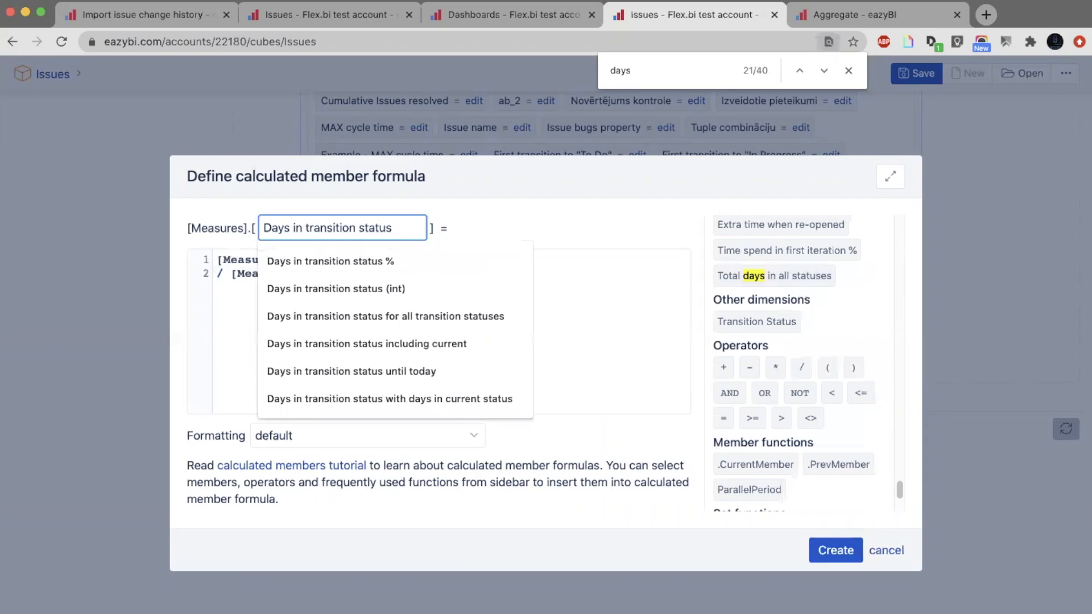
{"action": "type", "text": "es %"}
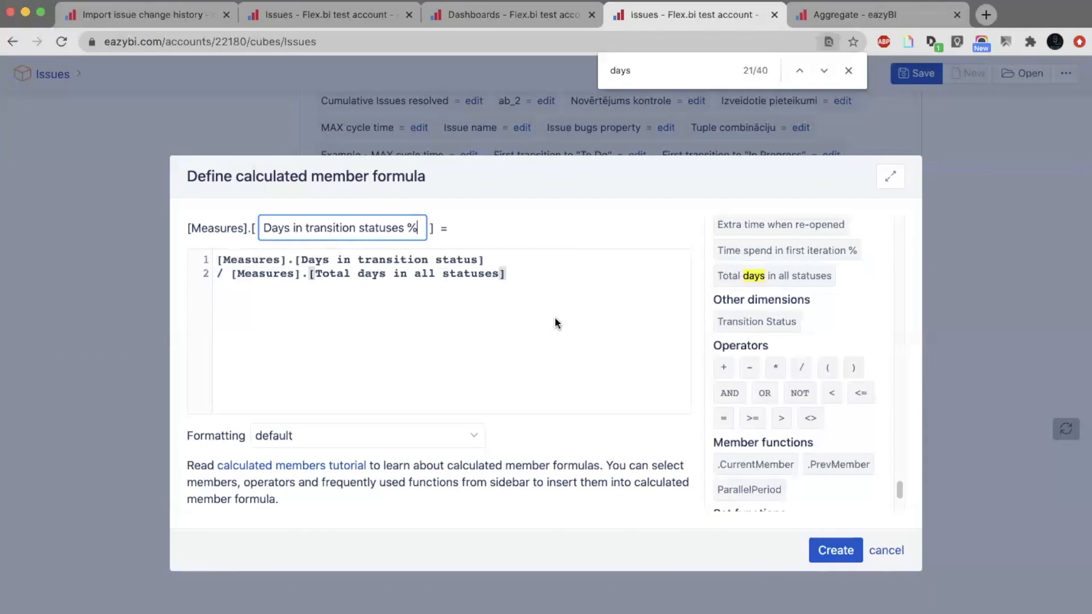
{"action": "left_click_drag", "start_coordinate": [562, 276], "coordinate": [233, 276]}
{"action": "left_click", "coordinate": [232, 277]}
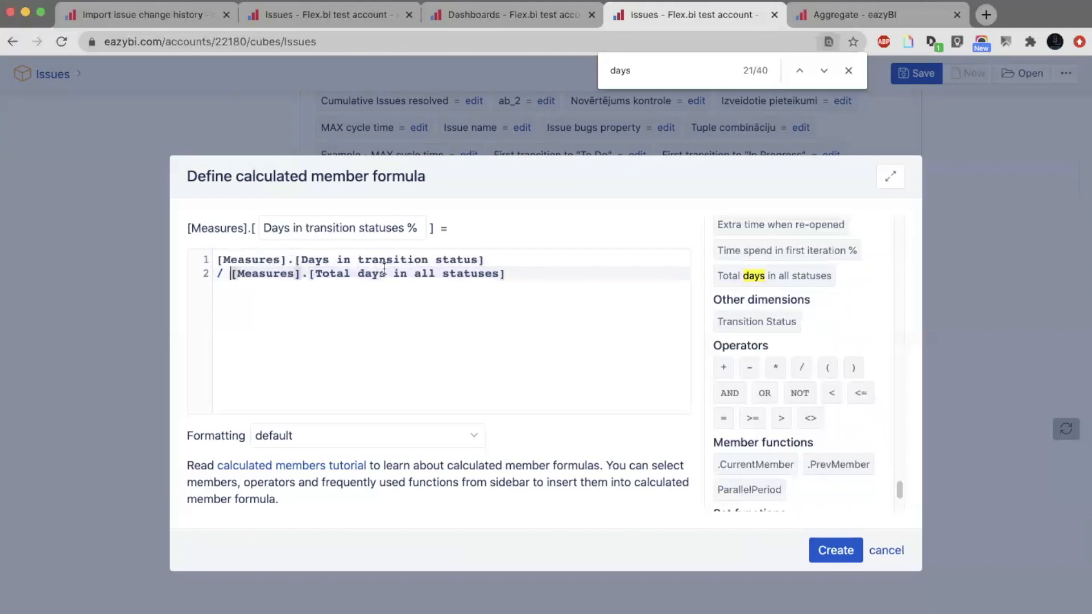
{"action": "left_click", "coordinate": [827, 549]}
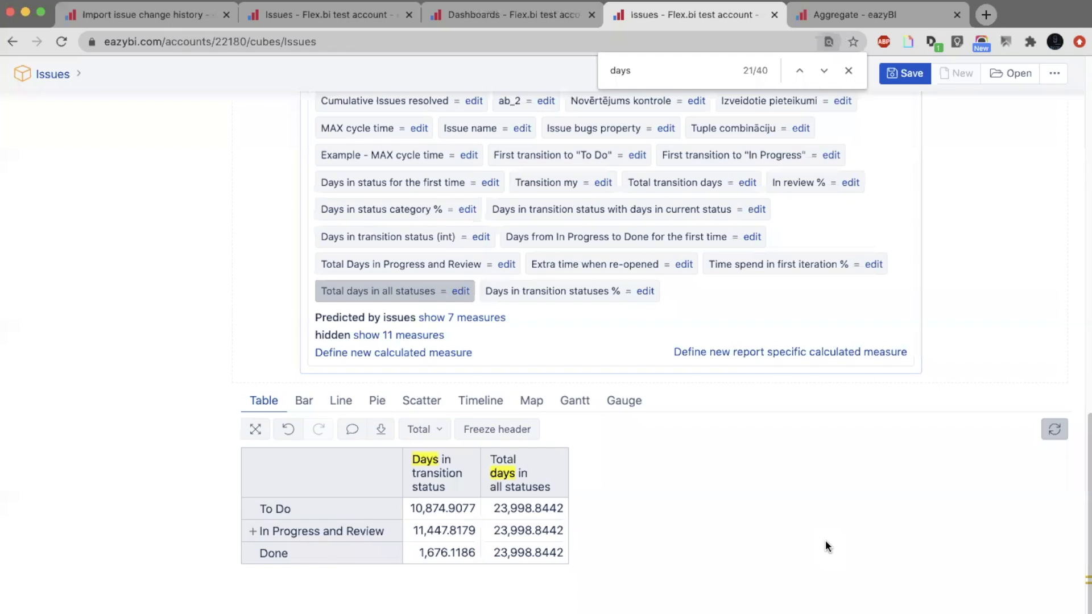
Add Days in transition statuses % to the report and set its formatting to ##% Integer percentage.
{"action": "left_click", "coordinate": [516, 288]}
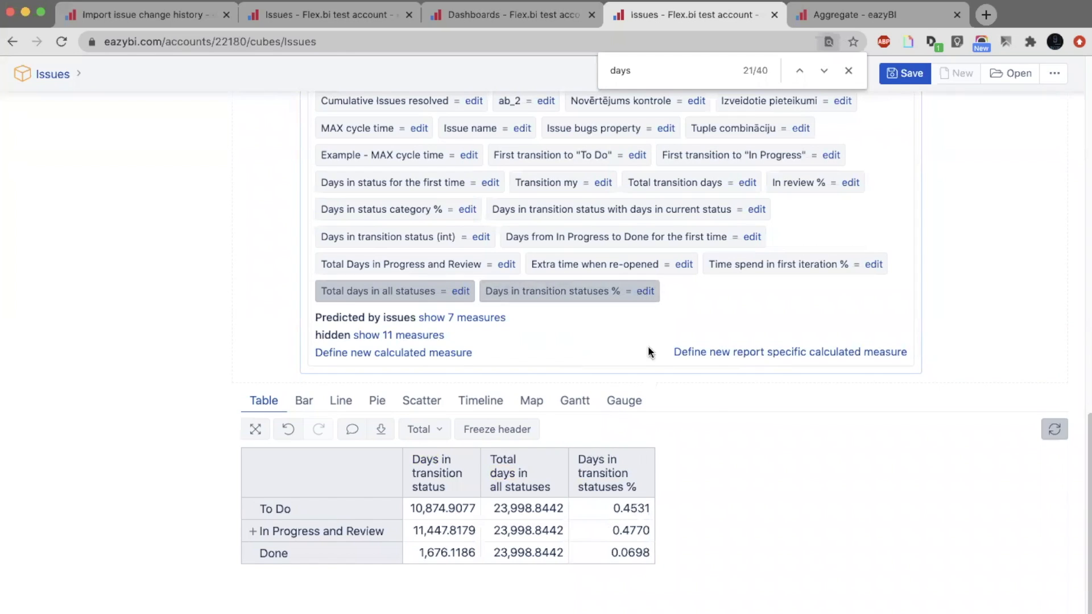
{"action": "left_click", "coordinate": [646, 292]}
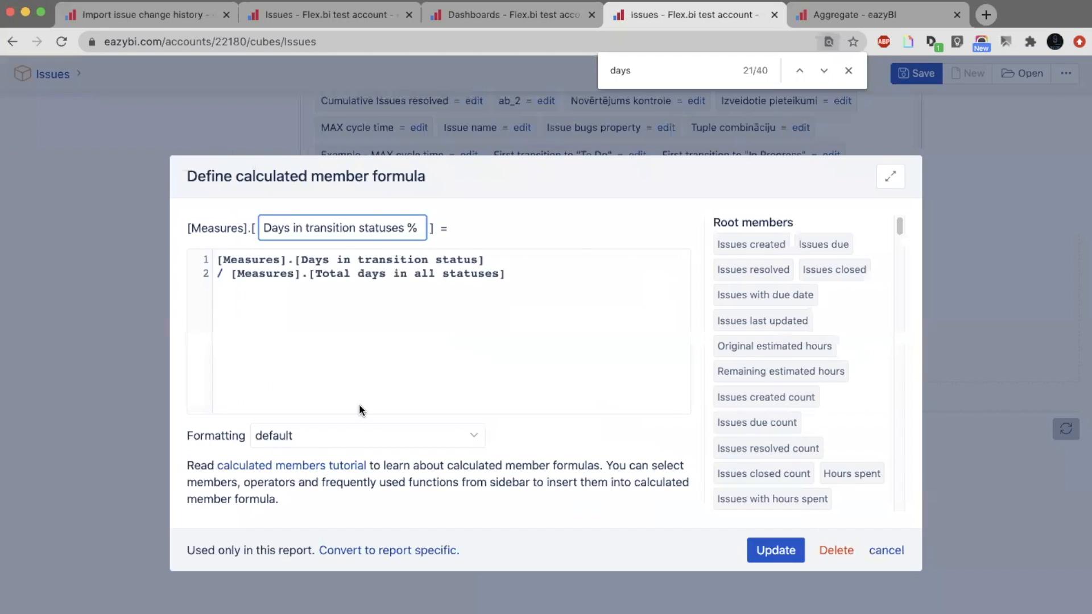
{"action": "left_click", "coordinate": [354, 427]}
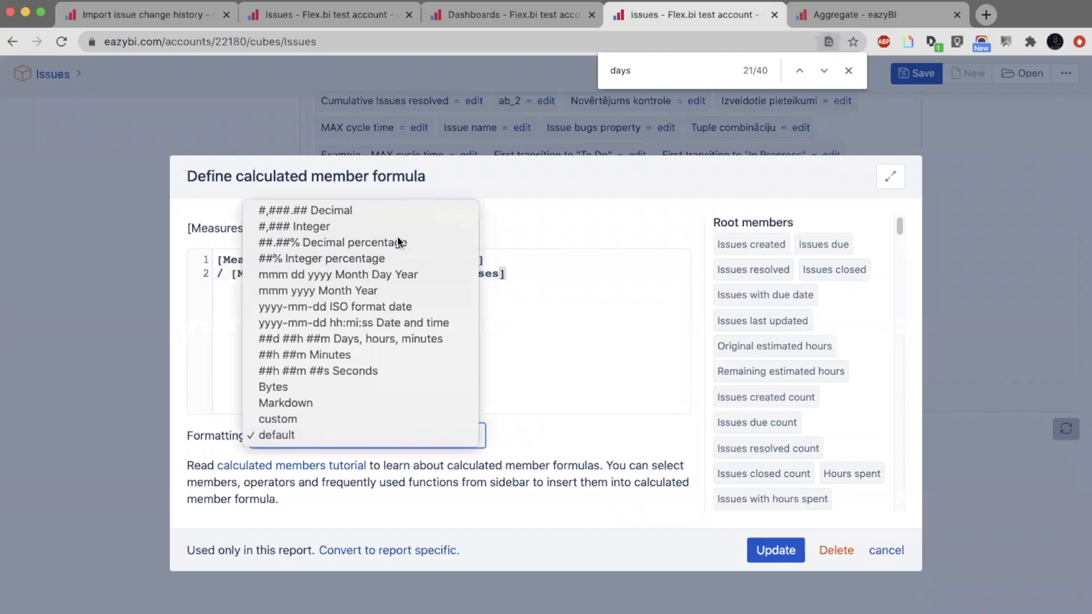
{"action": "left_click", "coordinate": [349, 257]}
{"action": "left_click", "coordinate": [770, 543]}
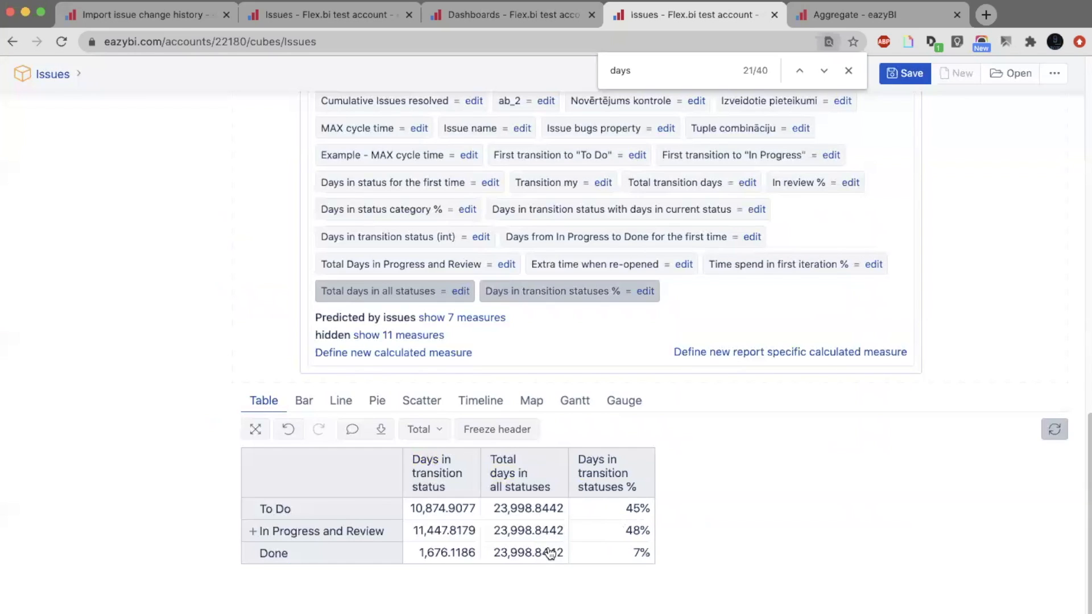
Keep only the Days in transition statuses % measure in the report columns.
{"action": "scroll", "coordinate": [601, 514], "scroll_direction": "up", "scroll_amount": 1}
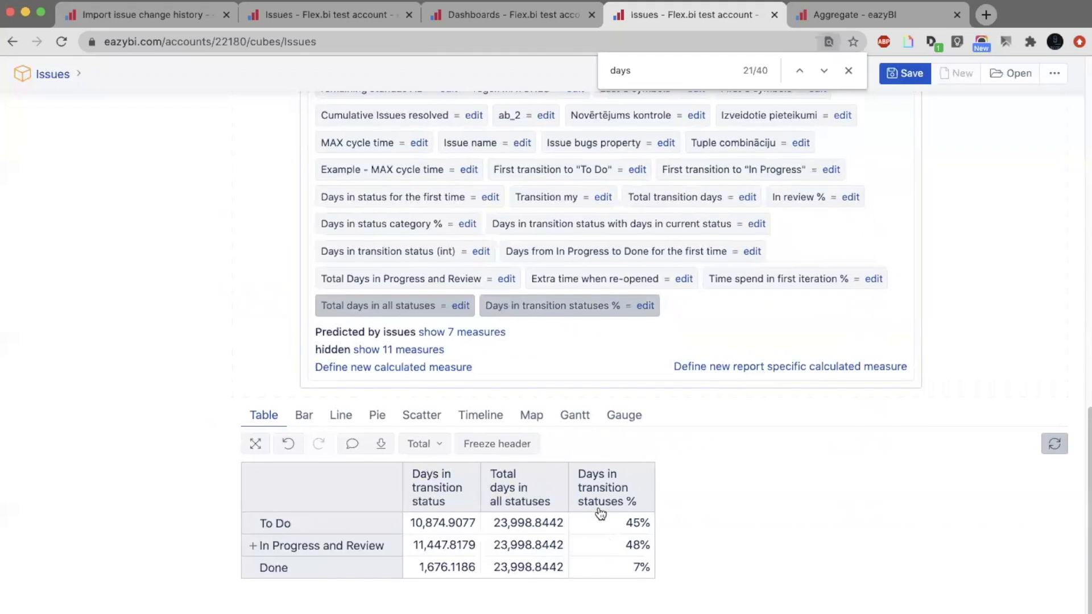
{"action": "left_click", "coordinate": [610, 492]}
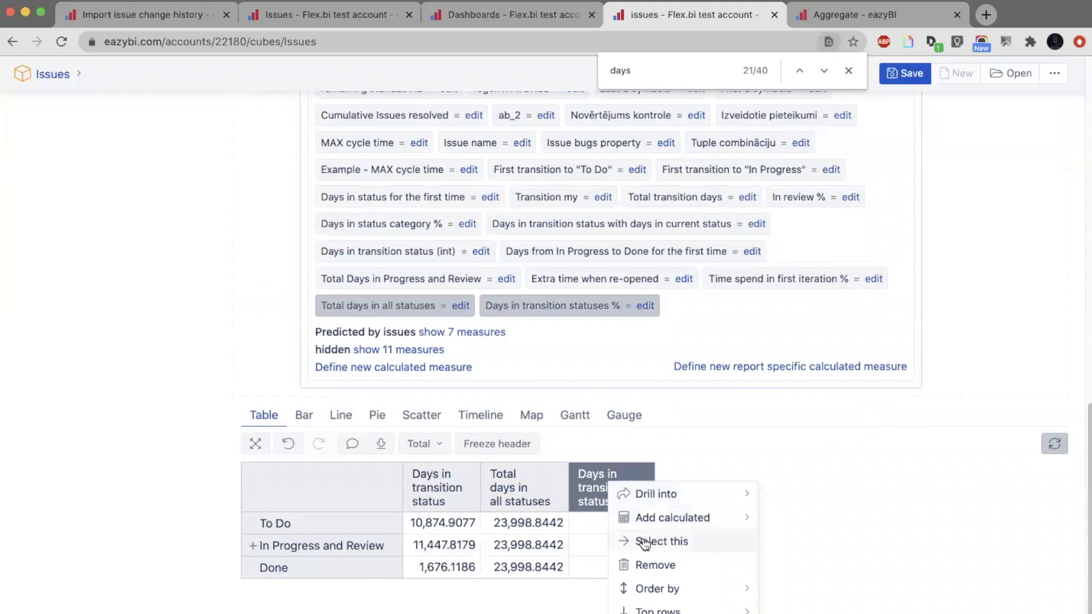
{"action": "left_click", "coordinate": [645, 542]}
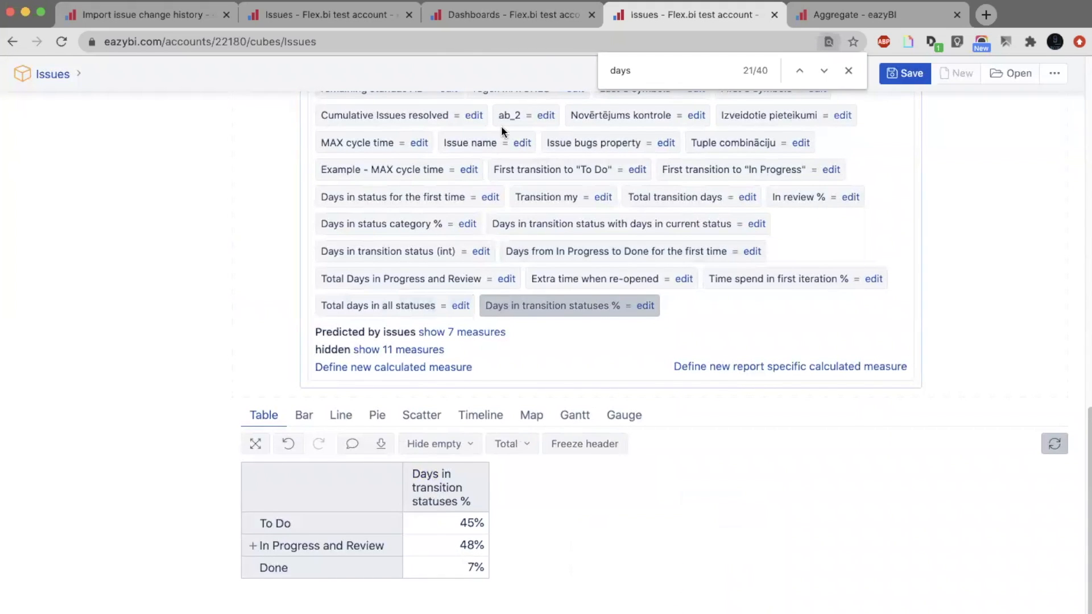
Check the Issue cycle time KPIs dashboard, and add Project to the report rows above Transition Status, showing all Project level members.
{"action": "left_click", "coordinate": [528, 17]}
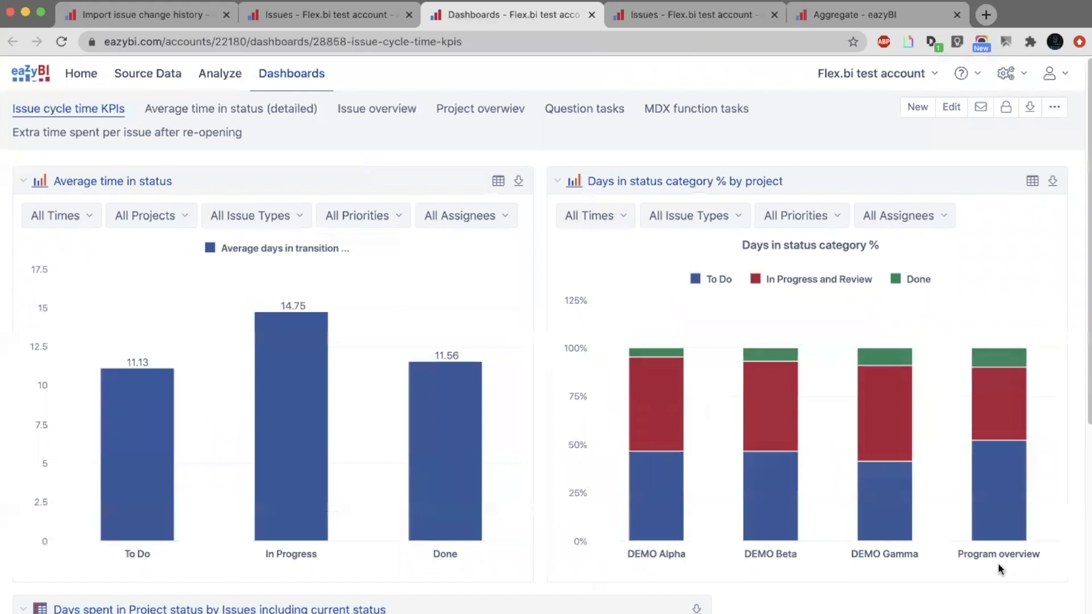
{"action": "left_click", "coordinate": [682, 15]}
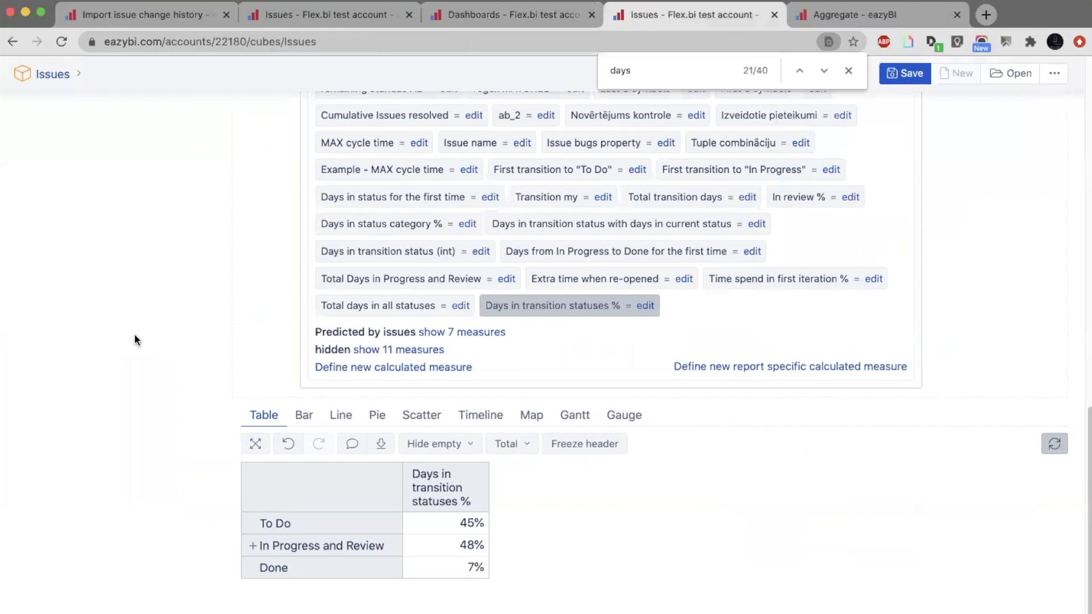
{"action": "scroll", "coordinate": [299, 342], "scroll_direction": "up", "scroll_amount": 5}
{"action": "scroll", "coordinate": [300, 342], "scroll_direction": "up", "scroll_amount": 5}
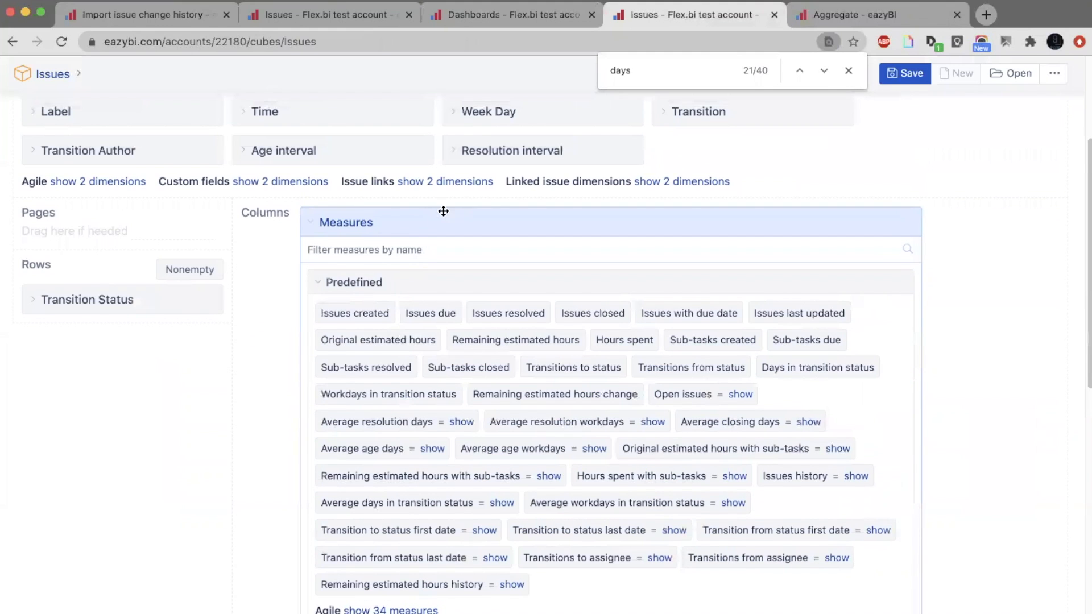
{"action": "left_click", "coordinate": [423, 218]}
{"action": "left_click_drag", "start_coordinate": [119, 120], "coordinate": [116, 421]}
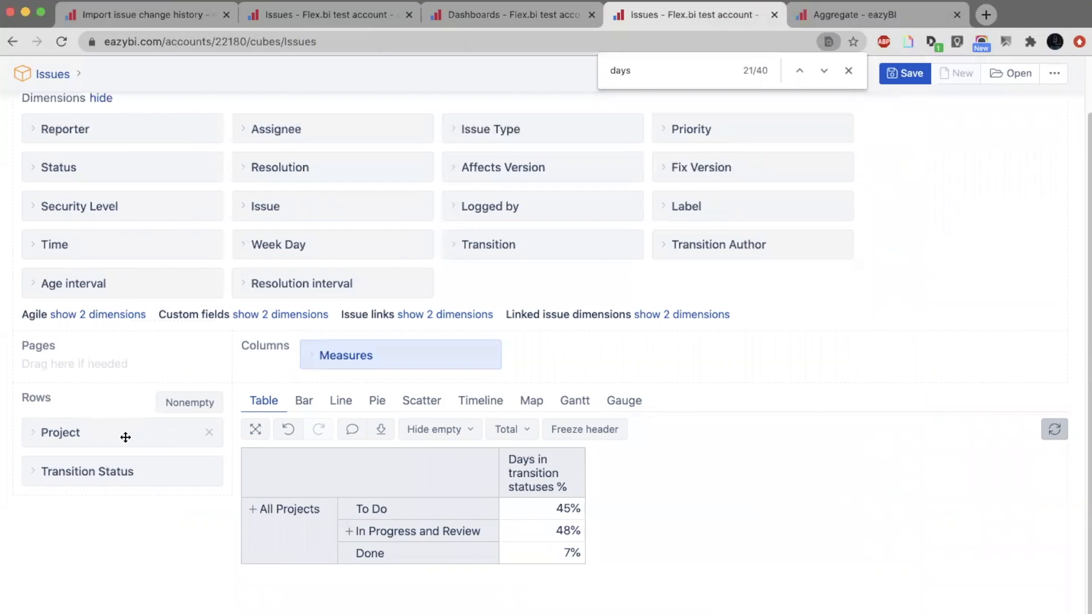
{"action": "left_click", "coordinate": [125, 435]}
{"action": "scroll", "coordinate": [125, 437], "scroll_direction": "down", "scroll_amount": 3}
{"action": "left_click", "coordinate": [120, 439]}
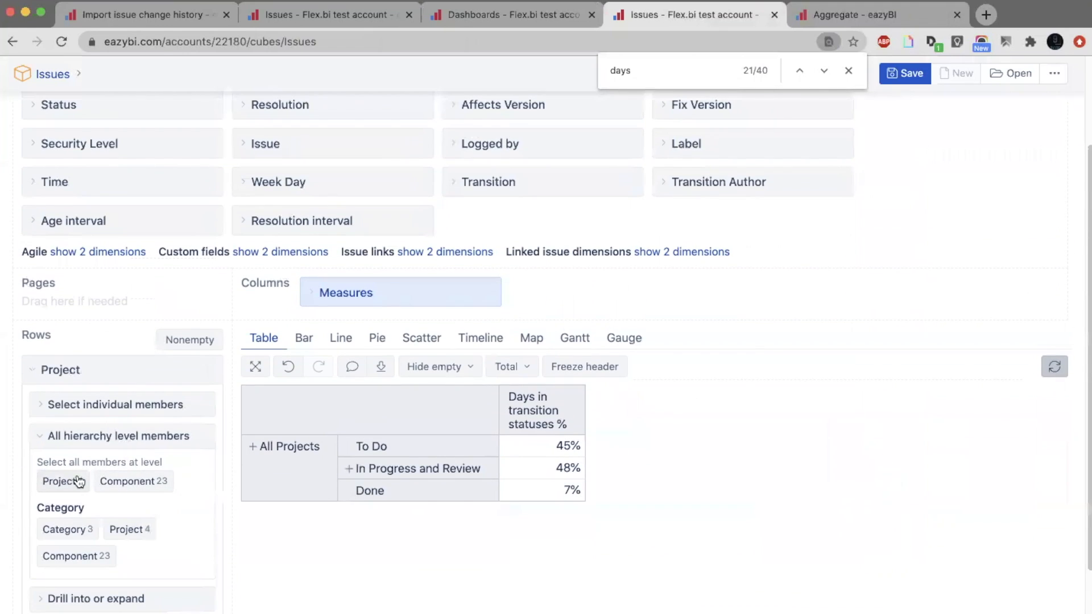
{"action": "left_click", "coordinate": [80, 481]}
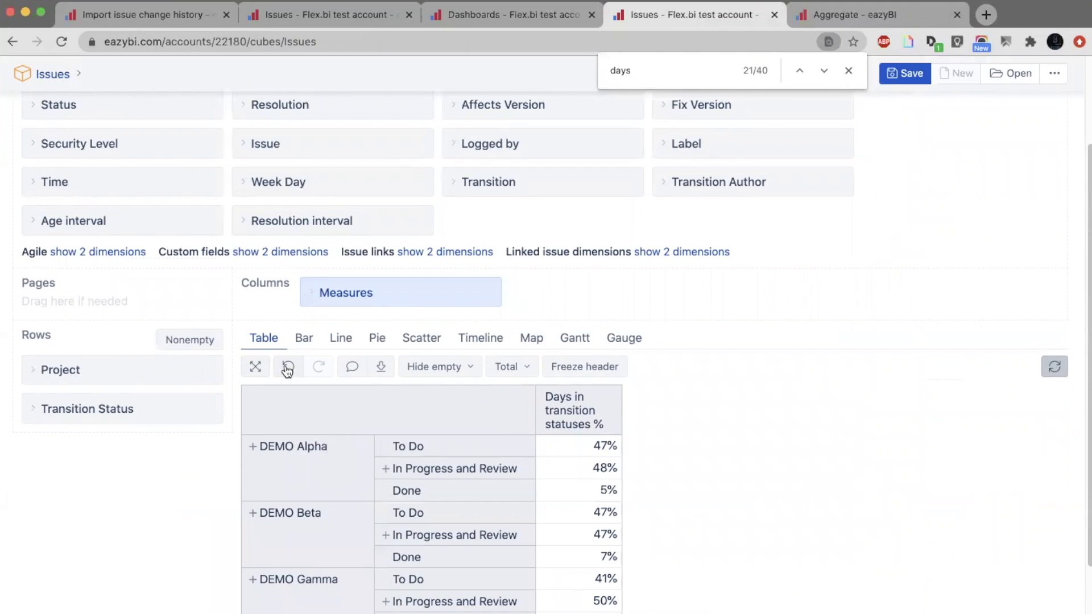
Display the report as a bar chart with vertical bars.
{"action": "left_click", "coordinate": [304, 338]}
{"action": "scroll", "coordinate": [466, 418], "scroll_direction": "down", "scroll_amount": 5}
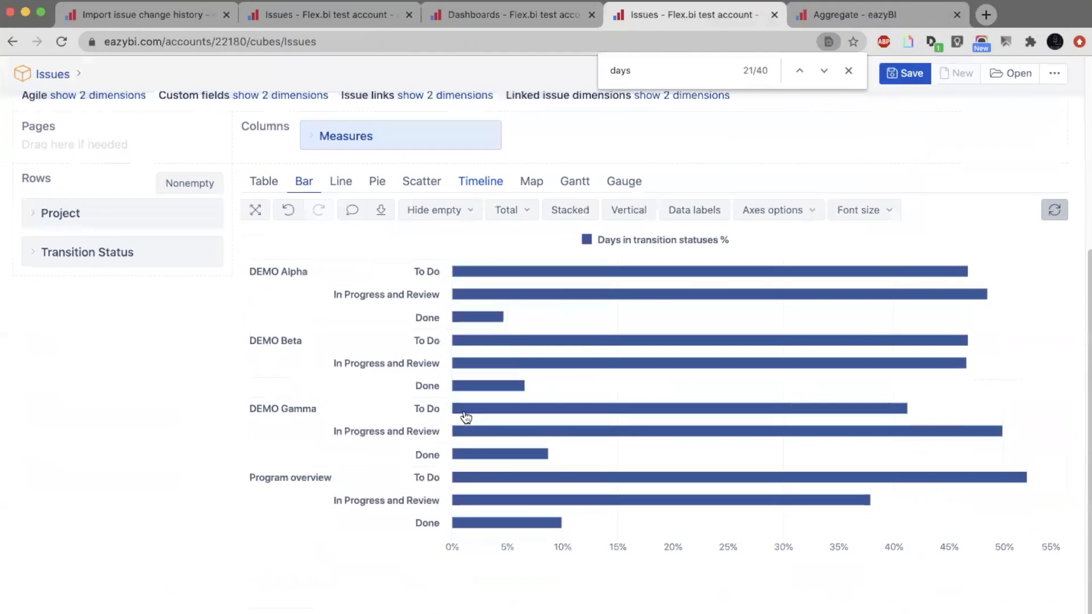
{"action": "left_click", "coordinate": [633, 208]}
{"action": "scroll", "coordinate": [373, 360], "scroll_direction": "up", "scroll_amount": 2}
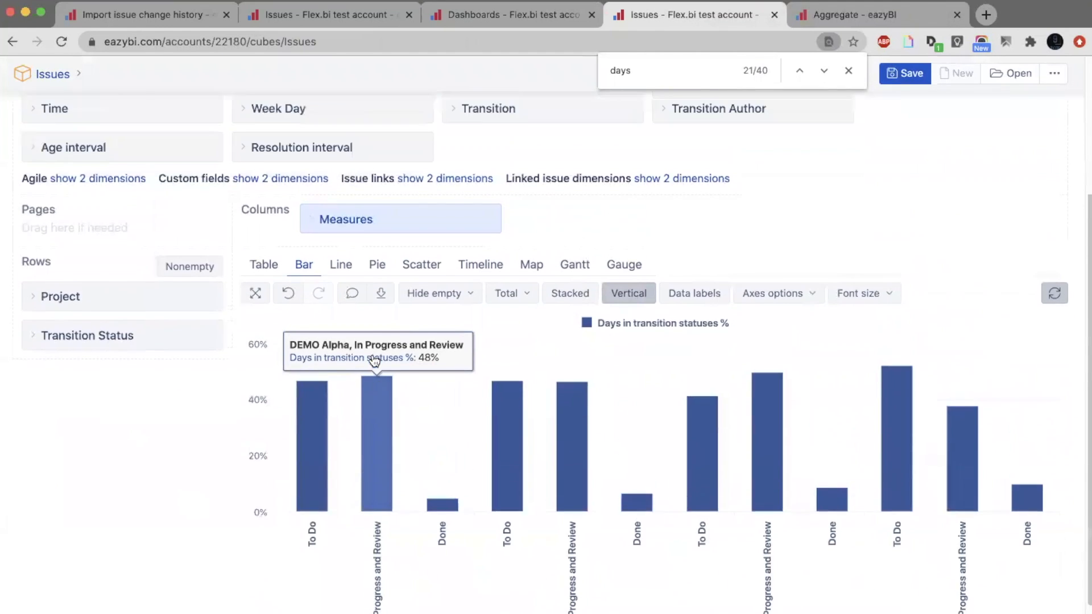
Move the Transition Status dimension from rows to columns and stack the chart's bars for each project.
{"action": "left_click_drag", "start_coordinate": [155, 348], "coordinate": [614, 240]}
{"action": "scroll", "coordinate": [602, 239], "scroll_direction": "down", "scroll_amount": 2}
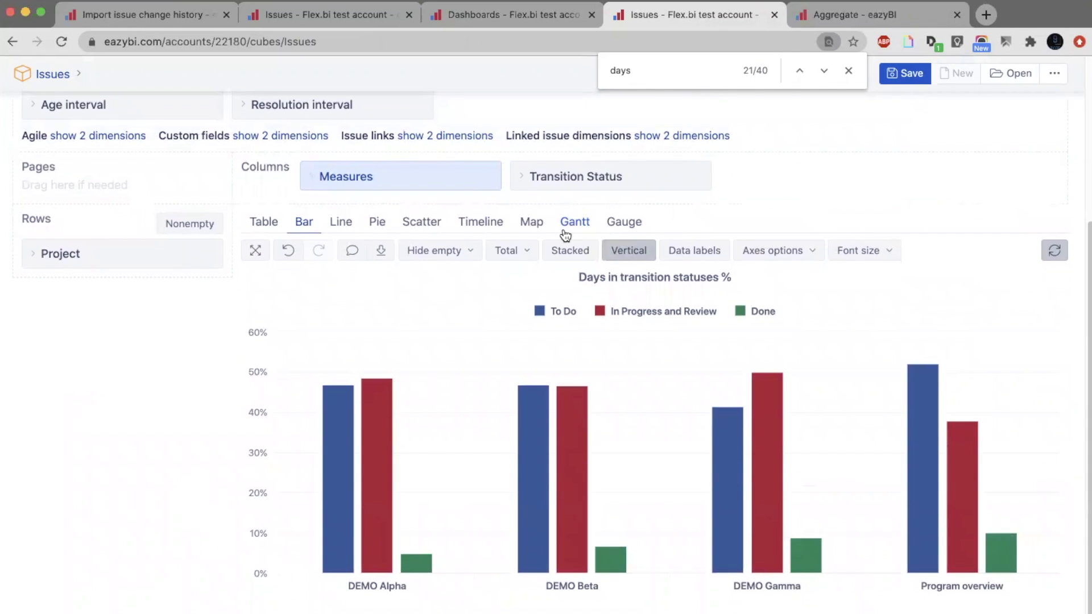
{"action": "left_click", "coordinate": [562, 251]}
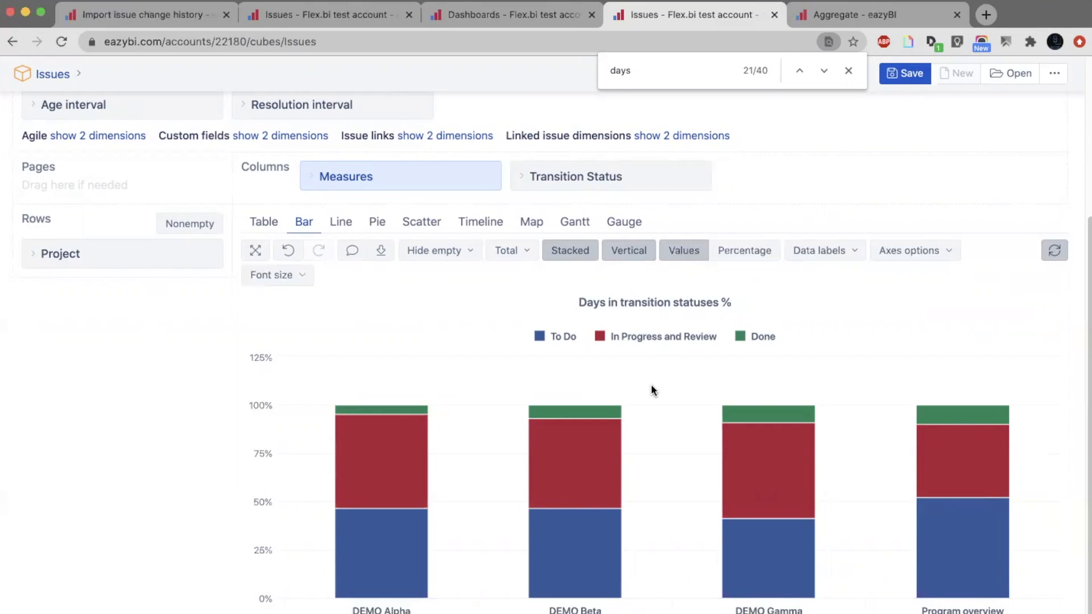
{"action": "mouse_move", "coordinate": [560, 516]}
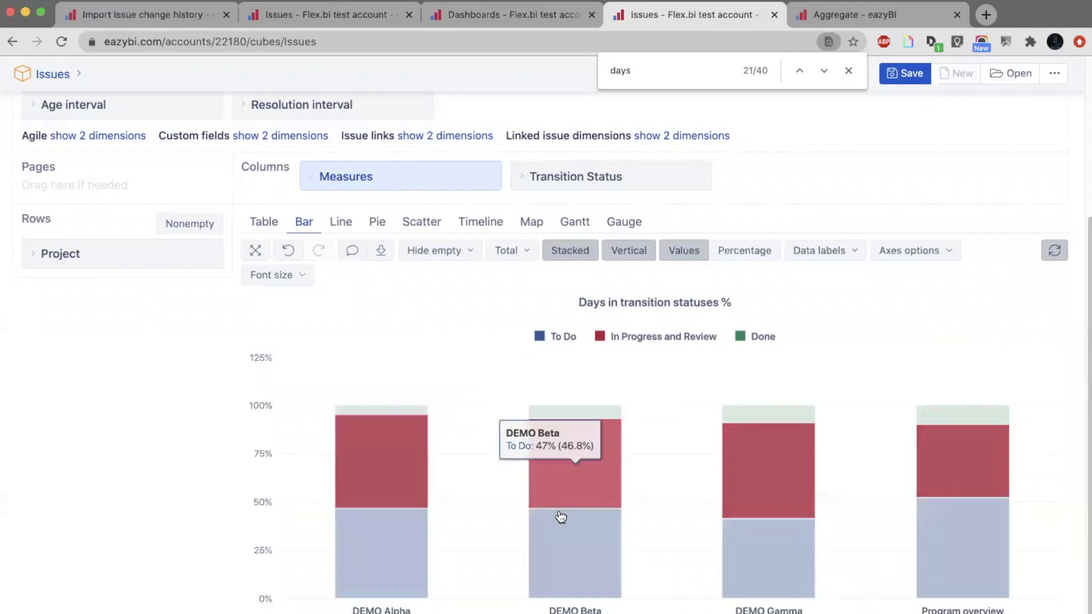
{"action": "mouse_move", "coordinate": [588, 406]}
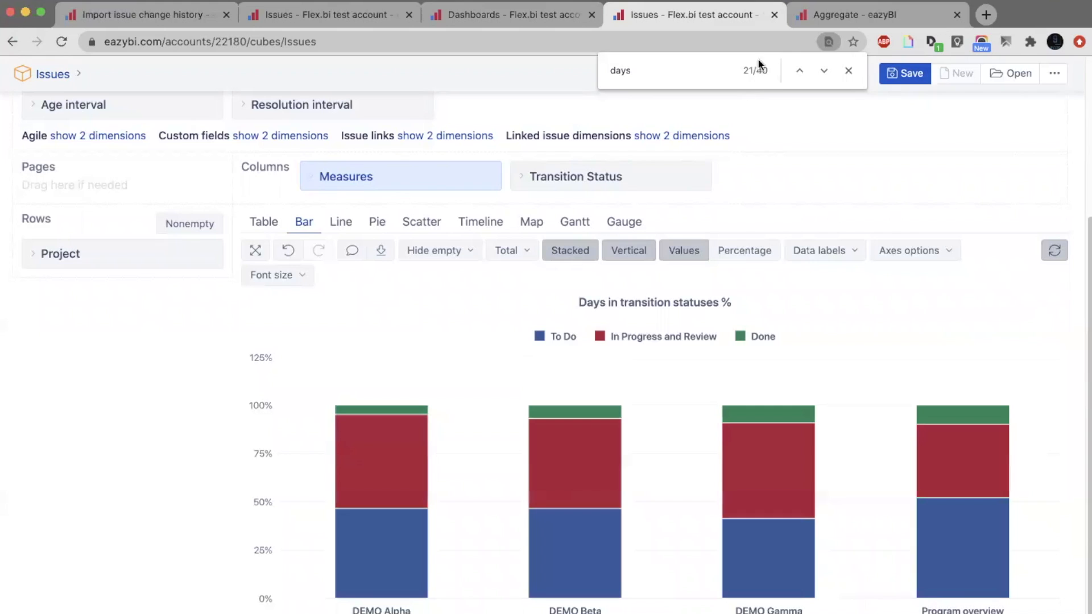
Close the percentage report without saving it, and close the Aggregate documentation page.
{"action": "left_click", "coordinate": [774, 14]}
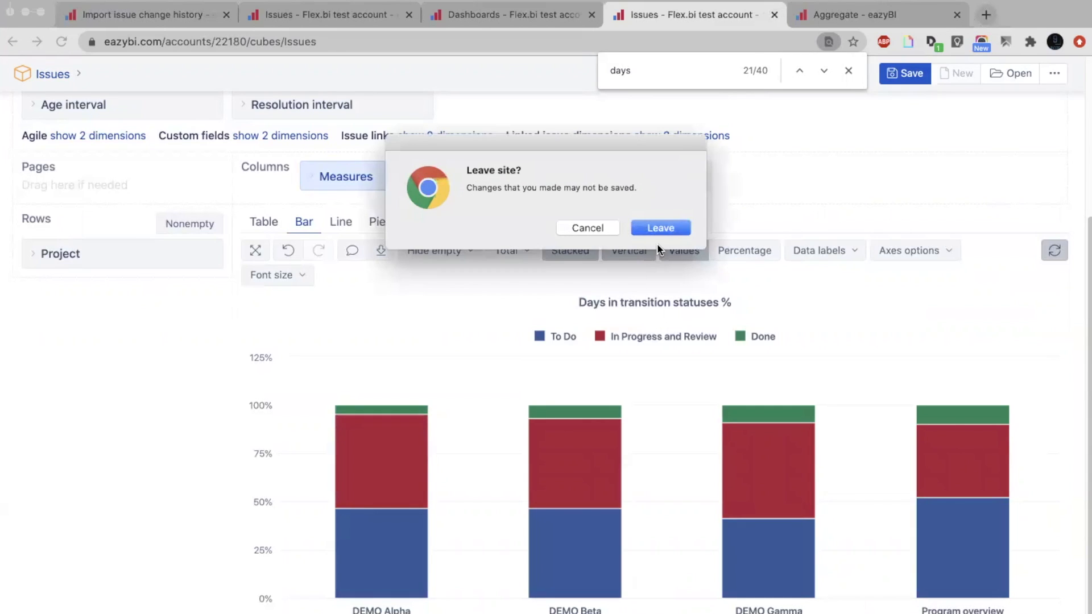
{"action": "left_click", "coordinate": [660, 228]}
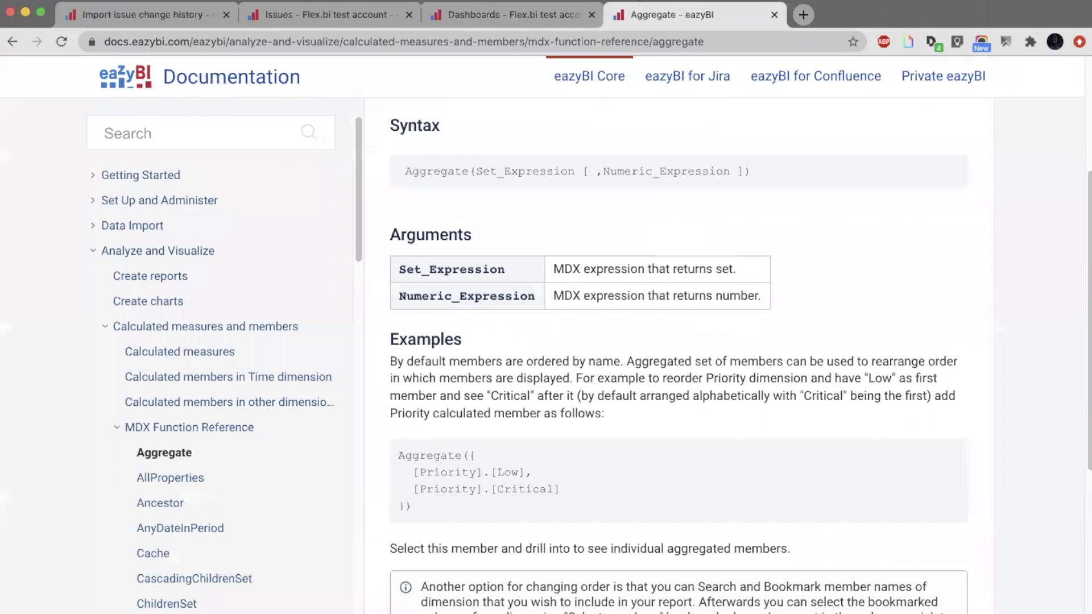
{"action": "left_click", "coordinate": [772, 14]}
Open the dashboard report Days spent in Project status by Issues including current status in its own tab.
{"action": "scroll", "coordinate": [592, 295], "scroll_direction": "down", "scroll_amount": 5}
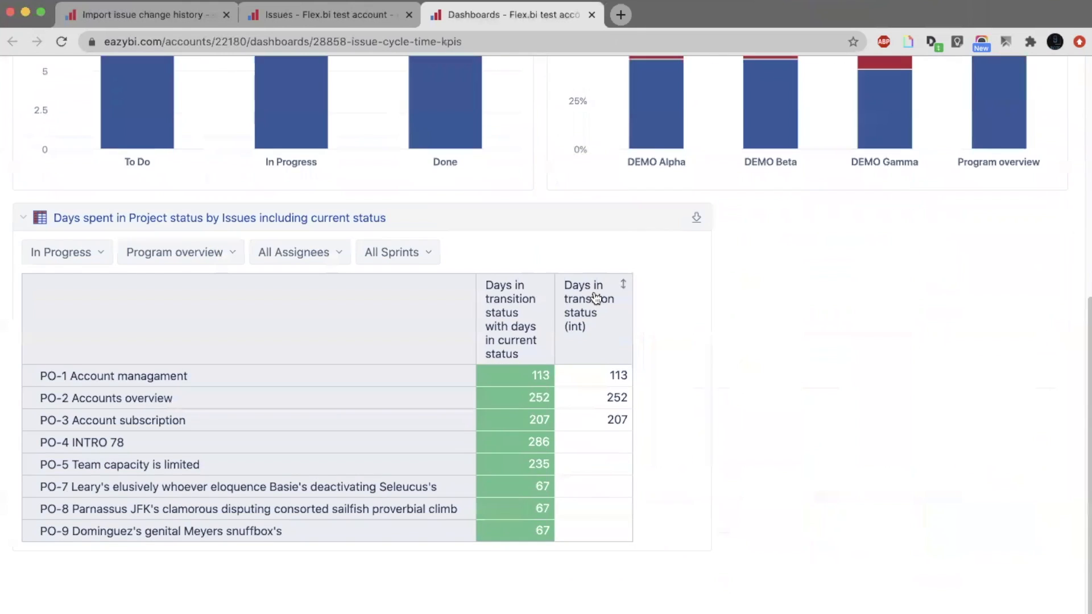
{"action": "left_click", "coordinate": [364, 217], "text": "super"}
{"action": "left_click", "coordinate": [668, 8]}
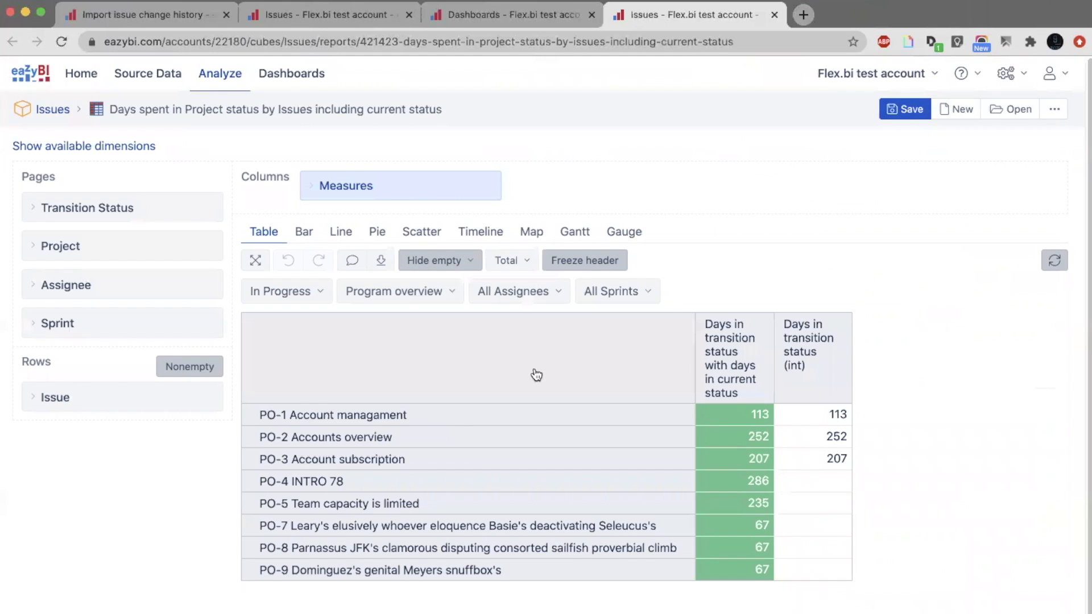
Return to the transition history report for issue DB-129 and clear the highlighted Days in transition status value.
{"action": "left_click", "coordinate": [789, 336]}
{"action": "left_click", "coordinate": [279, 14]}
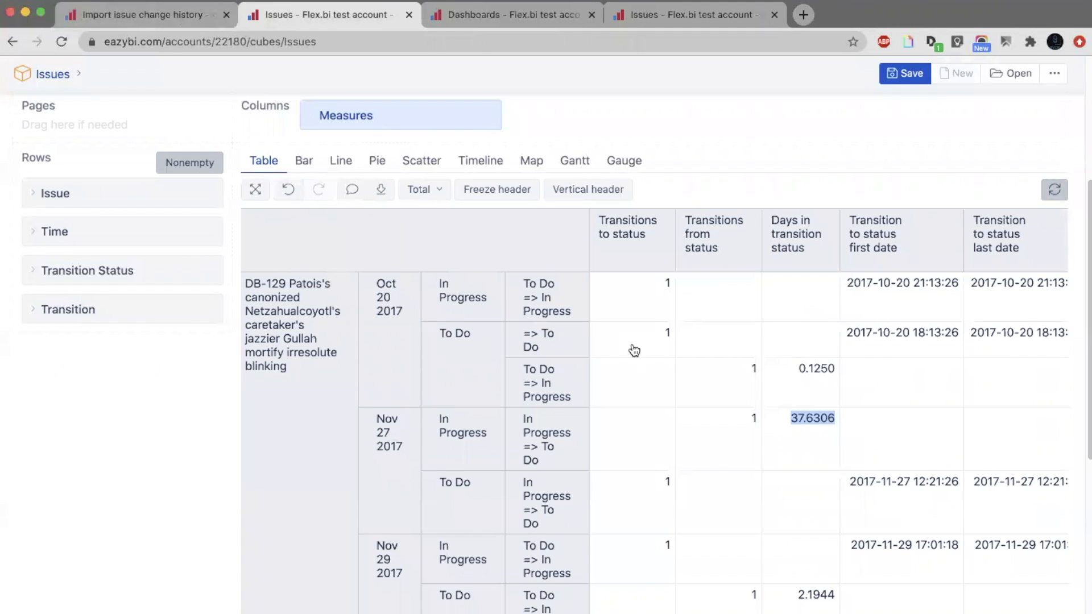
{"action": "left_click", "coordinate": [876, 404]}
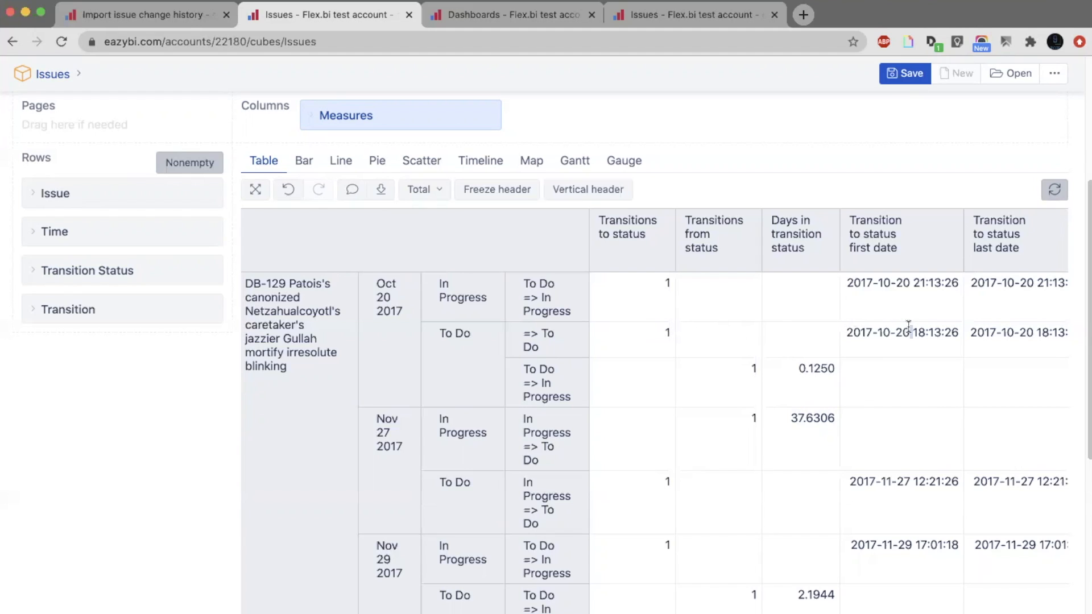
Switch to the Days spent in Project status by Issues including current status report and remove both of its measure columns.
{"action": "triple_click", "coordinate": [908, 325]}
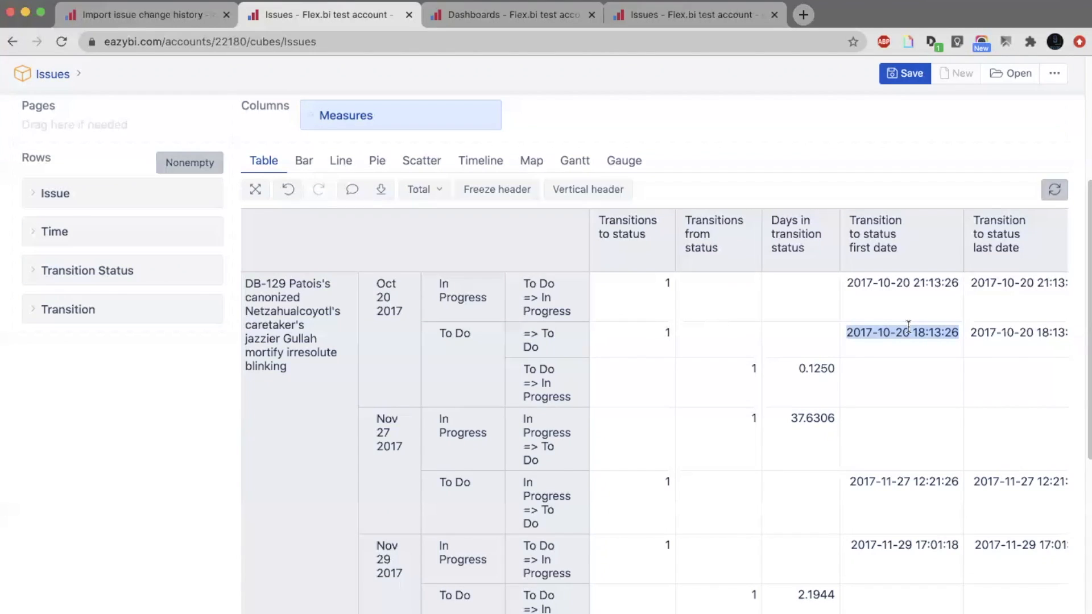
{"action": "left_click", "coordinate": [700, 14]}
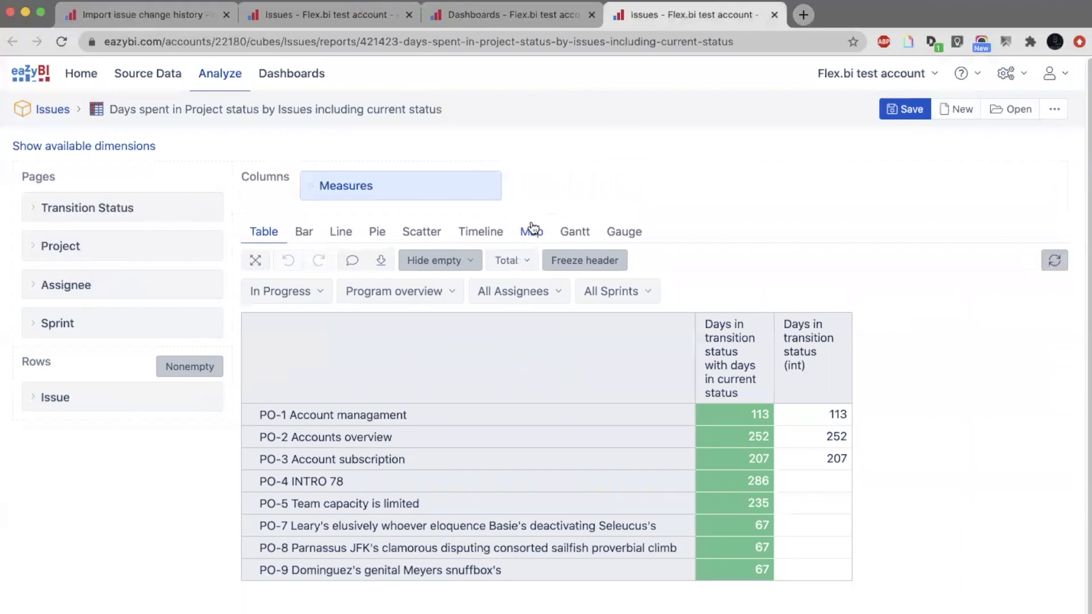
{"action": "left_click", "coordinate": [796, 334]}
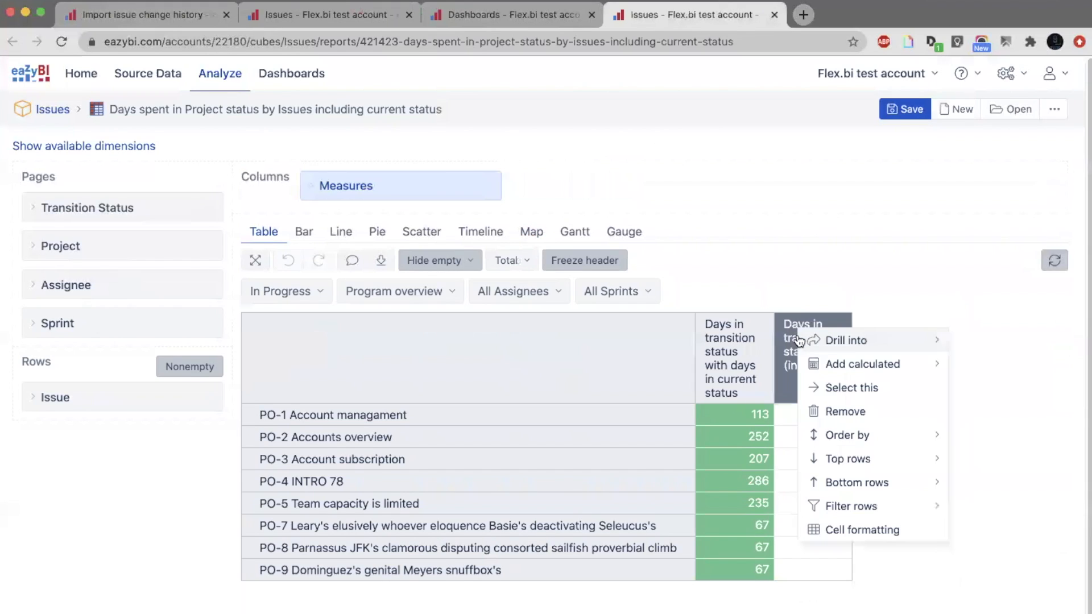
{"action": "left_click", "coordinate": [834, 410]}
{"action": "left_click", "coordinate": [750, 367]}
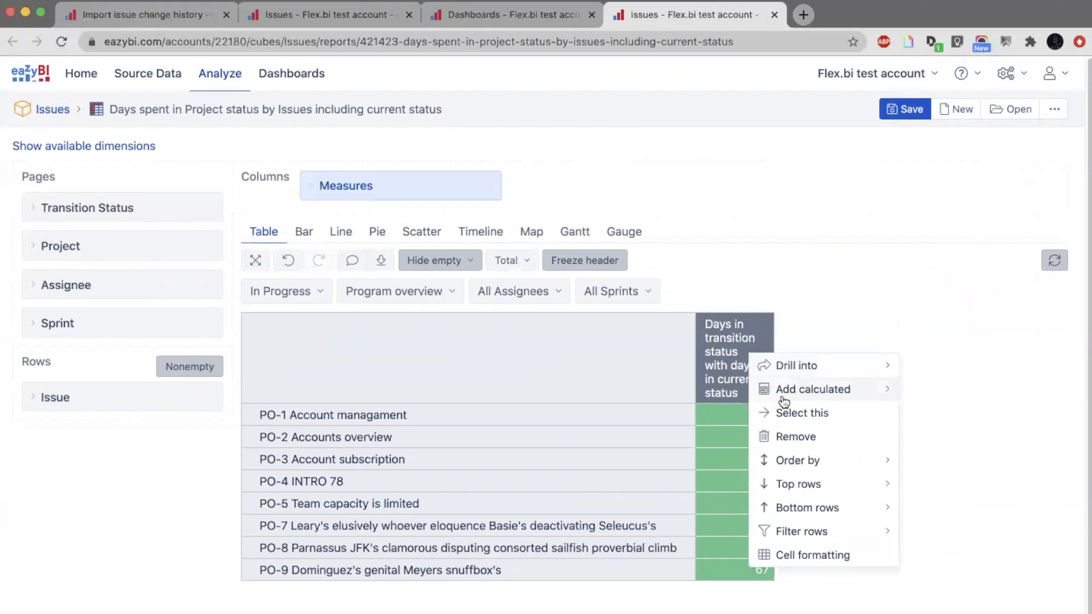
{"action": "left_click", "coordinate": [794, 438]}
Filter the measures for "days" and add the predefined Days in transition status measure to the report.
{"action": "left_click", "coordinate": [440, 197]}
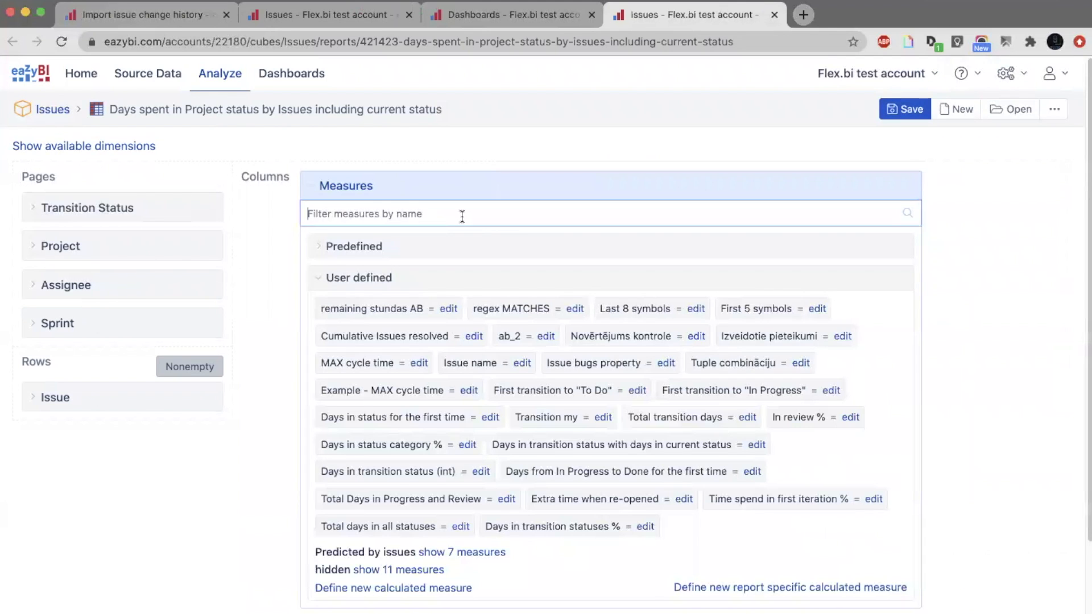
{"action": "type", "text": "days"}
{"action": "key", "text": "BackSpace"}
{"action": "key", "text": "BackSpace"}
{"action": "key", "text": "BackSpace"}
{"action": "key", "text": "BackSpace"}
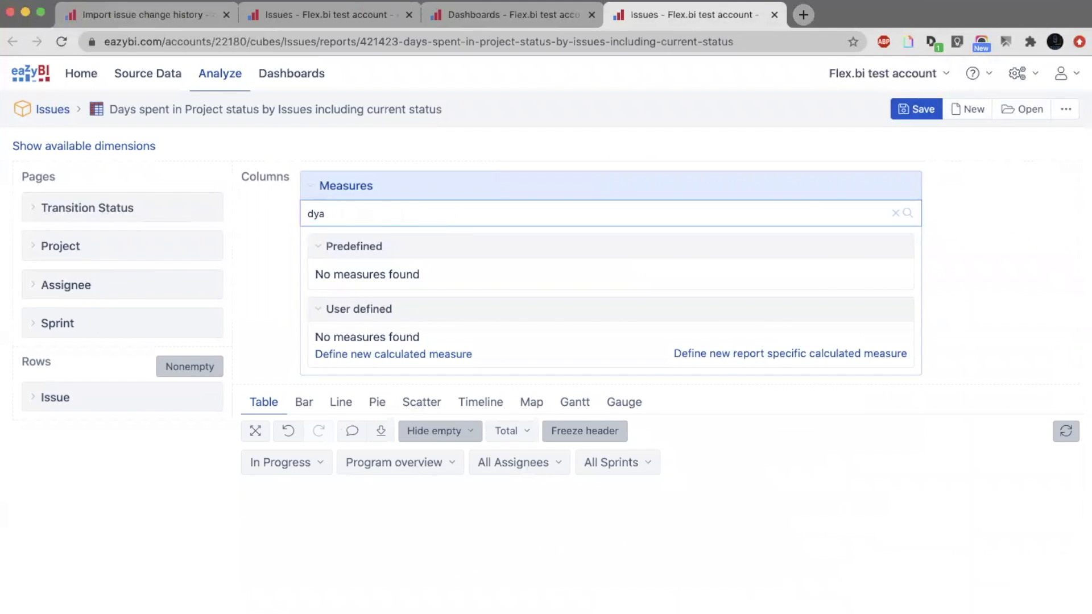
{"action": "type", "text": "days"}
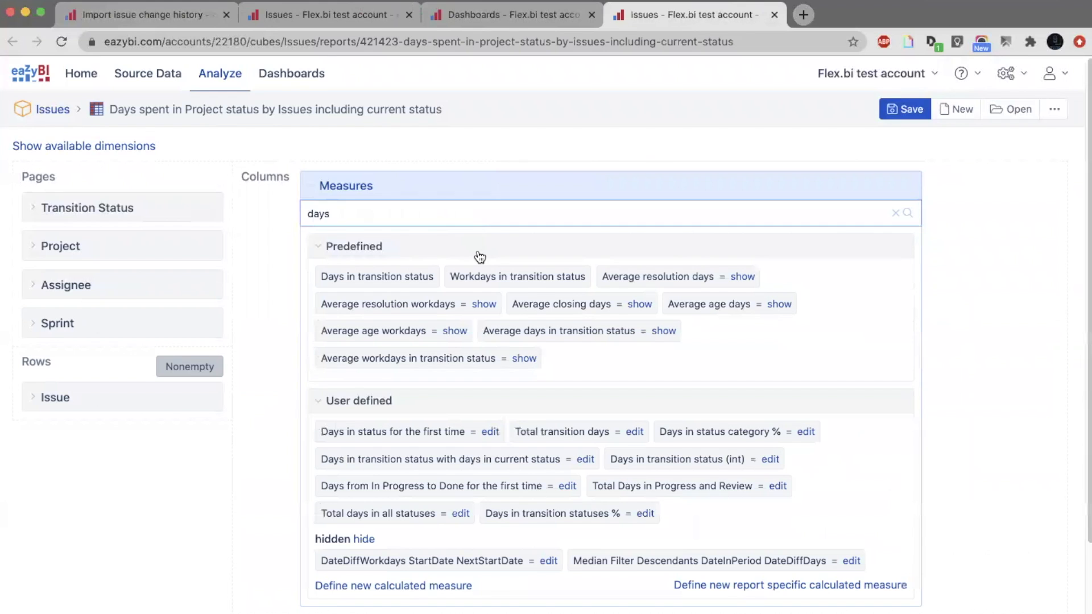
{"action": "left_click", "coordinate": [422, 277]}
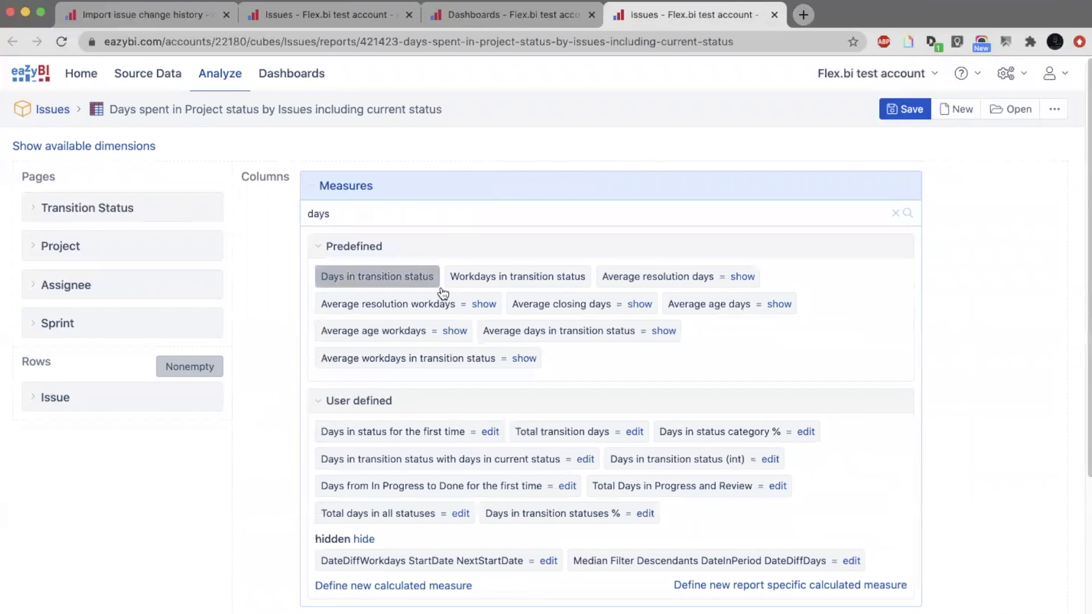
{"action": "scroll", "coordinate": [452, 315], "scroll_direction": "down", "scroll_amount": 1}
{"action": "scroll", "coordinate": [452, 316], "scroll_direction": "down", "scroll_amount": 5}
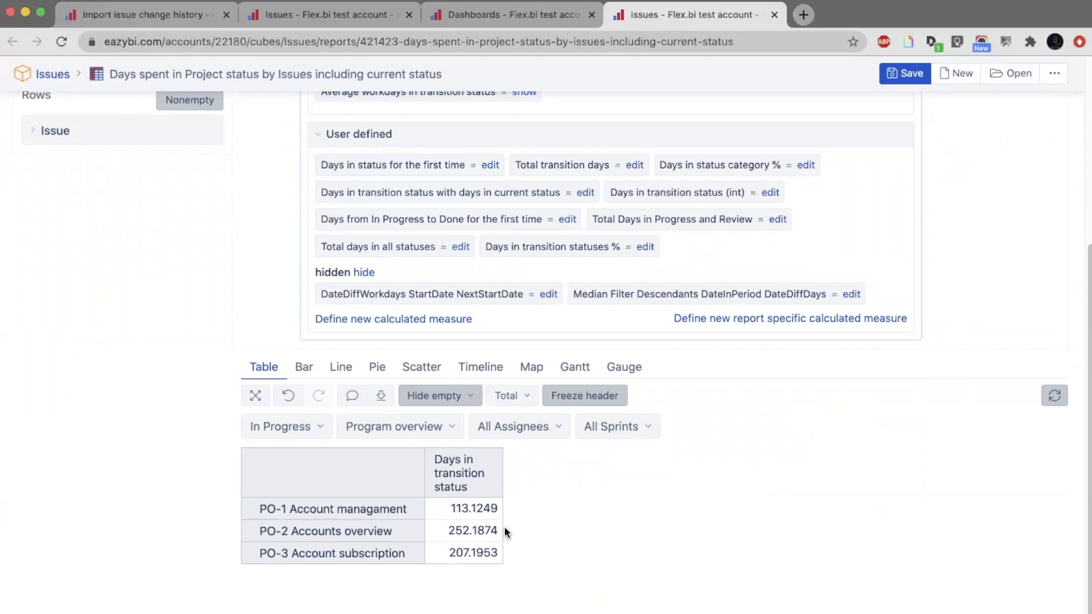
{"action": "left_click", "coordinate": [268, 431]}
{"action": "left_click", "coordinate": [268, 431]}
{"action": "left_click", "coordinate": [367, 428]}
{"action": "left_click", "coordinate": [371, 428]}
Start defining a new calculated measure.
{"action": "left_click", "coordinate": [439, 320]}
{"action": "left_click", "coordinate": [471, 313]}
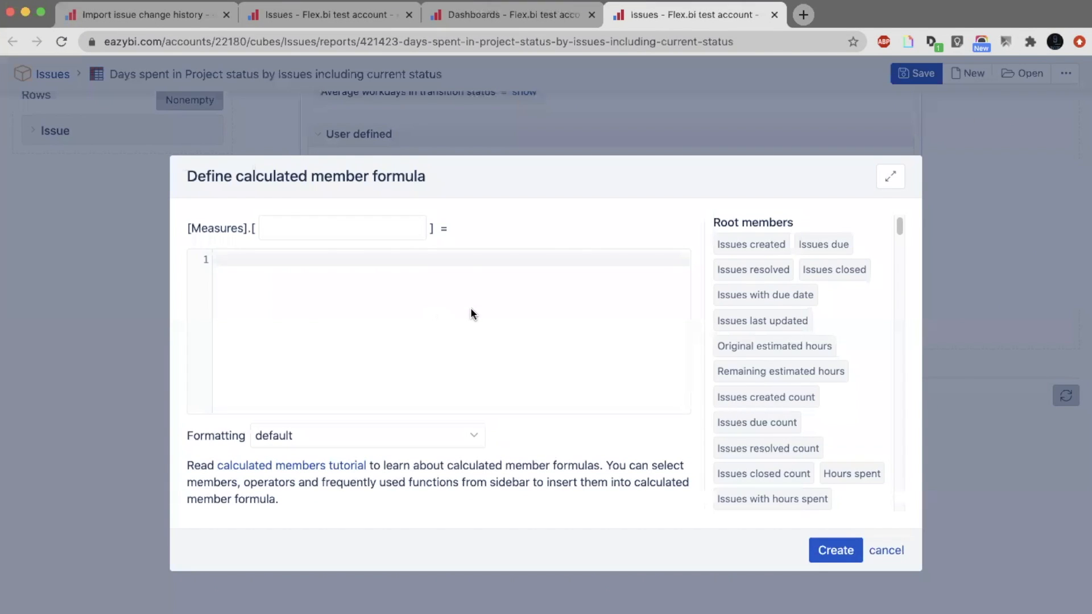
{"action": "type", "text": "[Tra"}
{"action": "key", "text": "Return"}
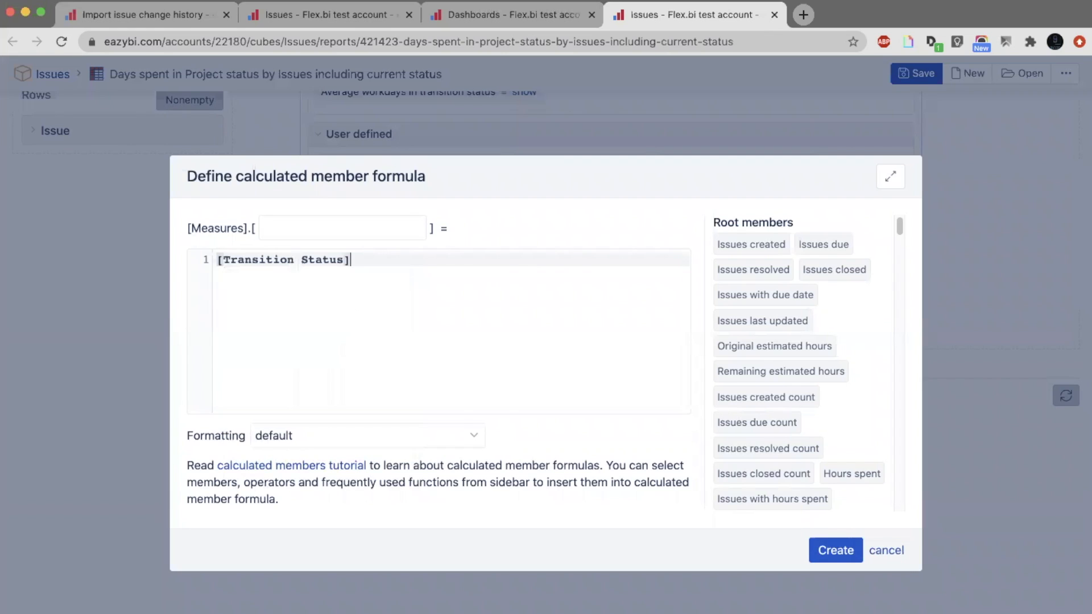
{"action": "type", "text": ".["}
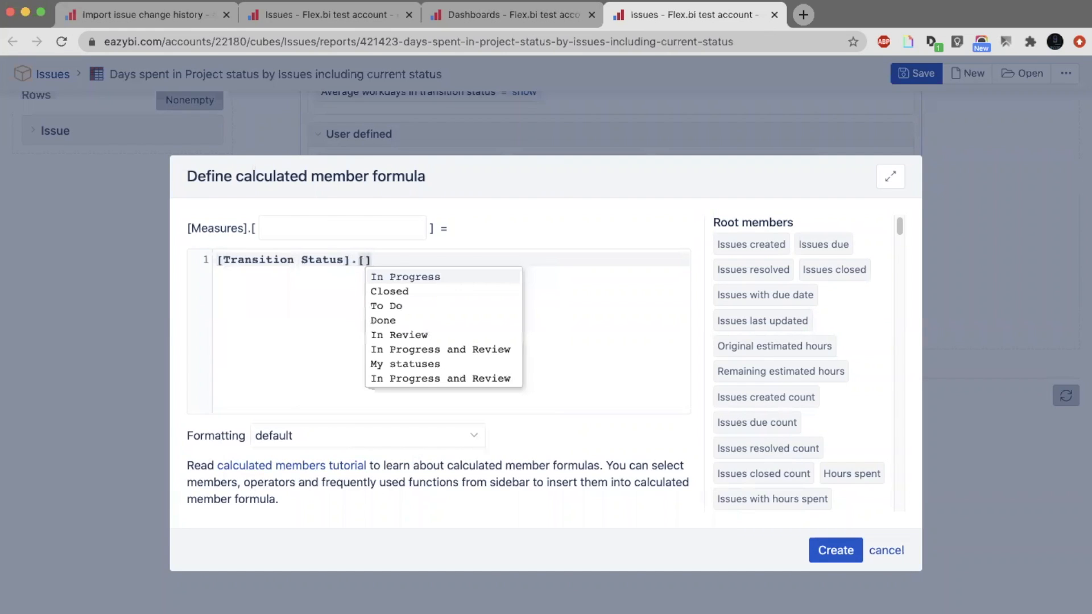
{"action": "key", "text": "super+a"}
{"action": "key", "text": "BackSpace"}
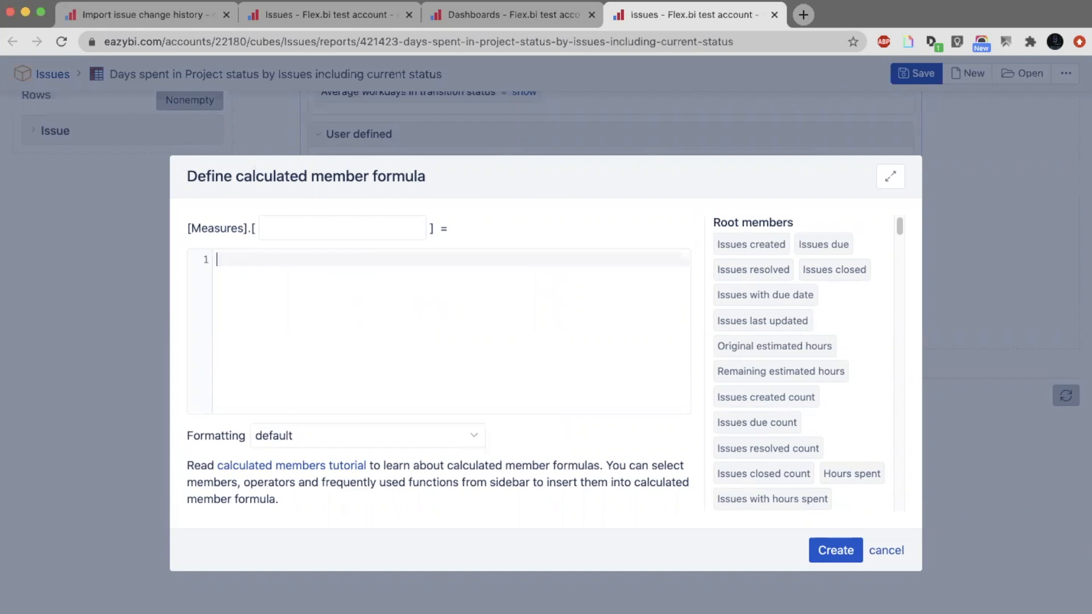
Enter [Measures].[Transition to status last date] in the calculated measure's formula.
{"action": "type", "text": "[Mea"}
{"action": "key", "text": "Return"}
{"action": "type", "text": ".["}
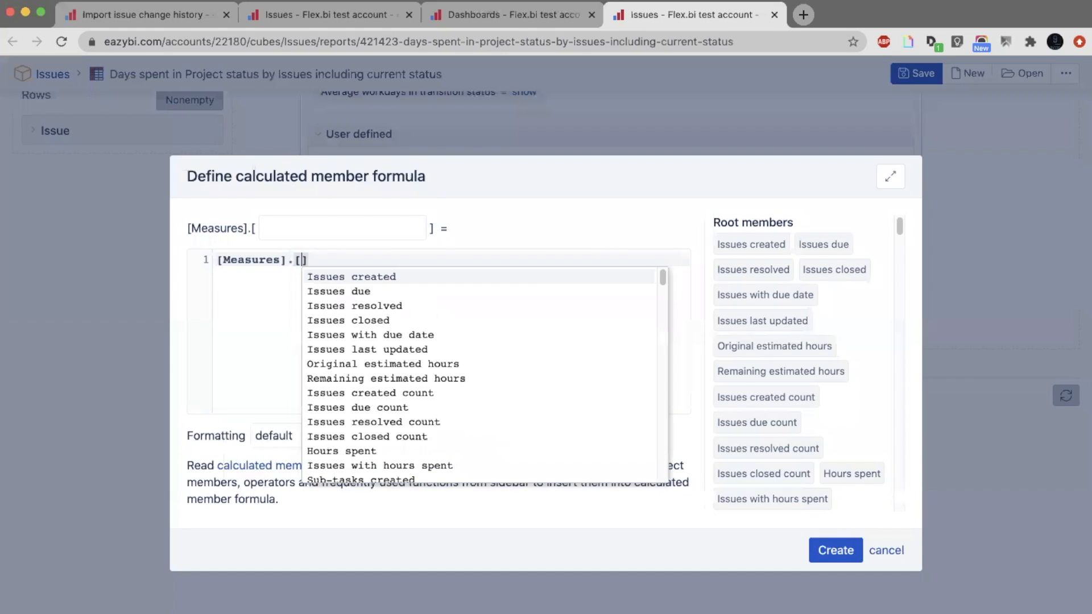
{"action": "type", "text": "Tra"}
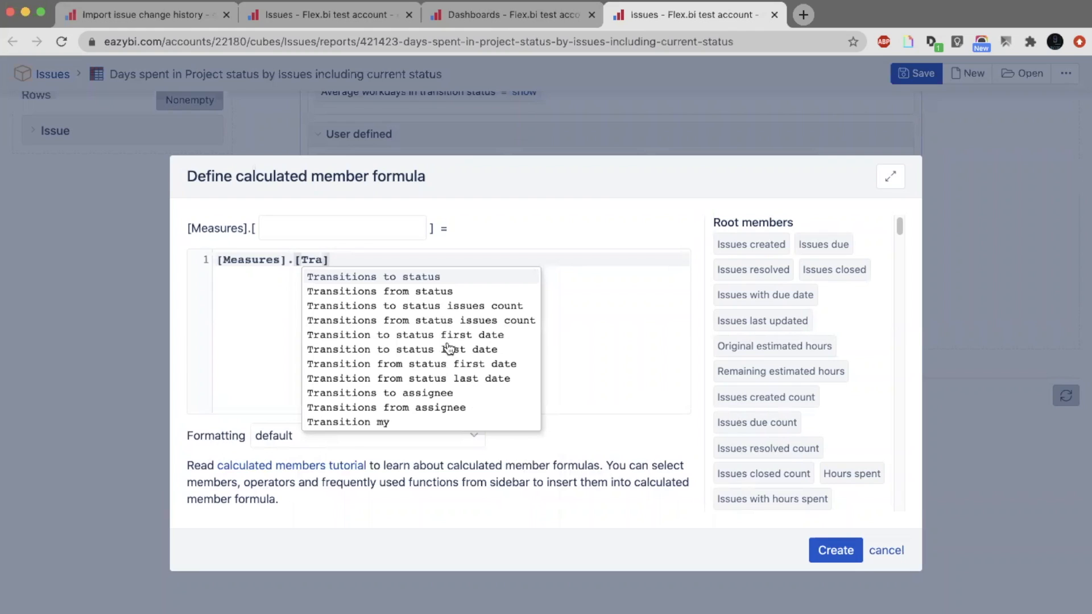
{"action": "left_click", "coordinate": [450, 352]}
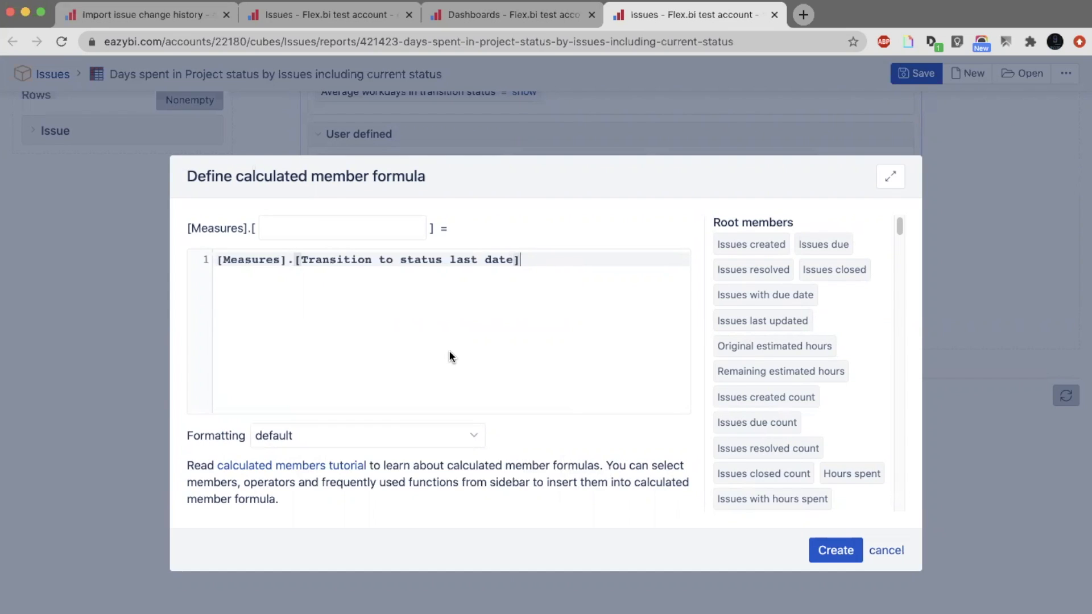
Add a comma after the last date measure and put now() on the following line of the formula.
{"action": "left_click", "coordinate": [311, 222]}
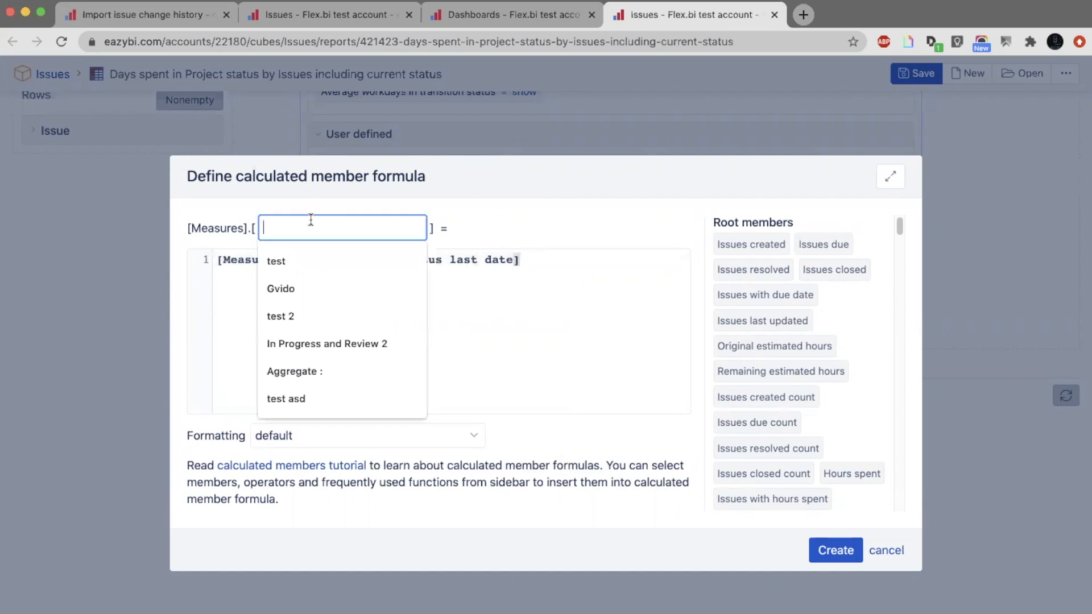
{"action": "left_click", "coordinate": [550, 274]}
{"action": "type", "text": ","}
{"action": "key", "text": "Return"}
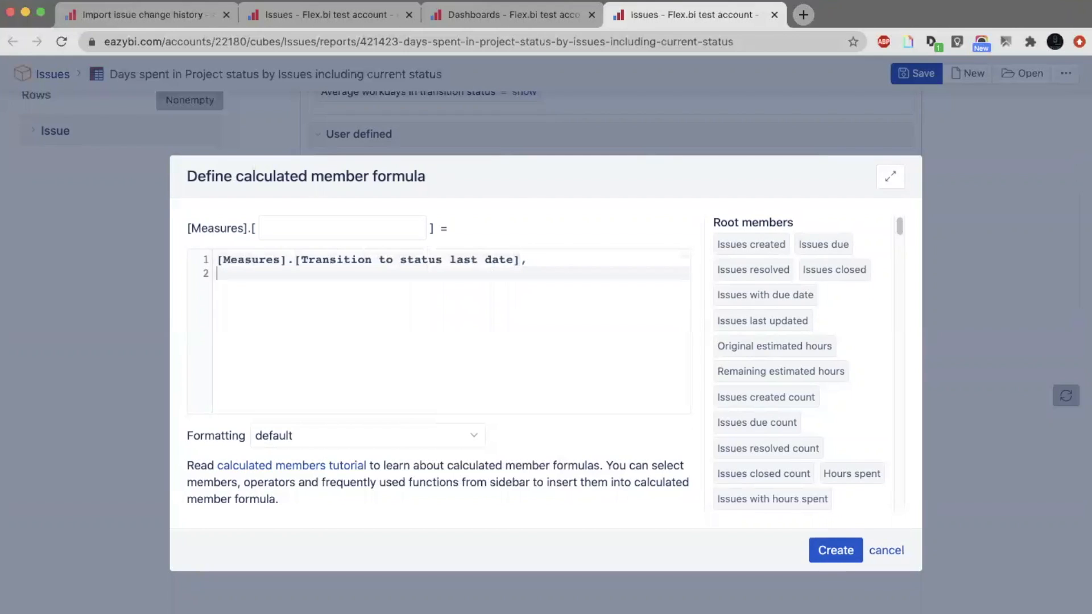
{"action": "type", "text": "now()"}
Insert two blank lines above the Transition to status last date line in the formula.
{"action": "left_click", "coordinate": [217, 260]}
{"action": "key", "text": "Return"}
{"action": "key", "text": "Return"}
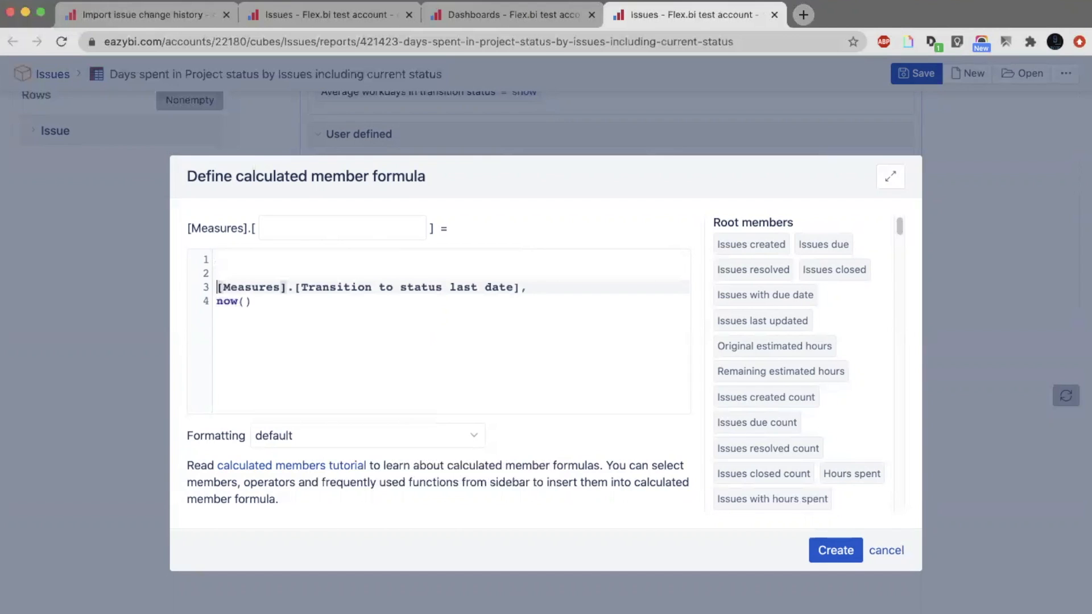
{"action": "key", "text": "Up"}
{"action": "key", "text": "Up"}
{"action": "type", "text": "Dif"}
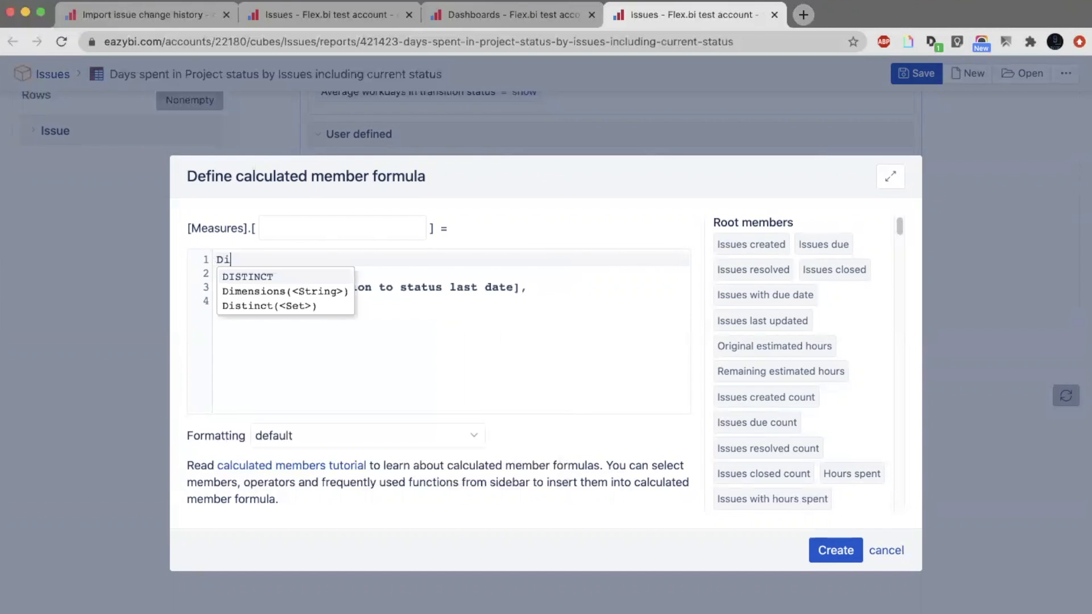
{"action": "key", "text": "BackSpace"}
{"action": "key", "text": "BackSpace"}
{"action": "key", "text": "BackSpace"}
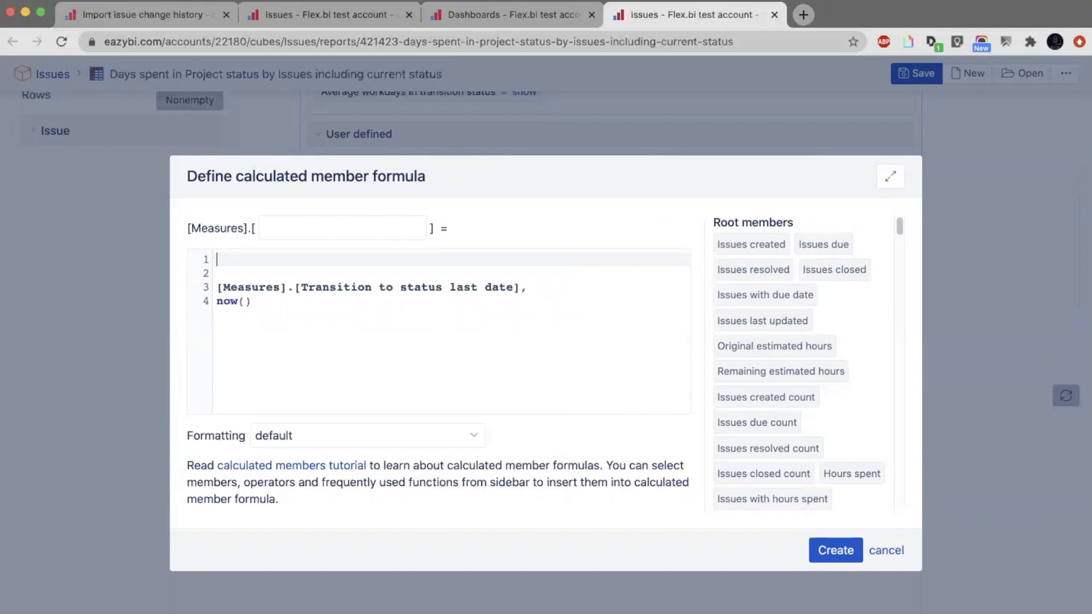
Insert the DateDiffDays function on the formula's first line and replace its placeholder arguments with an empty line inside the parentheses.
{"action": "type", "text": "DateDif"}
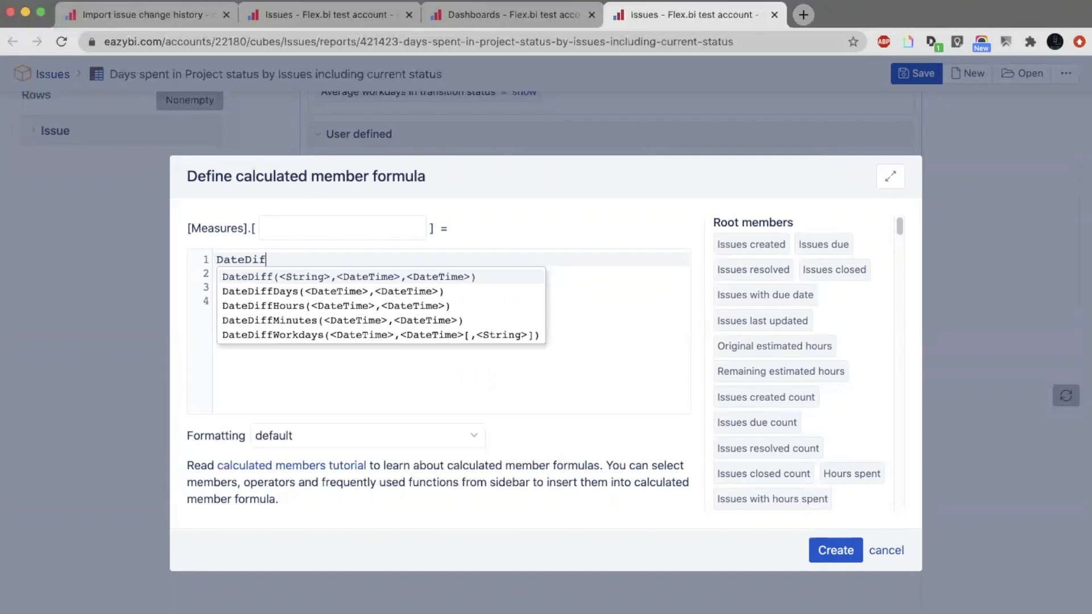
{"action": "key", "text": "Down"}
{"action": "key", "text": "Return"}
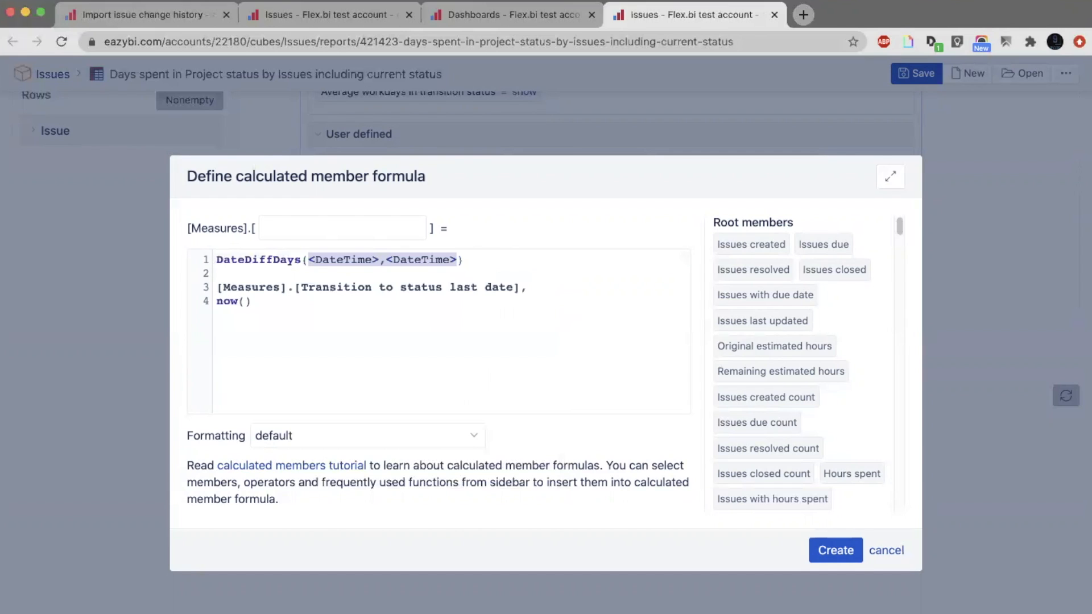
{"action": "key", "text": "Return"}
{"action": "key", "text": "Return"}
{"action": "key", "text": "Up"}
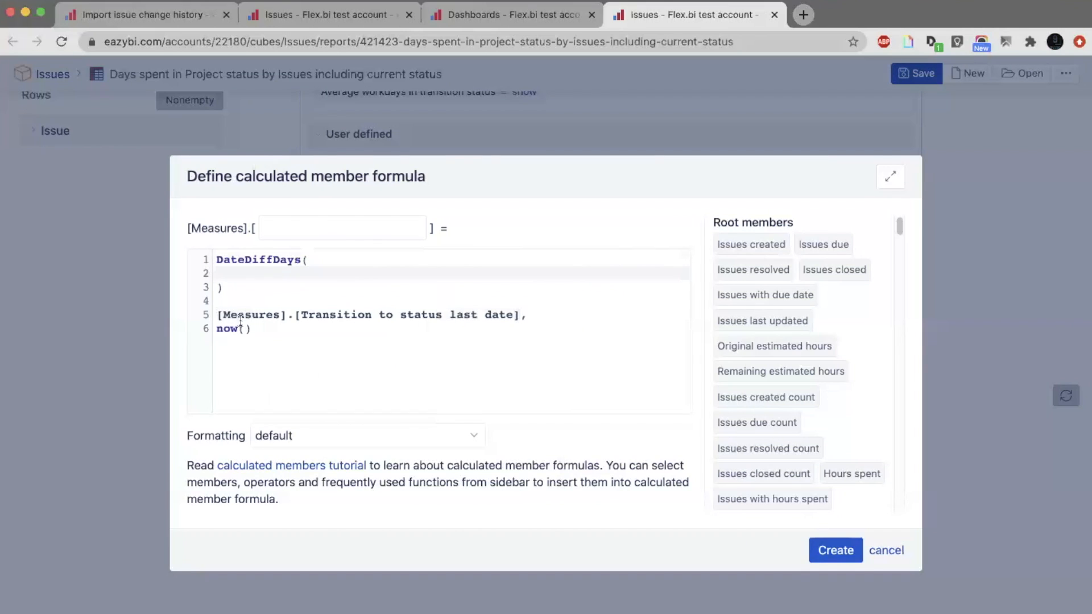
Move the Transition to status last date and now() lines inside the DateDiffDays parentheses.
{"action": "left_click_drag", "start_coordinate": [253, 329], "coordinate": [216, 318]}
{"action": "key", "text": "ctrl+x"}
{"action": "left_click", "coordinate": [251, 274]}
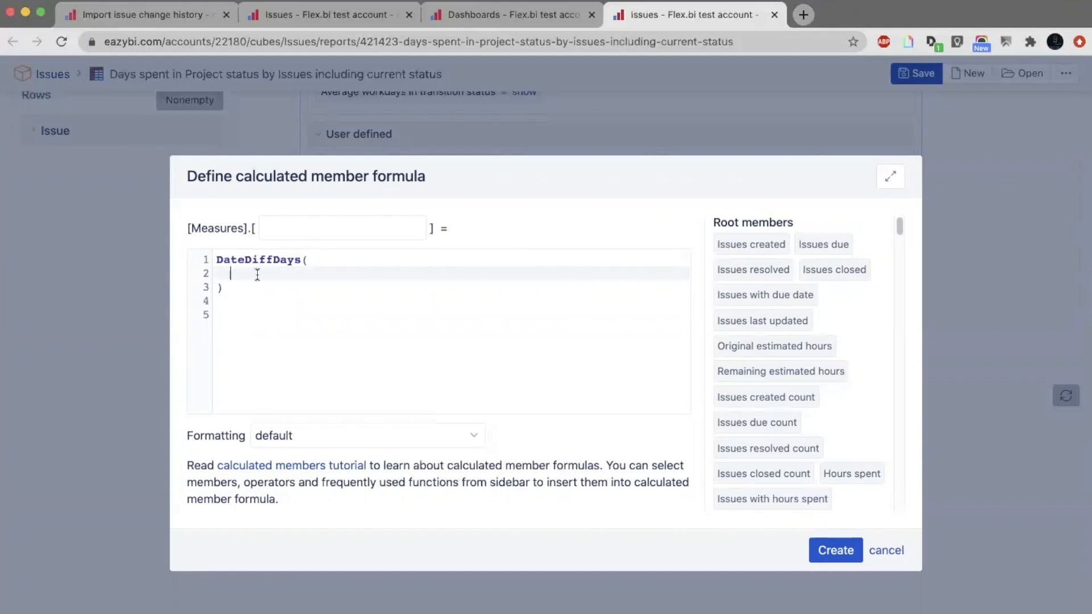
{"action": "key", "text": "ctrl+v"}
{"action": "left_click", "coordinate": [223, 287]}
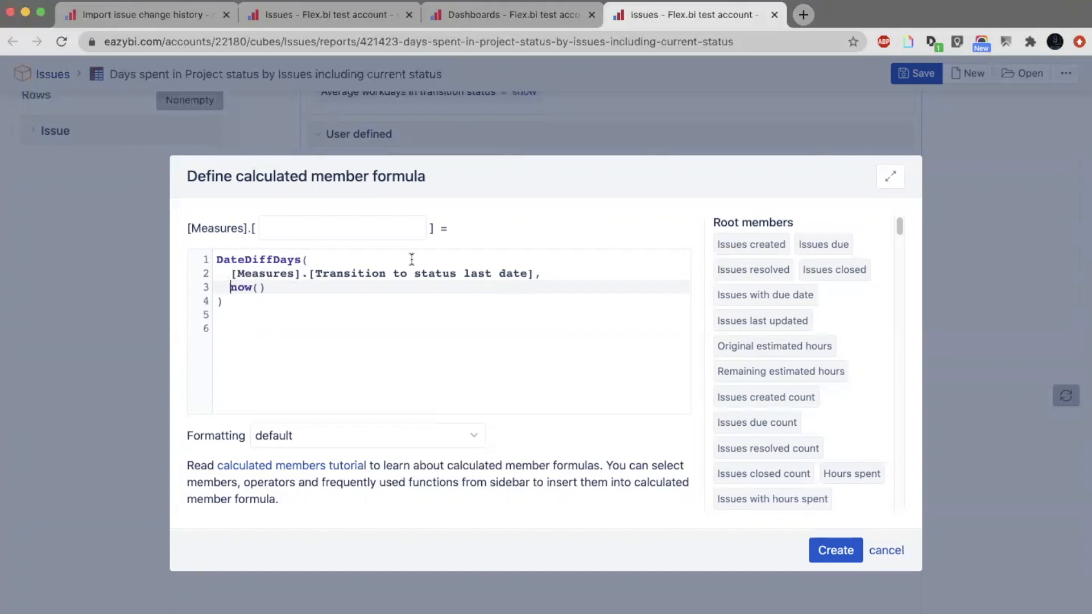
Name the calculated measure "Days difference between last transition to this status" and create it.
{"action": "left_click", "coordinate": [382, 228]}
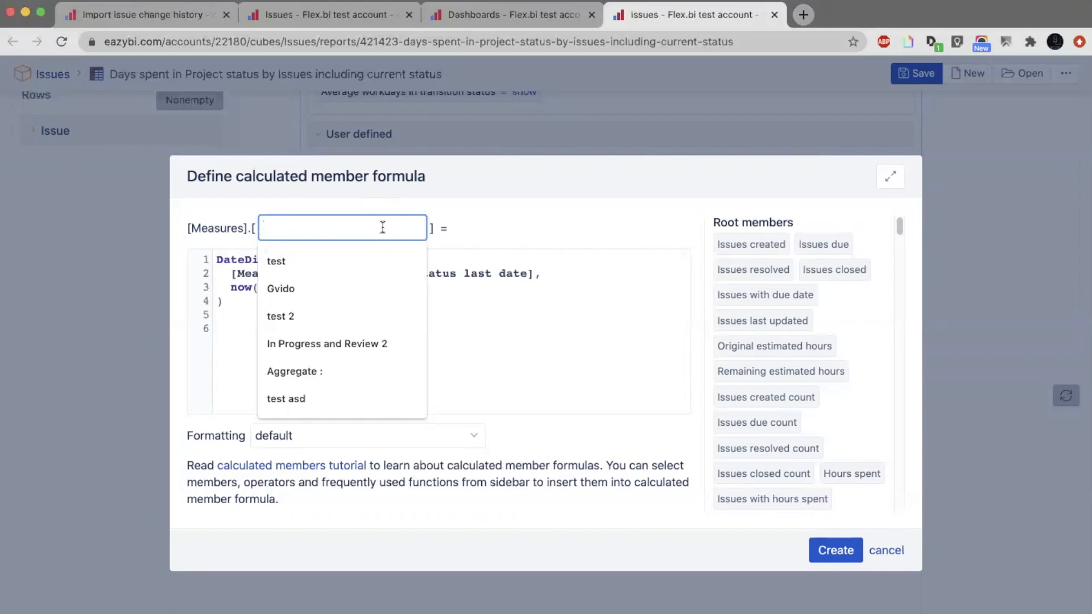
{"action": "type", "text": "Days di"}
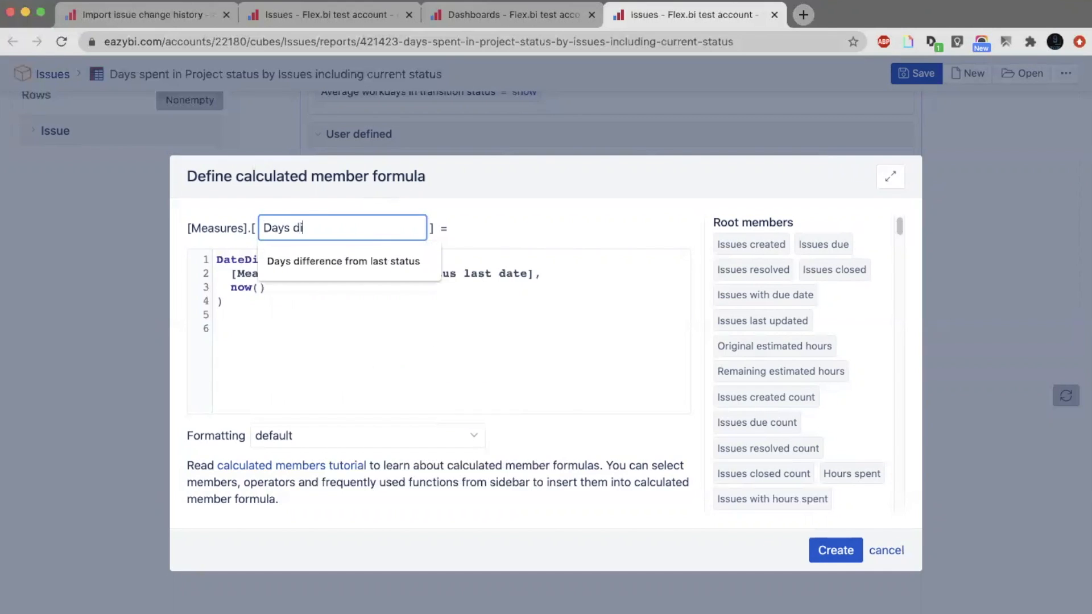
{"action": "type", "text": "fference between la"}
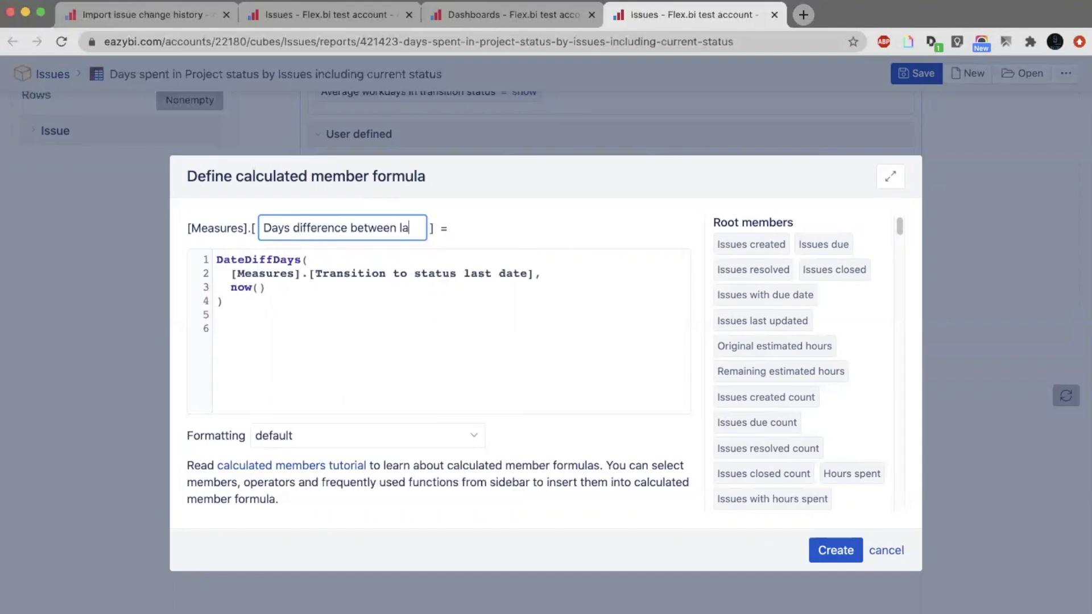
{"action": "type", "text": "st transti"}
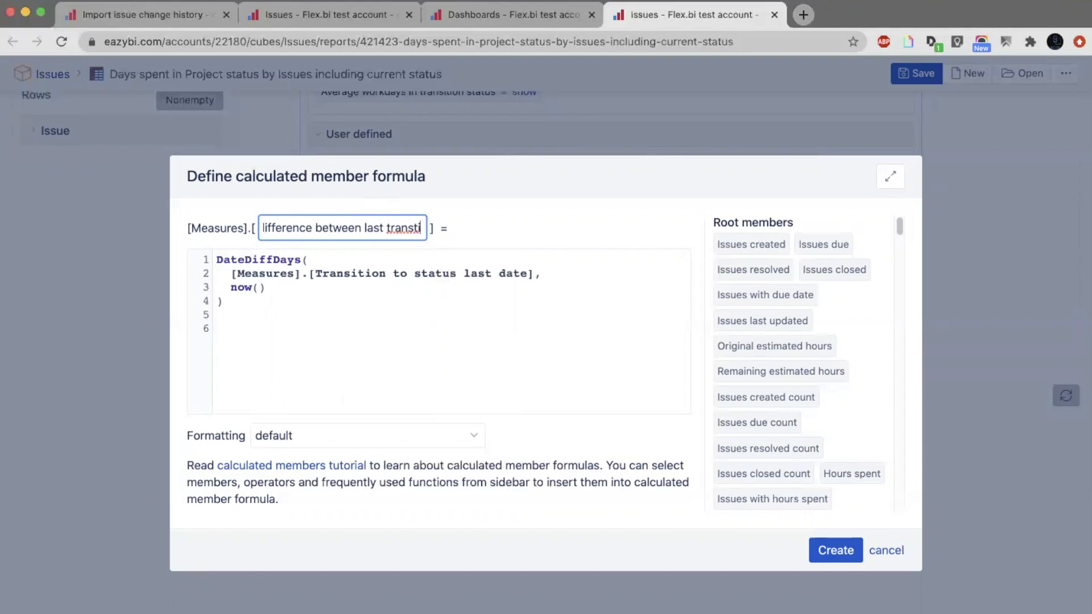
{"action": "key", "text": "BackSpace"}
{"action": "key", "text": "BackSpace"}
{"action": "type", "text": "ition to this tatu"}
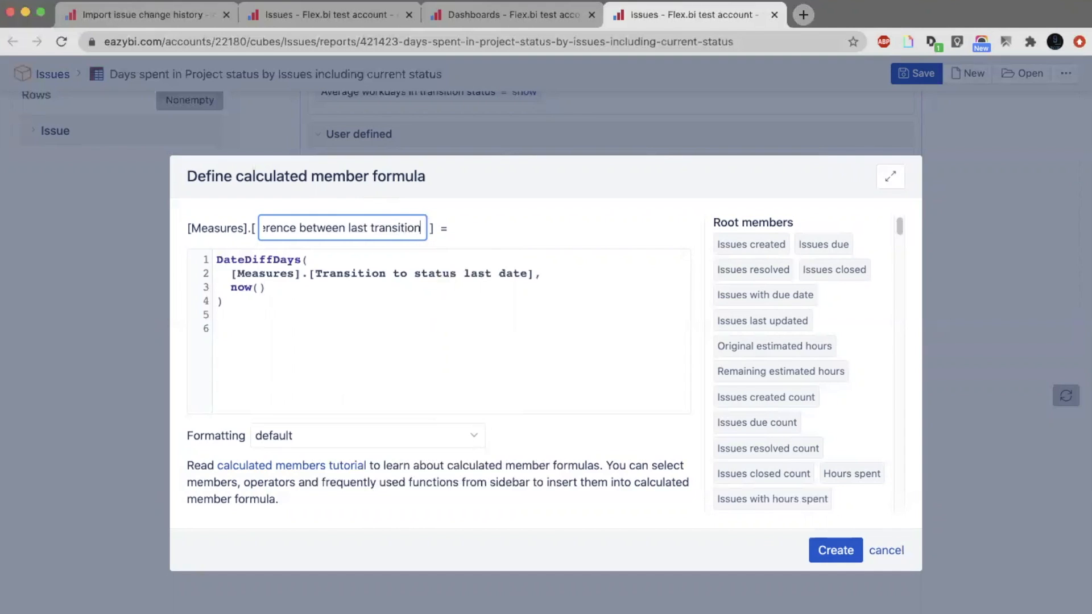
{"action": "key", "text": "BackSpace"}
{"action": "key", "text": "BackSpace"}
{"action": "key", "text": "BackSpace"}
{"action": "key", "text": "BackSpace"}
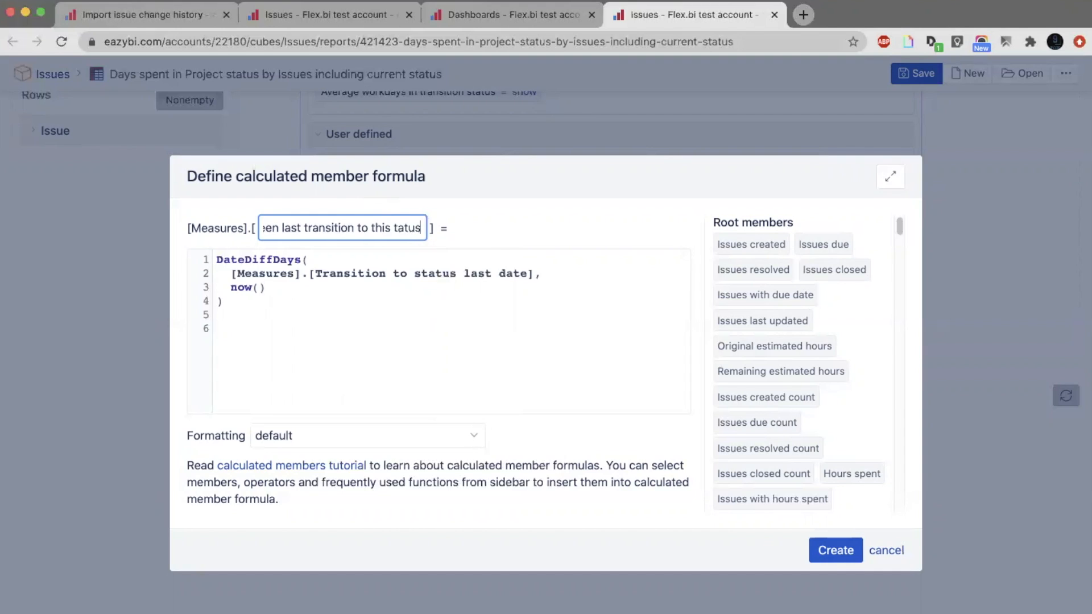
{"action": "type", "text": "status"}
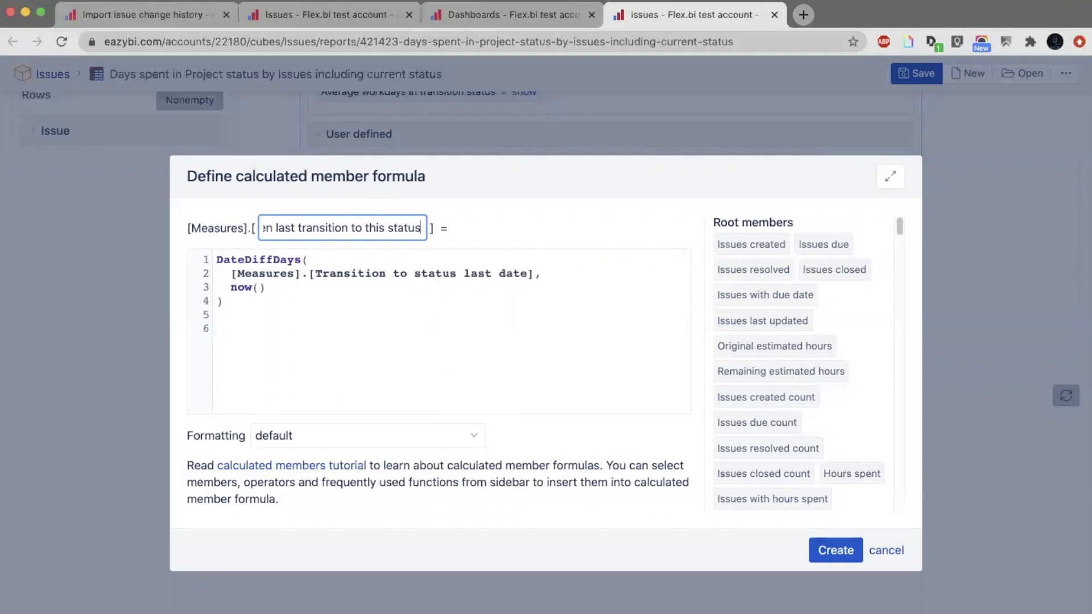
{"action": "left_click", "coordinate": [819, 547]}
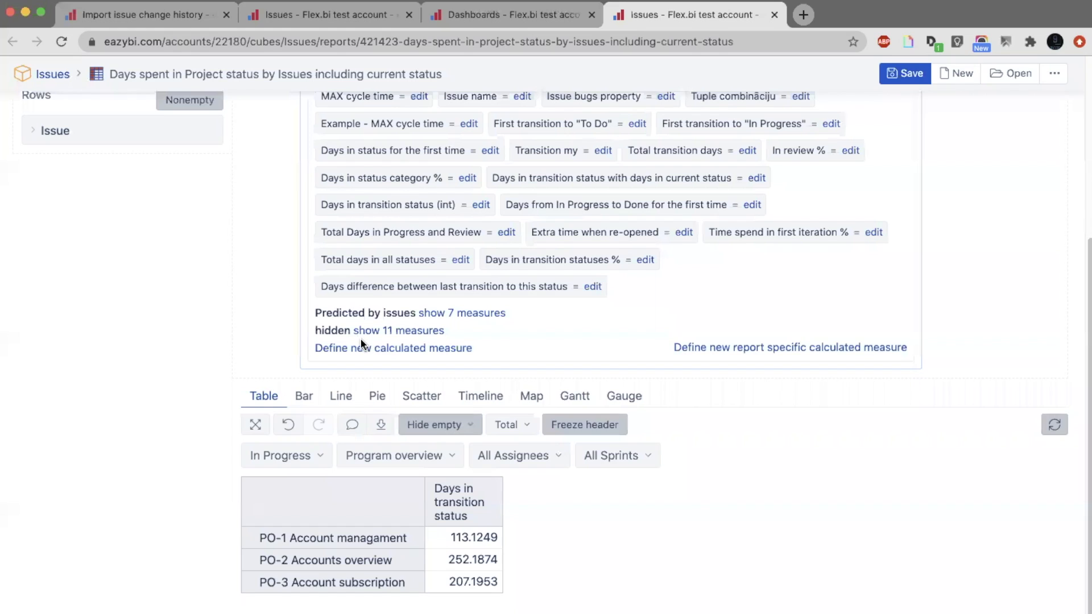
Add the Days difference between last transition to this status measure to the report.
{"action": "left_click", "coordinate": [282, 458]}
{"action": "left_click", "coordinate": [296, 464]}
{"action": "left_click", "coordinate": [459, 288]}
{"action": "scroll", "coordinate": [547, 410], "scroll_direction": "down", "scroll_amount": 3}
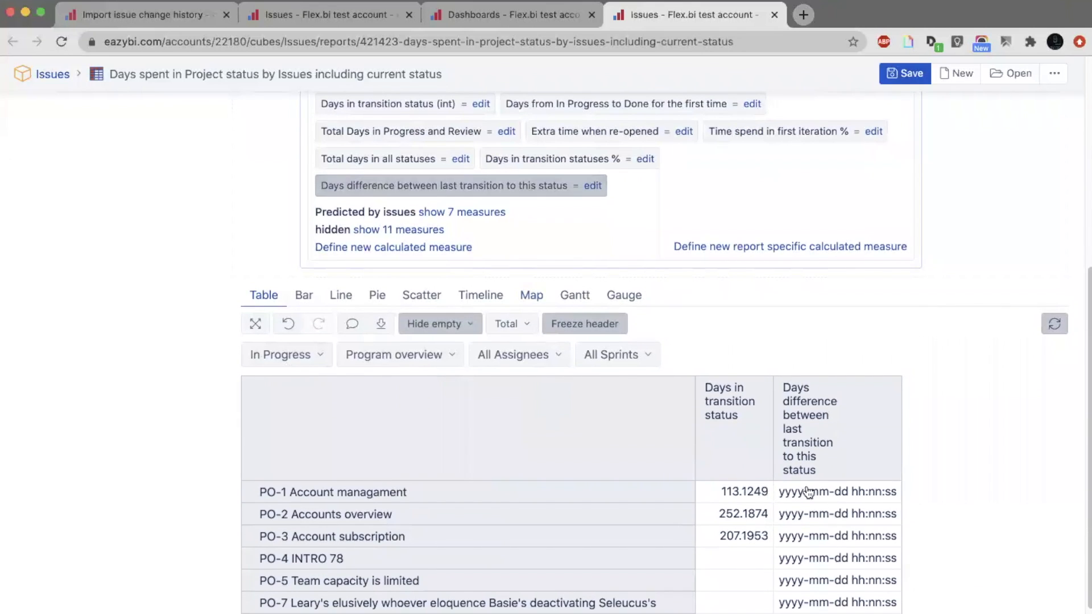
Set the formatting of the Days difference between last transition to this status measure to #,### Integer and update it.
{"action": "left_click", "coordinate": [593, 185]}
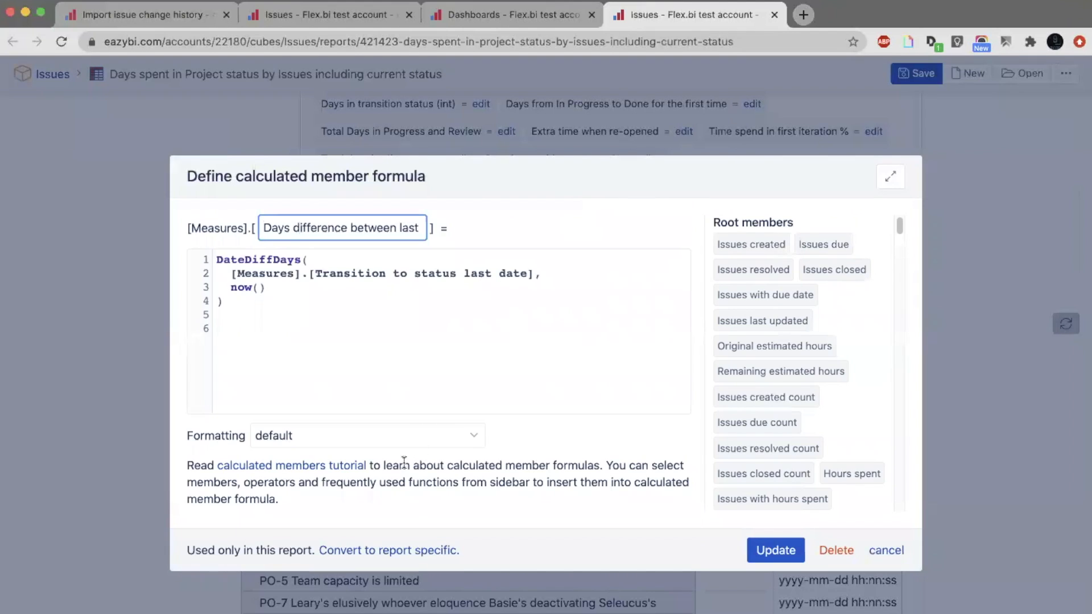
{"action": "left_click", "coordinate": [411, 438]}
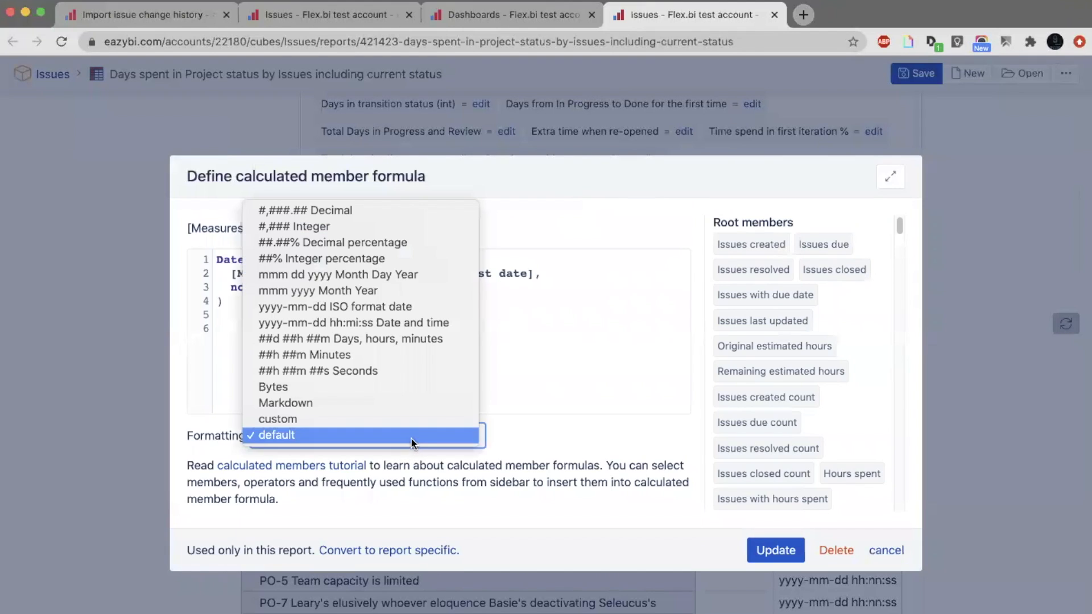
{"action": "left_click", "coordinate": [446, 224]}
{"action": "left_click", "coordinate": [780, 547]}
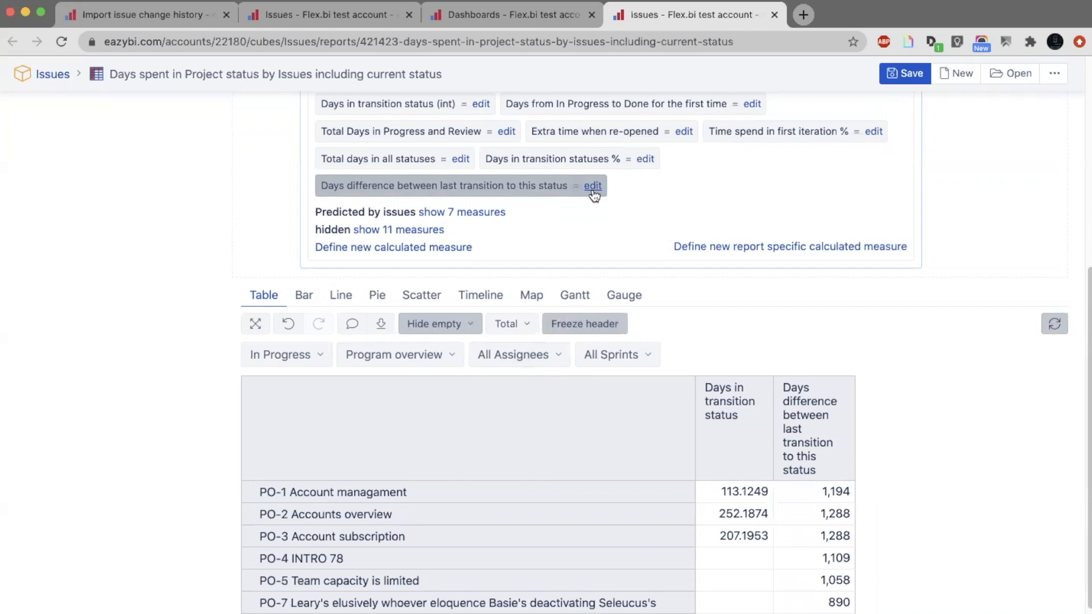
Edit the days difference measure's formula: comment out now() and use "27 months ago" as the DateDiffDays end date.
{"action": "scroll", "coordinate": [617, 295], "scroll_direction": "down", "scroll_amount": 1}
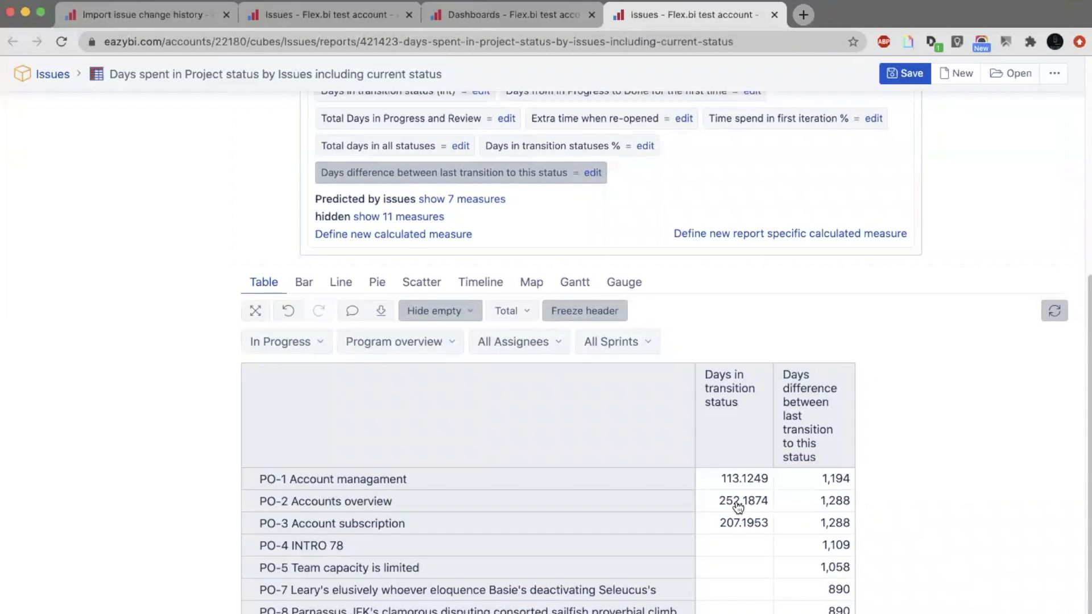
{"action": "left_click", "coordinate": [593, 173]}
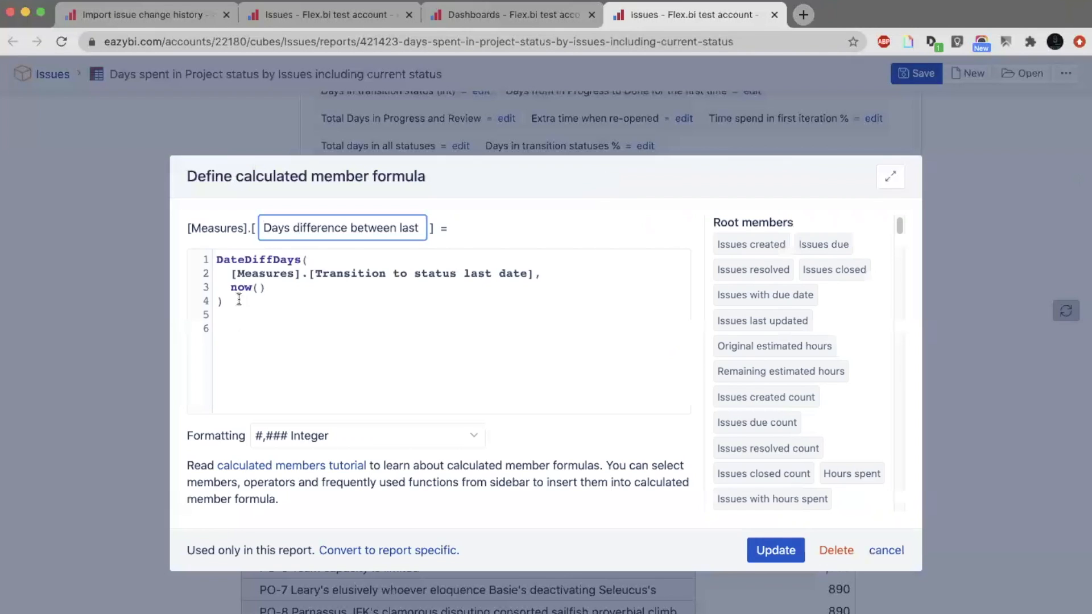
{"action": "type", "text": "--"}
{"action": "key", "text": "Left"}
{"action": "key", "text": "Left"}
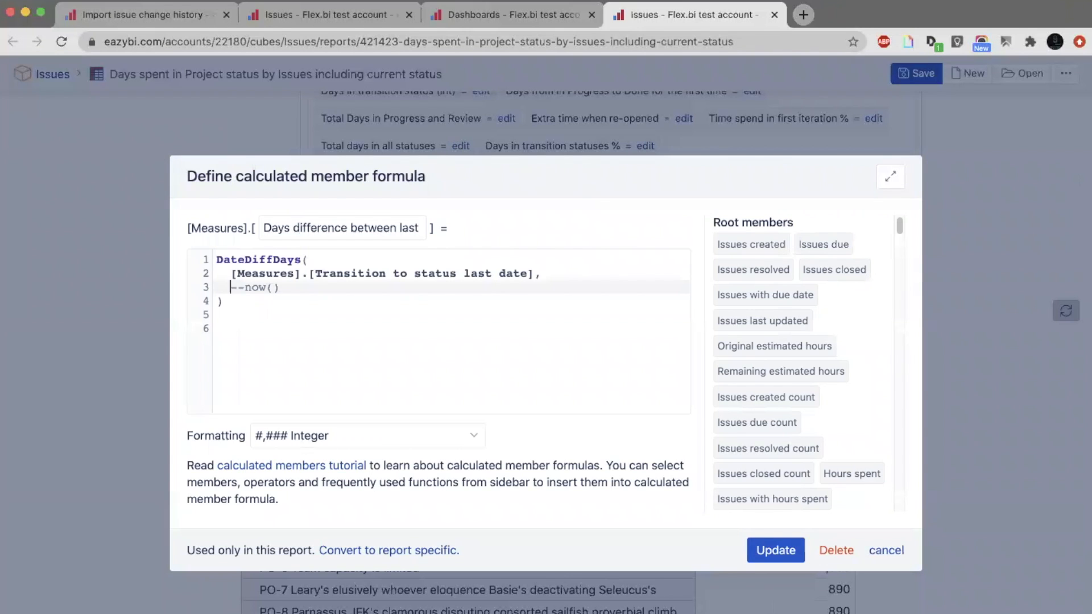
{"action": "type", "text": "\"27 months "}
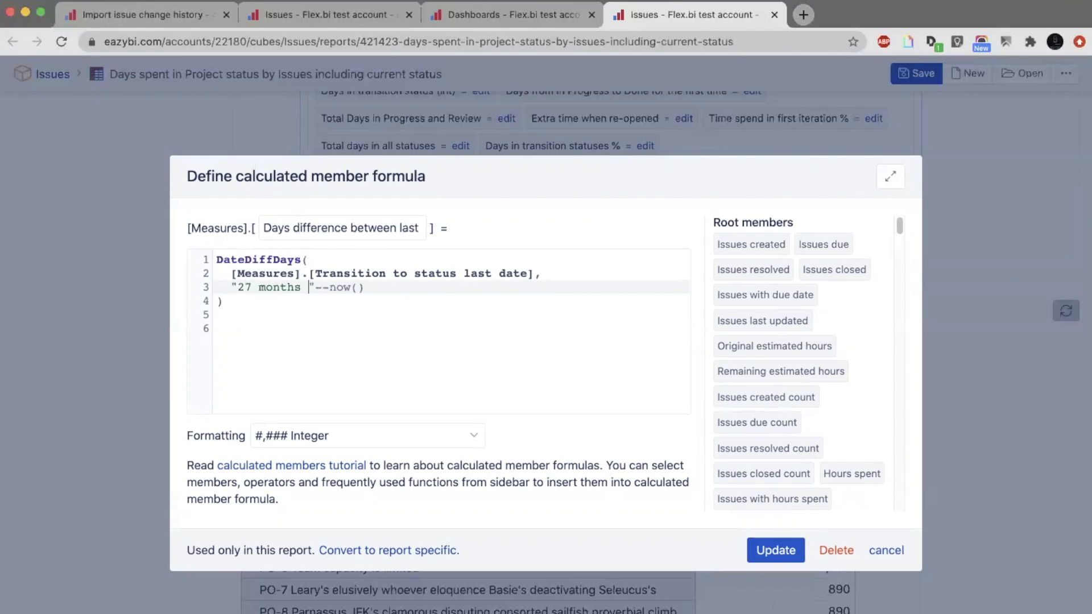
{"action": "type", "text": "ago\""}
Insert an empty line above the DateDiffDays function in the formula.
{"action": "left_click", "coordinate": [217, 260]}
{"action": "key", "text": "Return"}
{"action": "key", "text": "Up"}
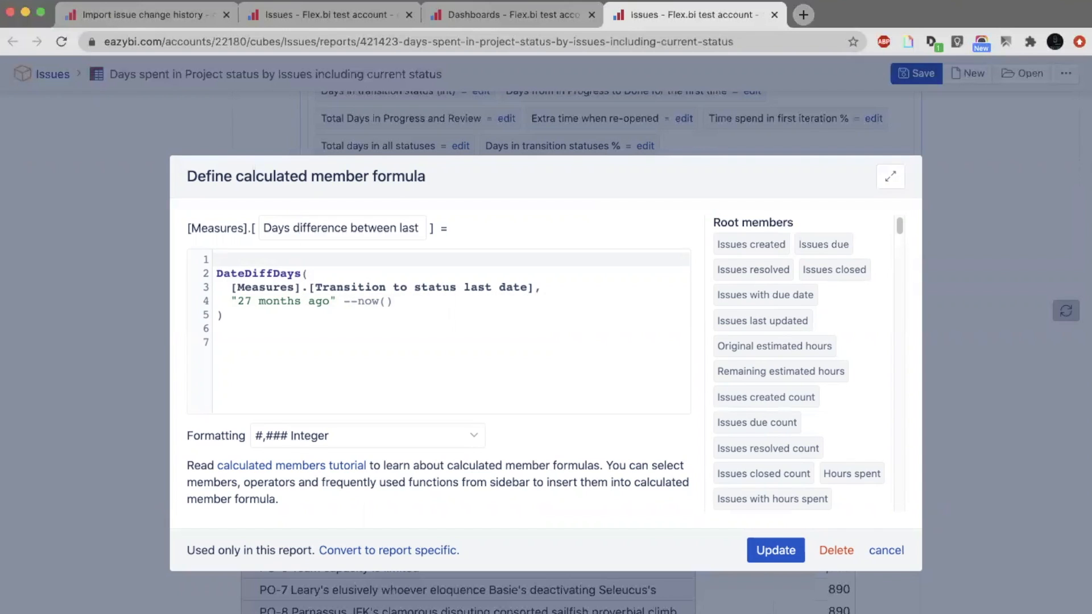
{"action": "left_click", "coordinate": [452, 19]}
{"action": "left_click", "coordinate": [385, 18]}
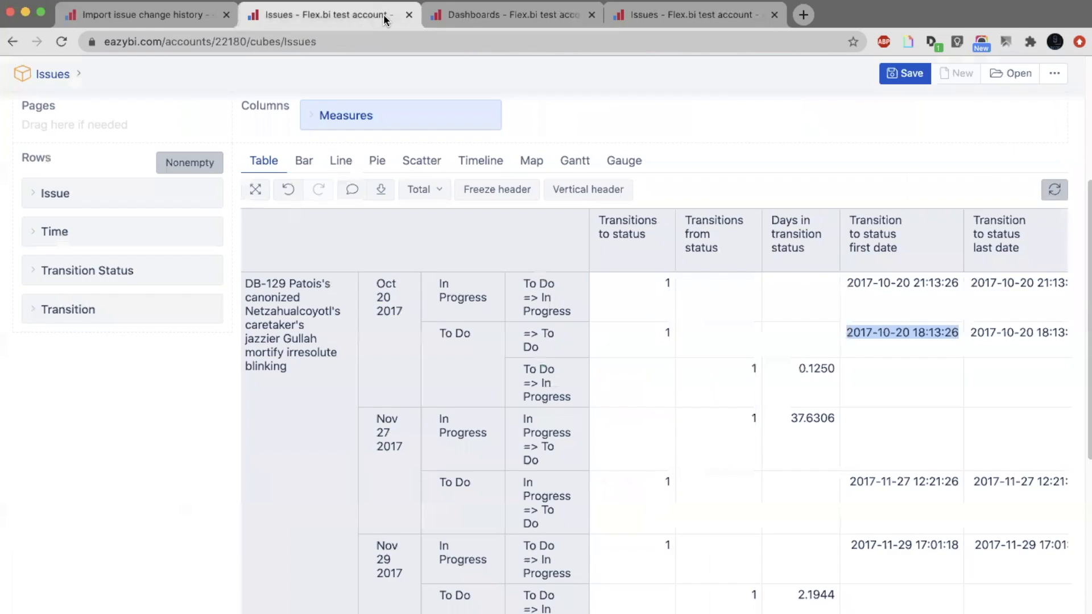
{"action": "left_click", "coordinate": [677, 11]}
{"action": "key", "text": "ctrl+shift+t"}
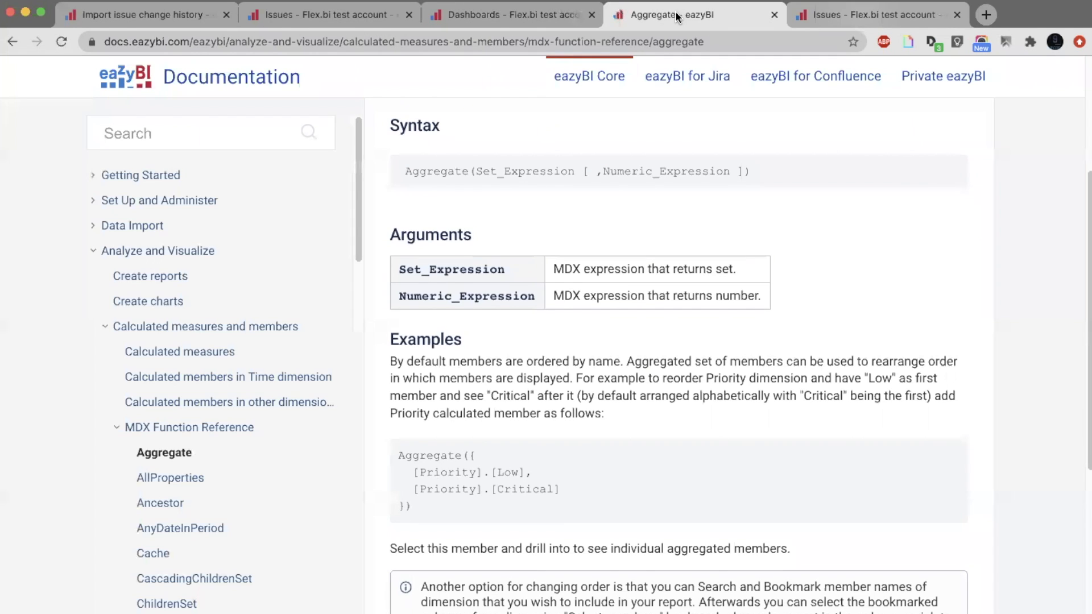
{"action": "left_click_drag", "start_coordinate": [674, 11], "coordinate": [818, 12]}
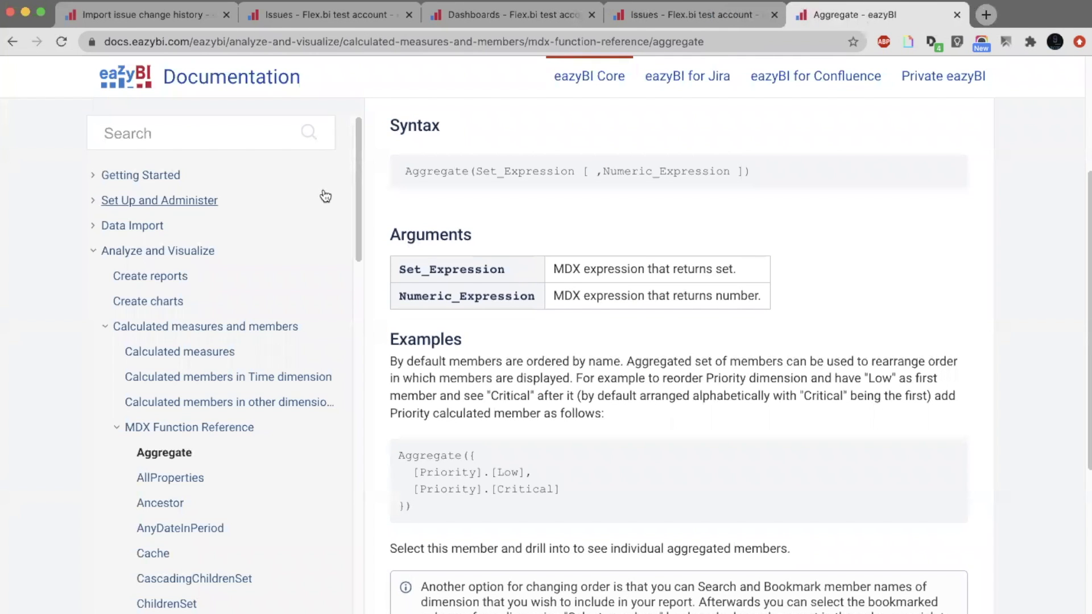
{"action": "key", "text": "ctrl+w"}
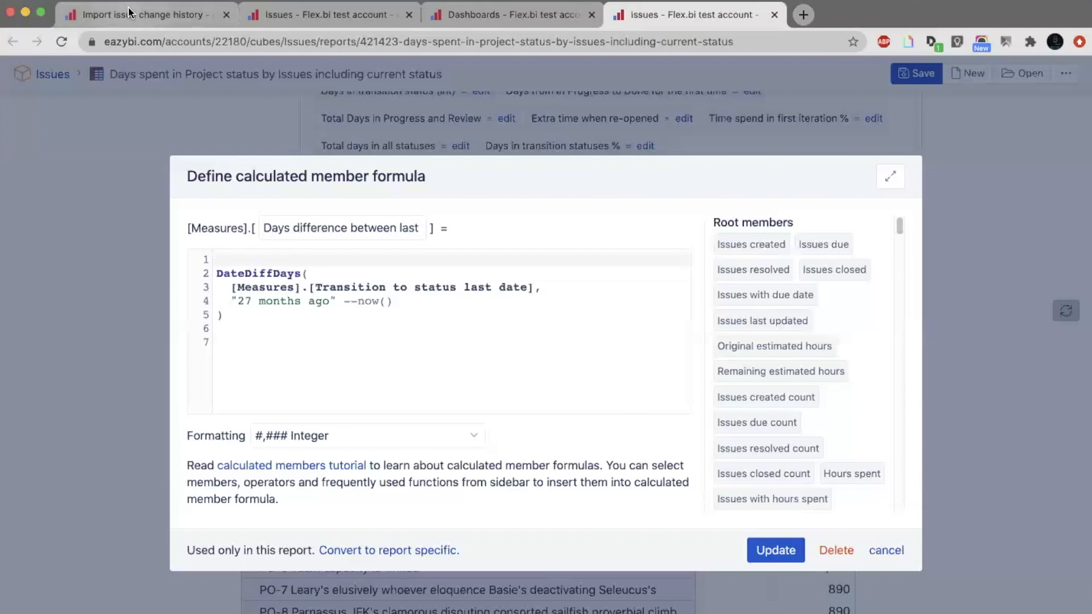
Review the Issues history measure's description in the Import issue change history documentation, including its use of Transition Status.
{"action": "left_click", "coordinate": [129, 11]}
{"action": "scroll", "coordinate": [509, 240], "scroll_direction": "up", "scroll_amount": 3}
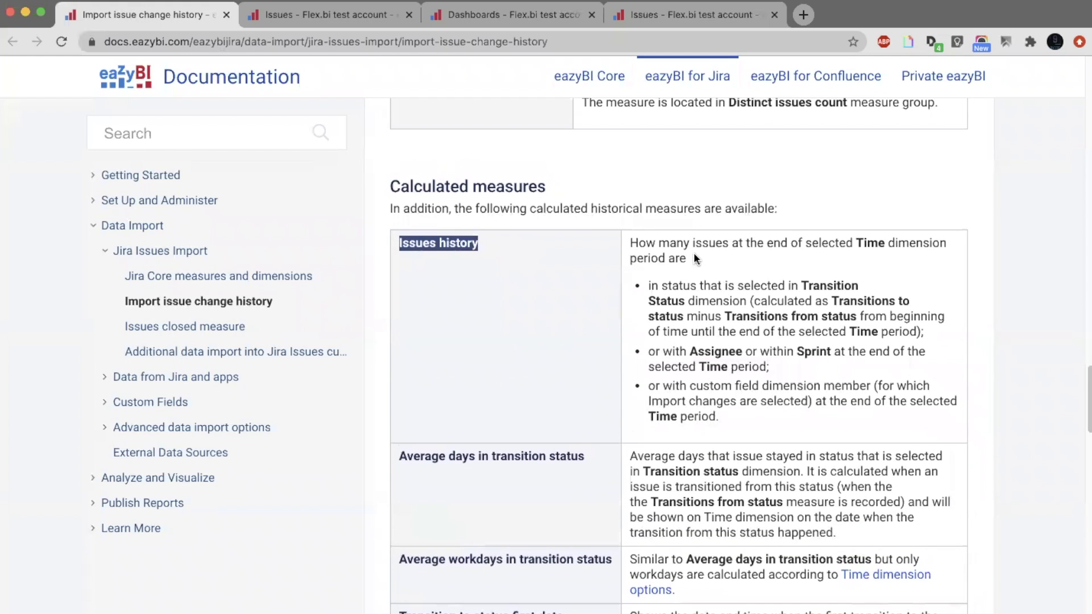
{"action": "left_click_drag", "start_coordinate": [696, 259], "coordinate": [636, 243]}
{"action": "left_click", "coordinate": [638, 245]}
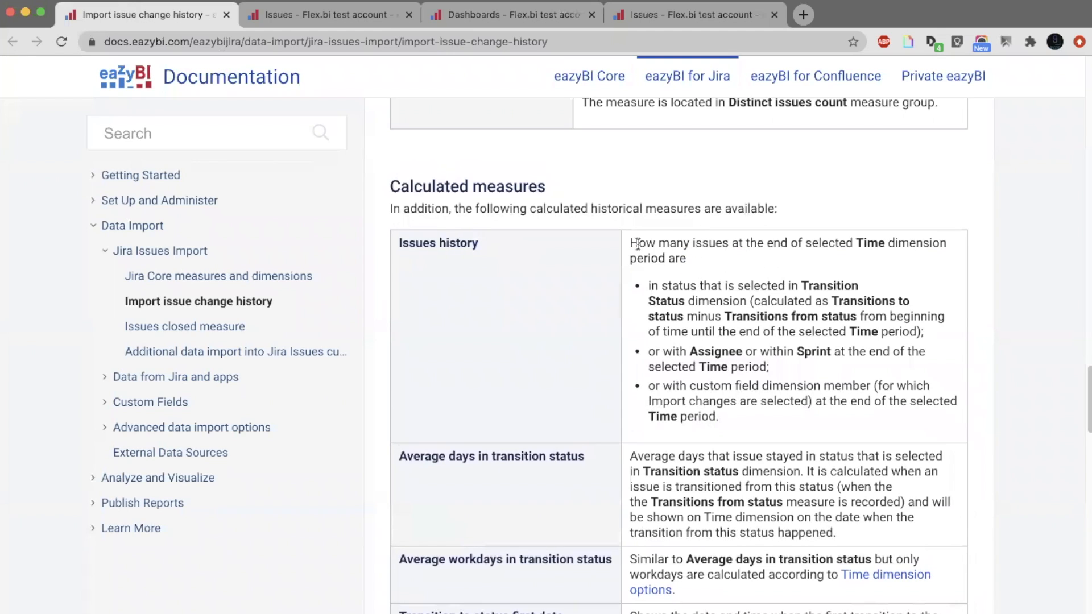
{"action": "left_click_drag", "start_coordinate": [801, 285], "coordinate": [689, 306]}
{"action": "left_click", "coordinate": [688, 305]}
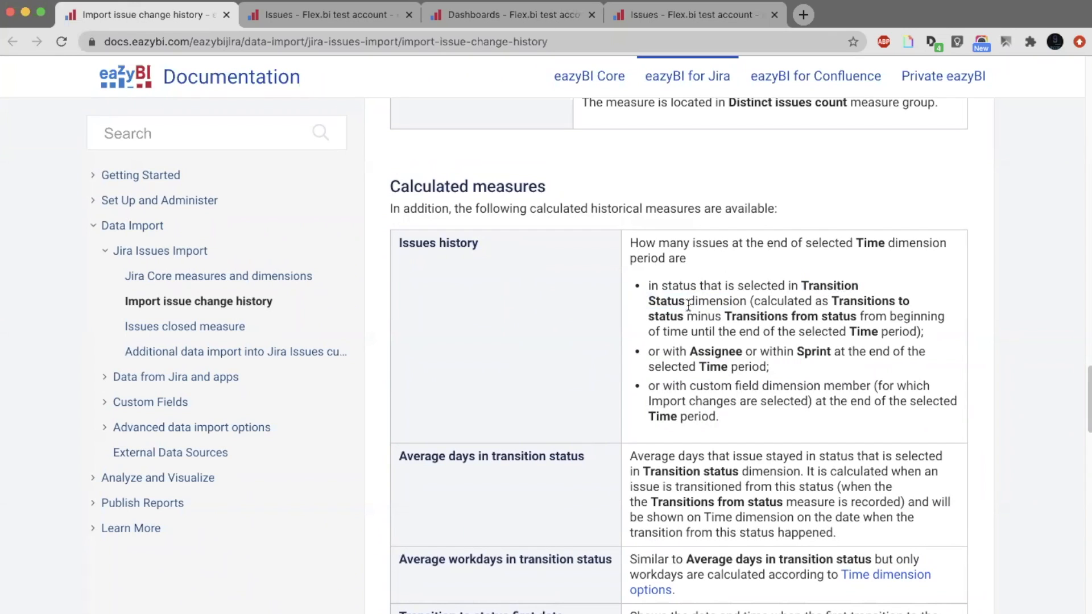
Return to the report's formula editor and enter the condition [Measures].[Issues history] > 0, on the formula's empty first line.
{"action": "left_click", "coordinate": [707, 15]}
{"action": "type", "text": "["}
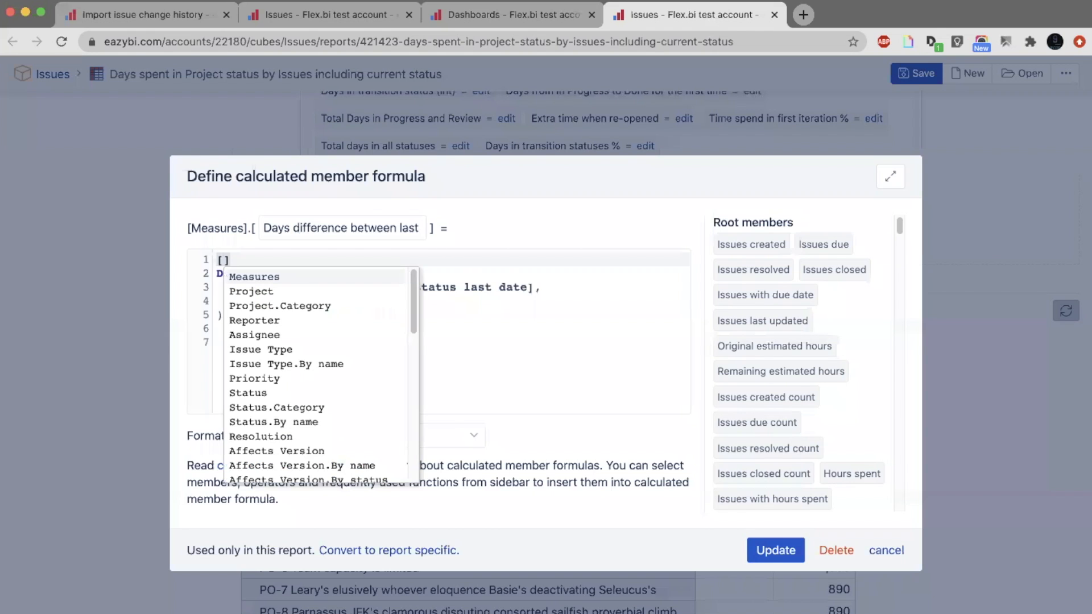
{"action": "type", "text": "Measures].["}
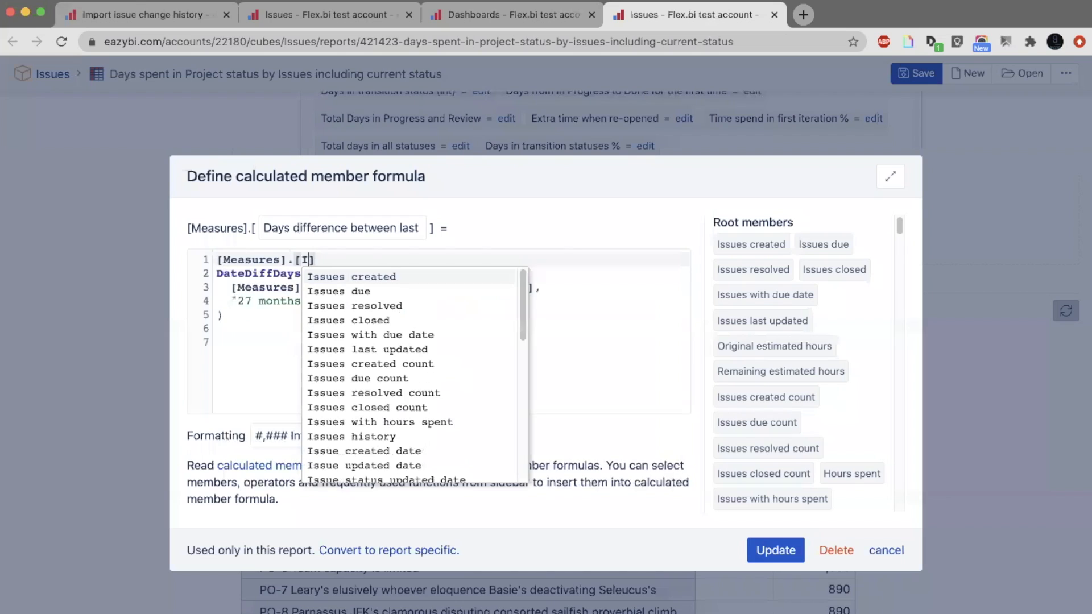
{"action": "type", "text": "Issues H"}
{"action": "key", "text": "Return"}
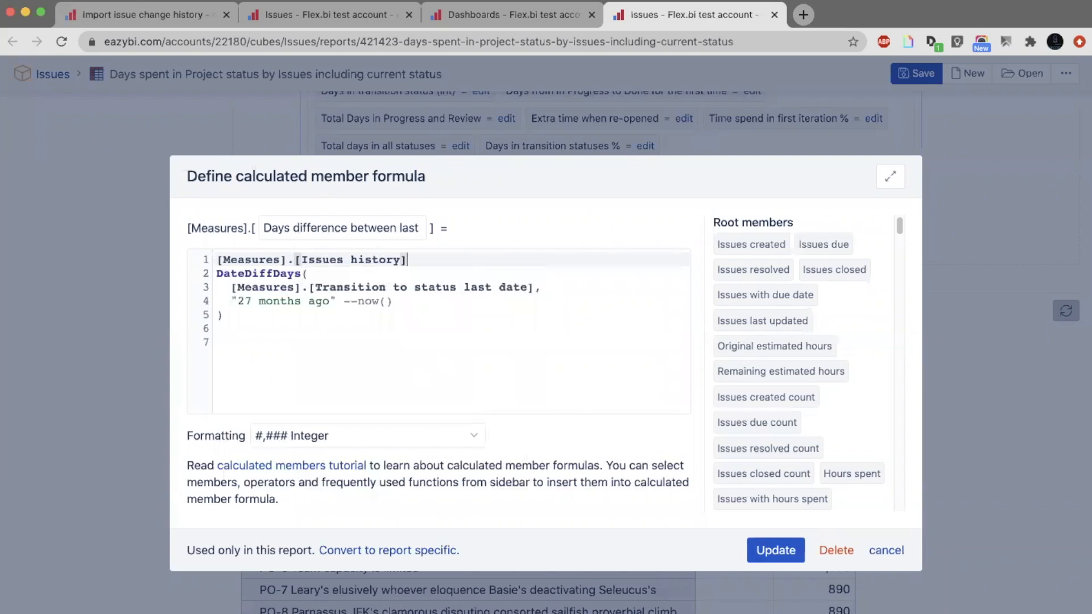
{"action": "type", "text": "> 0"}
{"action": "type", "text": ","}
Wrap the condition and the DateDiffDays expression in an IIF function, with its opening and closing parentheses on separate lines.
{"action": "left_click", "coordinate": [213, 260]}
{"action": "key", "text": "Return"}
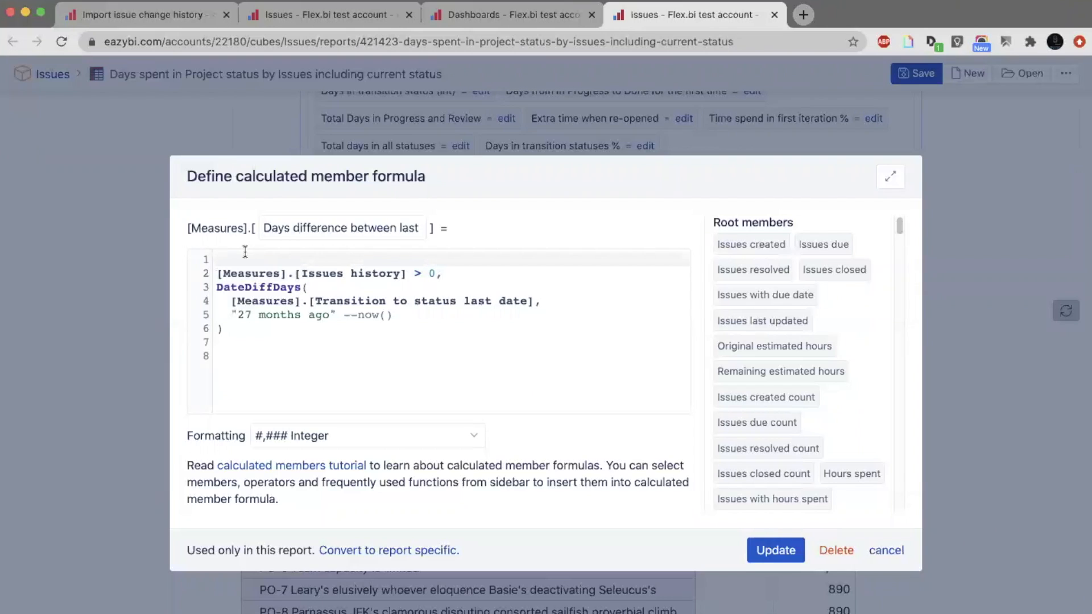
{"action": "type", "text": "IIF"}
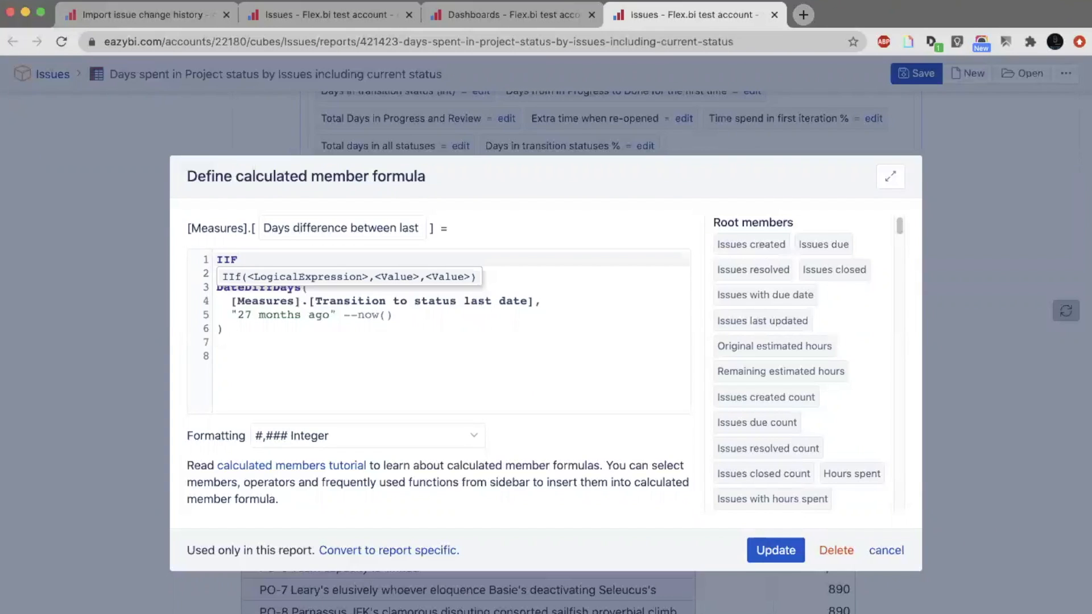
{"action": "type", "text": "("}
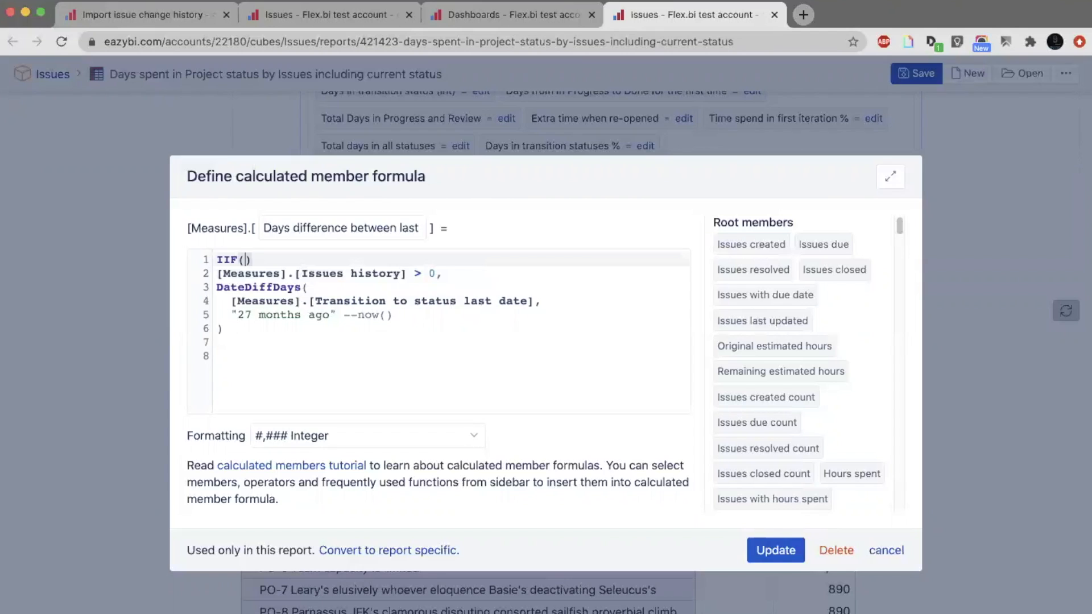
{"action": "key", "text": "BackSpace"}
{"action": "left_click", "coordinate": [309, 335]}
{"action": "key", "text": "Return"}
{"action": "type", "text": ")"}
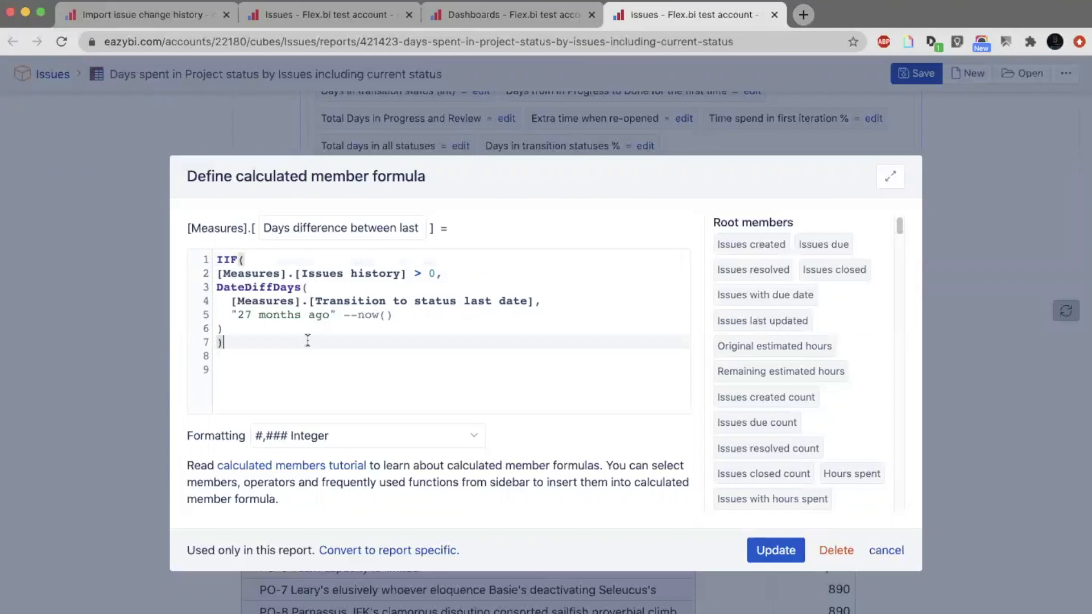
Indent the condition and DateDiffDays lines inside the IIF function.
{"action": "left_click", "coordinate": [270, 321]}
{"action": "left_click_drag", "start_coordinate": [270, 322], "coordinate": [207, 272]}
{"action": "key", "text": "Tab"}
{"action": "left_click", "coordinate": [274, 263]}
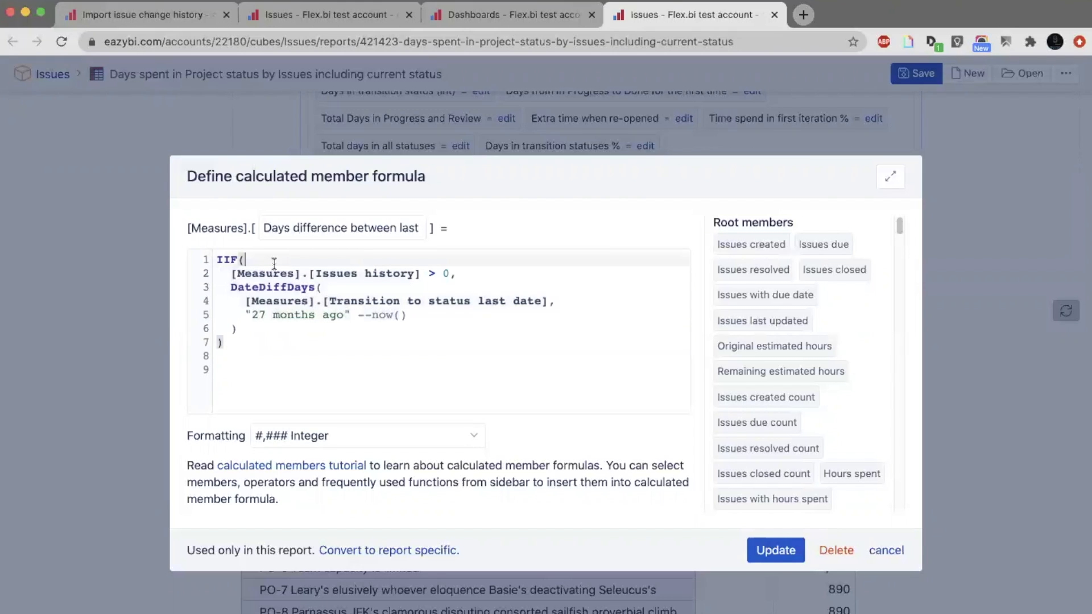
Add 0 as the IIF function's alternative value after the DateDiffDays expression and update the measure.
{"action": "left_click", "coordinate": [465, 274]}
{"action": "left_click_drag", "start_coordinate": [465, 274], "coordinate": [212, 269]}
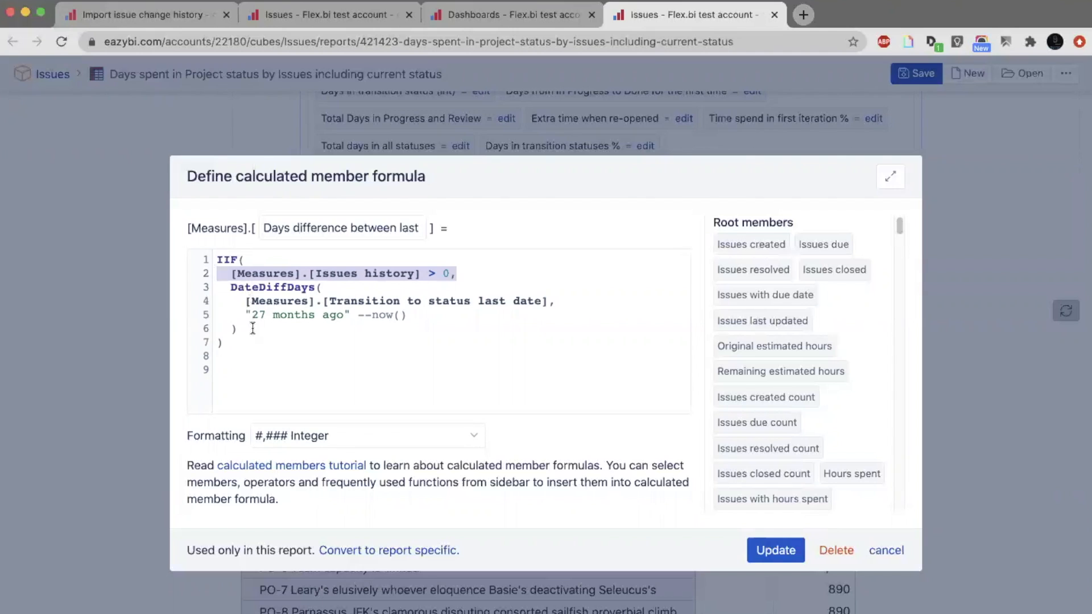
{"action": "left_click_drag", "start_coordinate": [238, 328], "coordinate": [216, 286]}
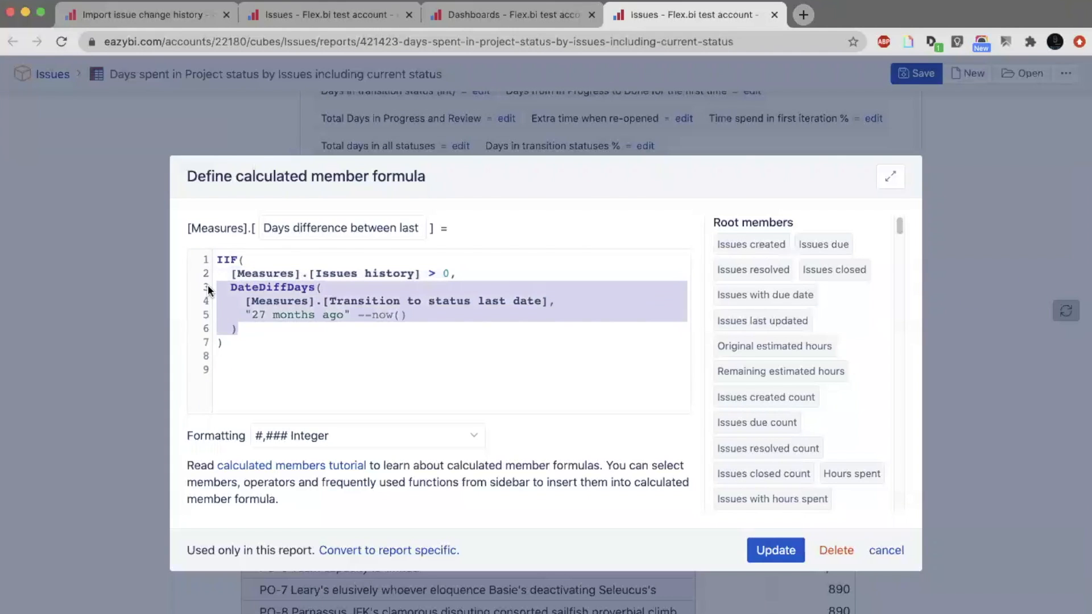
{"action": "left_click", "coordinate": [241, 329]}
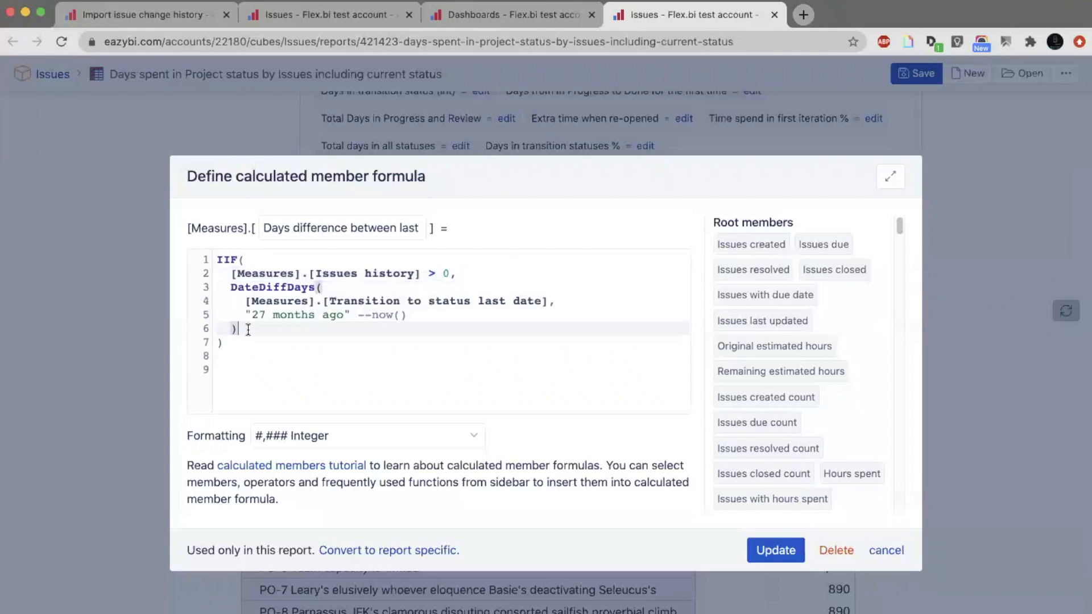
{"action": "type", "text": ","}
{"action": "key", "text": "Return"}
{"action": "type", "text": "0"}
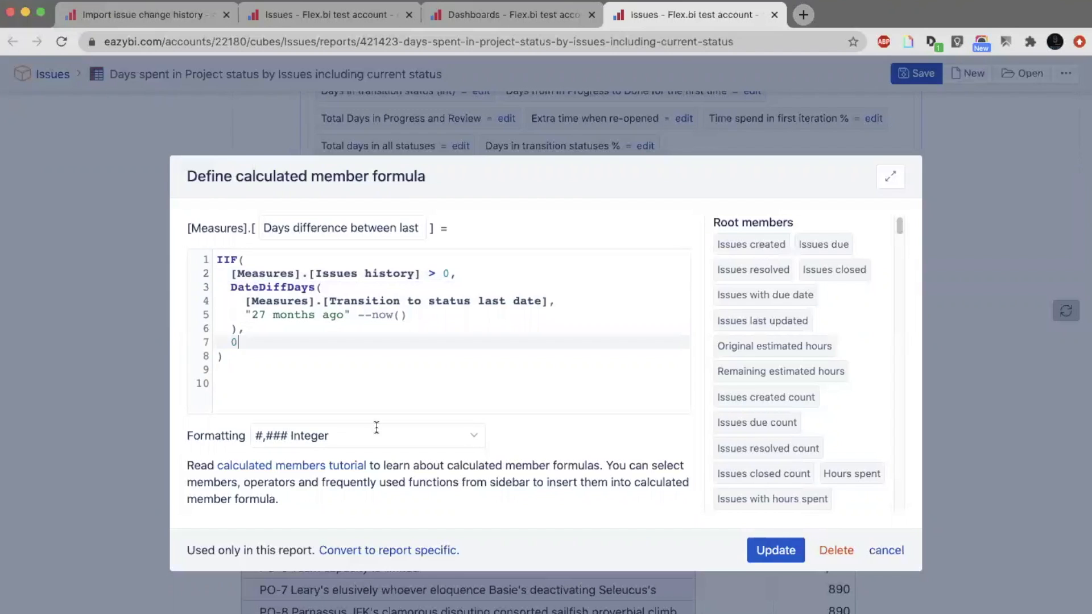
{"action": "left_click", "coordinate": [794, 551]}
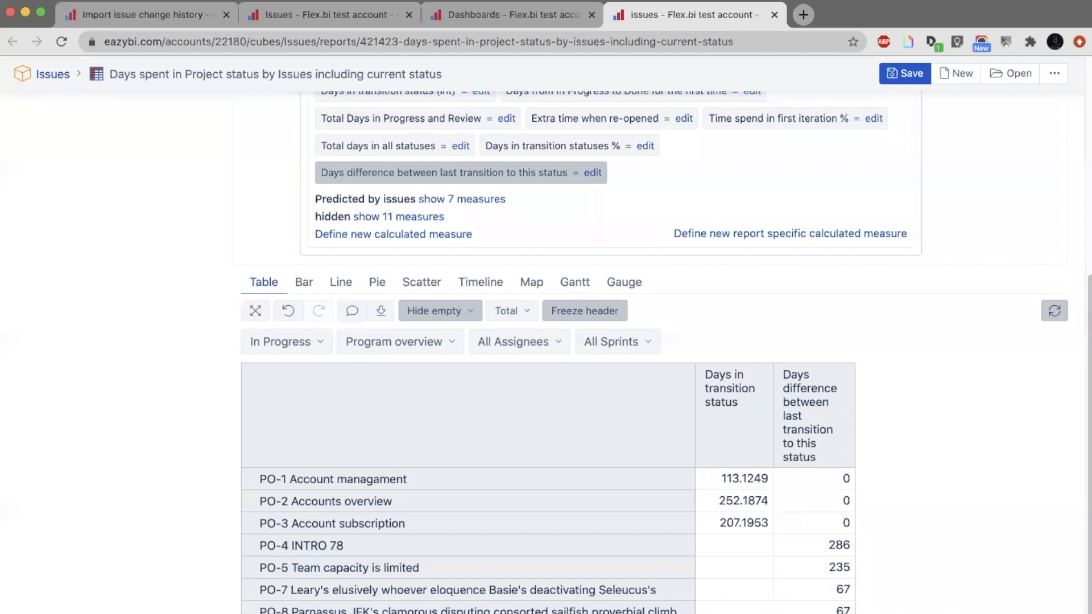
Define a new calculated measure whose formula adds Days in transition status and Days difference between last transition to this status.
{"action": "left_click", "coordinate": [452, 236]}
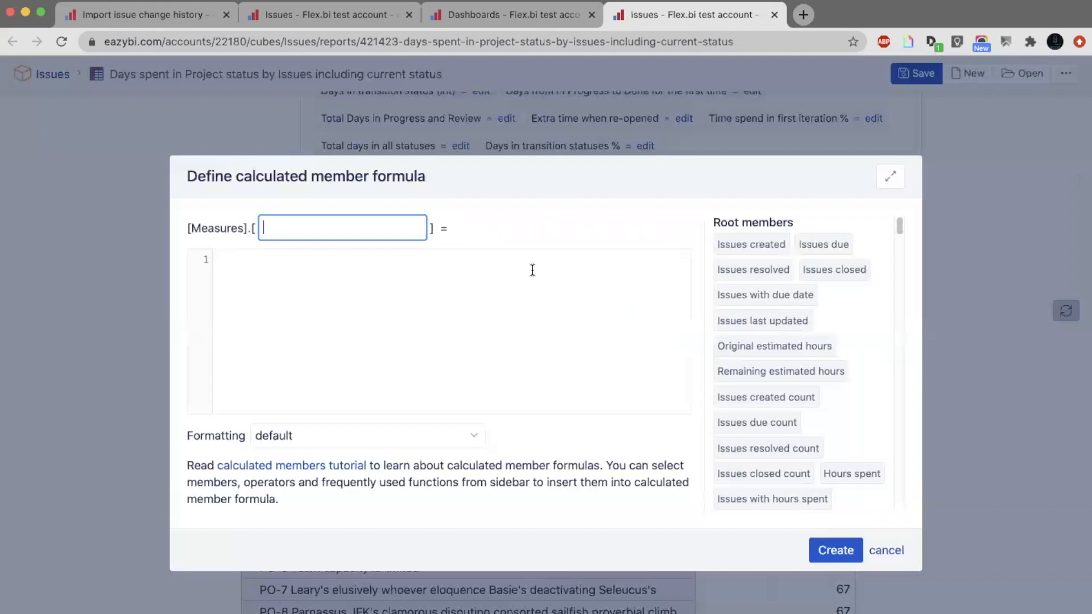
{"action": "left_click", "coordinate": [540, 279]}
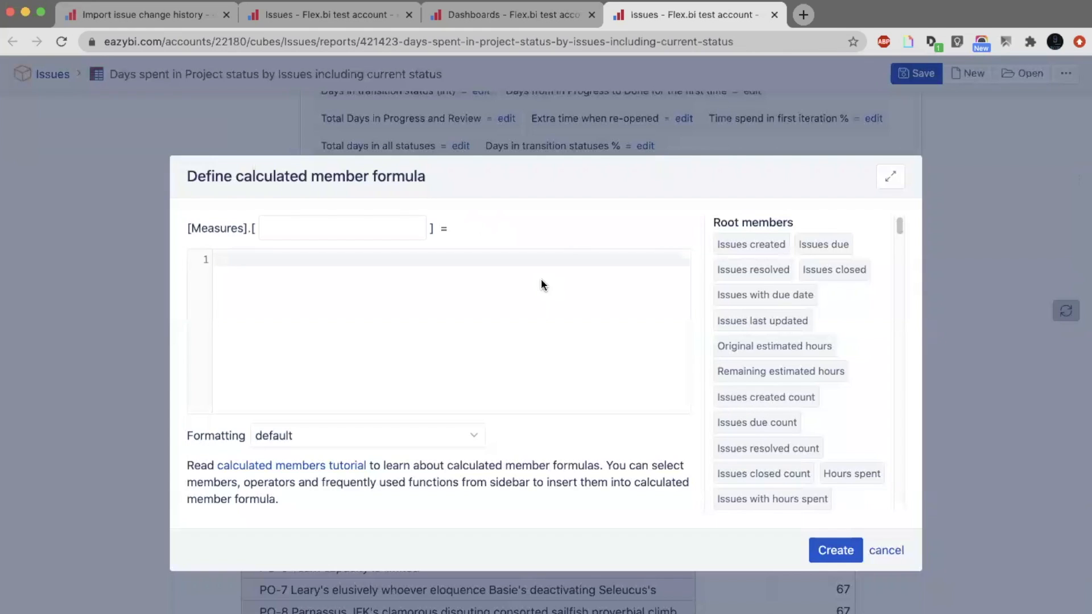
{"action": "key", "text": "super+f"}
{"action": "type", "text": "days"}
{"action": "left_click", "coordinate": [781, 362]}
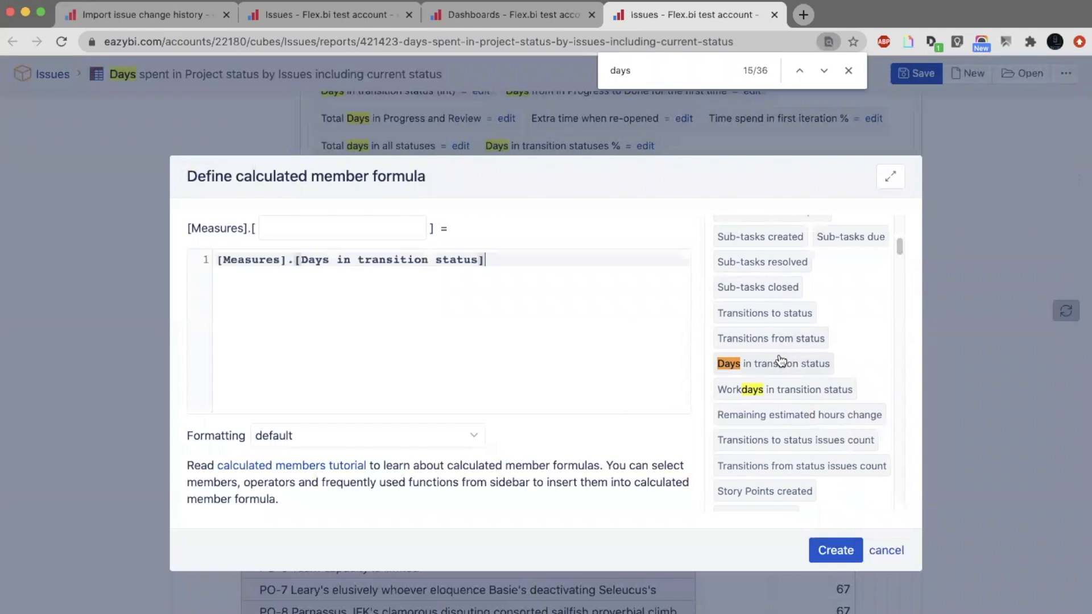
{"action": "type", "text": "+"}
{"action": "key", "text": "Return"}
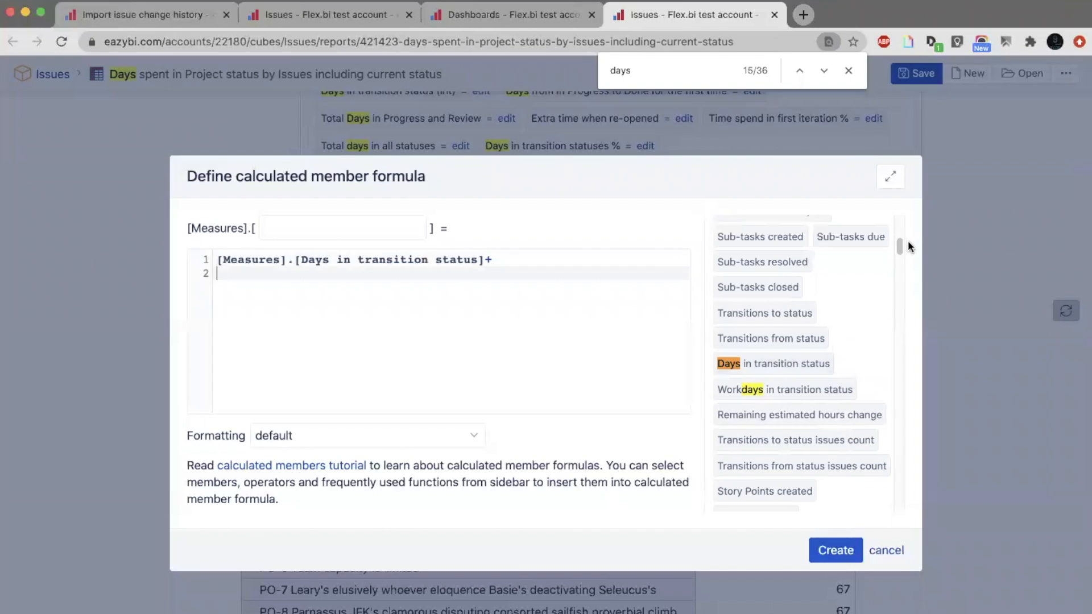
{"action": "left_click_drag", "start_coordinate": [899, 246], "coordinate": [893, 483]}
{"action": "left_click", "coordinate": [846, 376]}
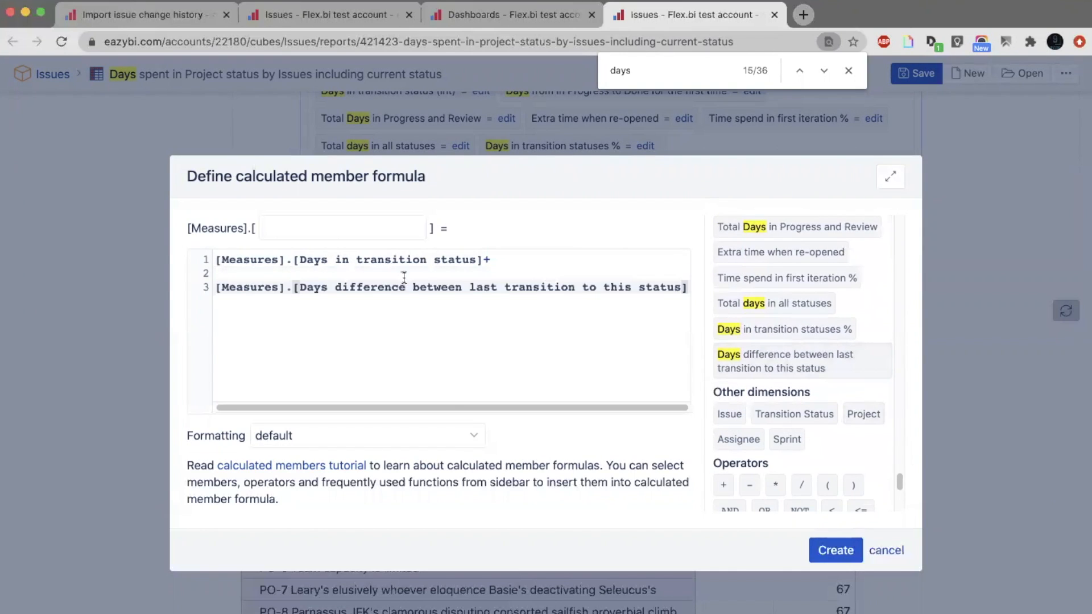
Name the new calculated measure "Days in transition status including current status" and create it.
{"action": "left_click", "coordinate": [387, 226]}
{"action": "type", "text": "D"}
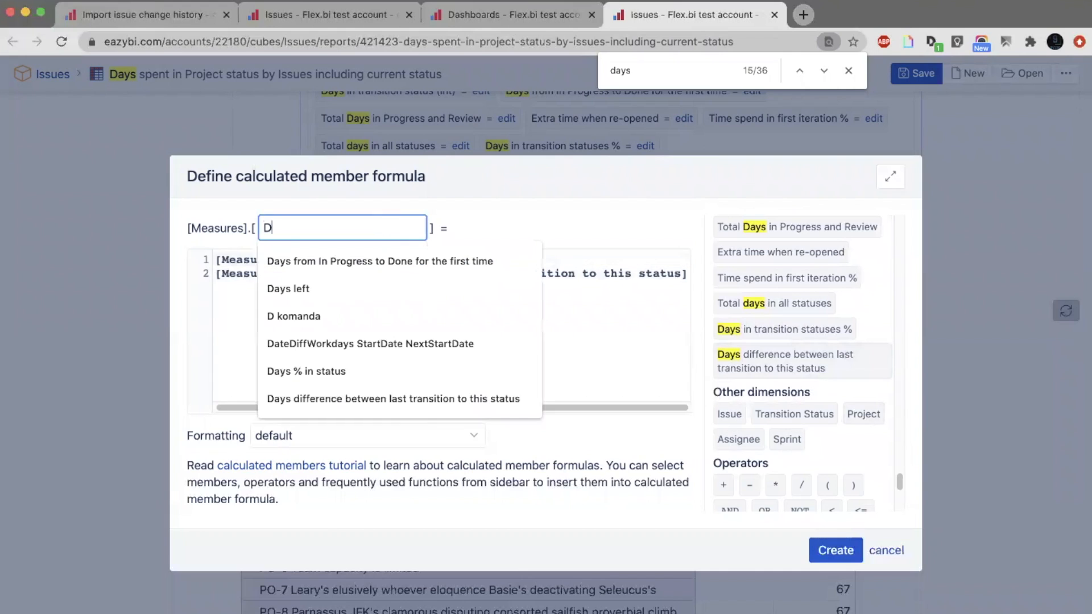
{"action": "type", "text": "ays in tra"}
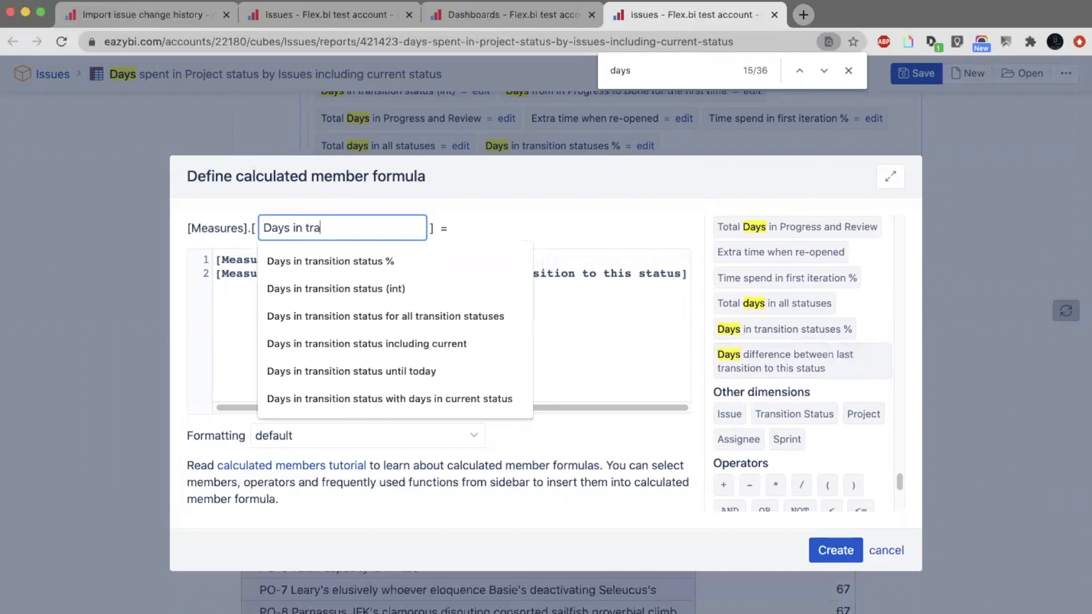
{"action": "type", "text": "nsition status in"}
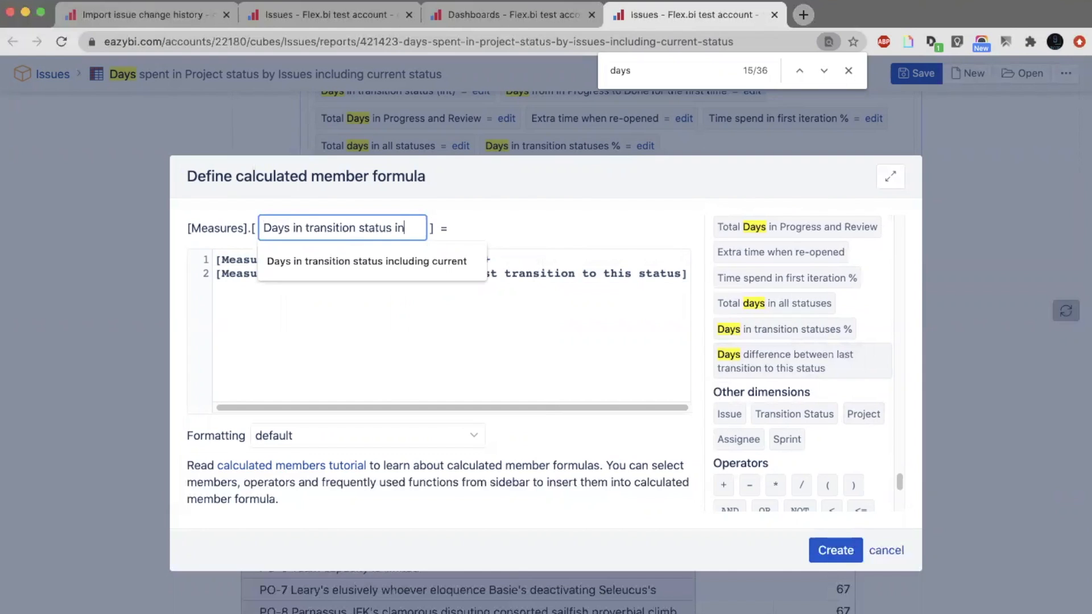
{"action": "type", "text": "clusond"}
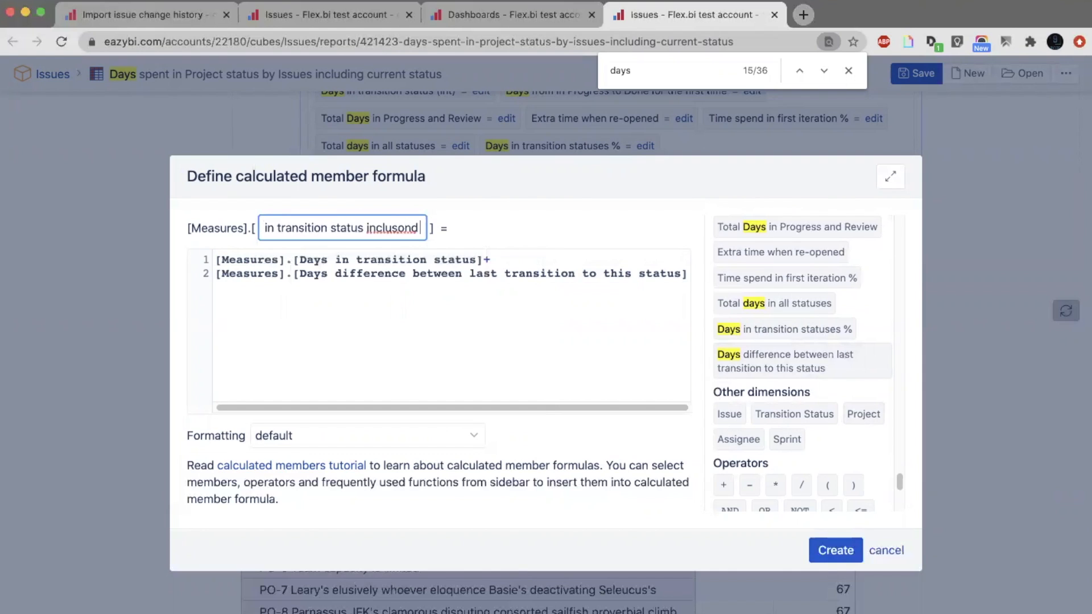
{"action": "key", "text": "BackSpace"}
{"action": "key", "text": "BackSpace"}
{"action": "key", "text": "BackSpace"}
{"action": "key", "text": "BackSpace"}
{"action": "key", "text": "BackSpace"}
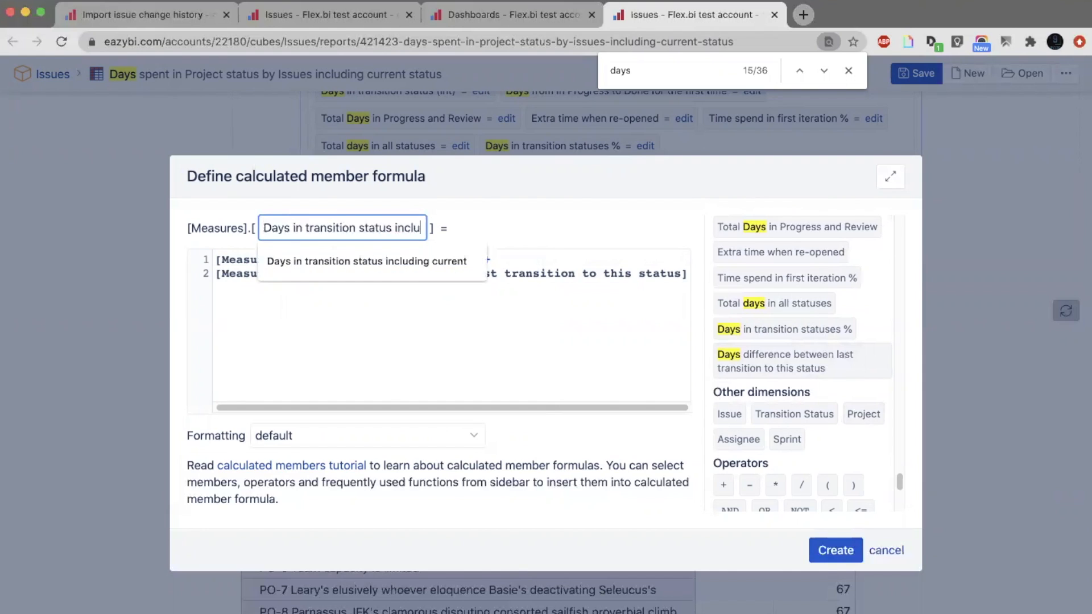
{"action": "type", "text": "ding current status"}
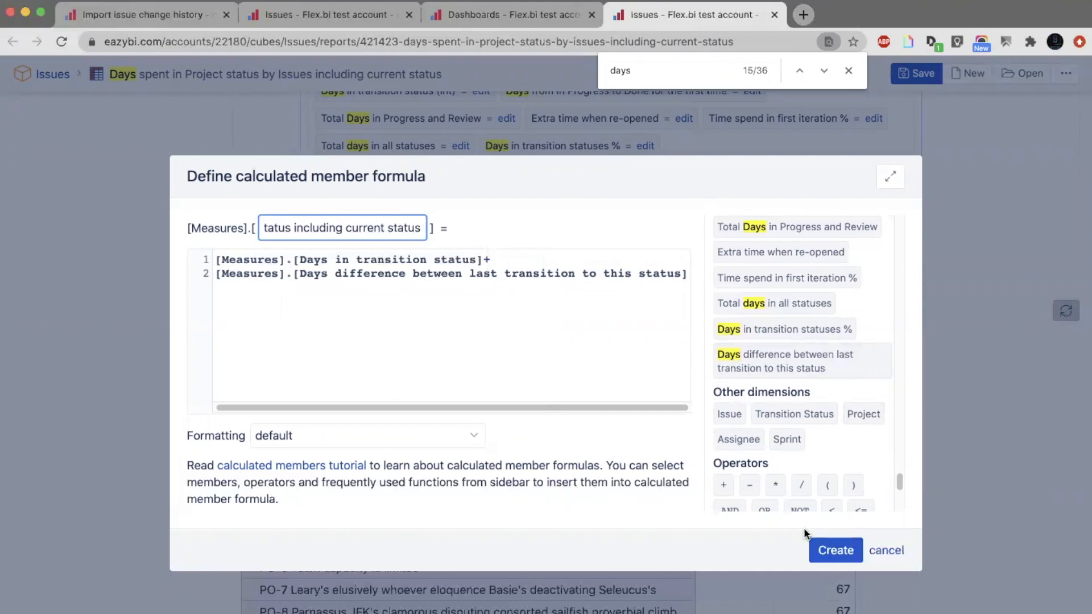
{"action": "left_click", "coordinate": [820, 547]}
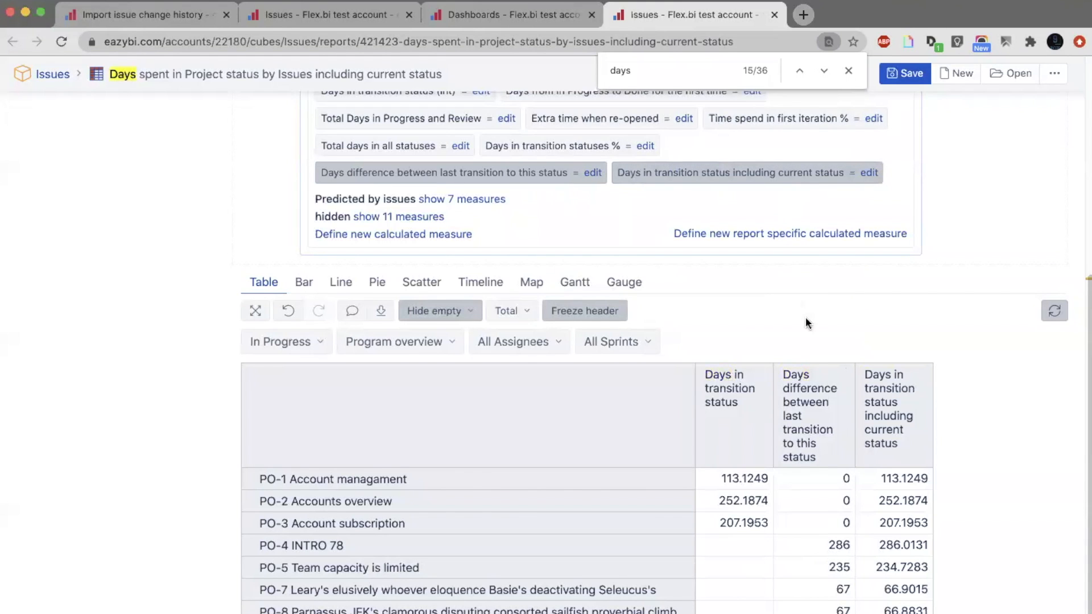
Set the formatting of the Days in transition status including current status measure to #,### Integer and update it.
{"action": "left_click", "coordinate": [869, 172]}
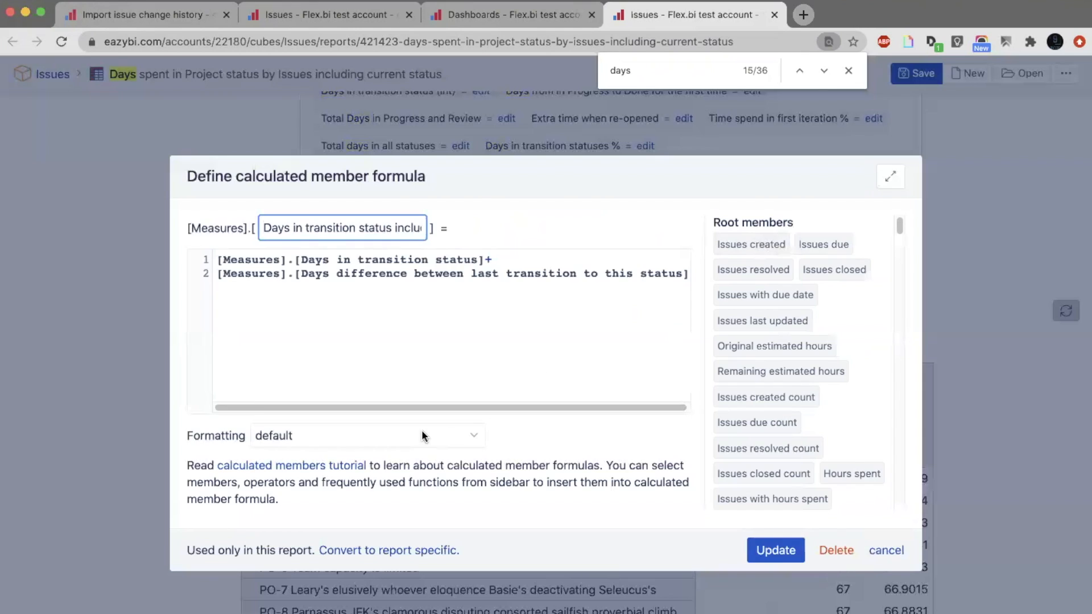
{"action": "left_click", "coordinate": [443, 436]}
{"action": "left_click", "coordinate": [404, 225]}
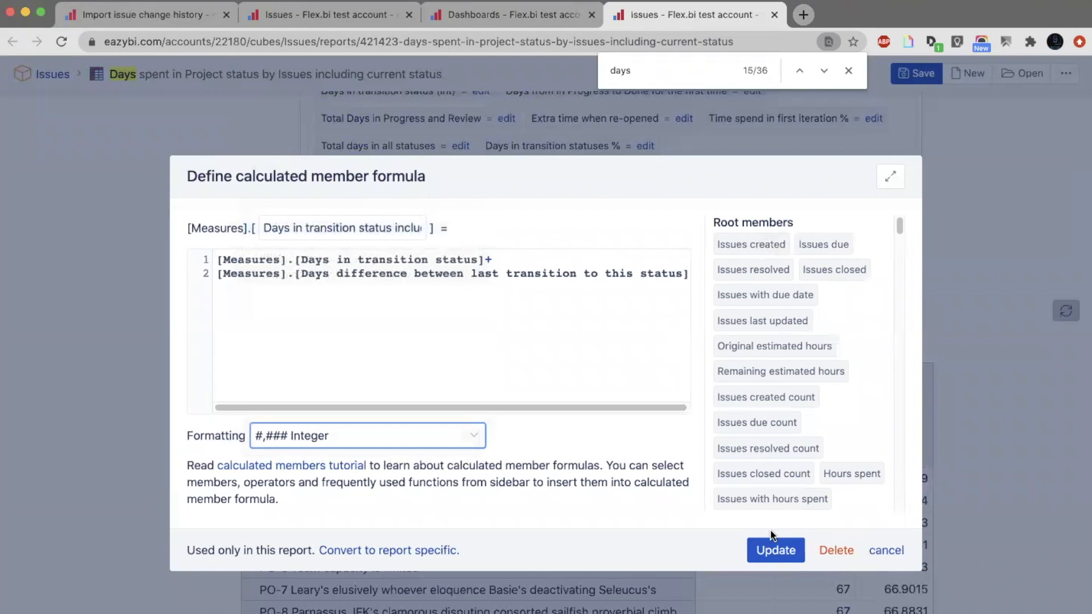
{"action": "left_click", "coordinate": [769, 547]}
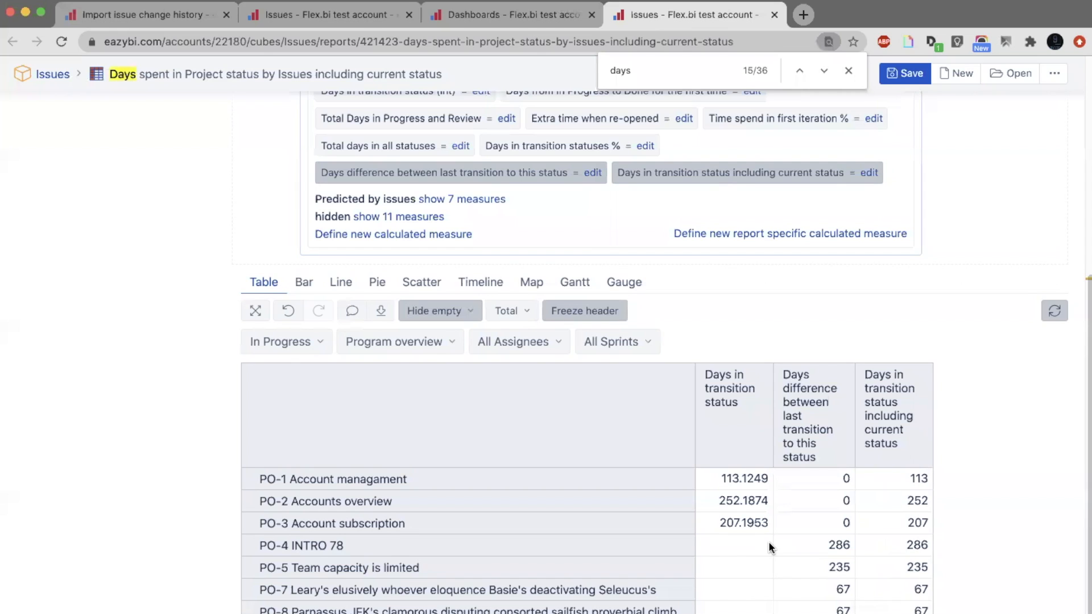
Keep only the Days in transition status including current status measure in the report table and close the page search.
{"action": "left_click", "coordinate": [890, 405]}
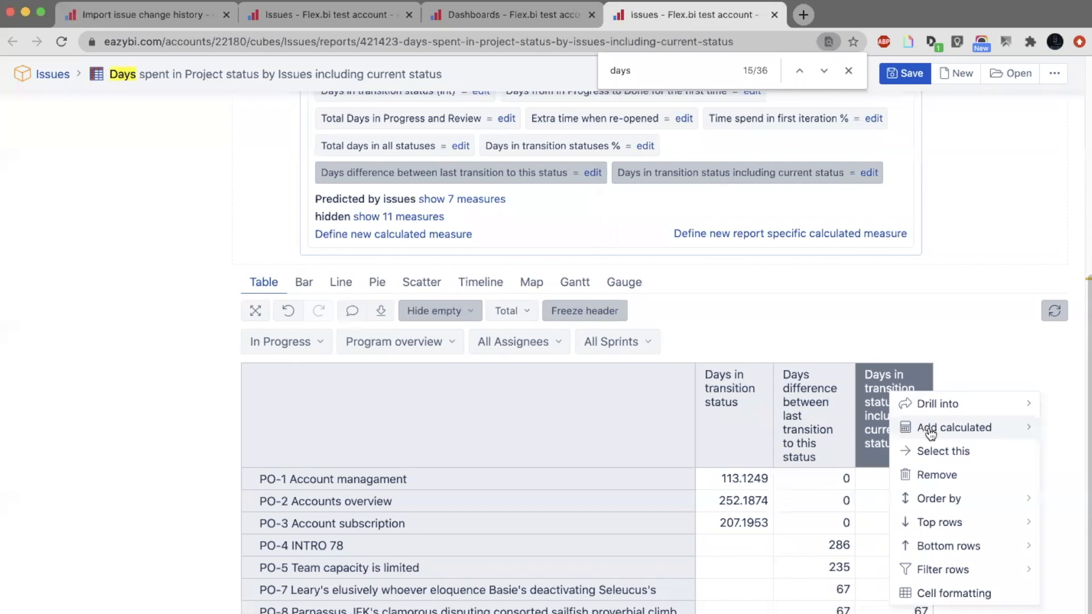
{"action": "left_click", "coordinate": [934, 460]}
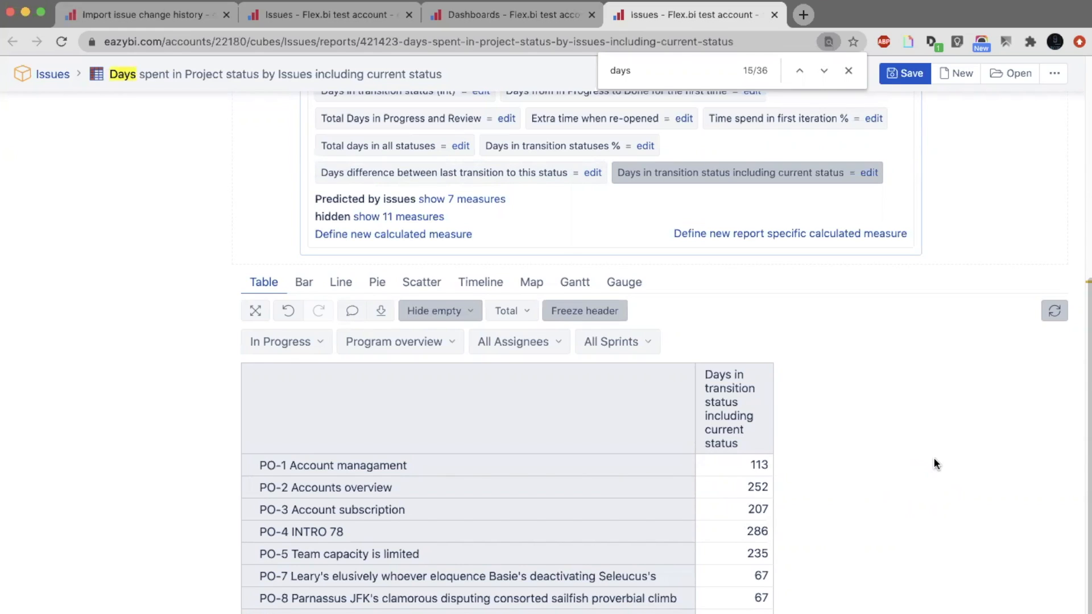
{"action": "left_click", "coordinate": [847, 71]}
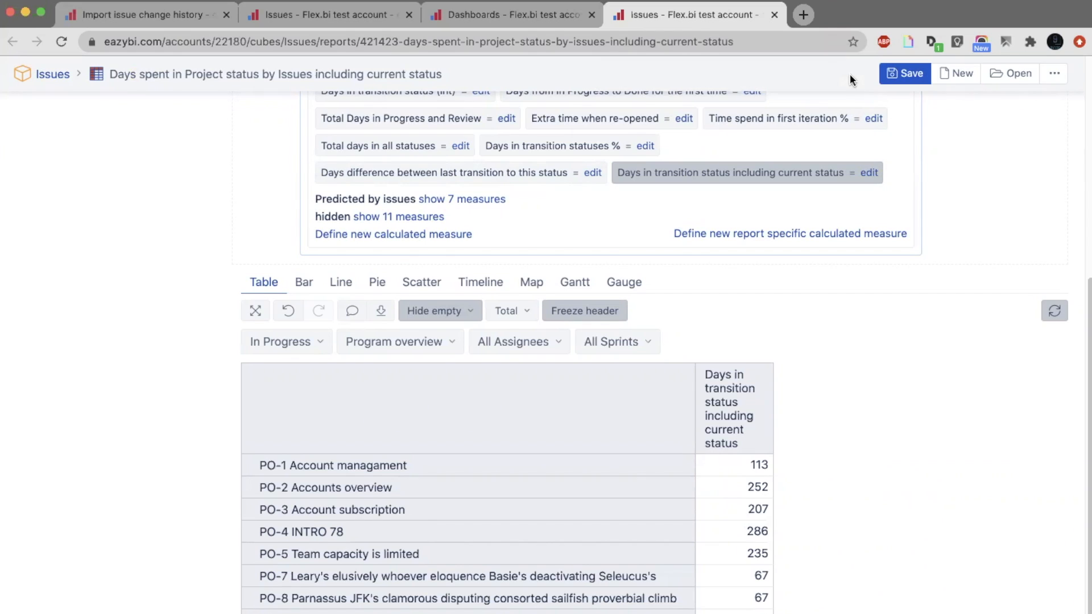
Open the flex.bi website in a new browser tab and go to its Trainings page.
{"action": "left_click", "coordinate": [810, 17]}
{"action": "type", "text": "l"}
{"action": "key", "text": "BackSpace"}
{"action": "key", "text": "BackSpace"}
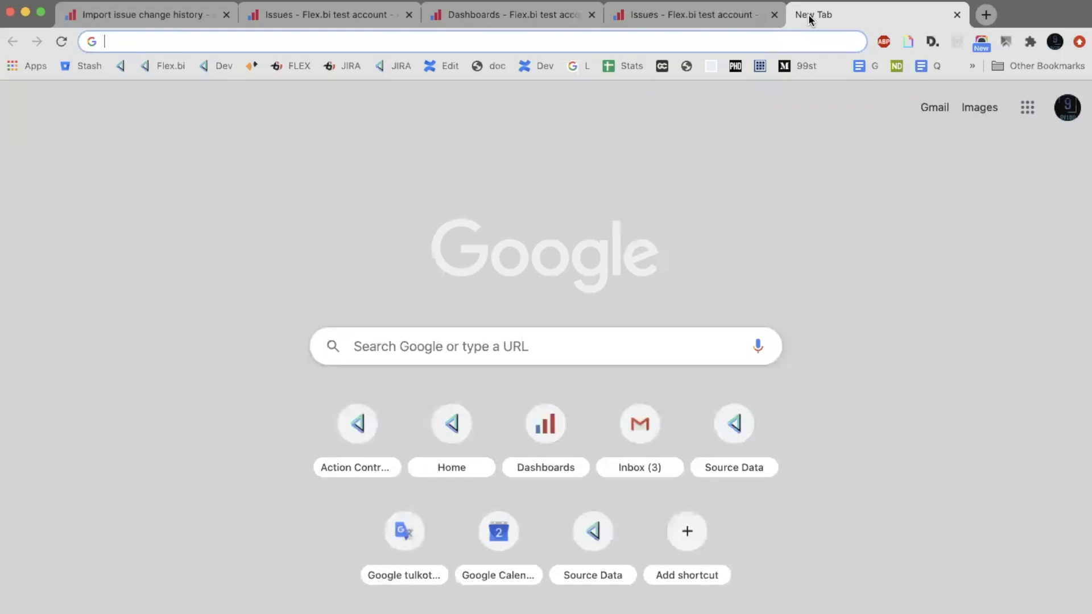
{"action": "type", "text": "flex"}
{"action": "key", "text": "Return"}
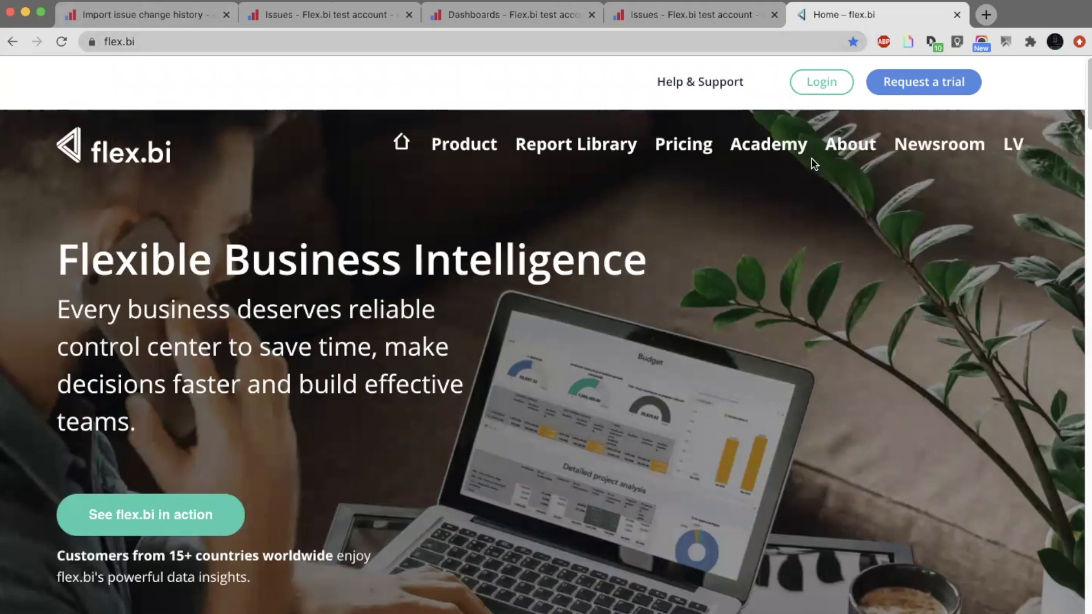
{"action": "mouse_move", "coordinate": [782, 168]}
{"action": "left_click", "coordinate": [766, 196]}
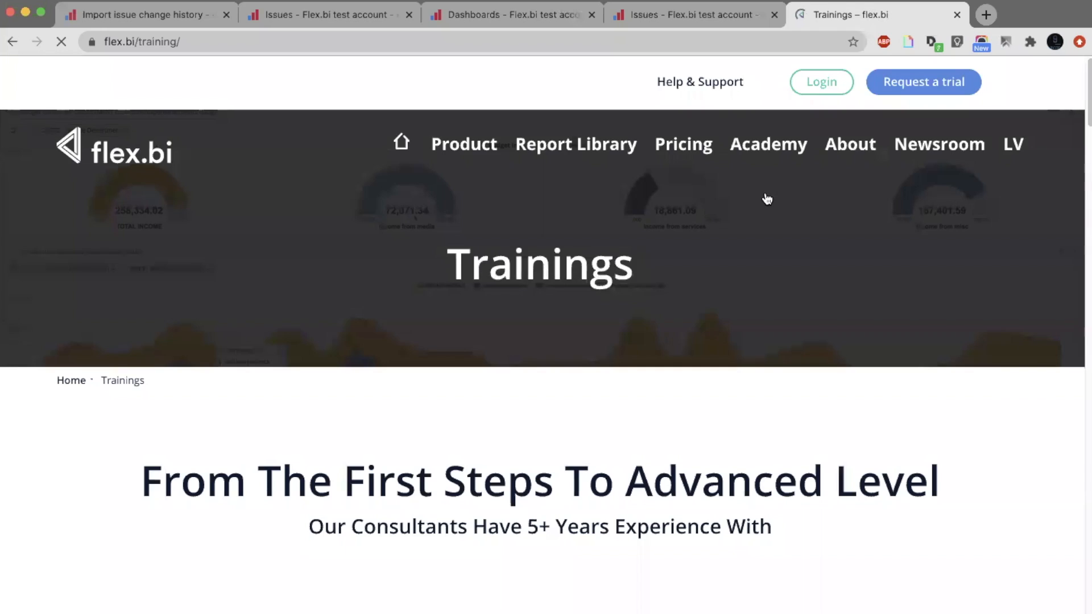
Look through the training packages on the page and open the search for available eazyBI open trainings.
{"action": "scroll", "coordinate": [766, 198], "scroll_direction": "down", "scroll_amount": 10}
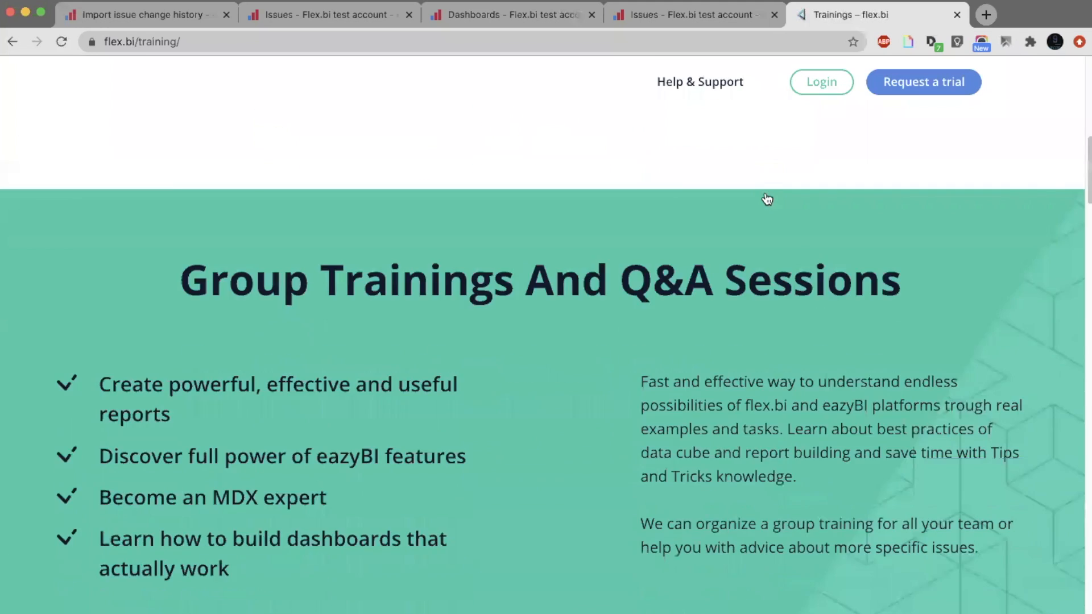
{"action": "scroll", "coordinate": [766, 198], "scroll_direction": "down", "scroll_amount": 10}
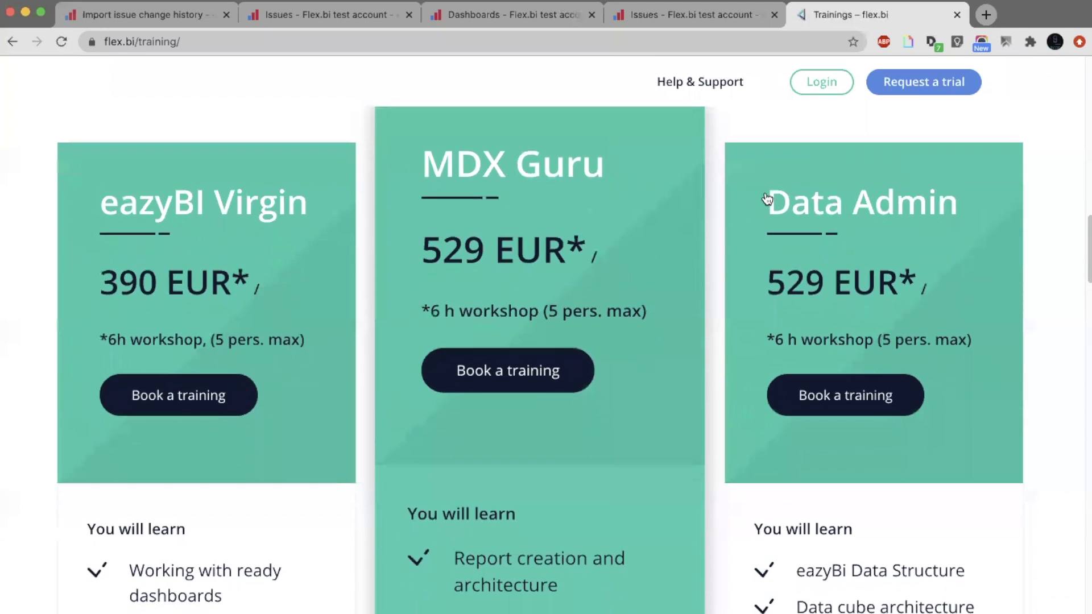
{"action": "scroll", "coordinate": [716, 300], "scroll_direction": "down", "scroll_amount": 1}
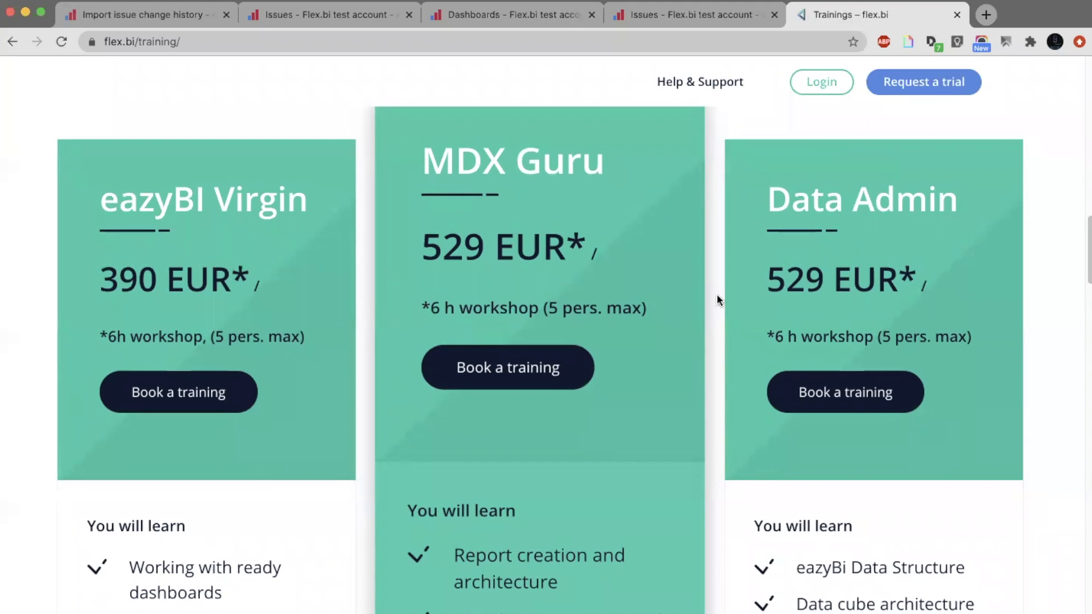
{"action": "scroll", "coordinate": [718, 300], "scroll_direction": "down", "scroll_amount": 6}
{"action": "scroll", "coordinate": [718, 300], "scroll_direction": "down", "scroll_amount": 14}
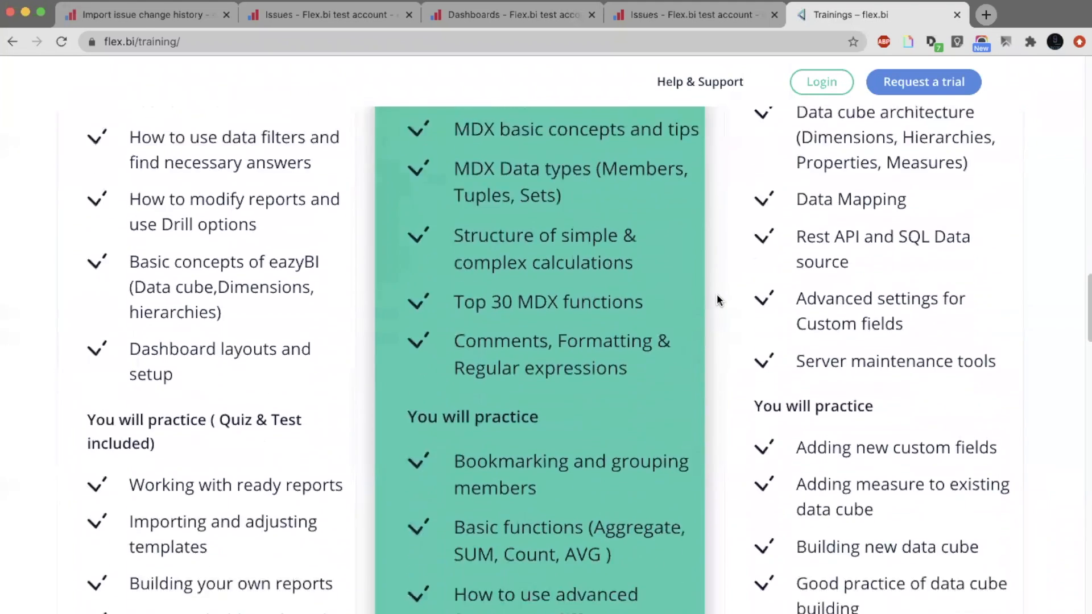
{"action": "scroll", "coordinate": [717, 300], "scroll_direction": "down", "scroll_amount": 1}
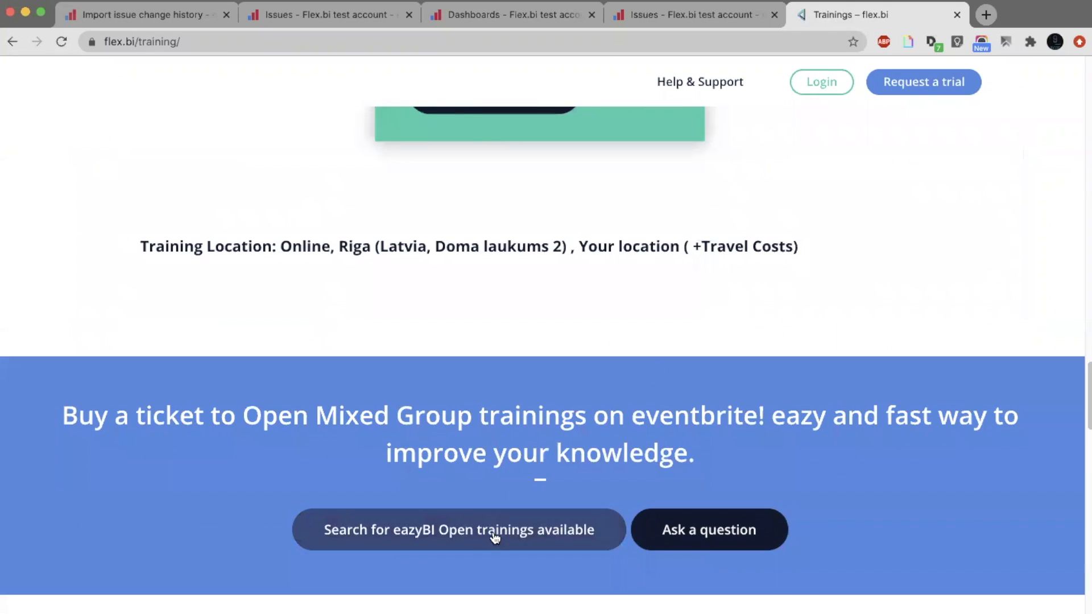
{"action": "left_click", "coordinate": [495, 535]}
Go back to the package prices on the Trainings page and check the workshop length and group size.
{"action": "scroll", "coordinate": [659, 277], "scroll_direction": "up", "scroll_amount": 6}
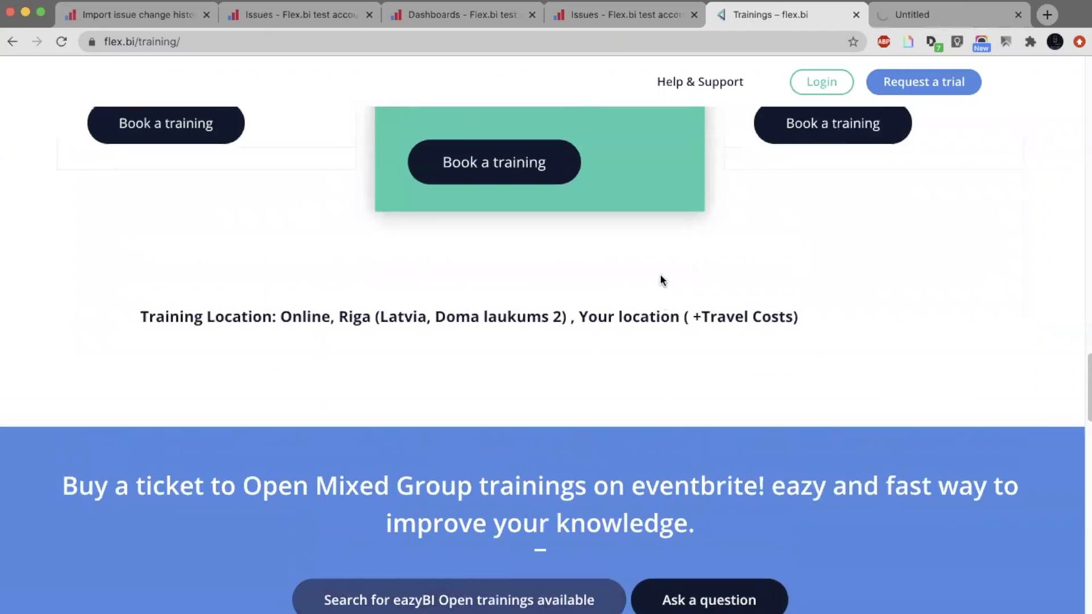
{"action": "scroll", "coordinate": [660, 274], "scroll_direction": "up", "scroll_amount": 6}
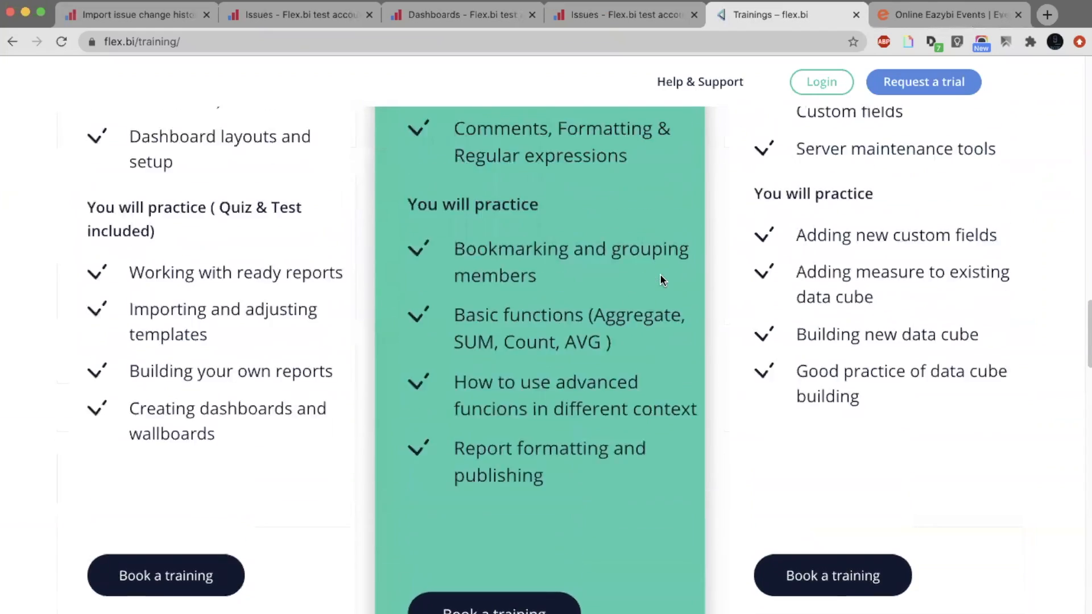
{"action": "scroll", "coordinate": [663, 275], "scroll_direction": "up", "scroll_amount": 8}
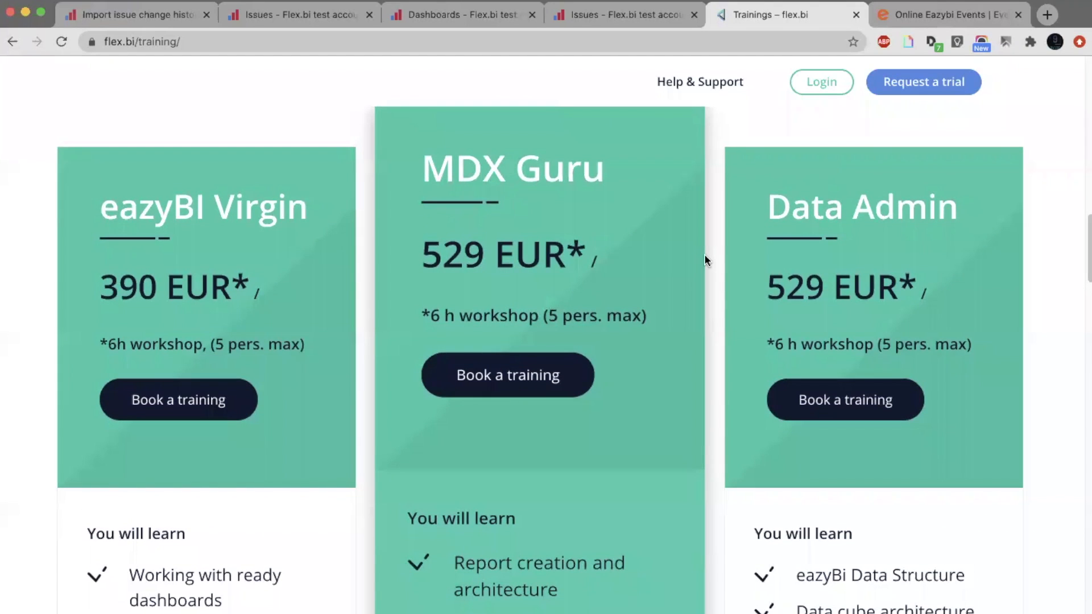
{"action": "left_click_drag", "start_coordinate": [300, 344], "coordinate": [215, 335]}
{"action": "left_click", "coordinate": [378, 344]}
Switch to the Eventbrite page and examine the dates and prices of the eazyBI open group trainings.
{"action": "key", "text": "ctrl+Tab"}
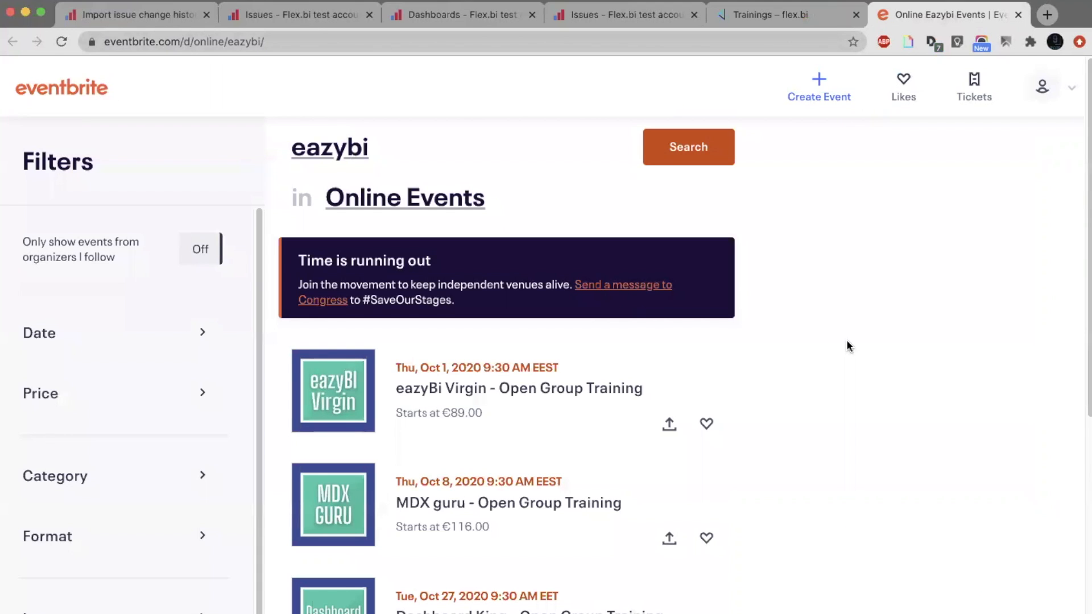
{"action": "scroll", "coordinate": [846, 343], "scroll_direction": "down", "scroll_amount": 2}
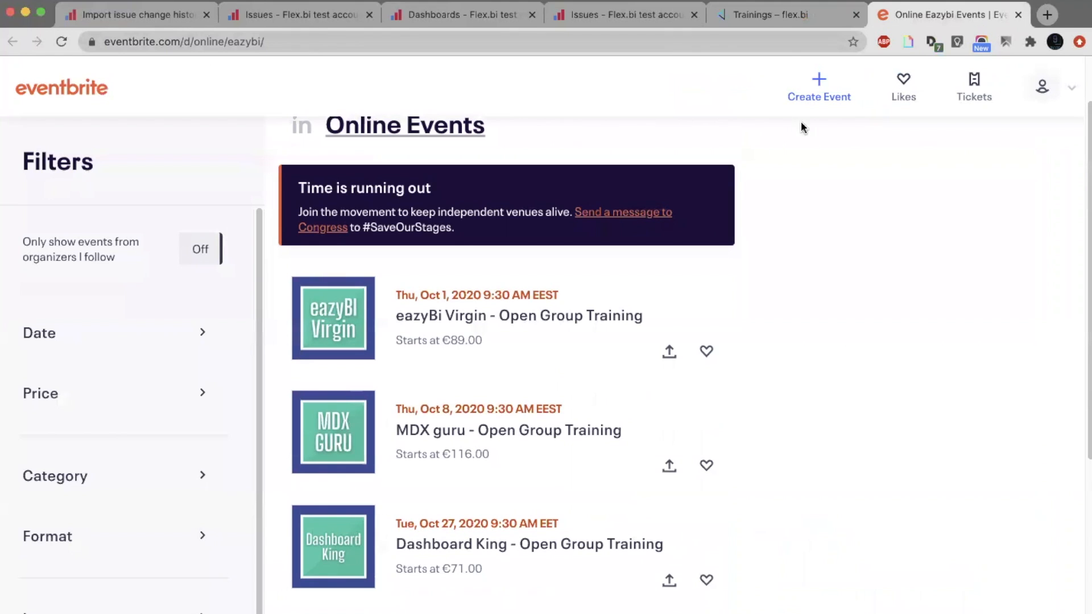
Return to the flex.bi Trainings page and examine the learning topics of the eazyBI Virgin, MDX Guru and Data Admin packages.
{"action": "left_click", "coordinate": [796, 12]}
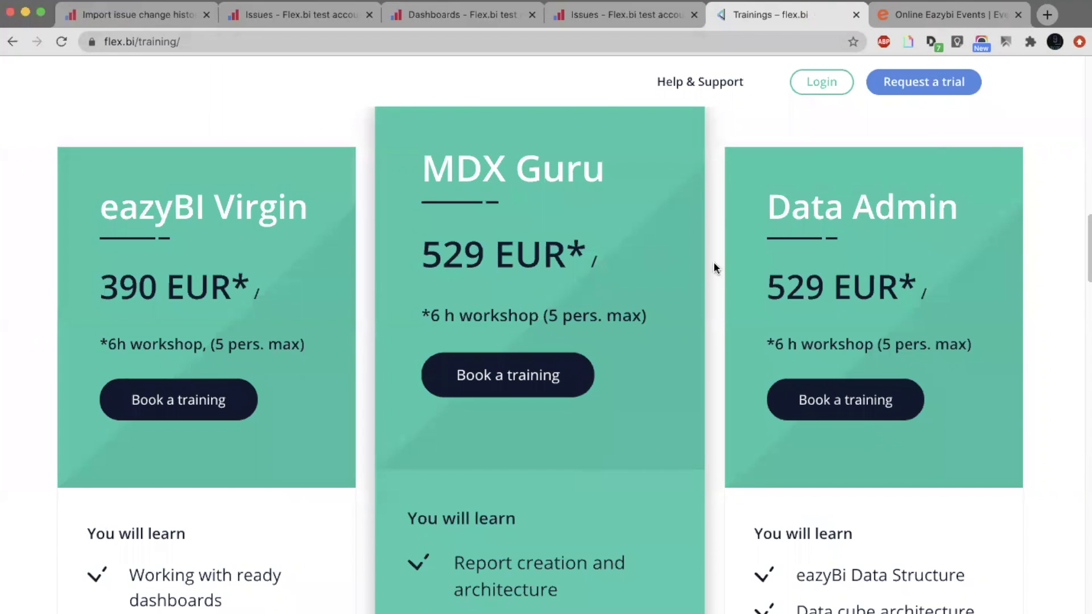
{"action": "scroll", "coordinate": [333, 248], "scroll_direction": "down", "scroll_amount": 1}
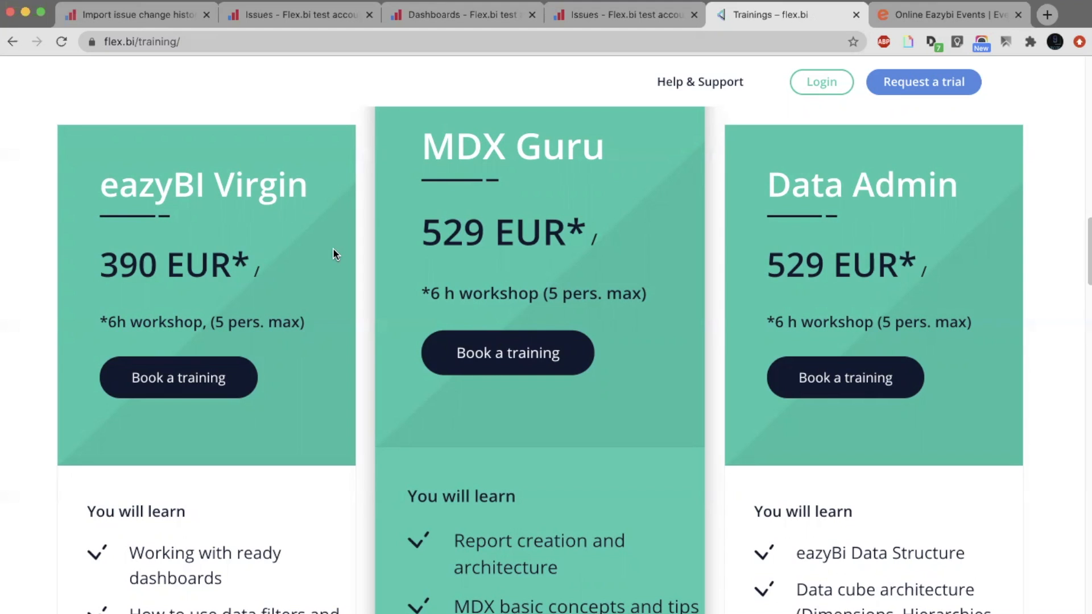
{"action": "scroll", "coordinate": [333, 249], "scroll_direction": "down", "scroll_amount": 2}
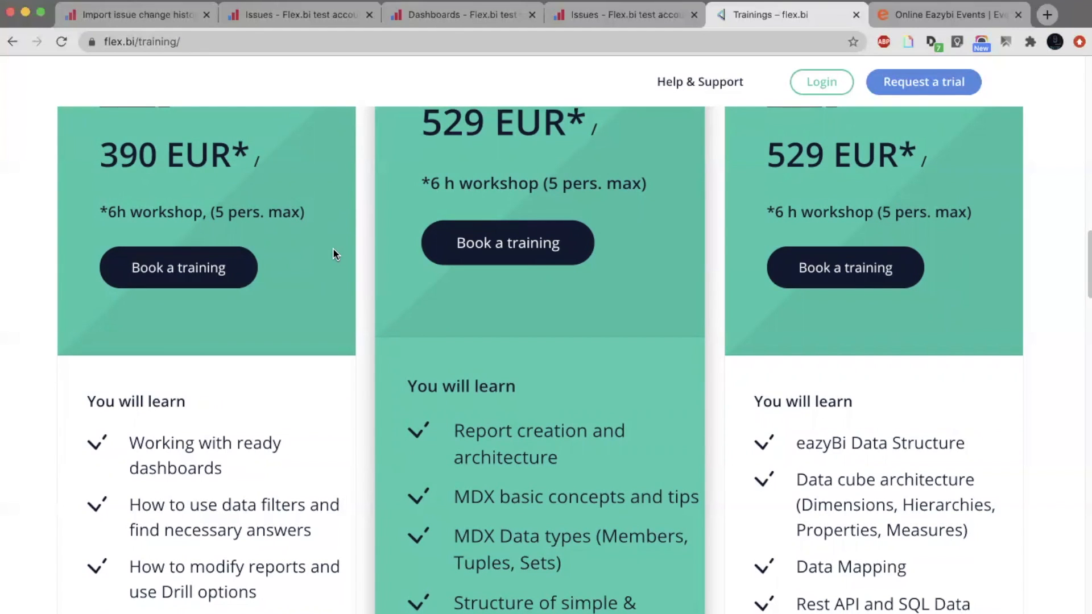
{"action": "scroll", "coordinate": [334, 253], "scroll_direction": "up", "scroll_amount": 3}
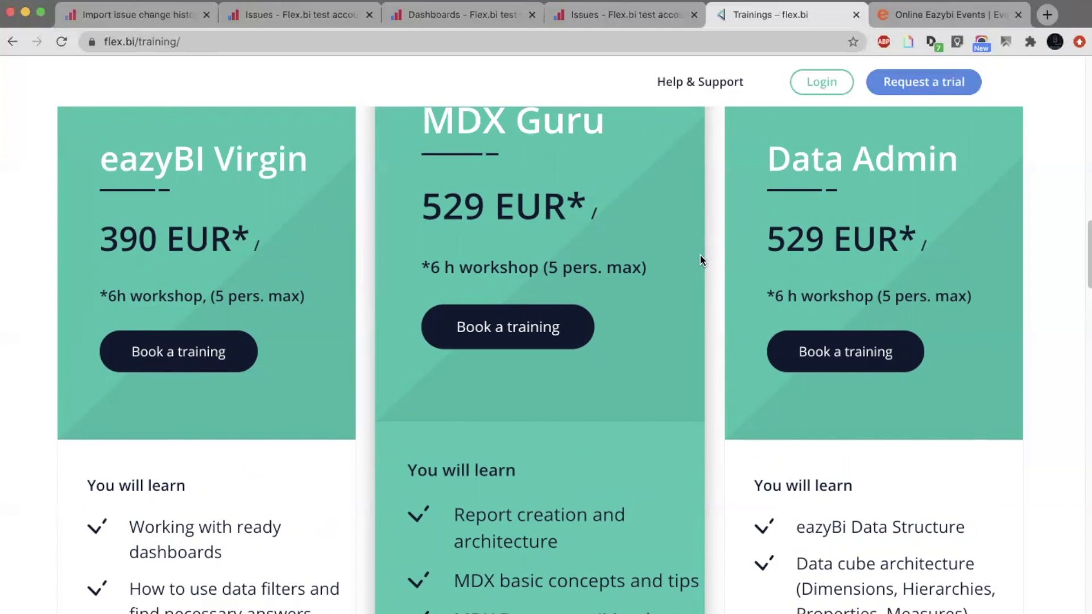
{"action": "scroll", "coordinate": [700, 257], "scroll_direction": "down", "scroll_amount": 5}
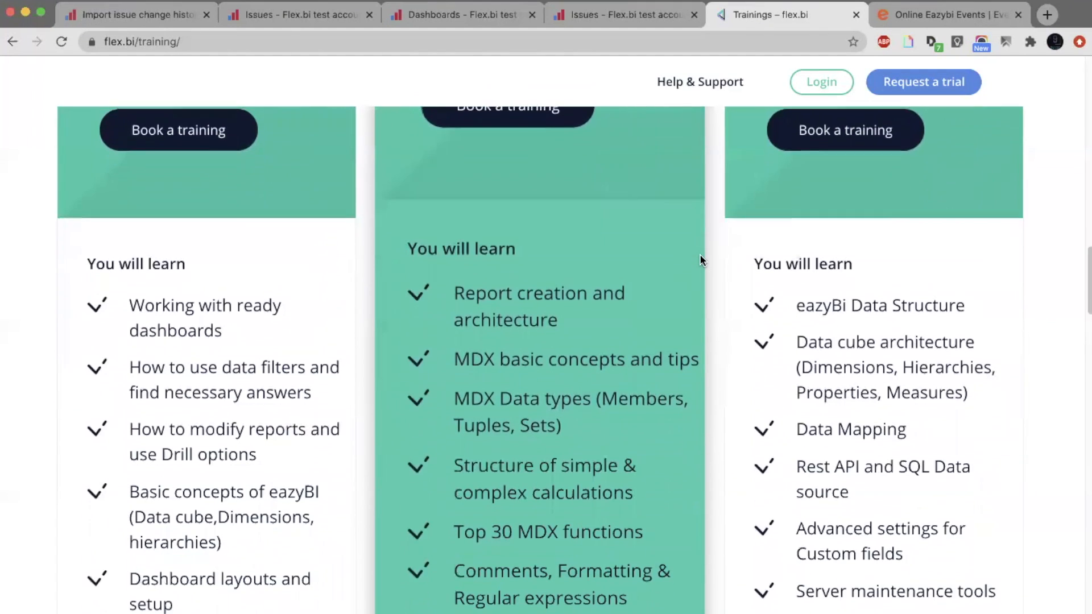
{"action": "scroll", "coordinate": [700, 257], "scroll_direction": "down", "scroll_amount": 1}
{"action": "scroll", "coordinate": [700, 257], "scroll_direction": "down", "scroll_amount": 1}
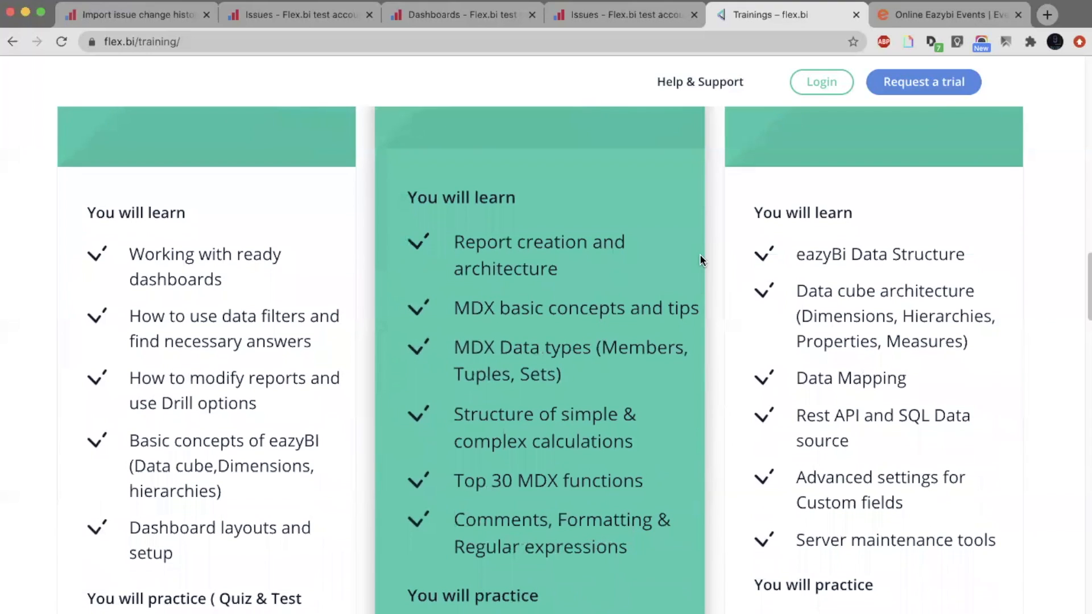